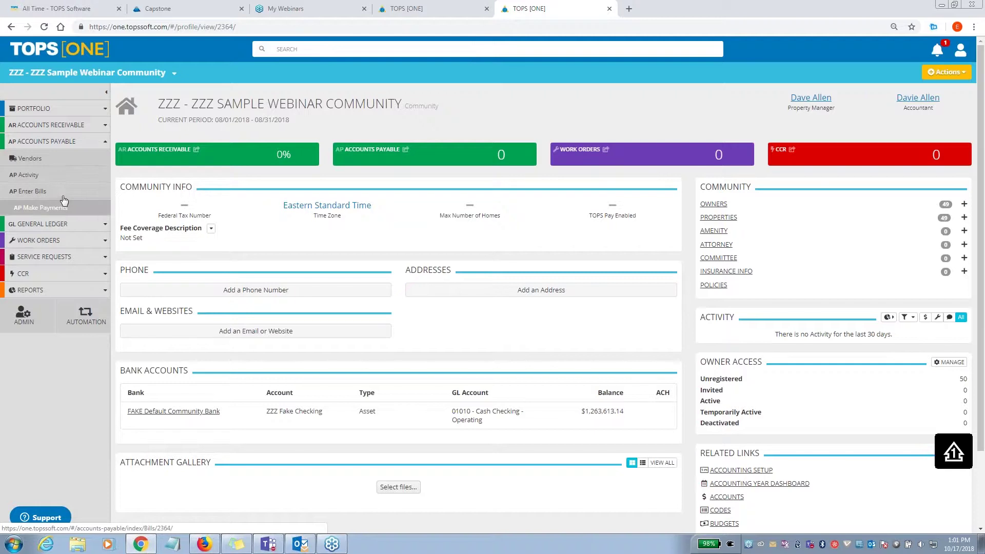
- Open the Accounts Payable vendor list for the ZZZ Sample Webinar Community
click(43, 163)
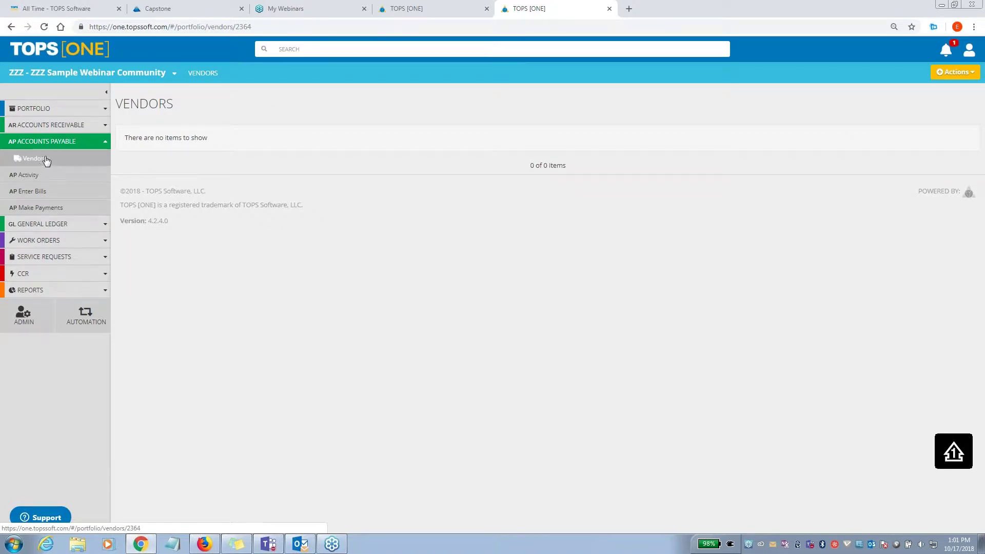
drag(118, 106, 179, 108)
drag(214, 145, 123, 141)
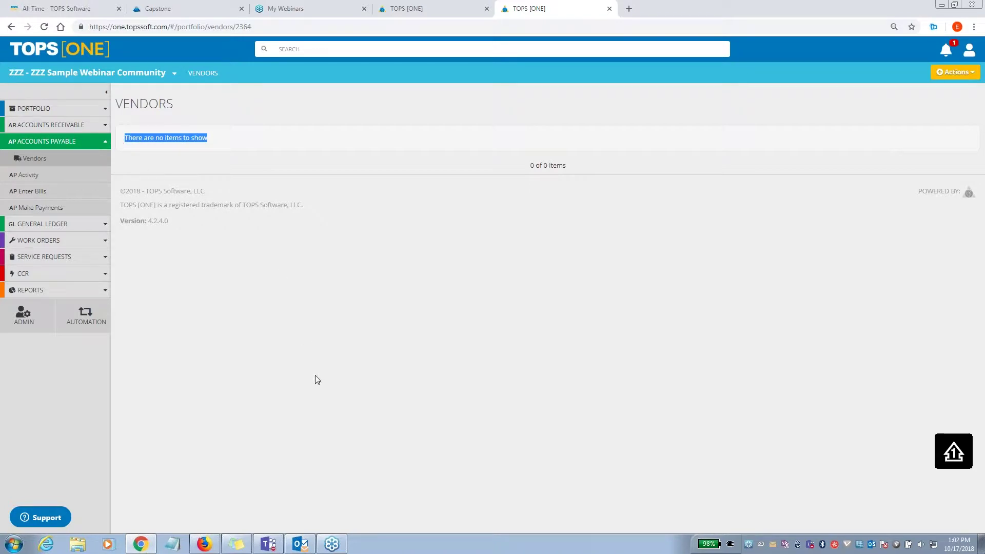
click(312, 336)
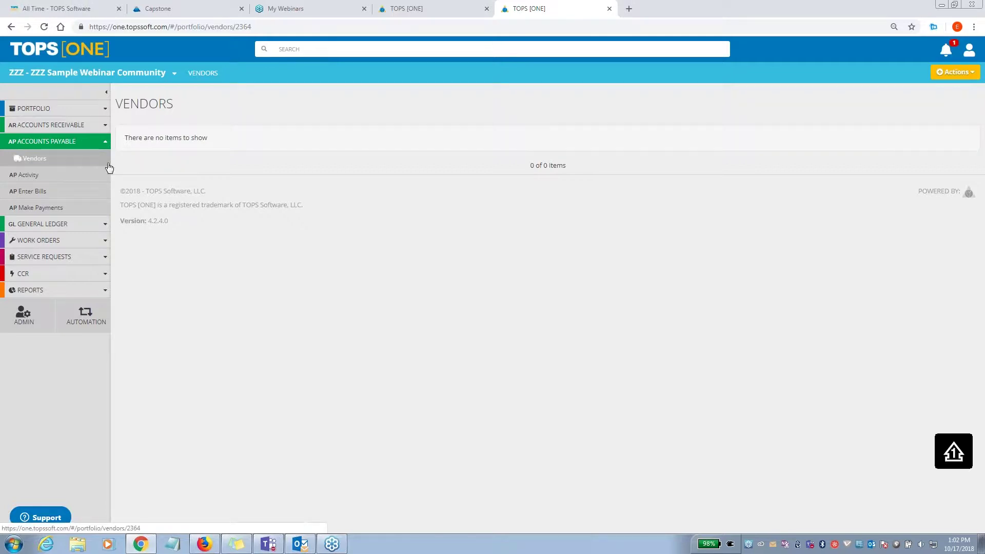
- View the vendor list for All Communities and switch back to ZZZ - ZZZ Sample Webinar Community
mouse_move(110, 75)
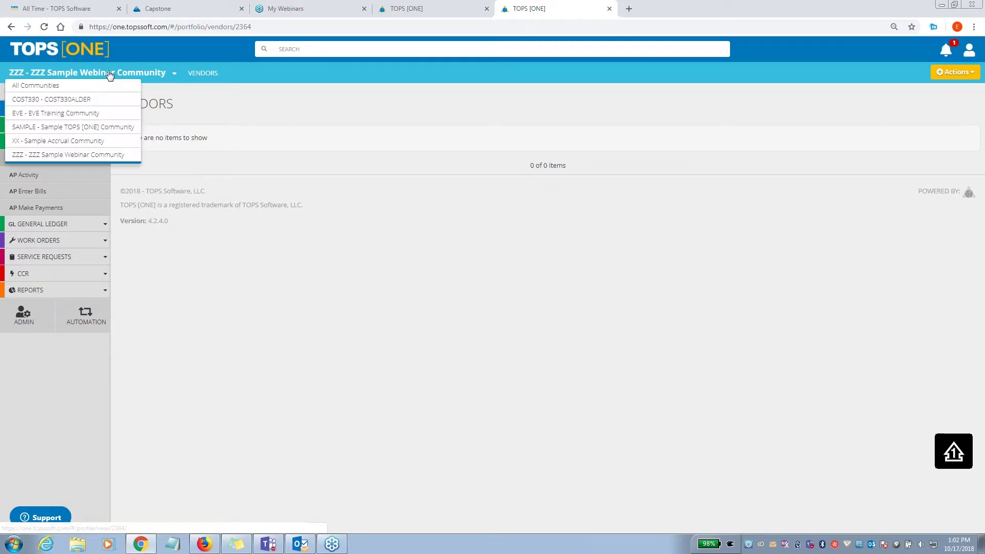
click(57, 89)
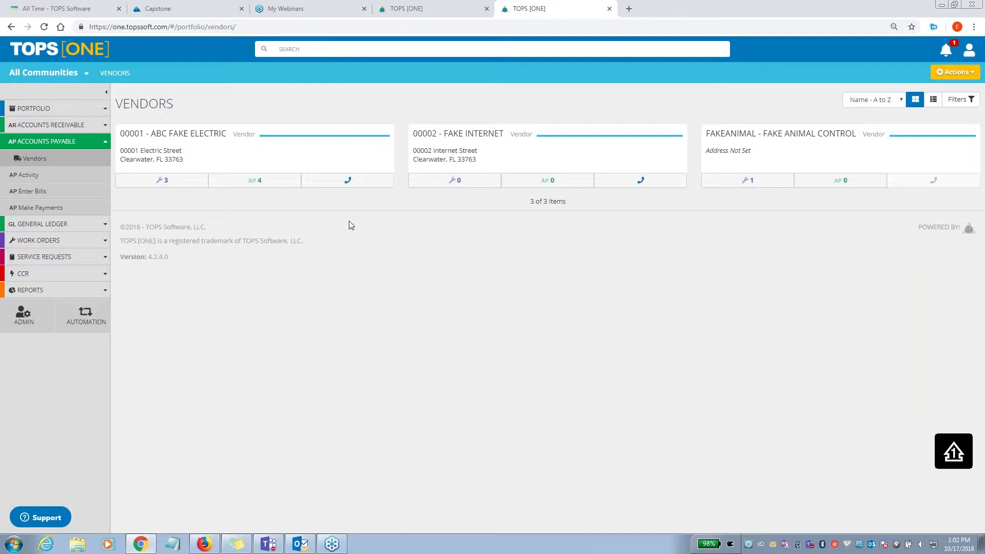
click(24, 75)
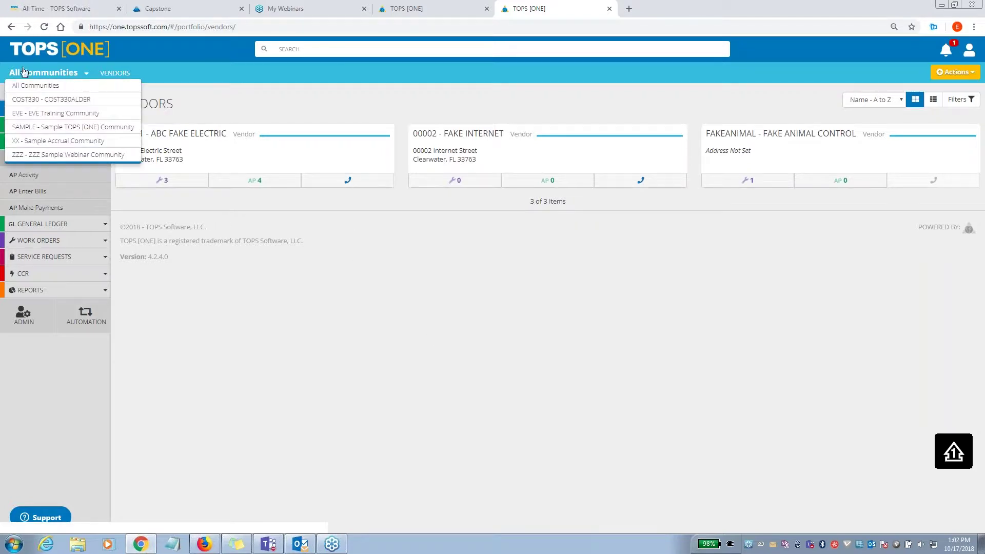
click(27, 156)
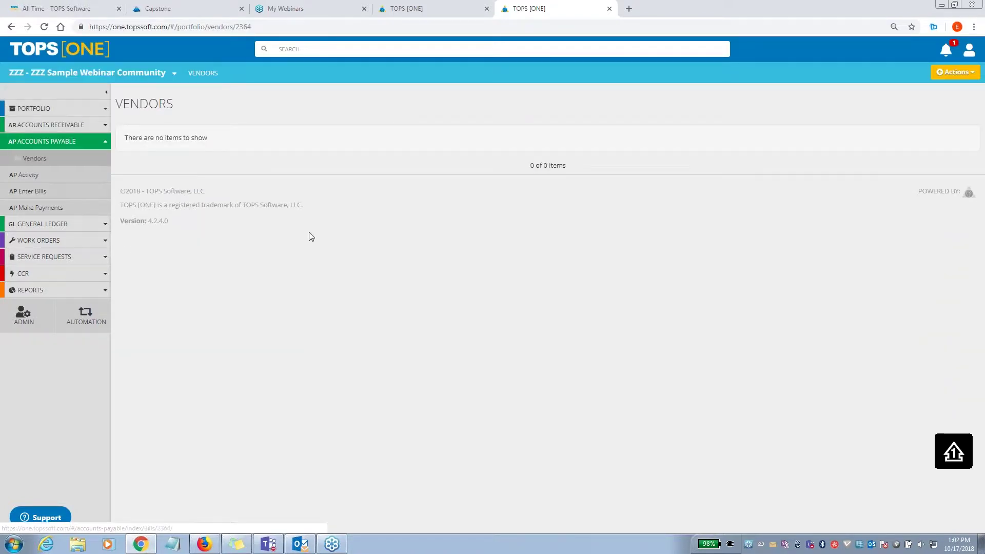
- Start adding a new vendor from the community's vendor list
click(948, 74)
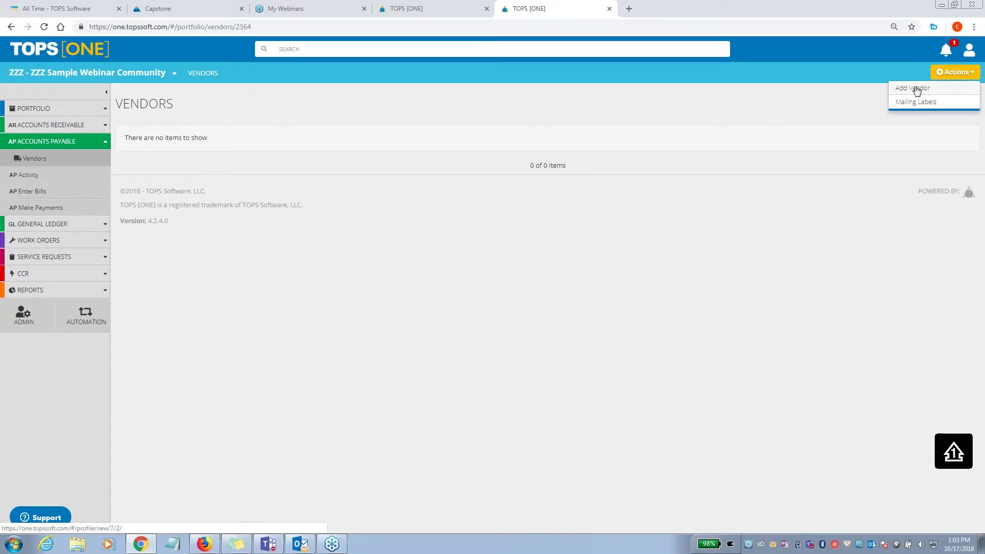
click(970, 52)
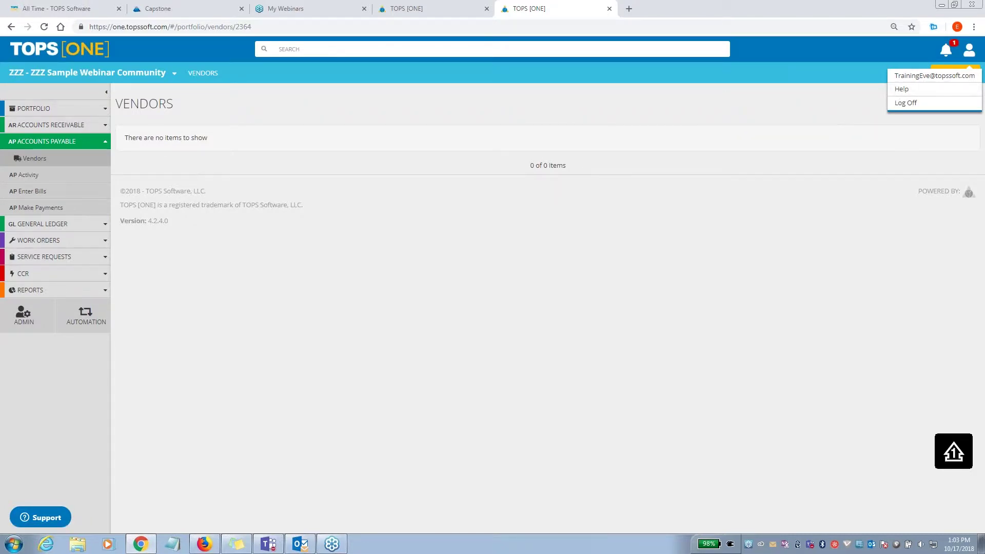
click(970, 51)
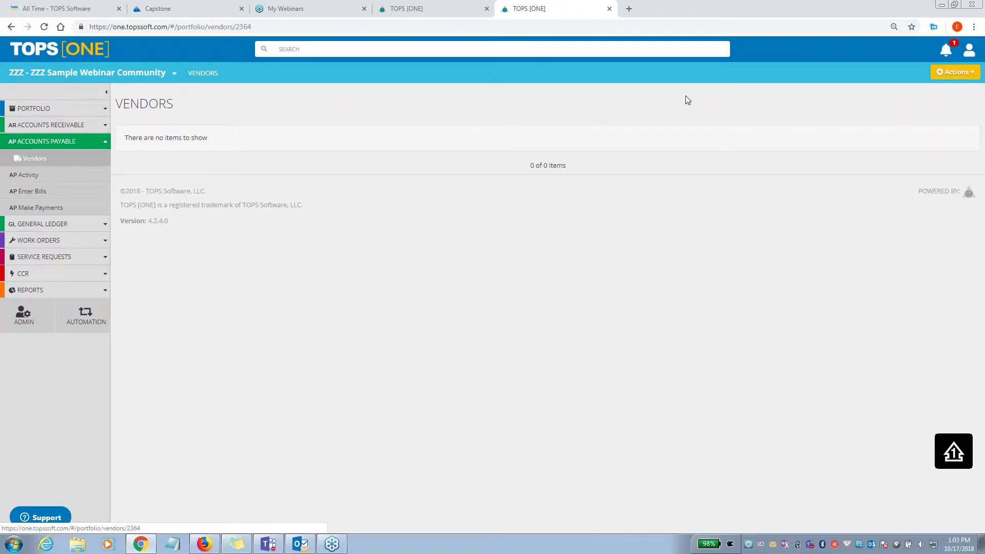
click(952, 75)
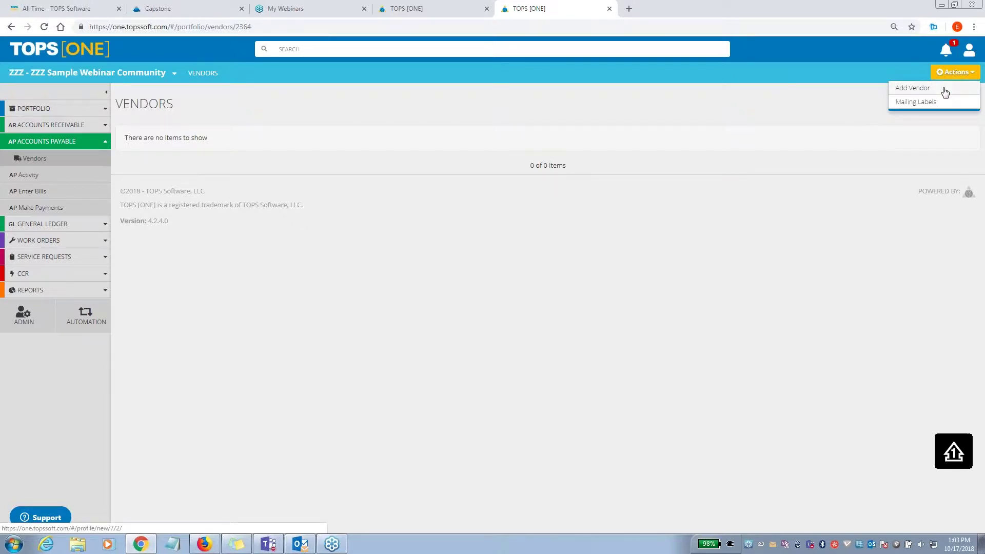
click(945, 93)
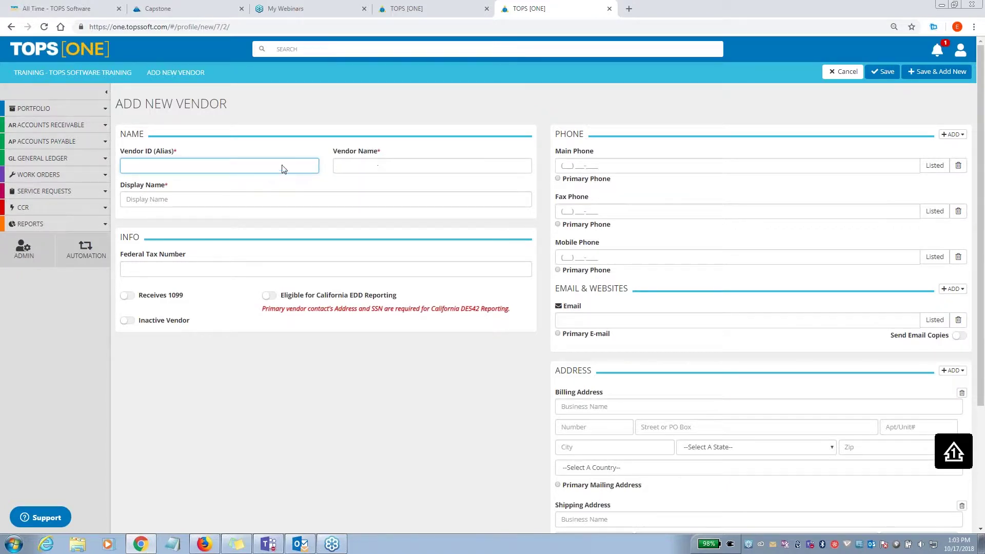
- Enter FAKE as the vendor ID and FAKE Test Vendor as the vendor name
text(FAKE)
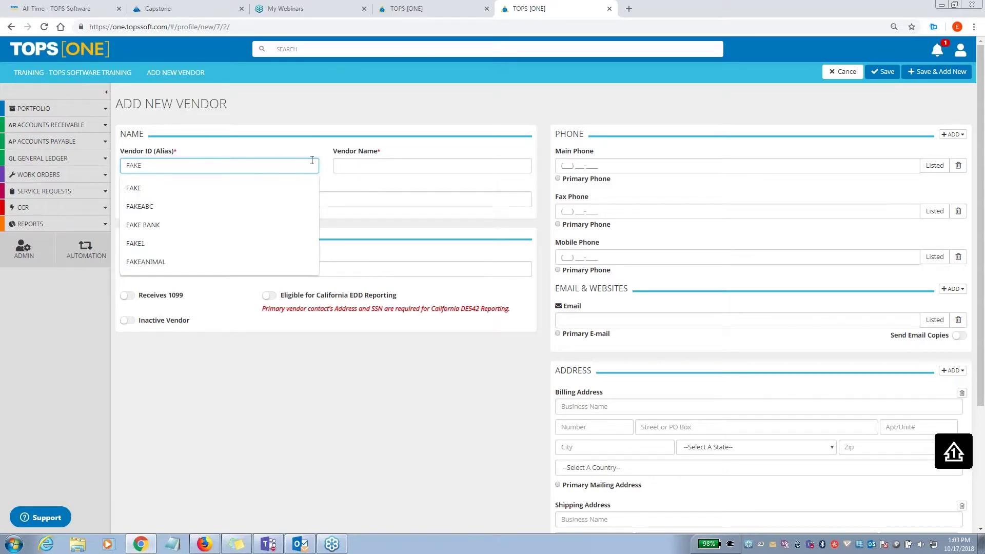
click(352, 166)
text(Fake Test Vendor)
click(358, 188)
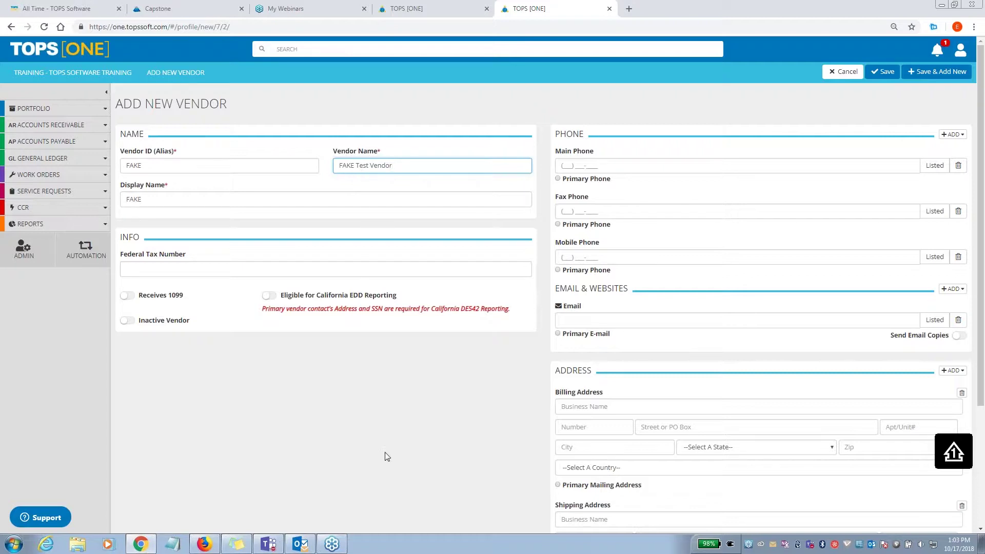
click(359, 410)
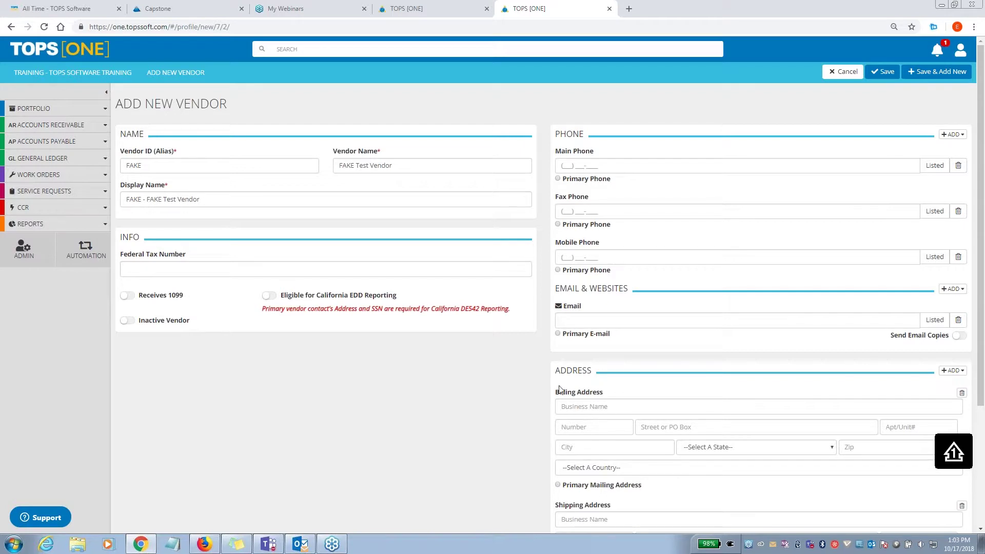
- Turn on the Receives 1099 option for the new vendor
scroll(561, 394, down, 1)
scroll(363, 413, down, 3)
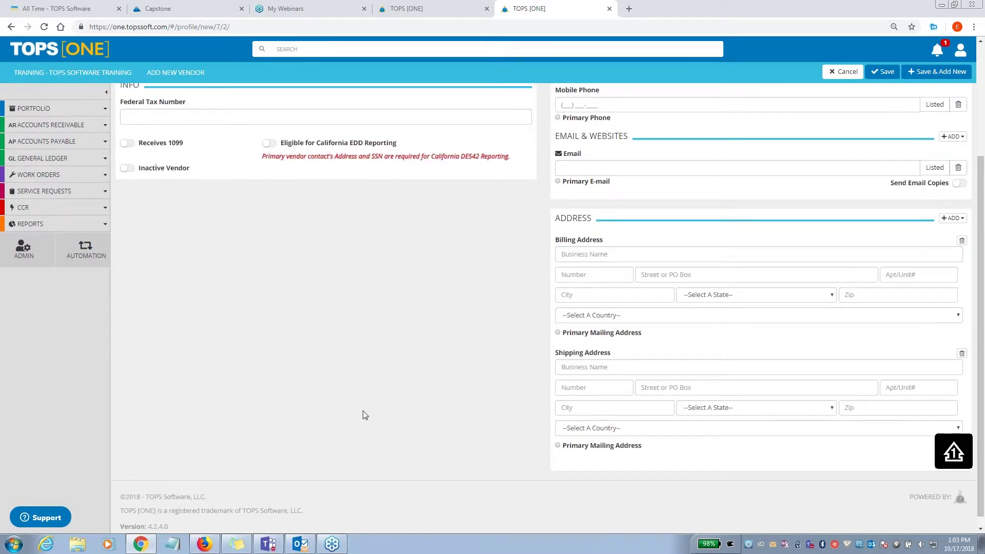
scroll(362, 411, up, 3)
click(128, 300)
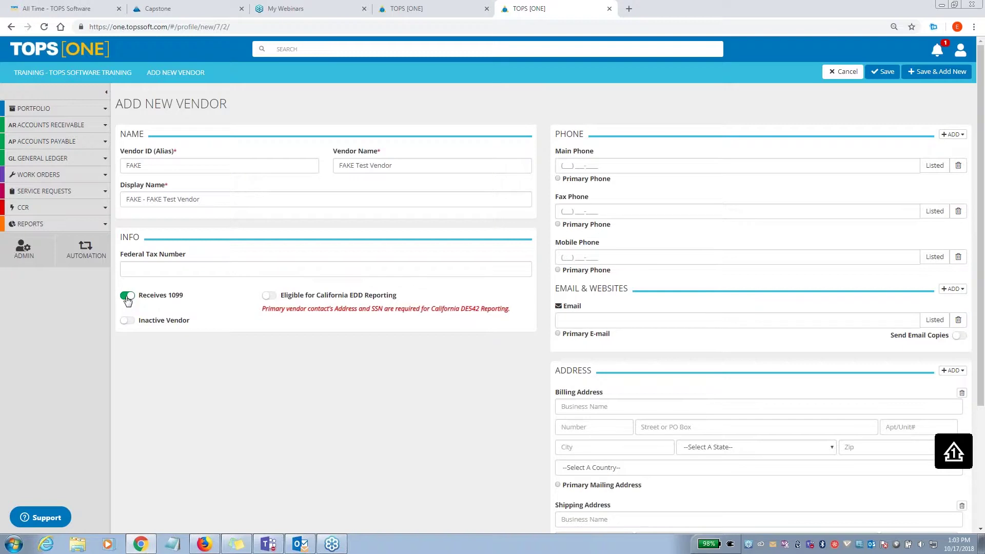
click(128, 301)
click(145, 269)
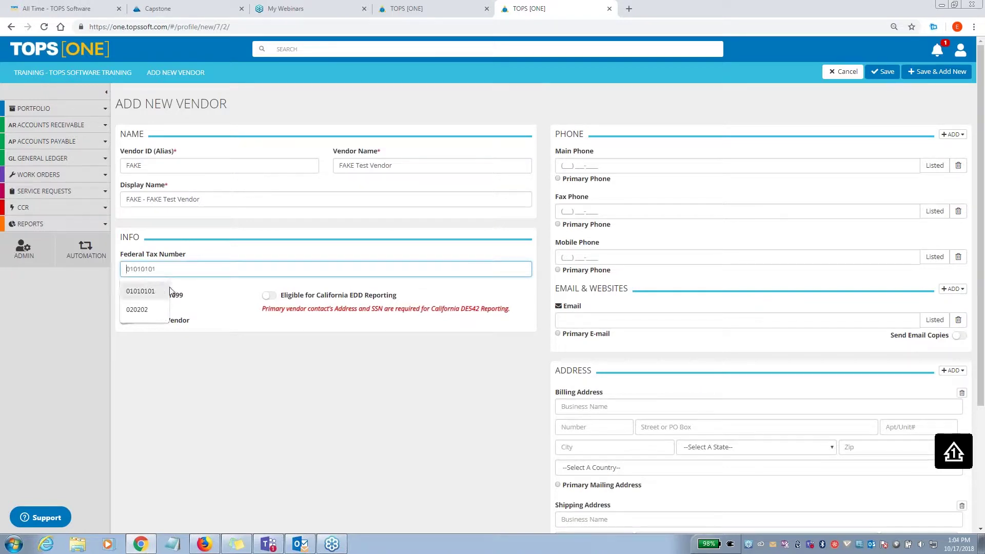
click(205, 365)
click(128, 296)
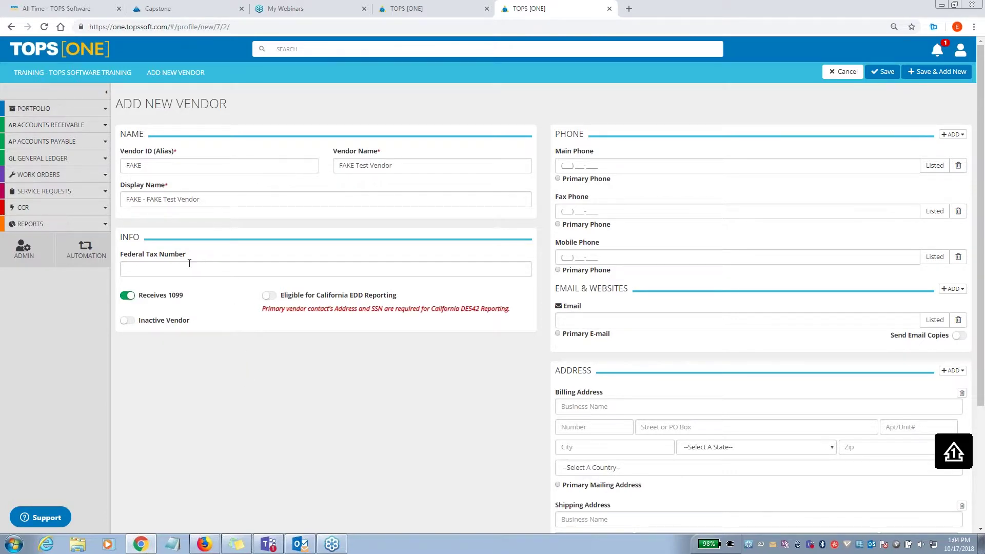
- Fill in the vendor's federal tax number with the first suggested entry
click(198, 267)
click(218, 384)
drag(191, 260, 132, 263)
click(140, 267)
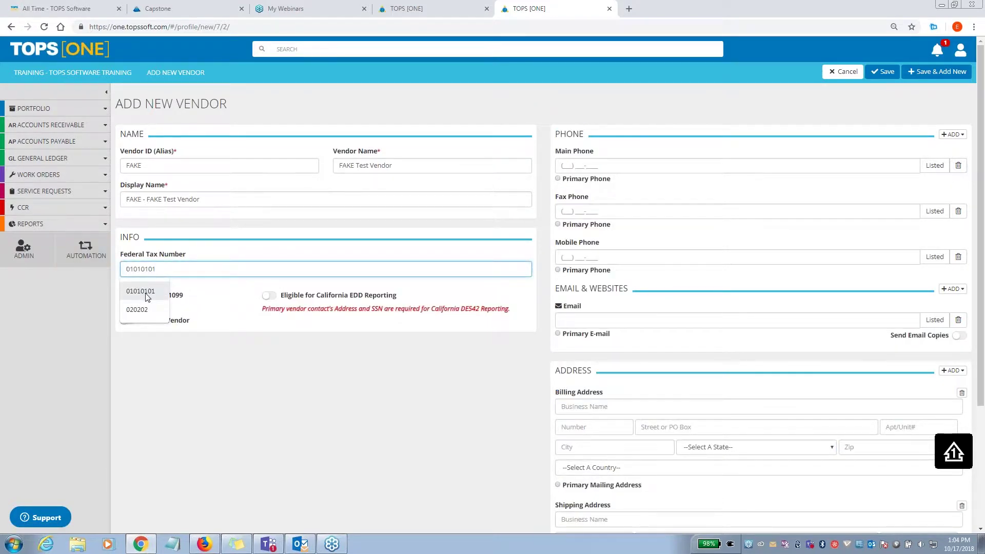
click(140, 290)
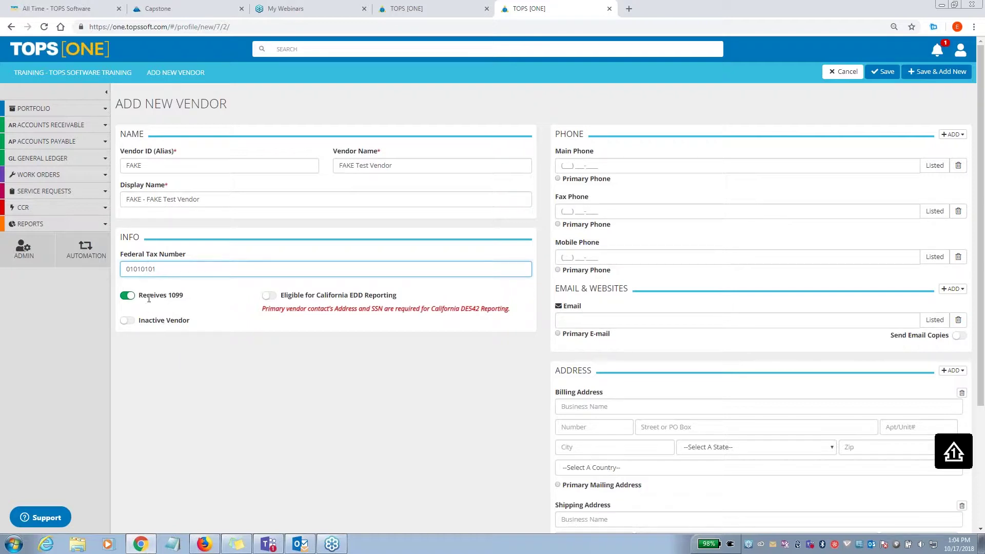
- Review the Receives 1099 option, the Info section, and the vendor ID, vendor name and display name fields
drag(138, 295, 170, 293)
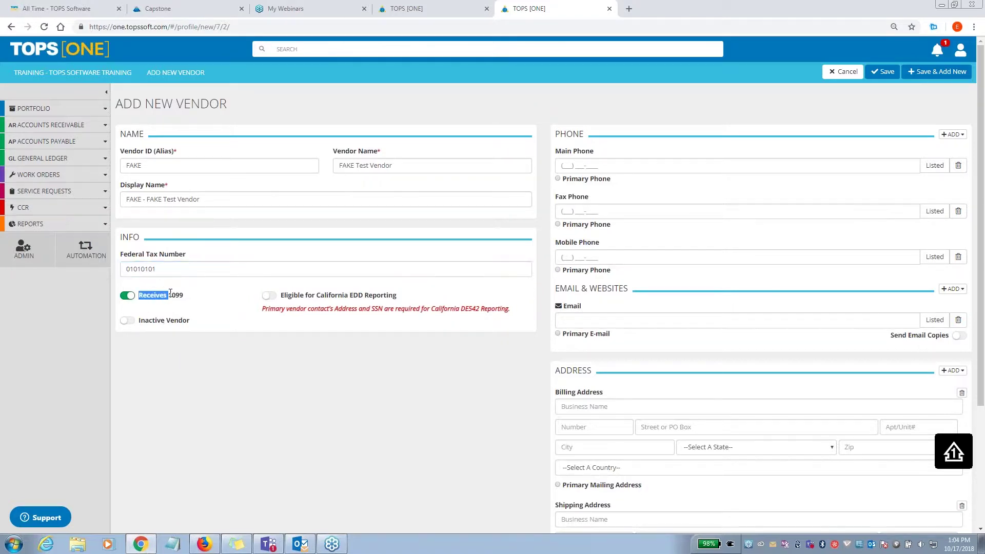
triple_click(235, 405)
click(290, 406)
drag(123, 237, 164, 257)
click(303, 409)
click(183, 164)
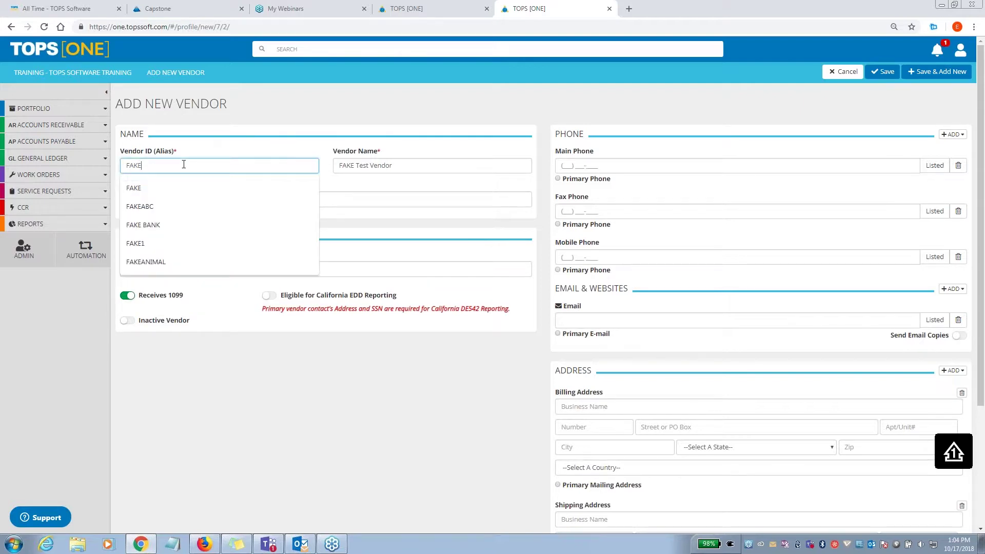
click(411, 160)
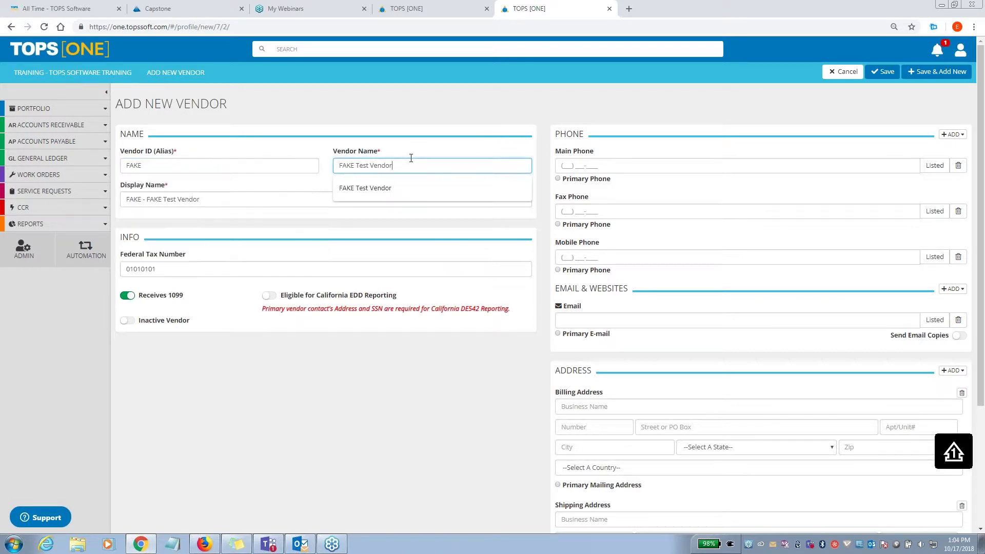
click(260, 201)
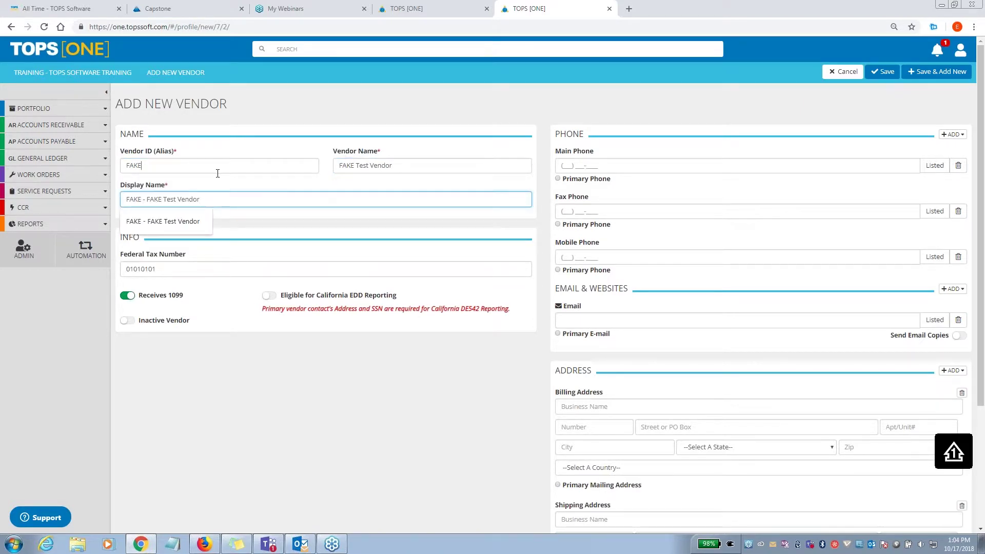
click(218, 172)
click(228, 146)
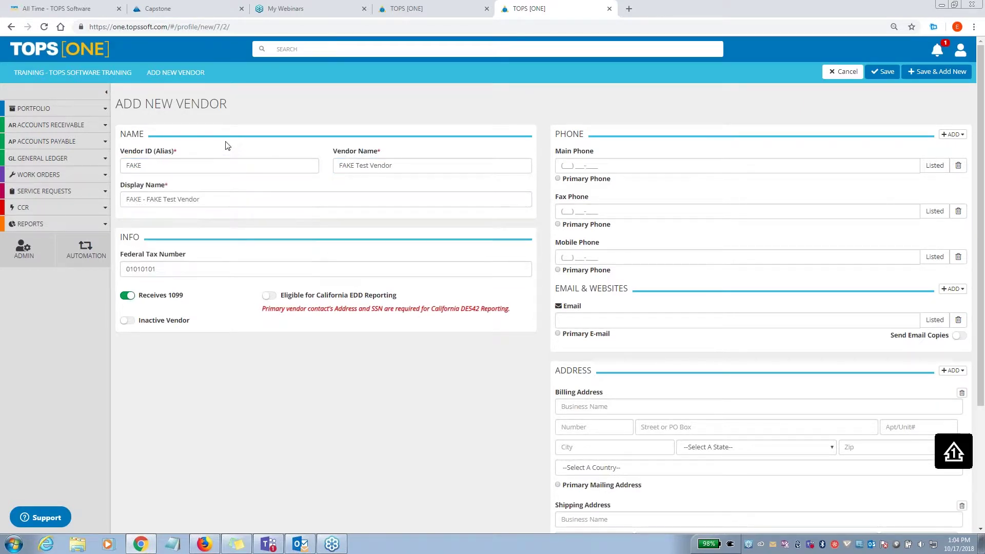
click(195, 163)
text(5678)
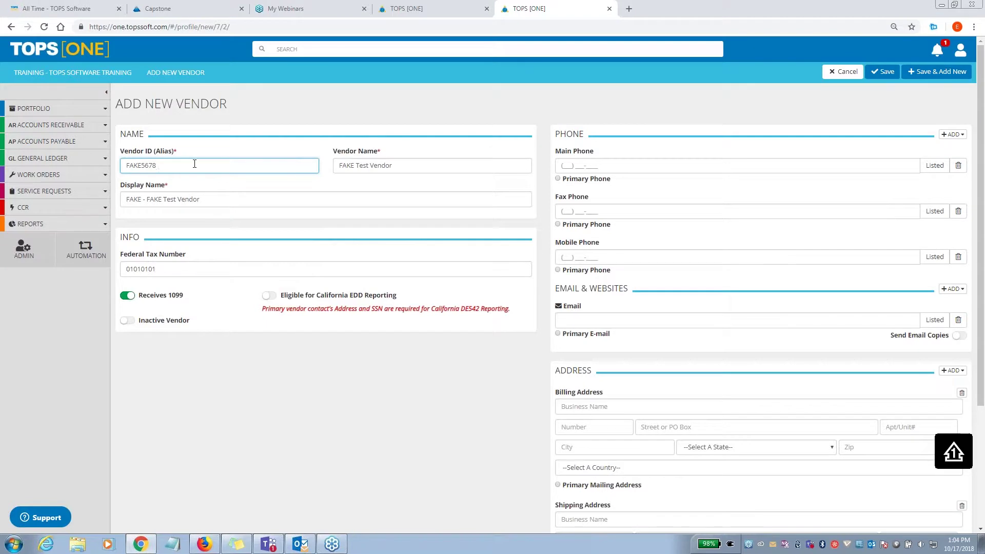
text(90)
key(BackSpace)
key(BackSpace)
key(BackSpace)
key(BackSpace)
key(BackSpace)
key(BackSpace)
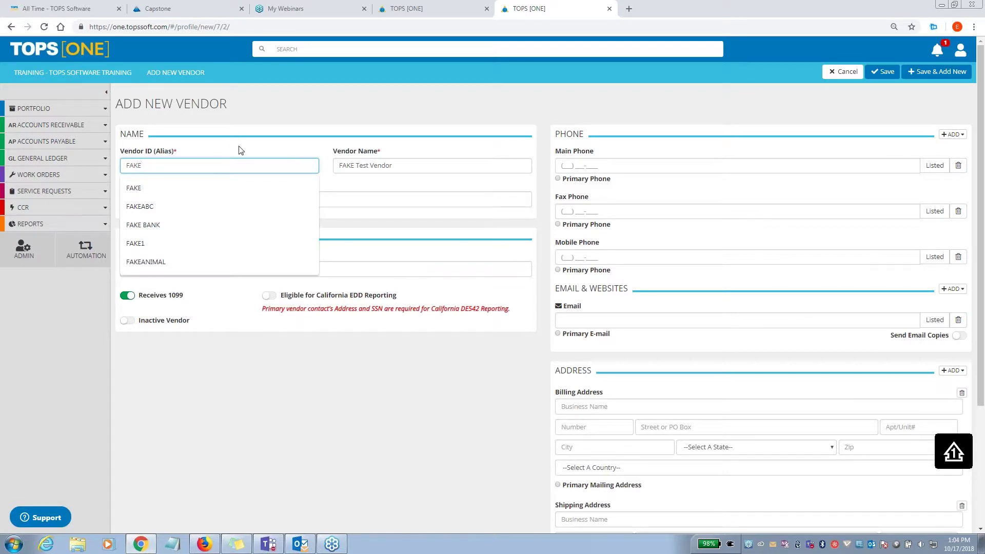
click(242, 149)
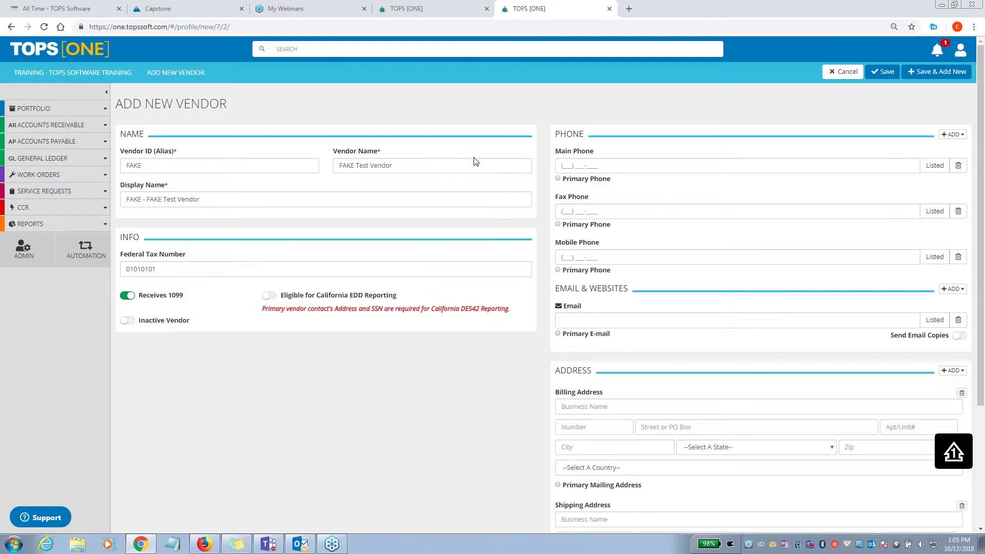
- Check the vendor's name fields and save the new vendor record
click(453, 198)
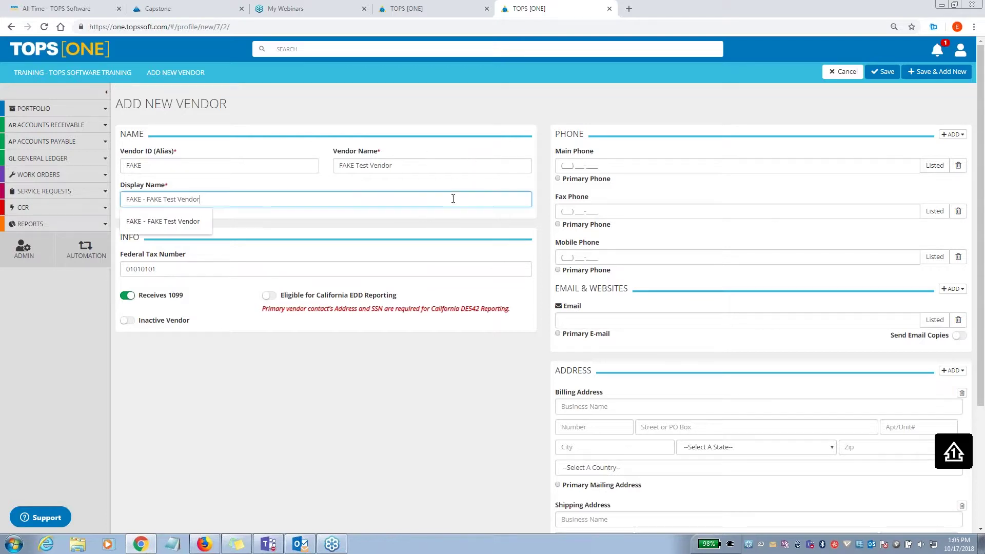
click(282, 164)
click(406, 169)
click(453, 132)
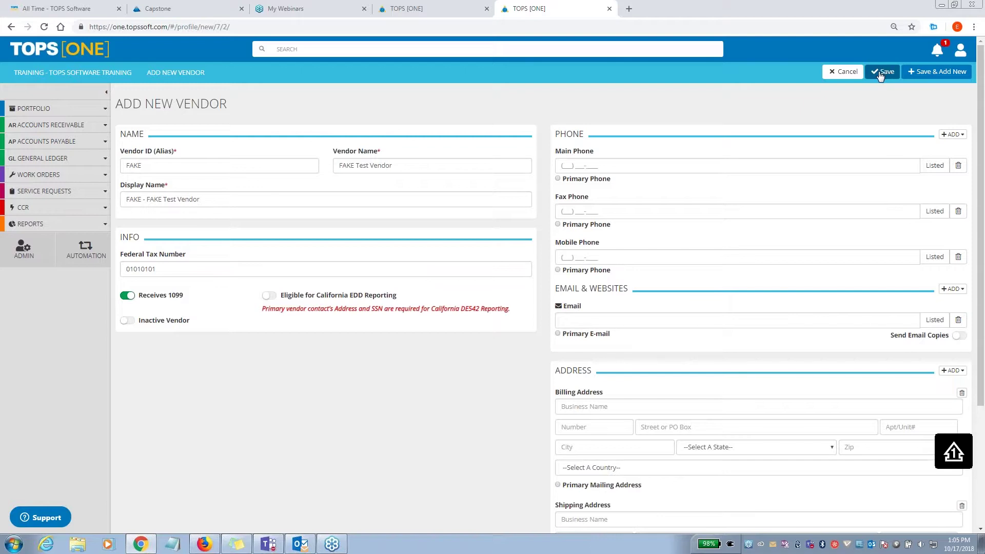
click(879, 73)
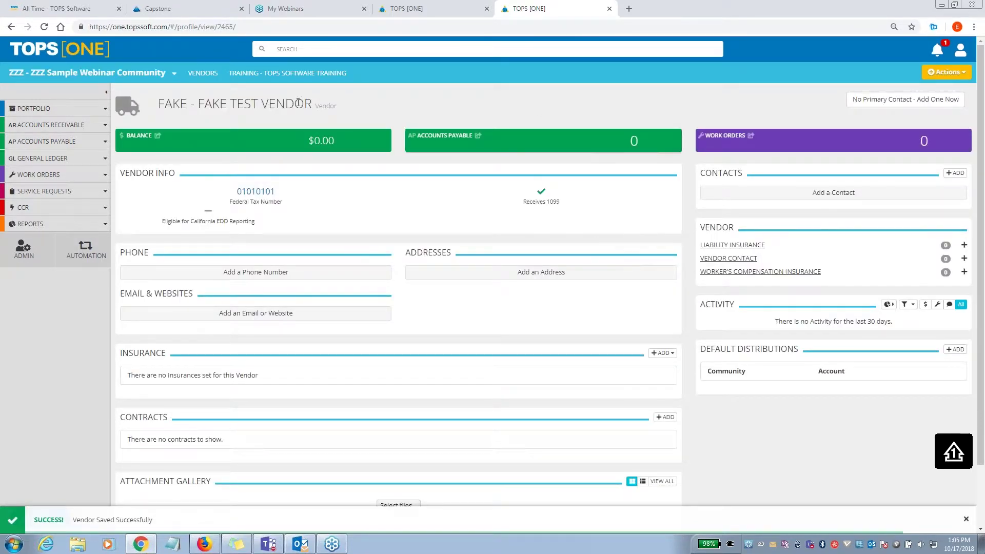
drag(176, 105, 347, 109)
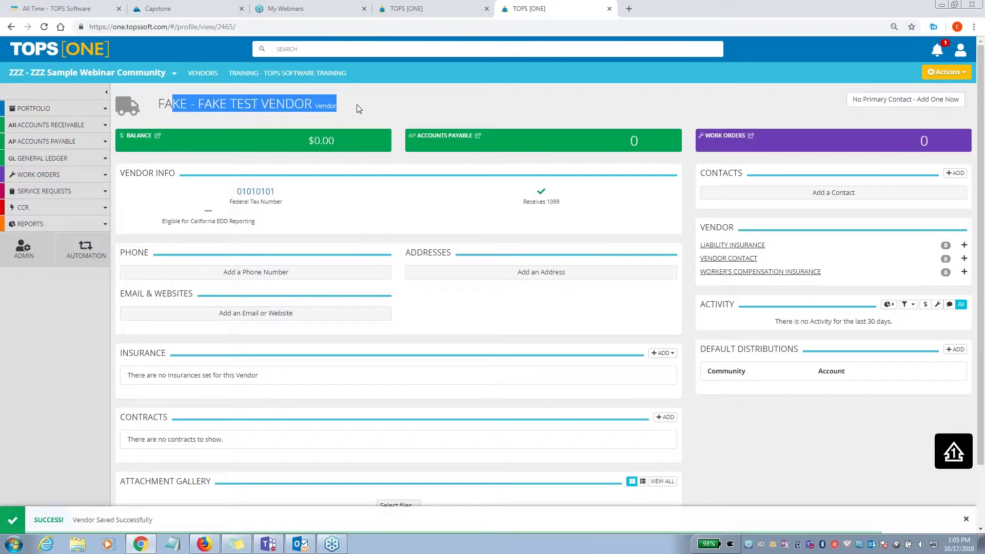
click(358, 109)
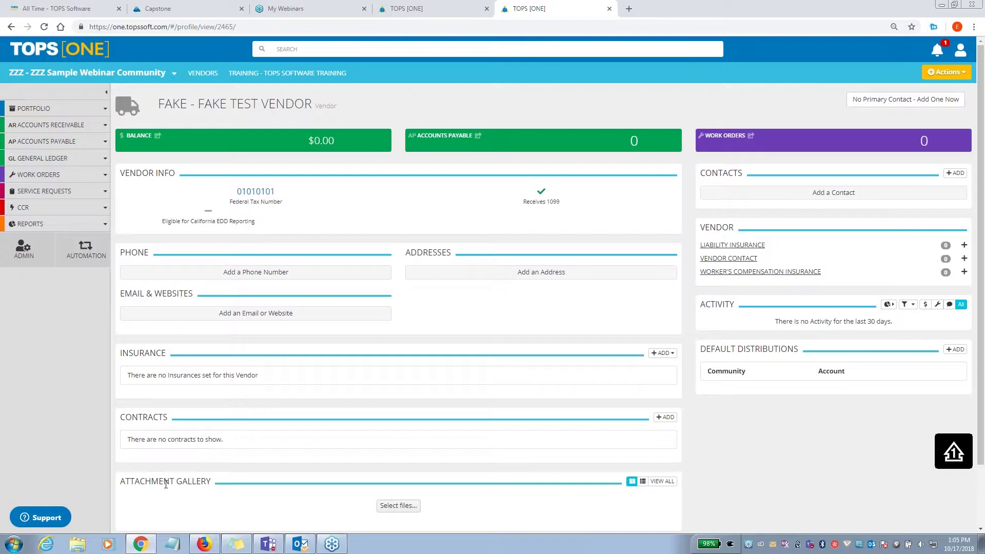
drag(122, 478, 273, 499)
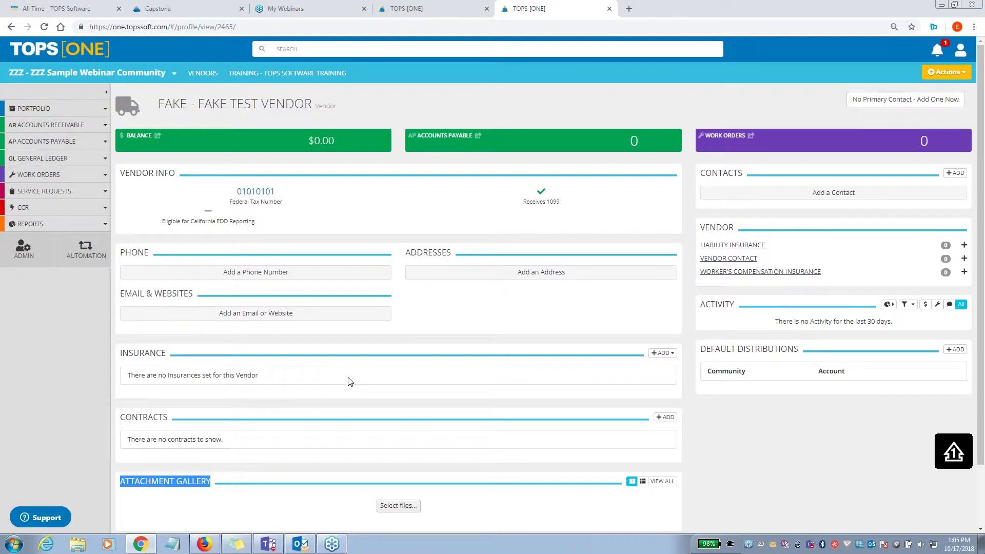
click(325, 490)
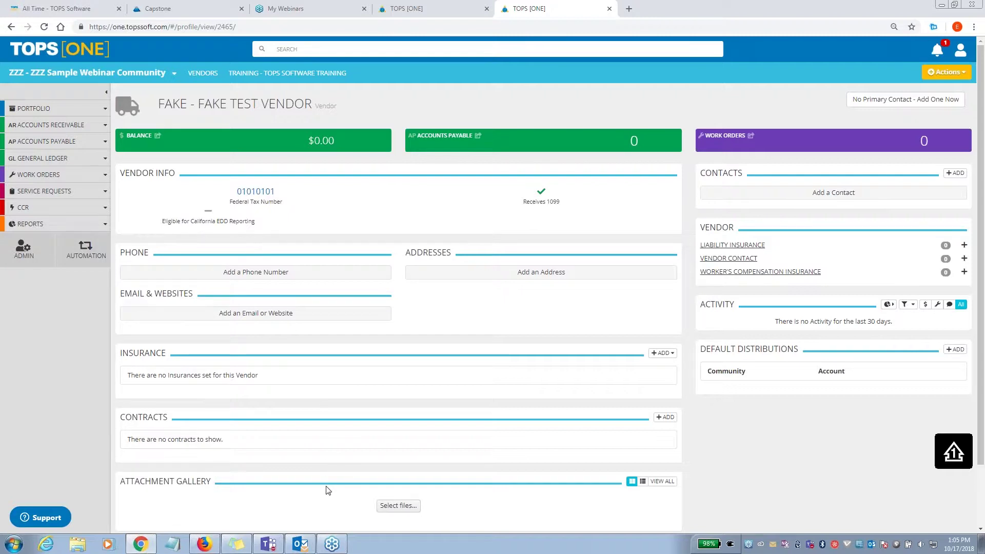
click(403, 508)
click(41, 69)
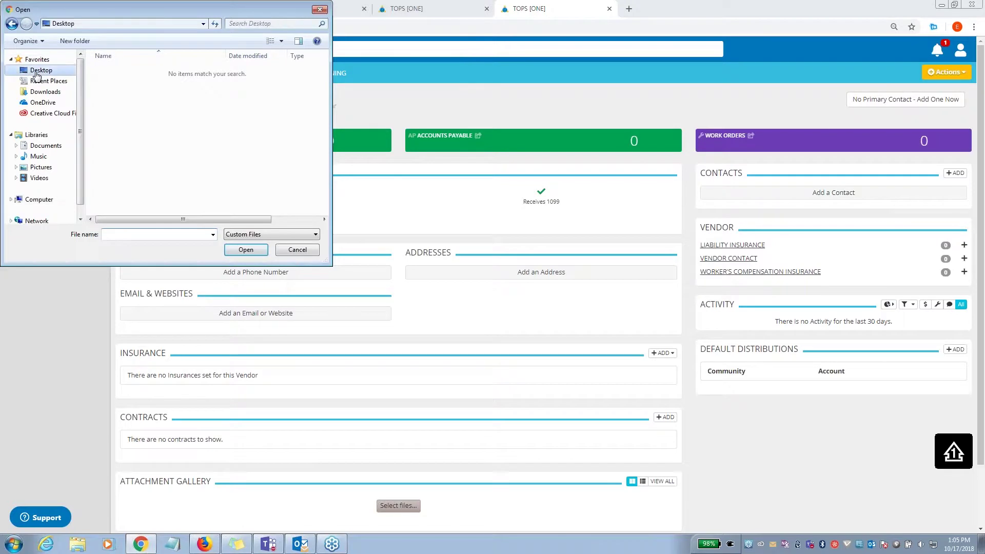
drag(325, 73, 323, 114)
double_click(164, 81)
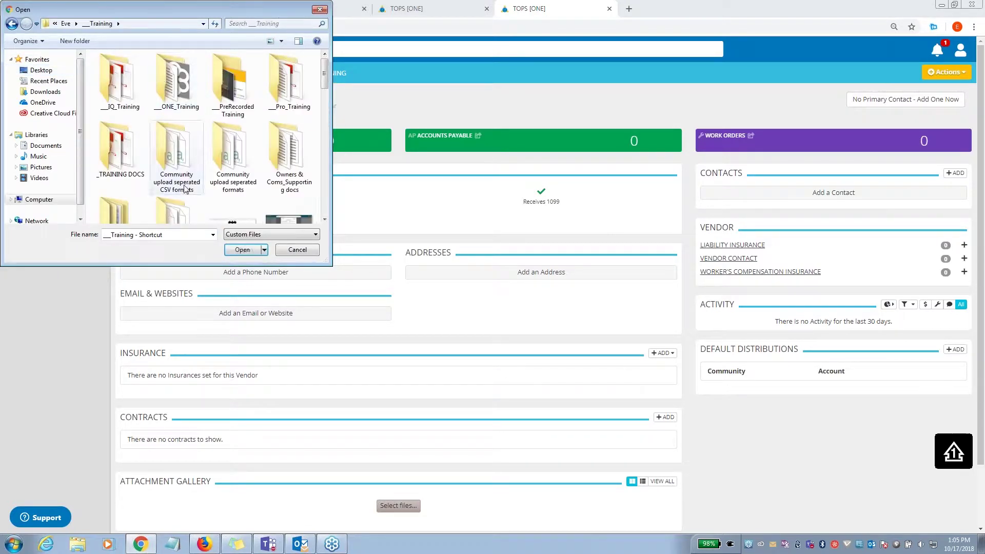
click(324, 219)
click(325, 220)
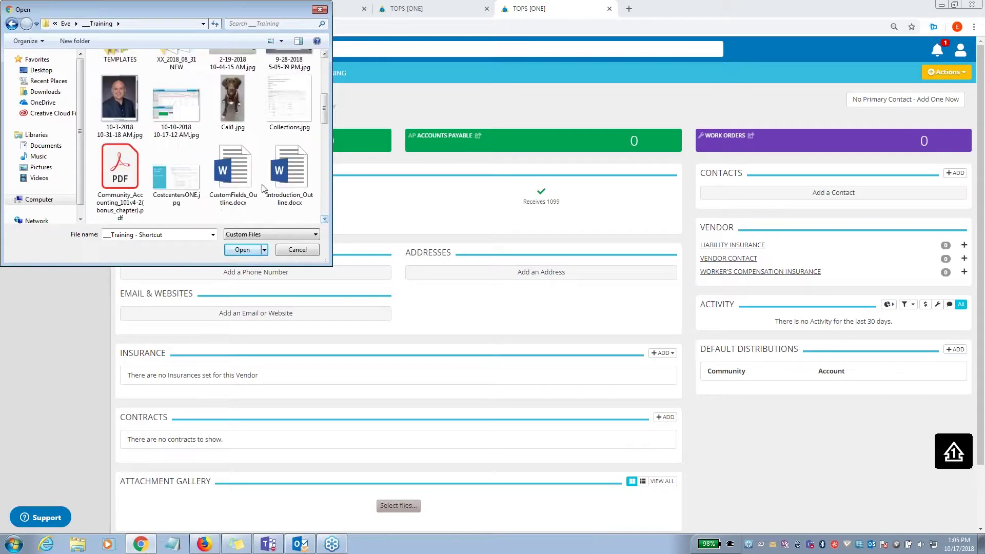
double_click(121, 88)
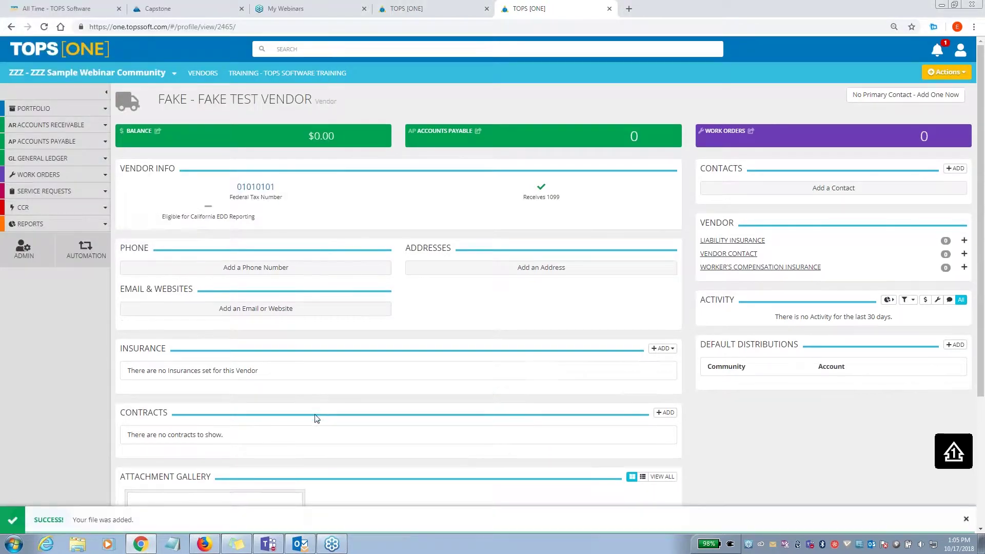
- Set the uploaded gallery image as the vendor's profile picture
scroll(314, 418, down, 3)
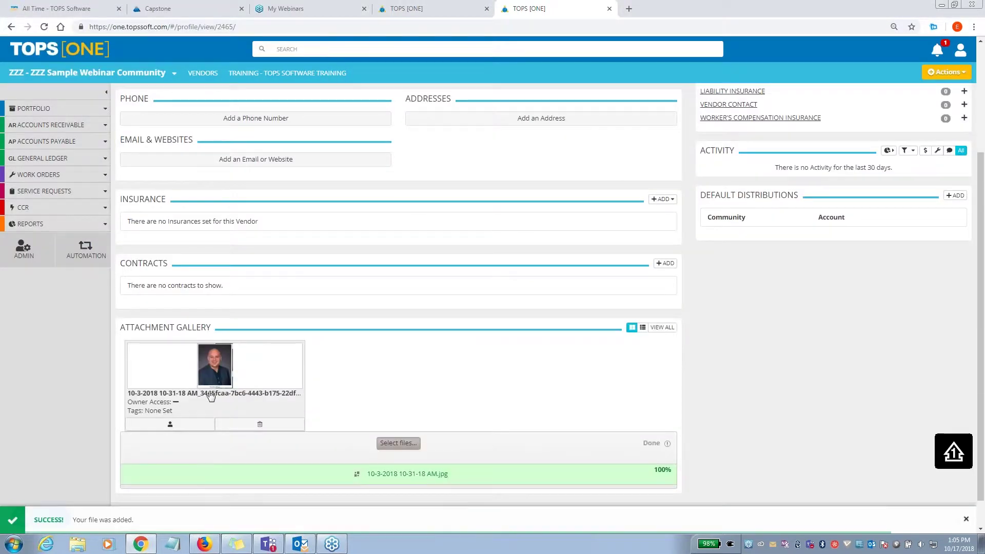
click(184, 428)
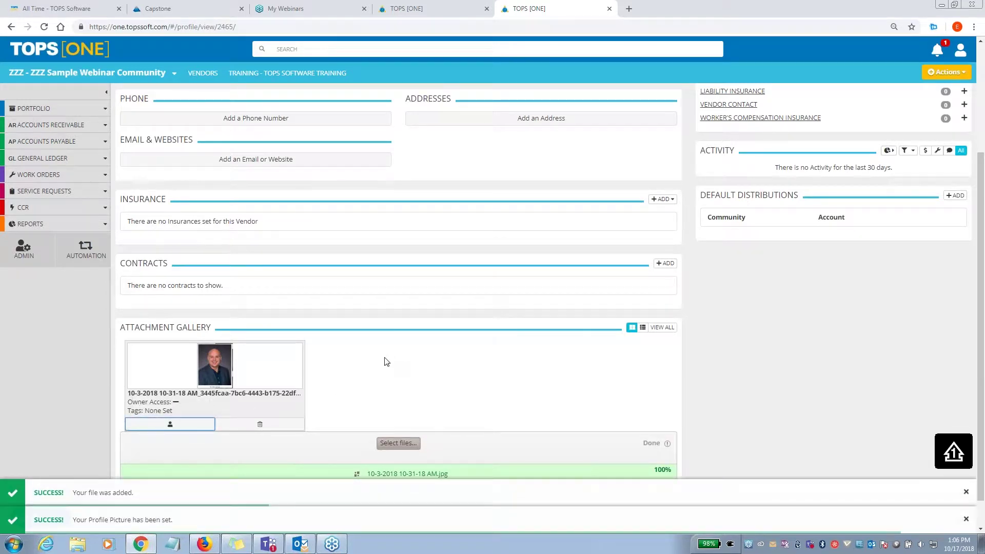
scroll(385, 359, up, 2)
scroll(388, 359, up, 1)
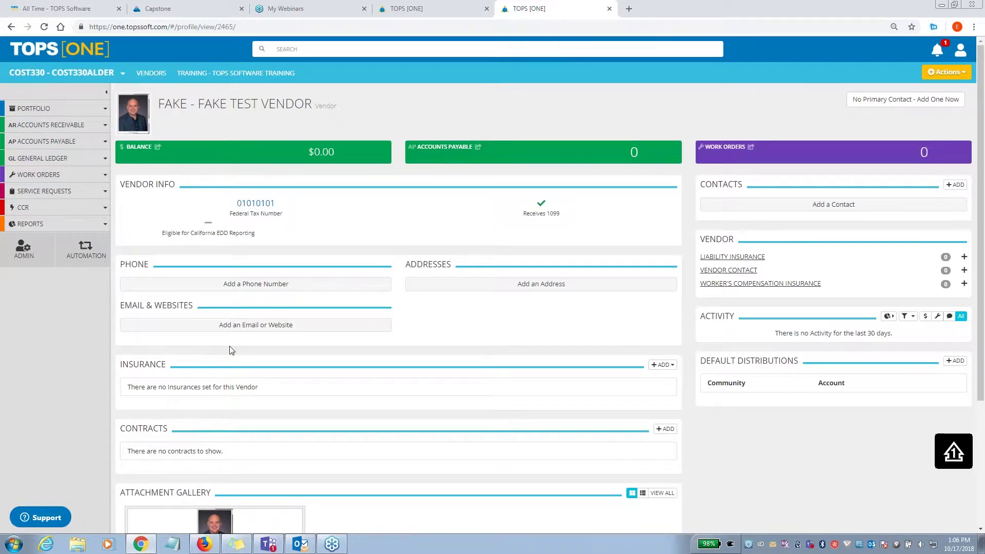
- Review the Attachment Gallery, the Contacts section and the Vendor section's insurance and contact entries on the profile
scroll(230, 348, down, 2)
click(215, 427)
drag(700, 184, 753, 179)
click(847, 118)
drag(696, 241, 826, 290)
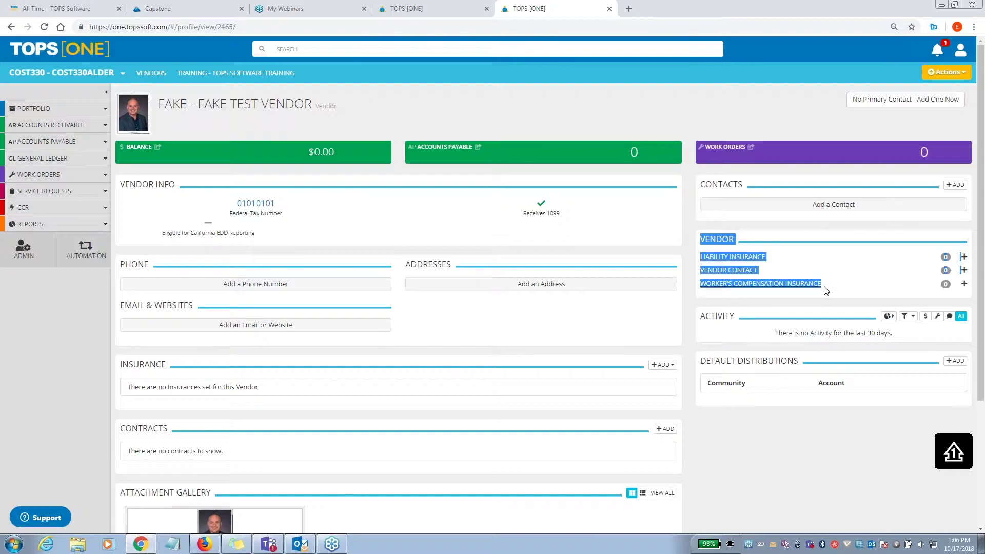
click(817, 245)
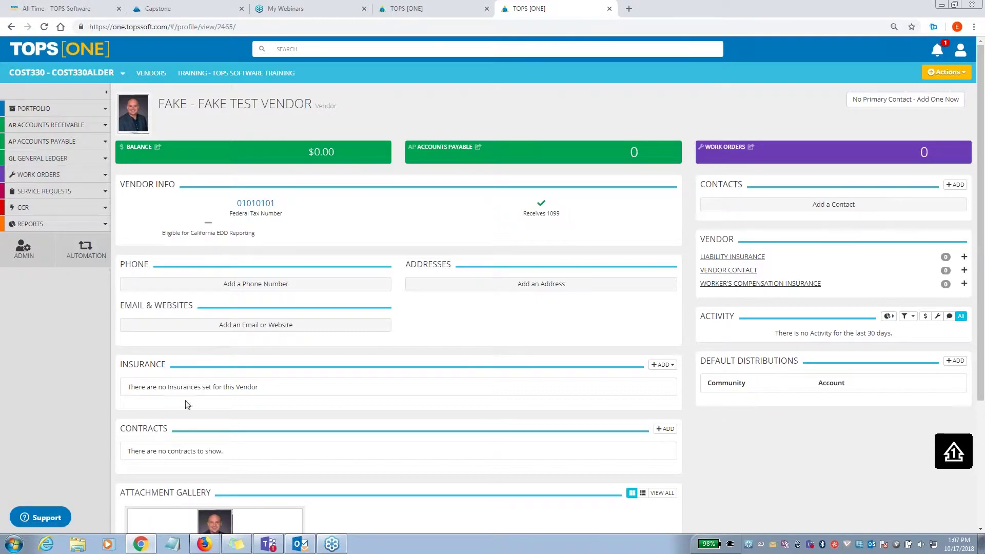
- Start a new Liability Insurance record from the vendor's Insurance section
drag(126, 365, 646, 365)
click(663, 365)
click(663, 365)
click(664, 365)
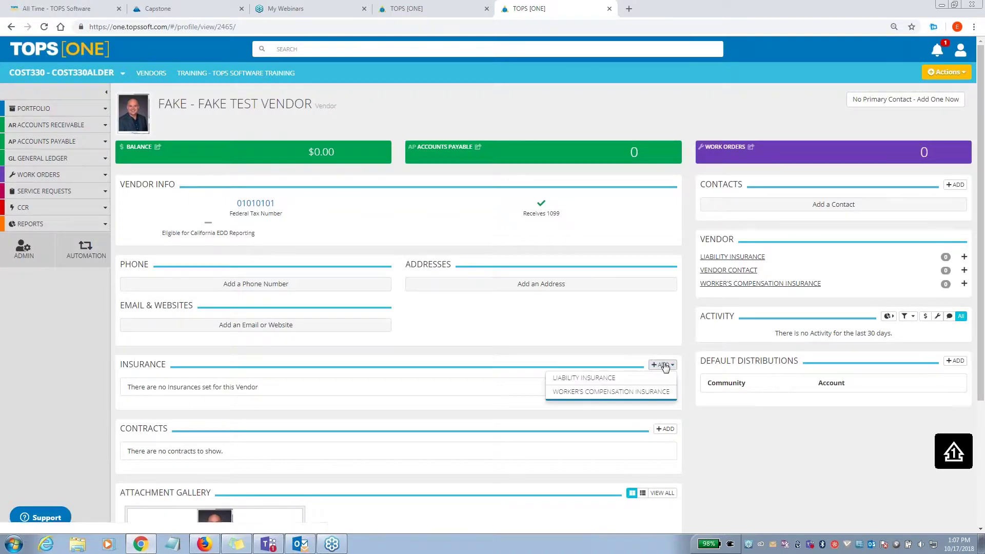
click(630, 379)
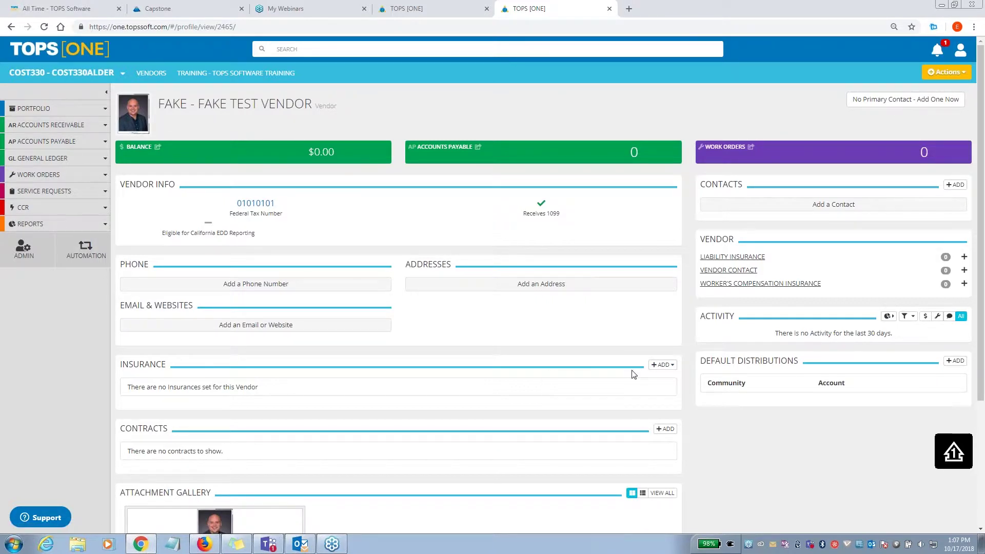
click(630, 379)
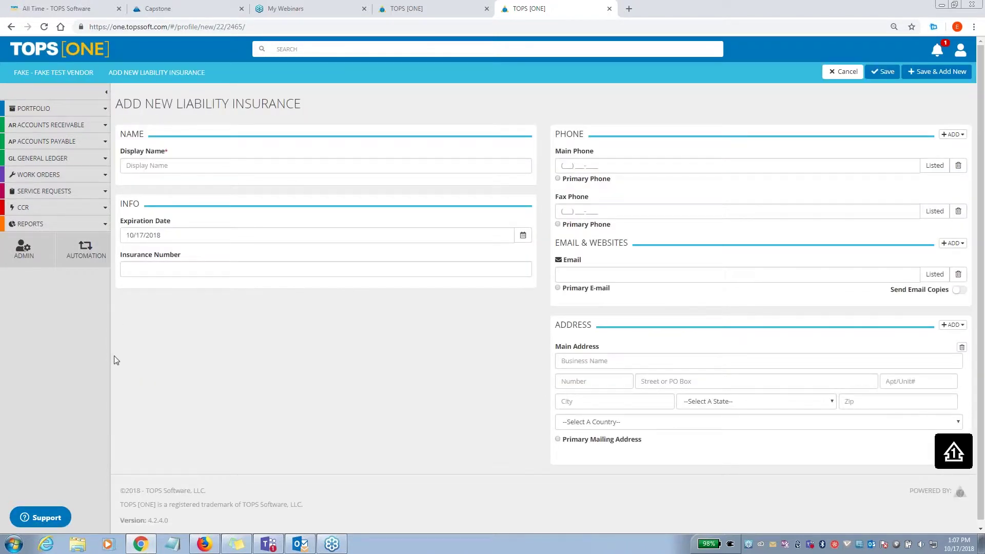
- Enter Fake Liability Ins as the policy's display name and fill in the insurance number
click(191, 167)
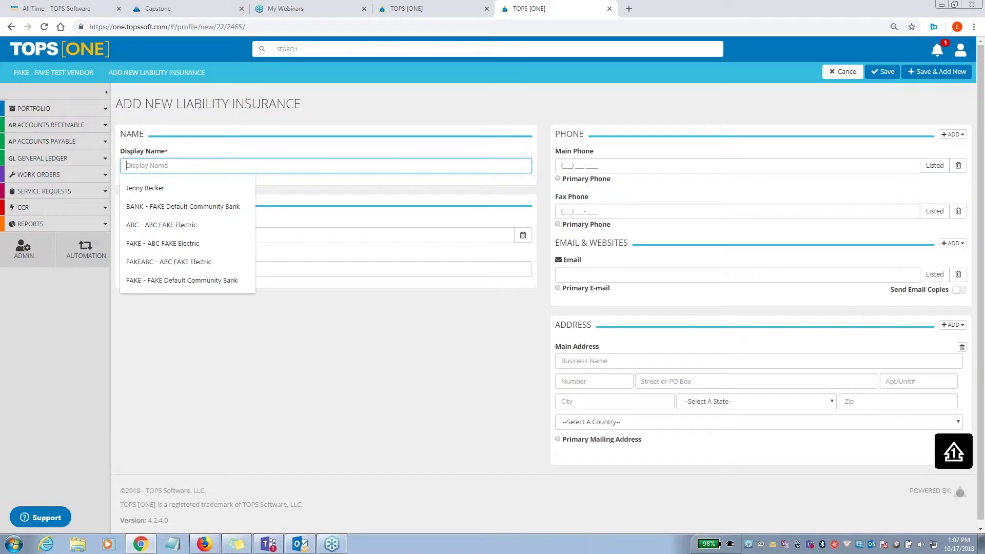
text(Fake Liab)
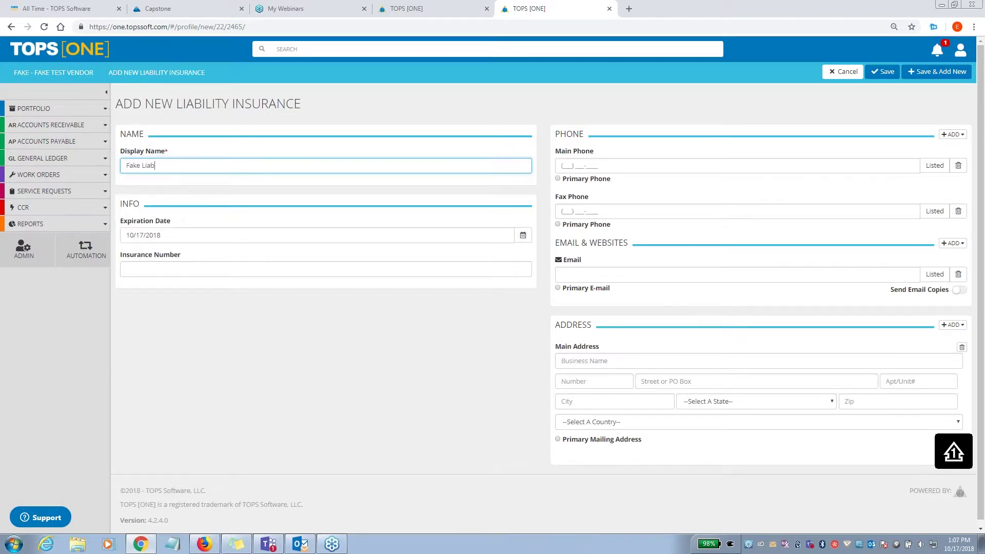
text(ility Ins)
click(496, 268)
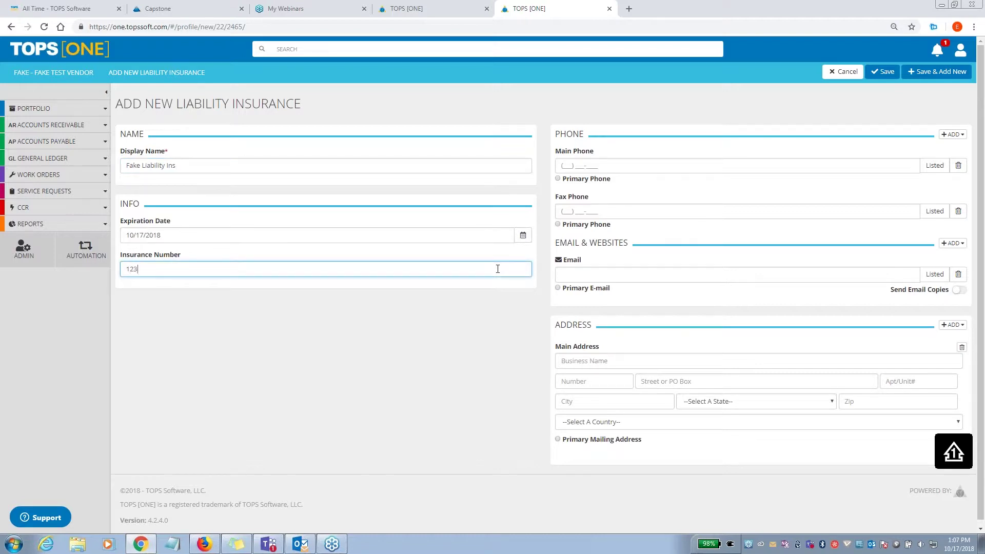
- Set the liability insurance expiration date to 10/01/2018 and save the record
drag(127, 255, 533, 239)
click(524, 235)
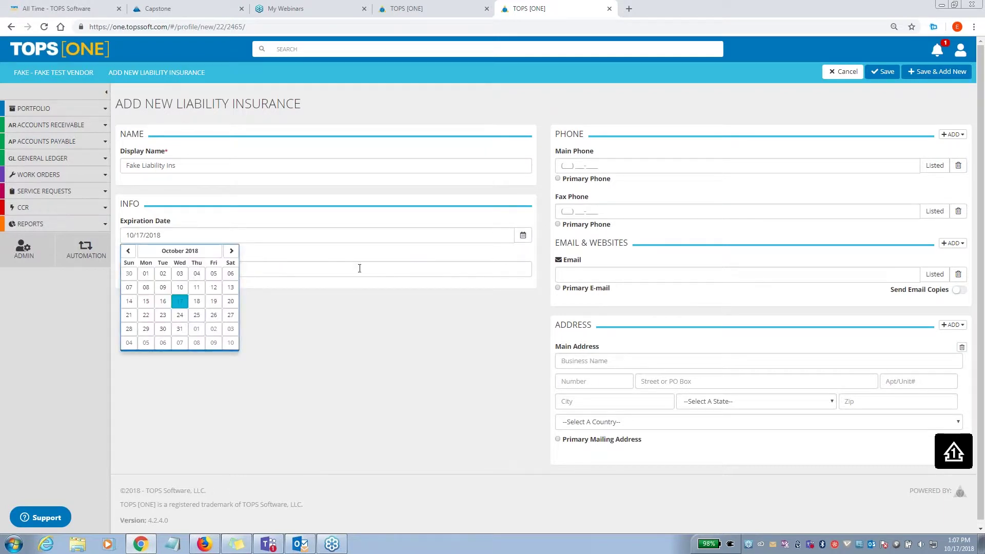
click(146, 273)
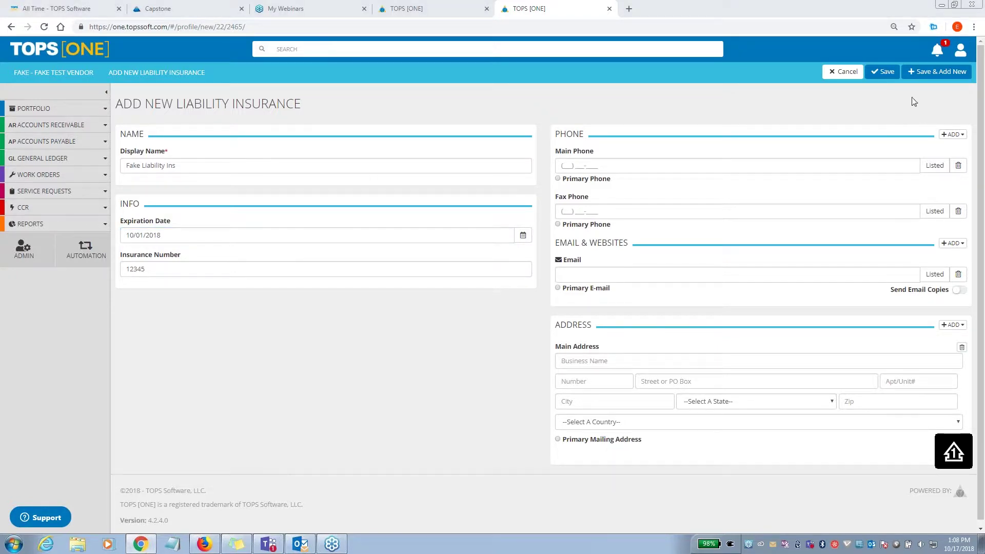
click(890, 73)
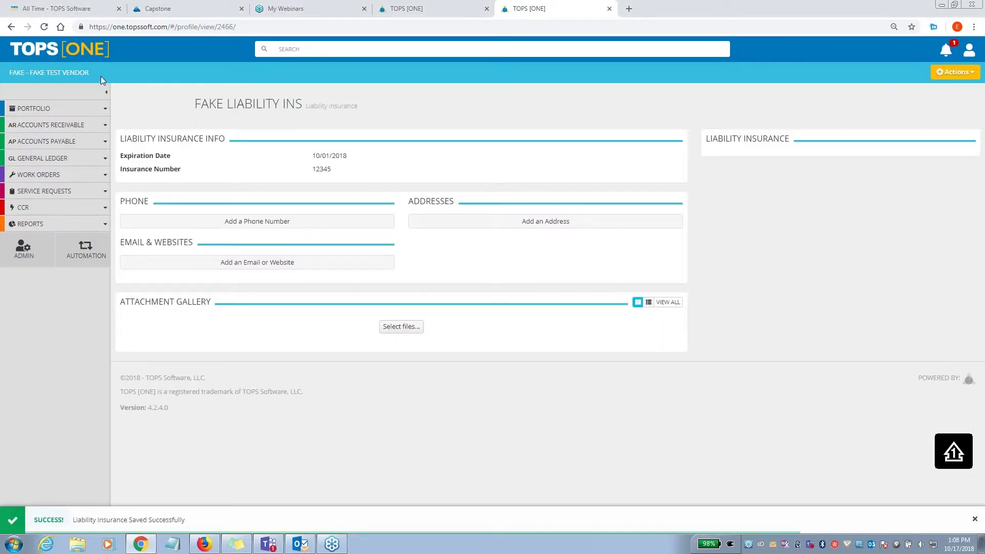
- Return to the FAKE Test Vendor profile and examine the insurance status flags and the policy's expiration entry
click(53, 72)
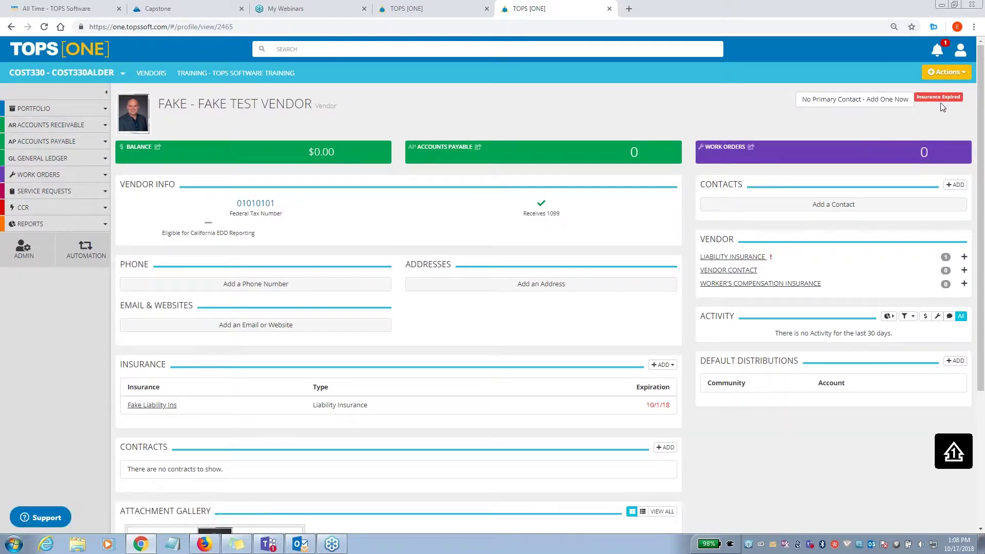
click(946, 78)
click(946, 82)
triple_click(776, 261)
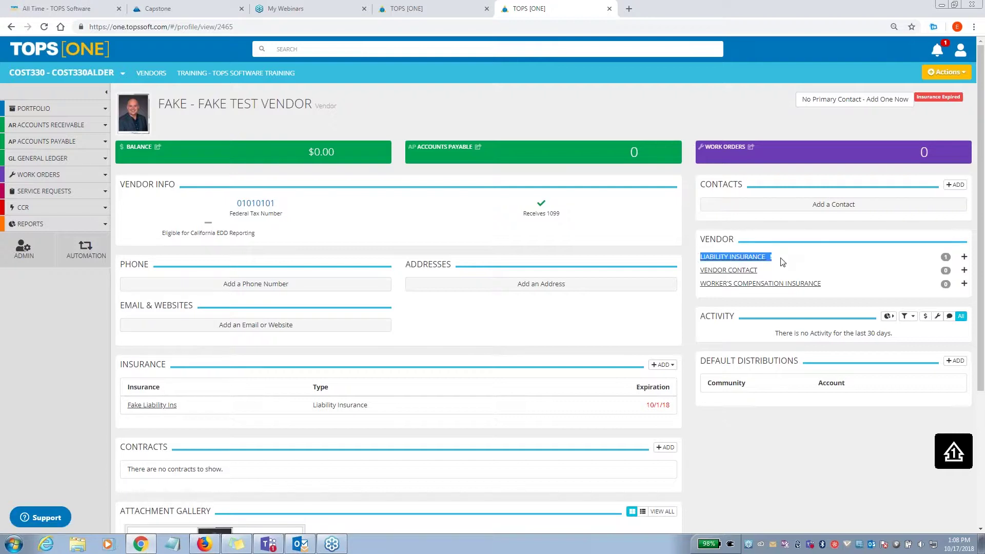
click(777, 262)
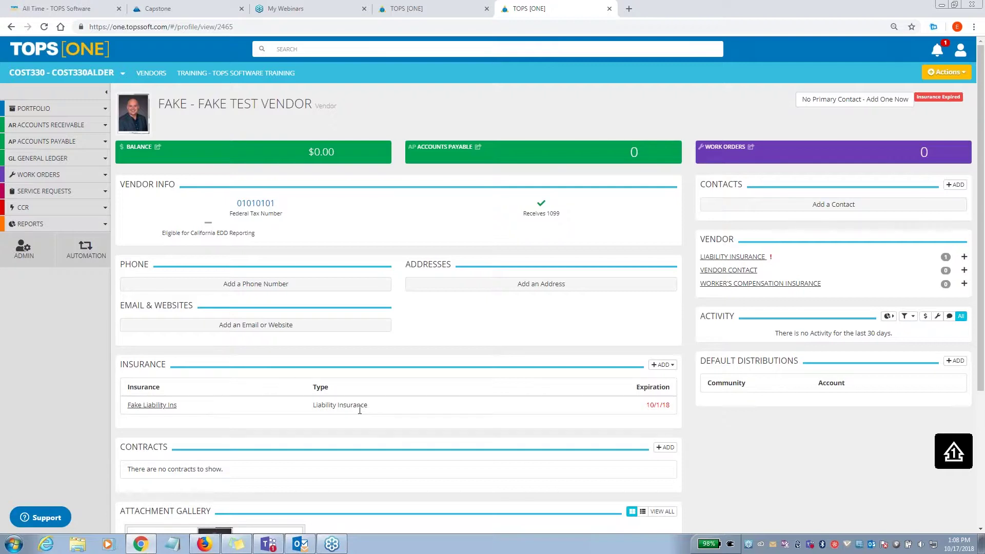
drag(359, 410, 699, 420)
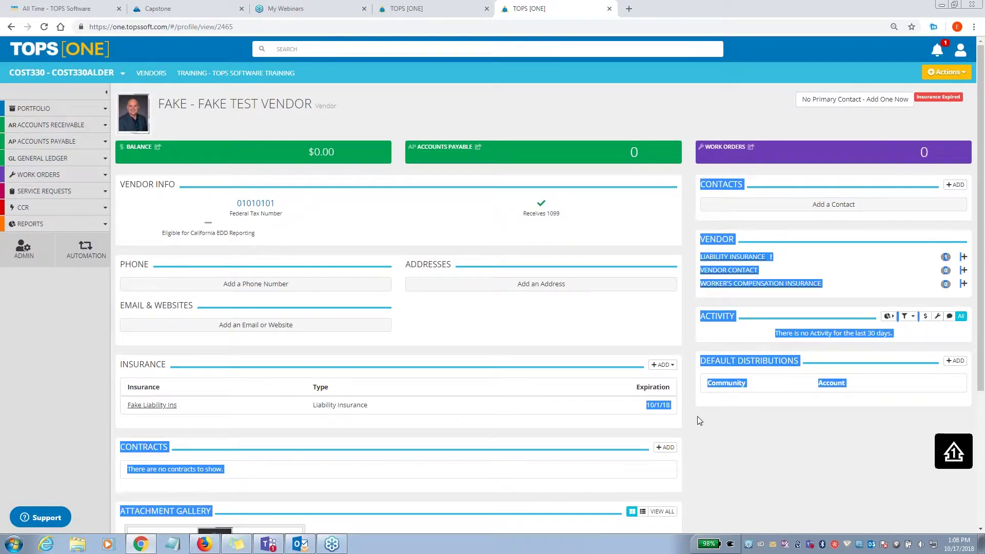
click(699, 420)
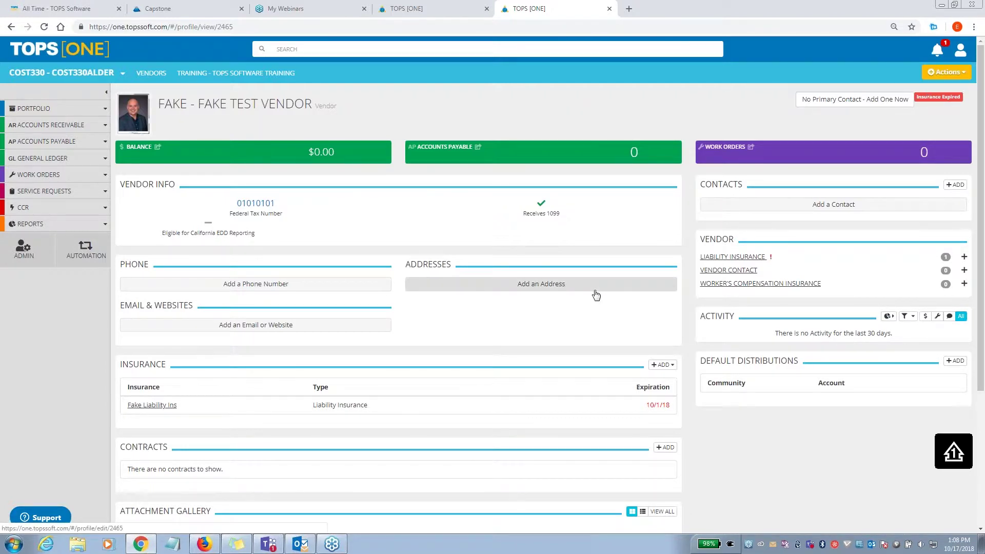
- Open a new default distribution for the vendor and decline the guided tour
drag(700, 361, 806, 365)
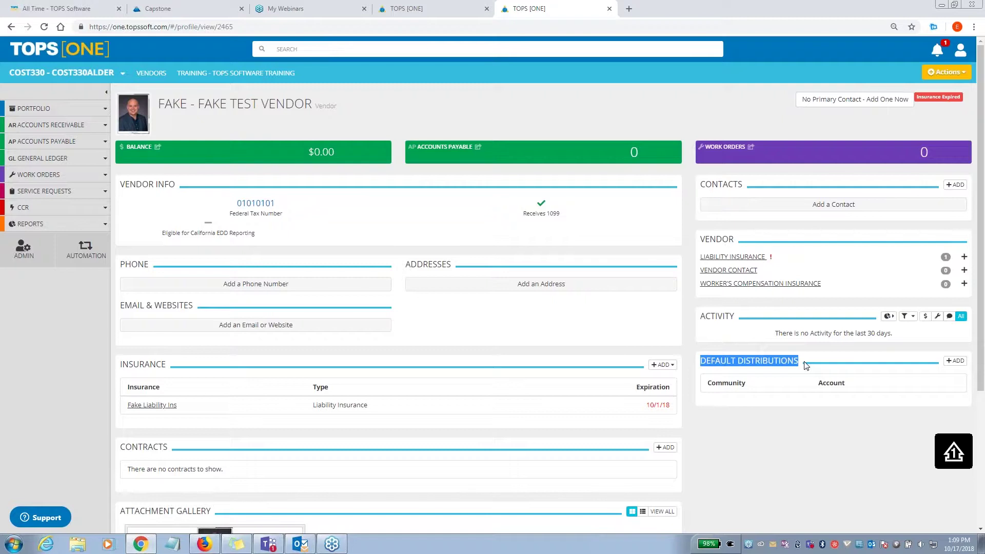
click(956, 361)
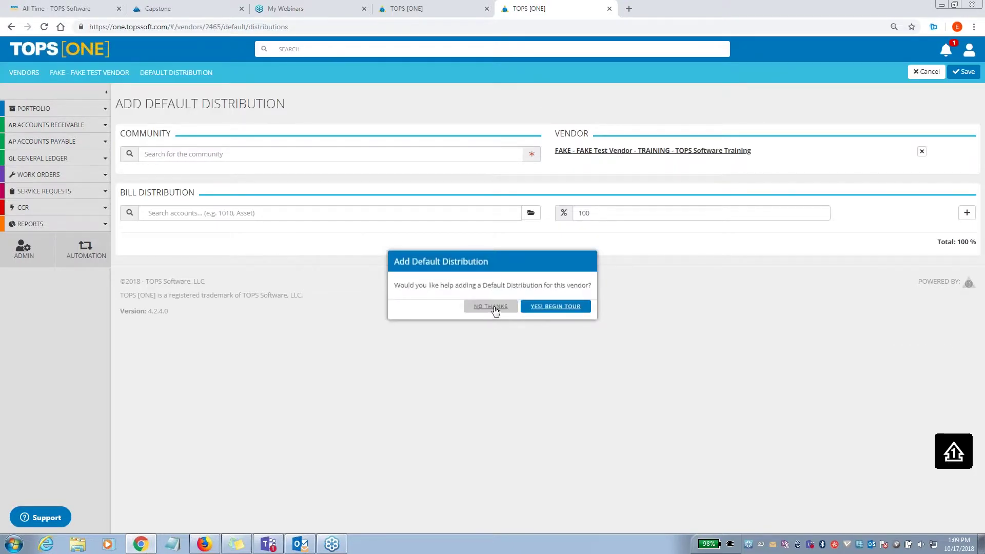
click(494, 309)
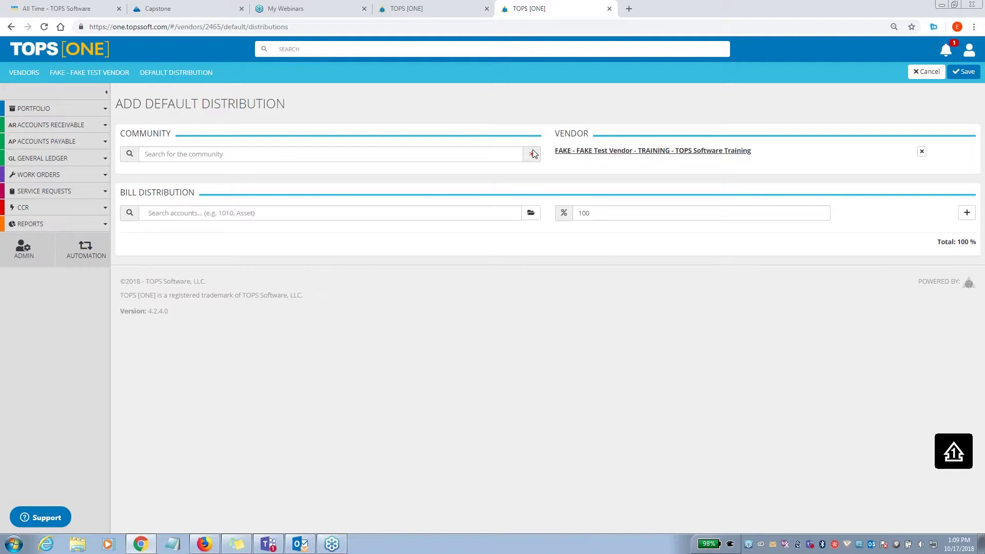
- Fill in the default distribution with the community ZZZ - ZZZ Sample Webinar Community and the account 08950 - Gas
click(492, 151)
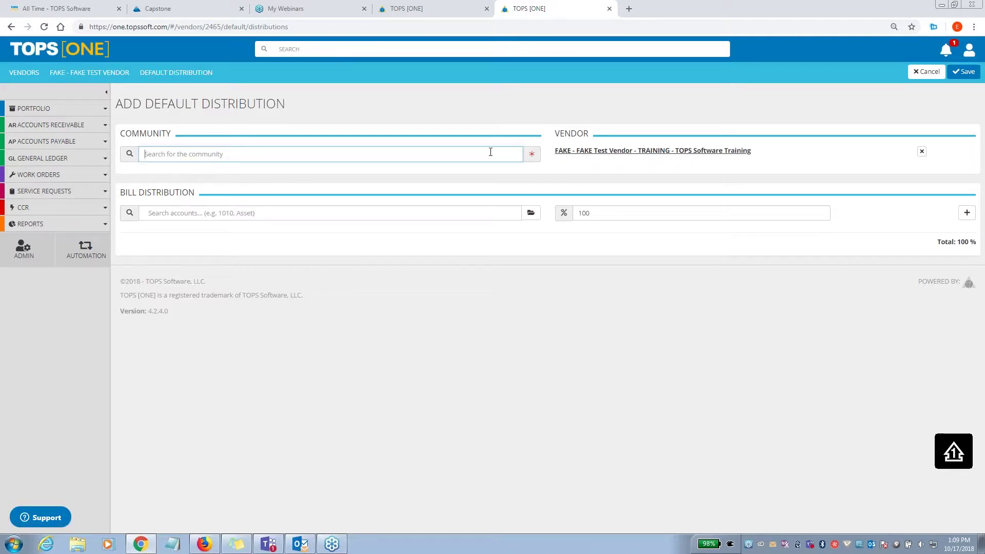
text(zzz)
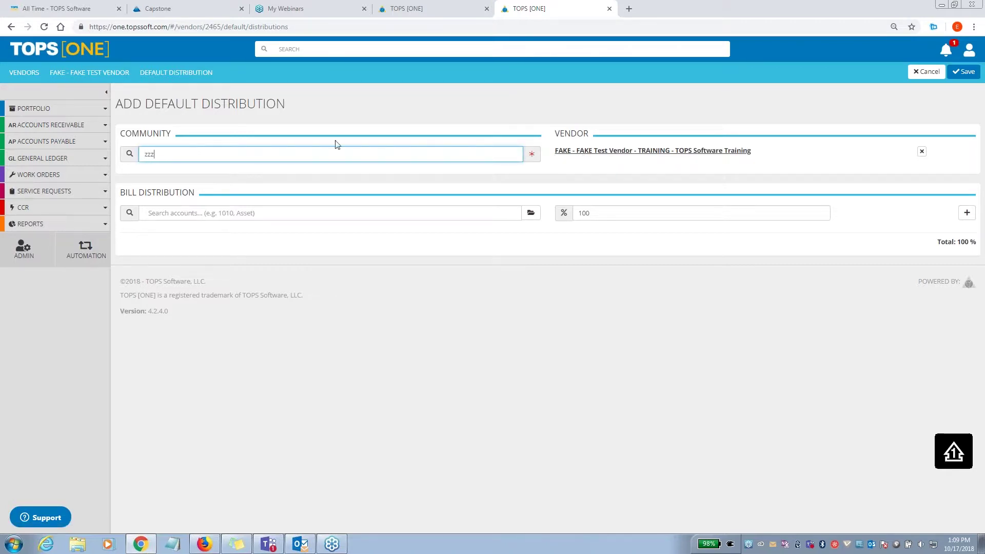
click(197, 173)
click(195, 195)
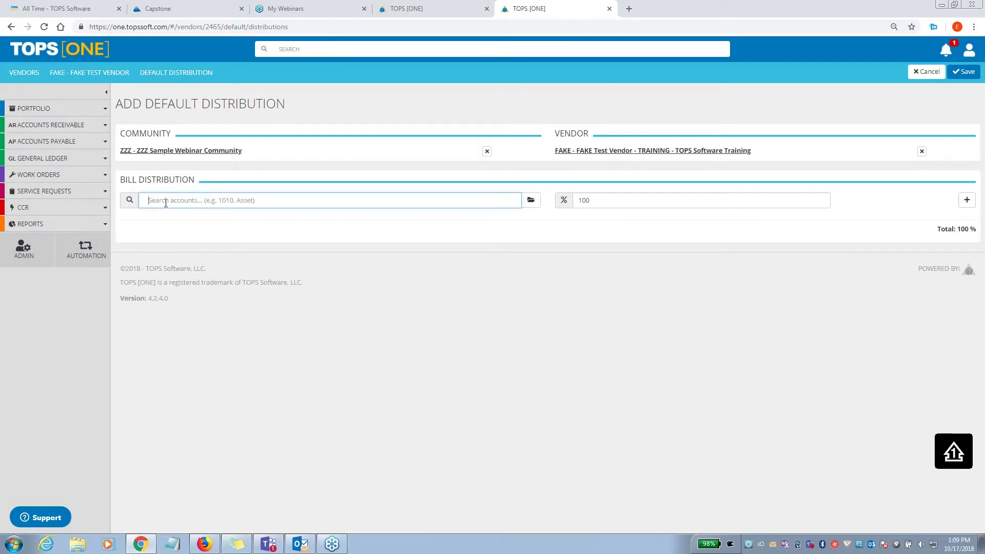
text(50)
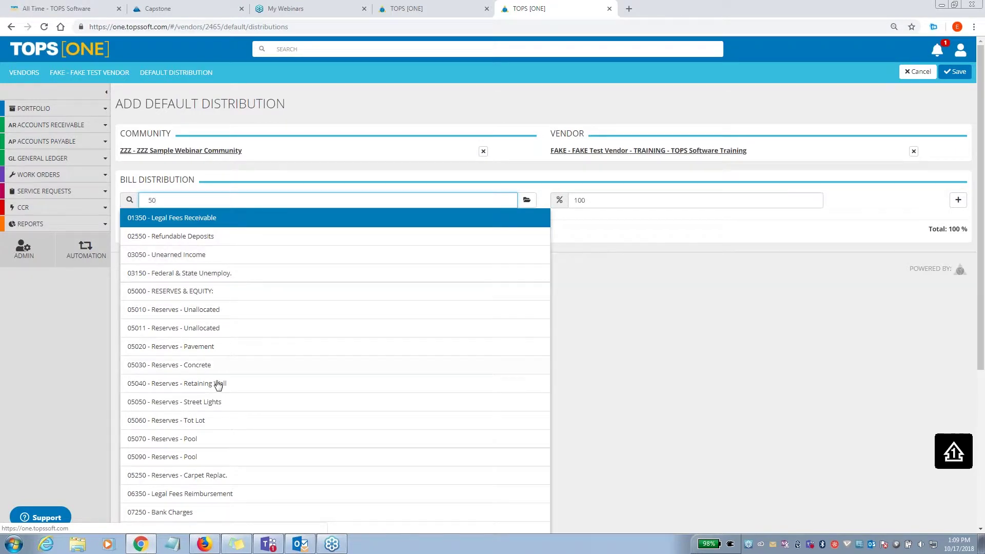
scroll(214, 429, down, 5)
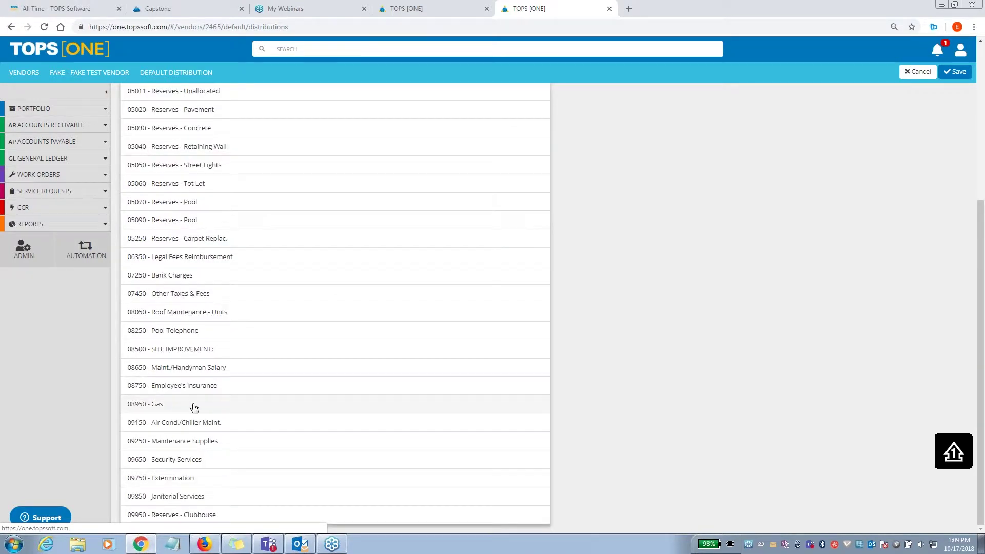
click(194, 406)
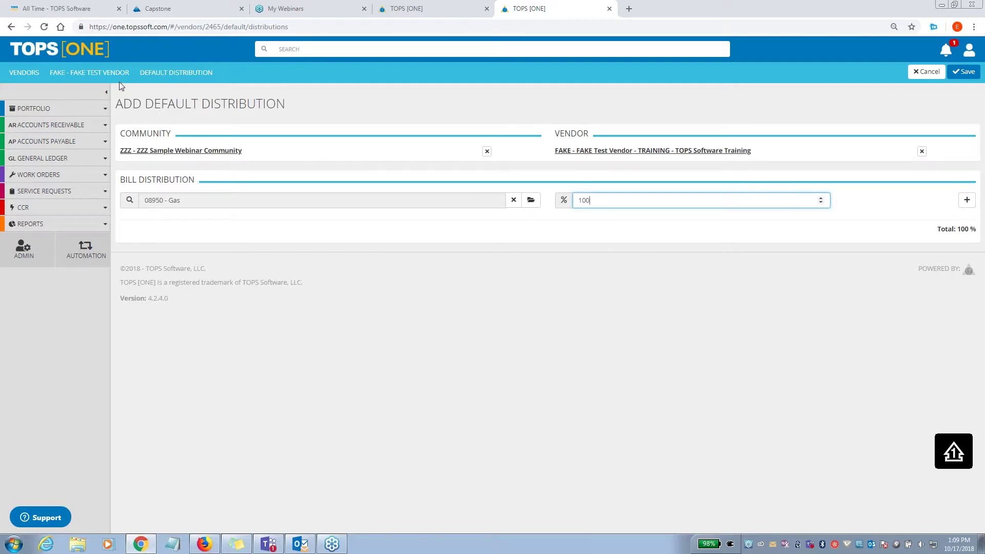
- Leave the default distribution without saving and reopen the FAKE Test Vendor profile from the vendors list
click(28, 75)
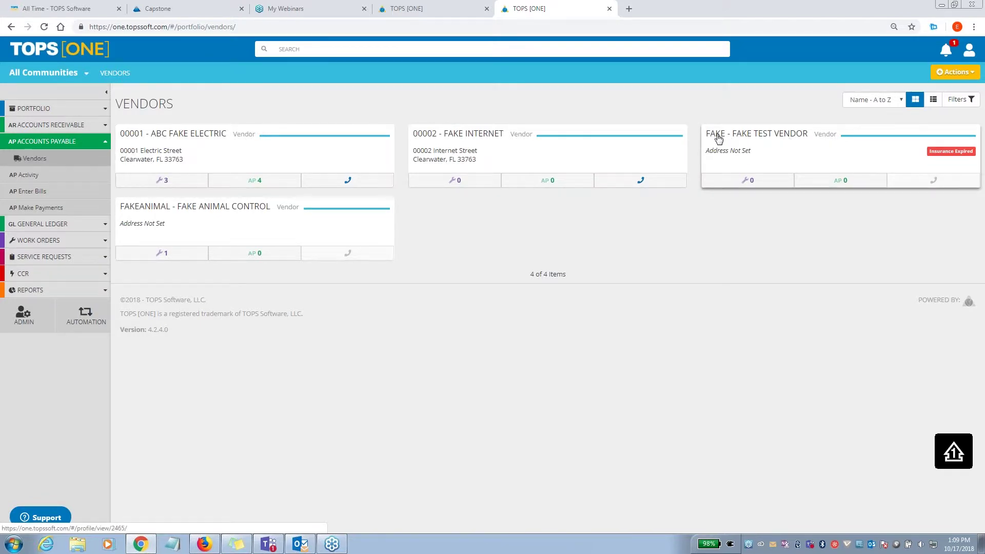
click(793, 141)
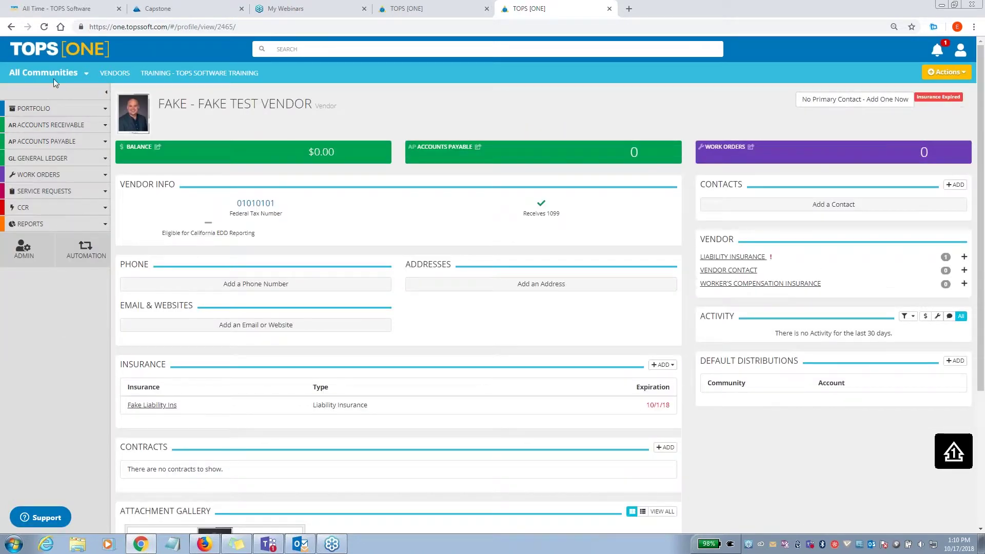
- Start a new accounts payable bill and select ZZZ - ZZZ Sample Webinar Community as its community
click(11, 26)
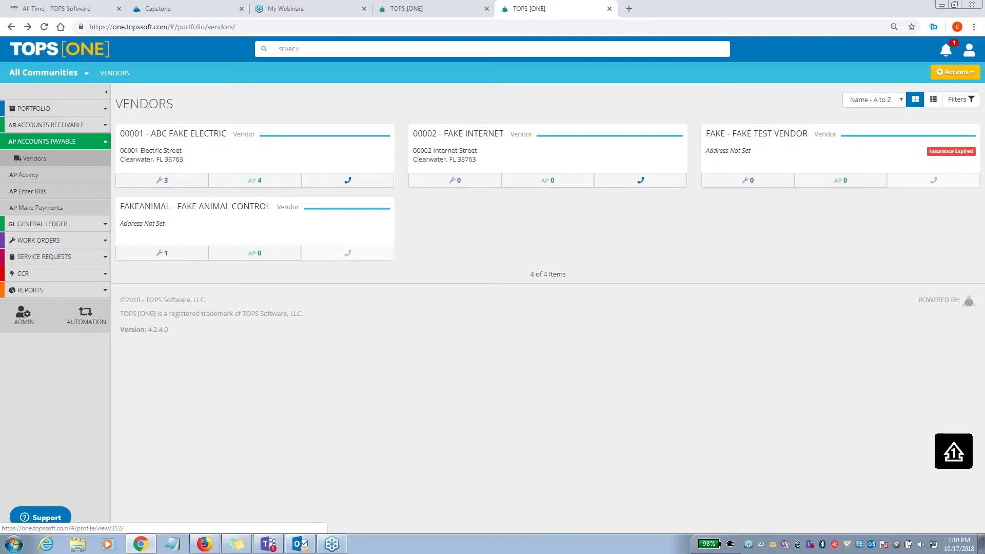
click(57, 193)
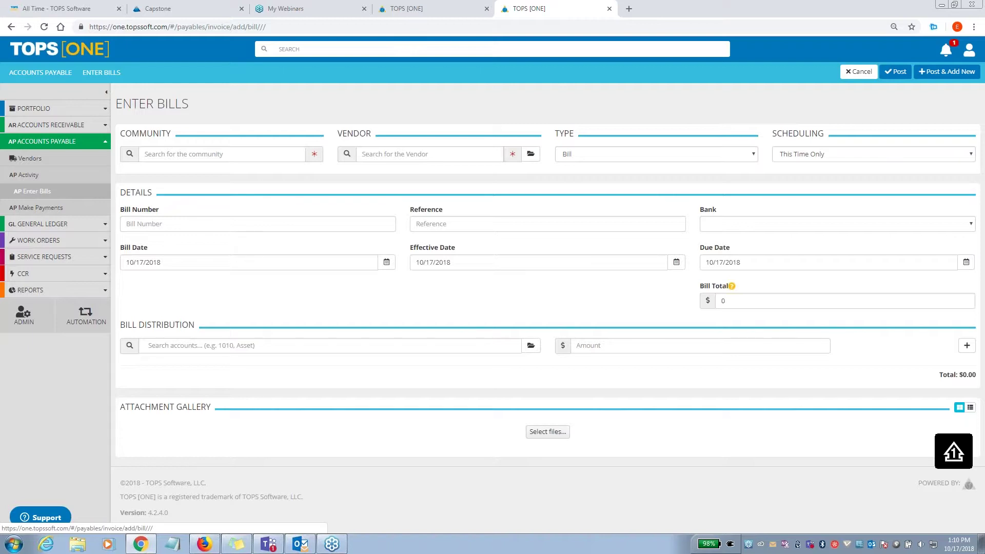
click(171, 155)
text(zz)
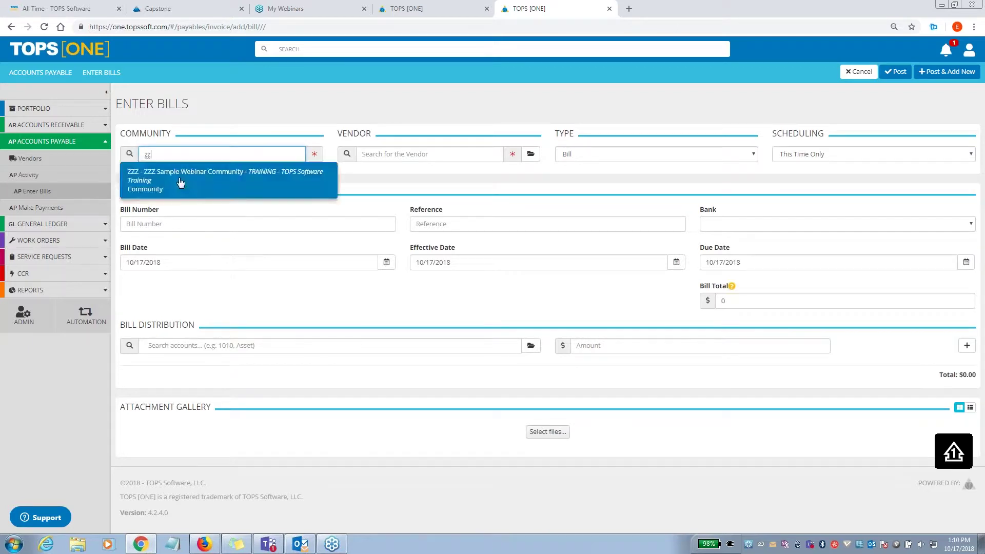
click(185, 187)
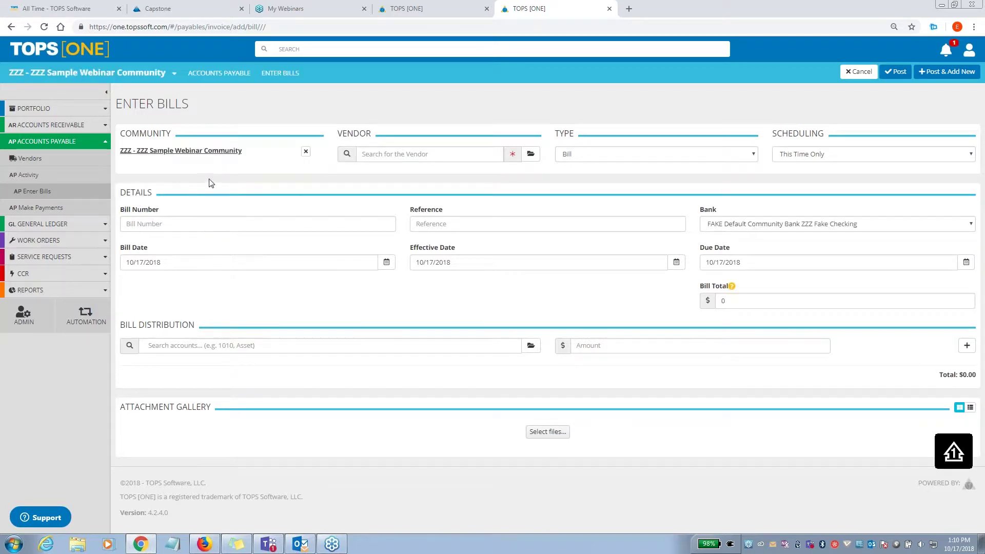
- Clear the bill's community and select ZZZ - ZZZ Sample Webinar Community again
click(306, 151)
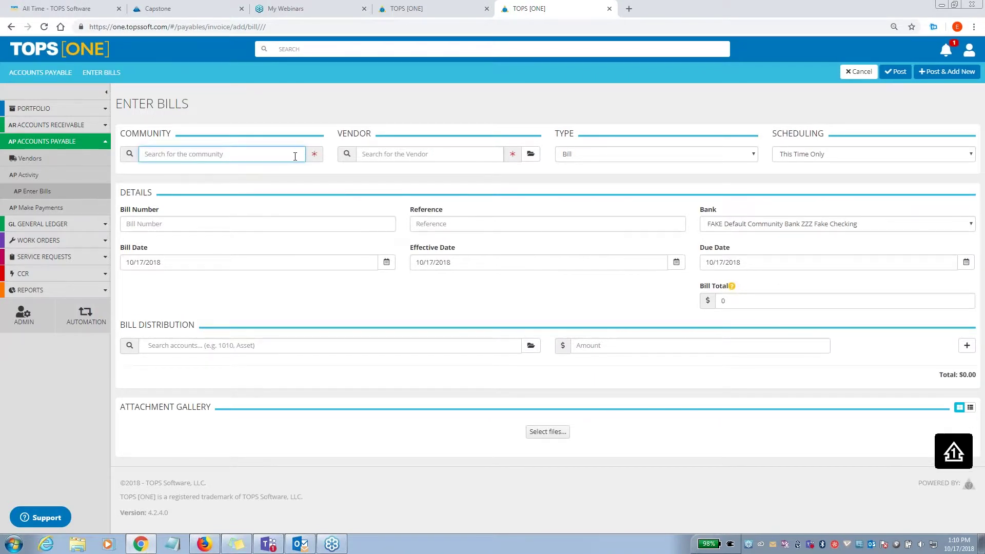
text(zzz)
key(Return)
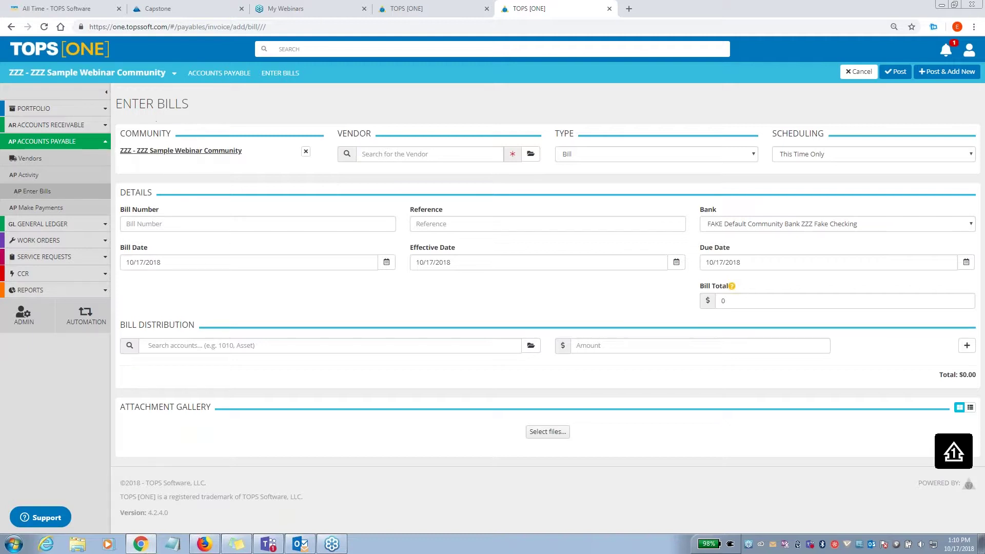
drag(120, 133, 177, 134)
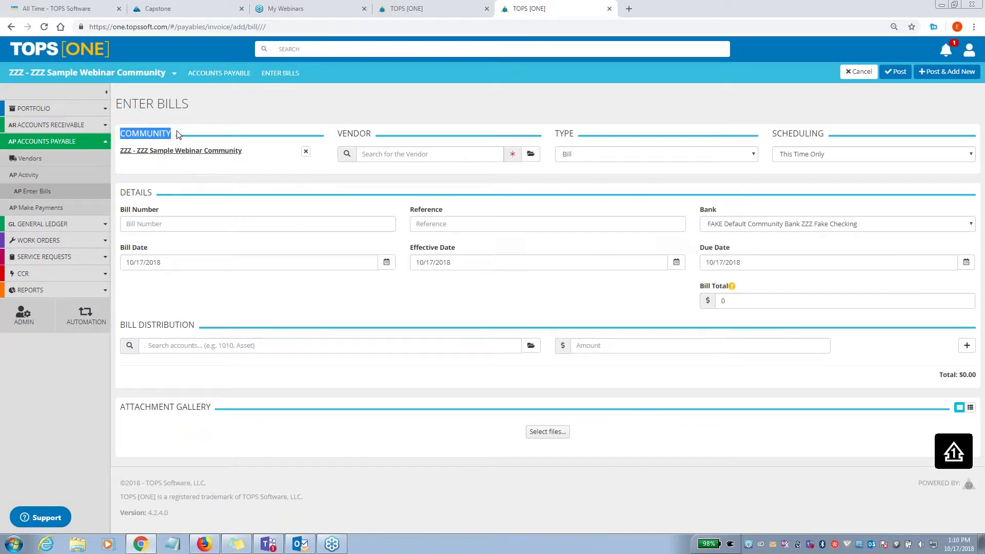
- Select FAKE - FAKE Test Vendor as the vendor of the bill
click(400, 159)
text(fakr)
key(BackSpace)
text(e)
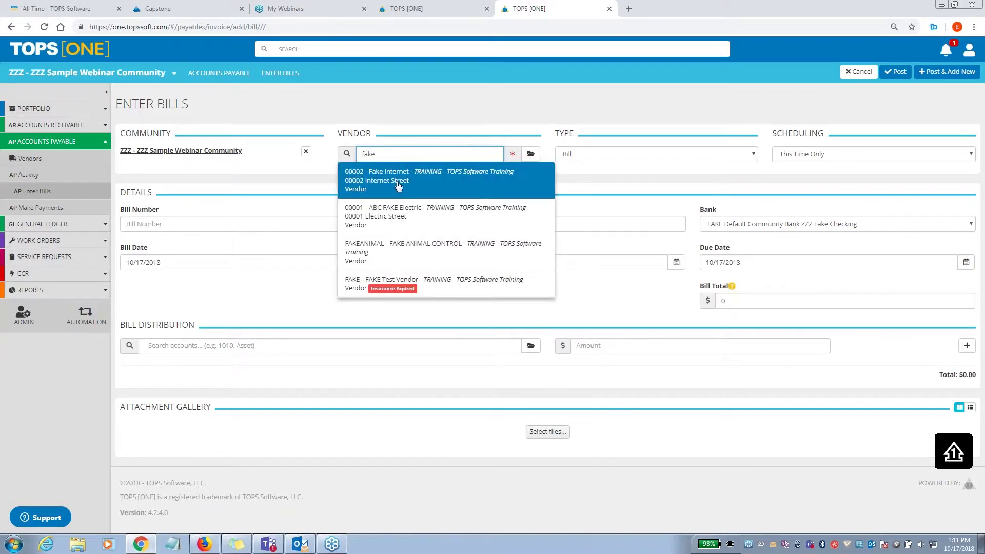
click(450, 292)
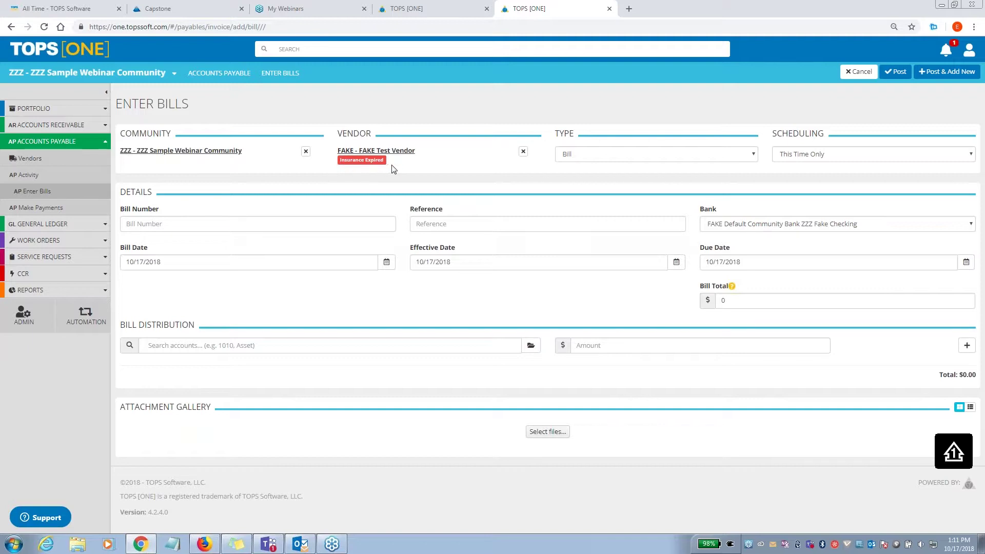
- View the request types offered by the support contact form and close it
click(57, 517)
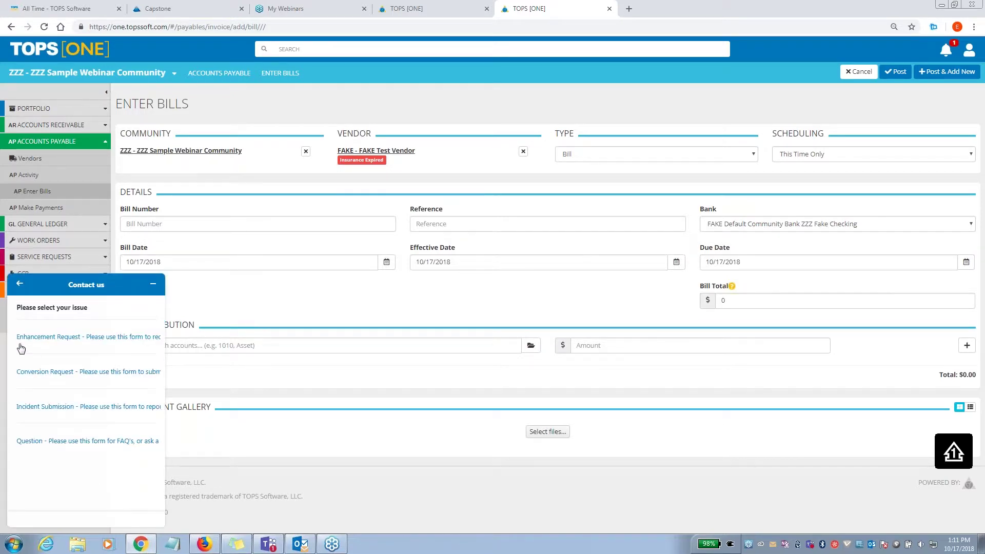
click(153, 284)
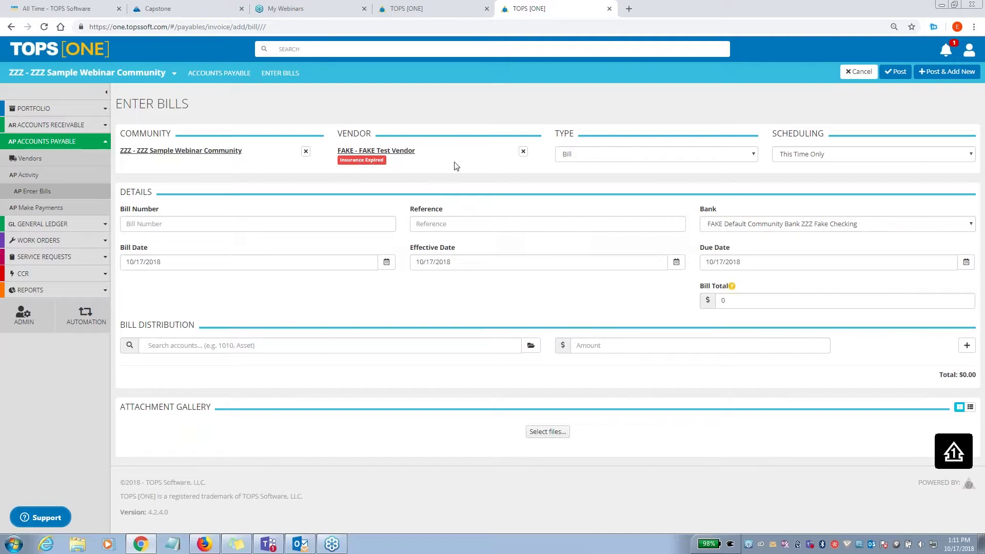
- Examine the available bill types and keep the type as Bill
drag(553, 131, 579, 136)
click(612, 157)
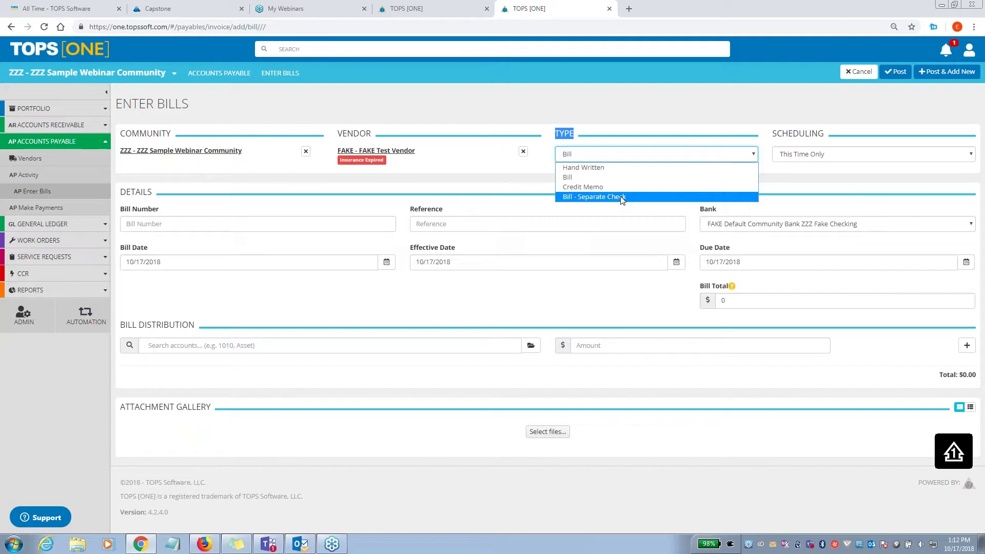
click(579, 178)
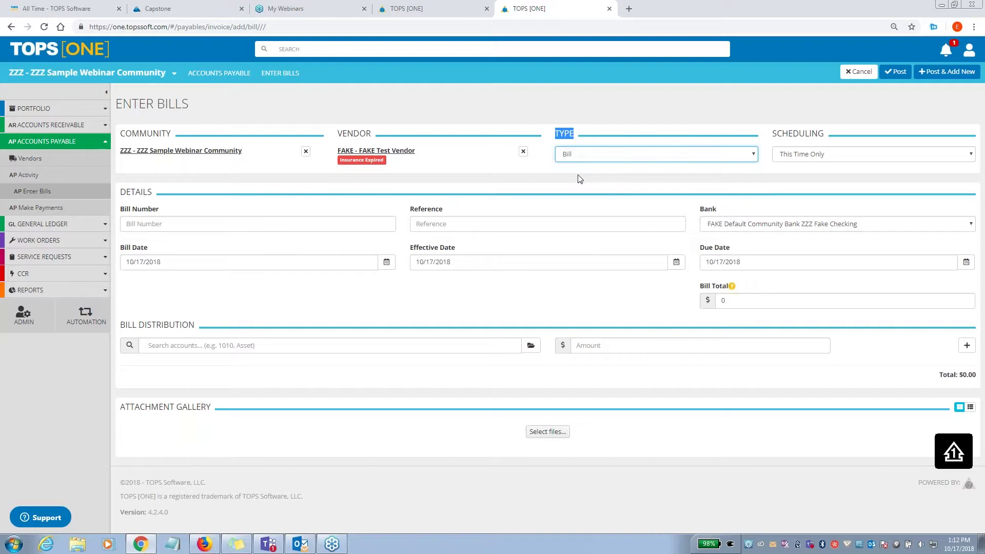
click(598, 158)
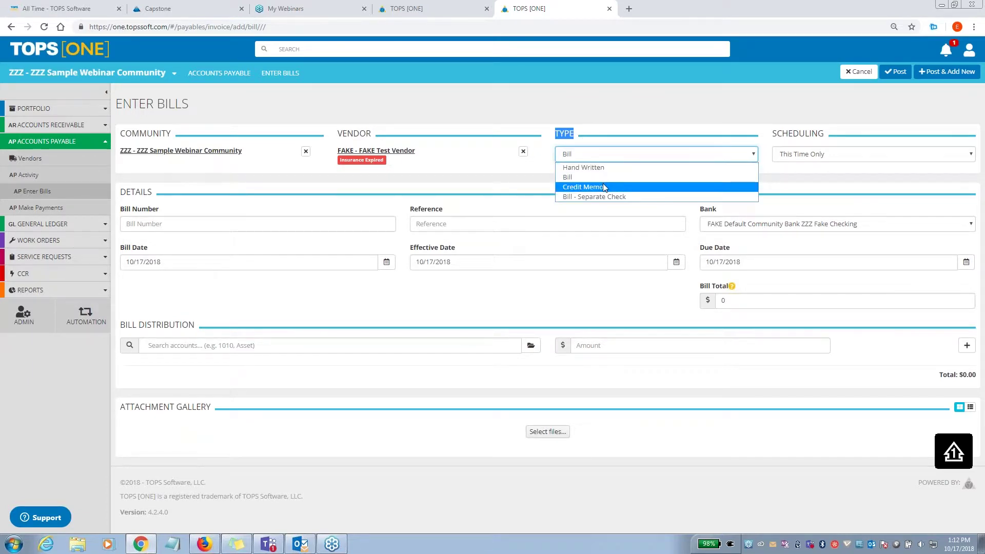
click(602, 118)
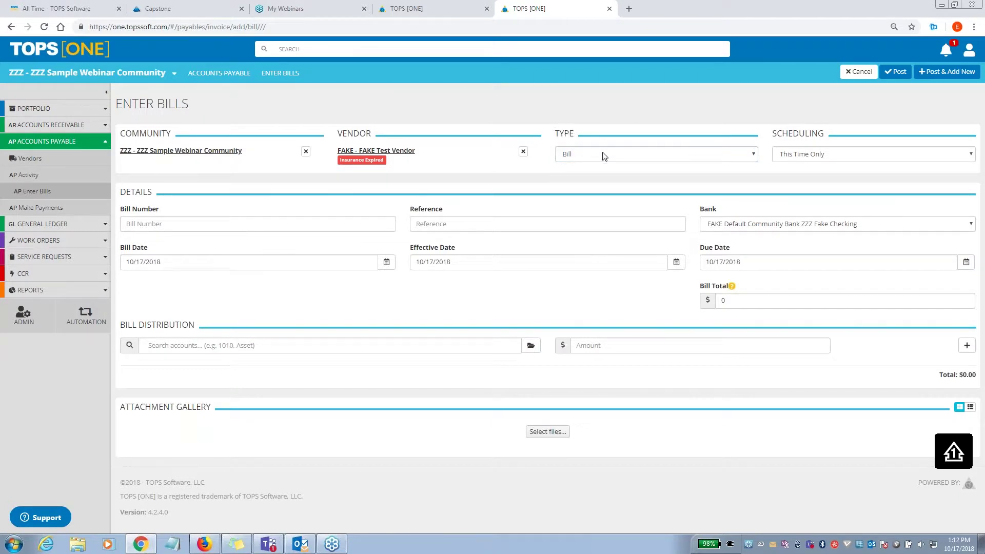
- Examine the scheduling options for the bill and keep This Time Only
click(841, 156)
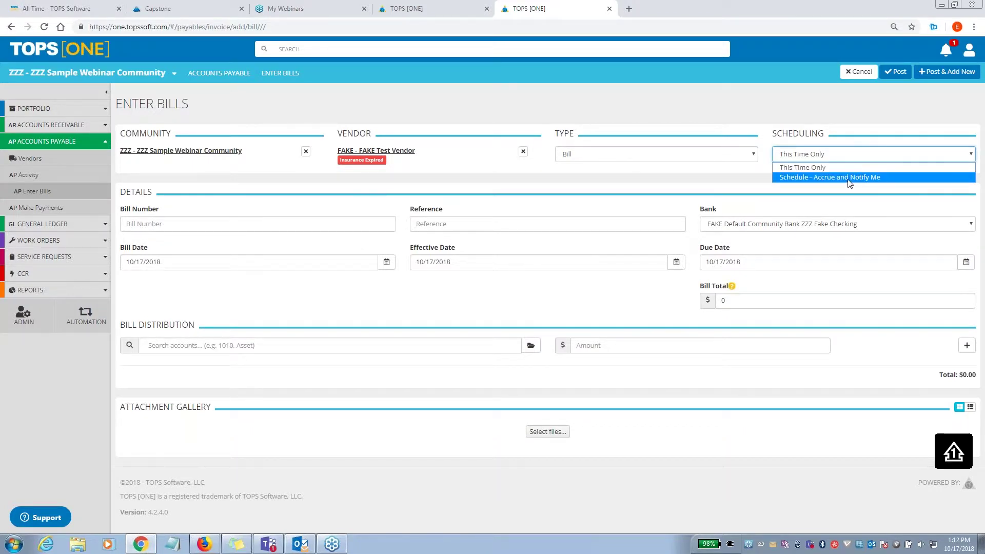
click(803, 167)
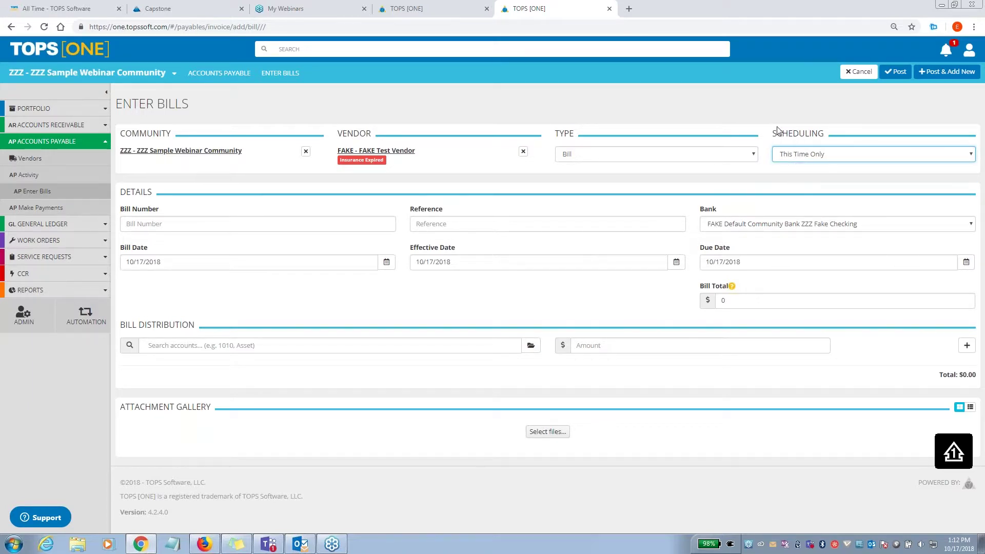
drag(775, 136, 831, 138)
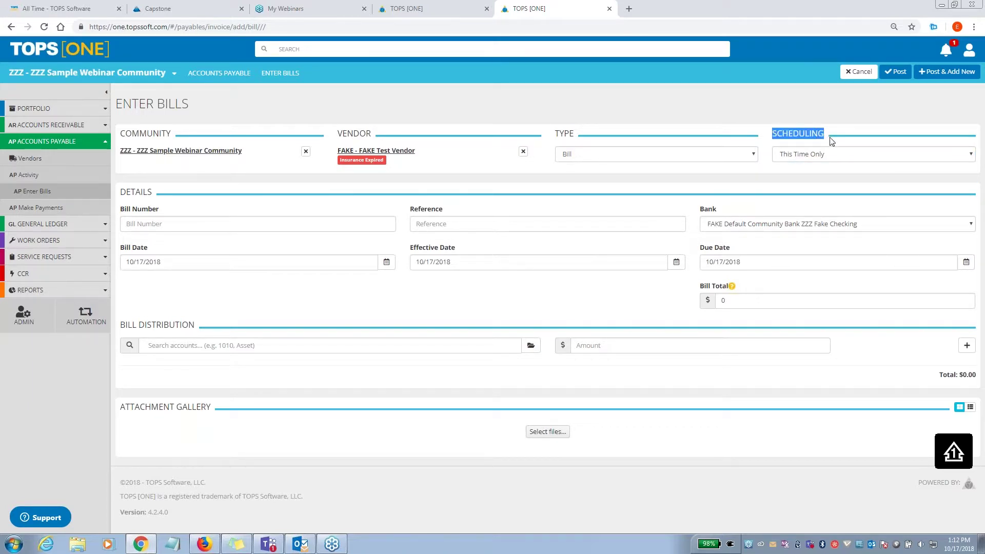
click(832, 135)
- Enter 123abc as both the bill number and the reference
click(132, 224)
text(123)
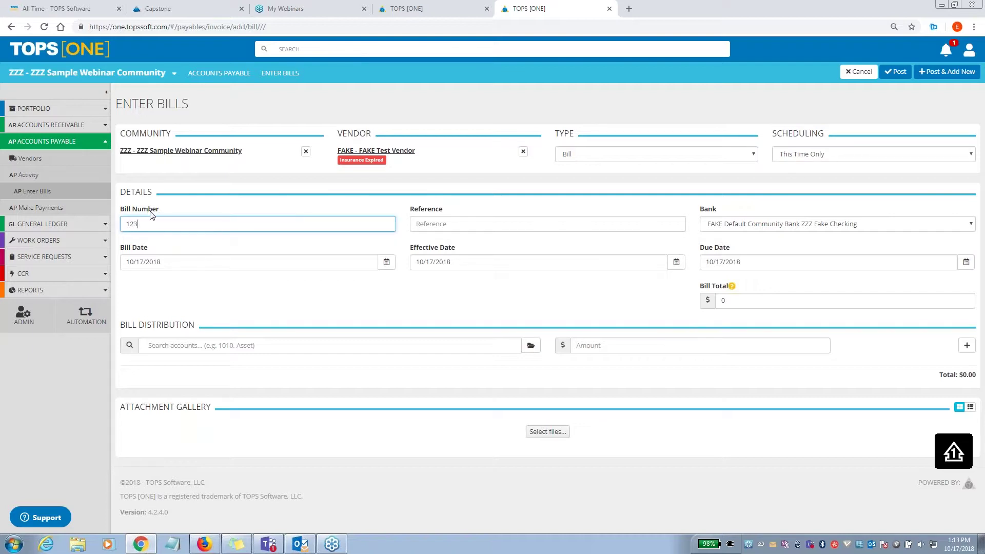
text(abc)
click(439, 224)
text(123abc)
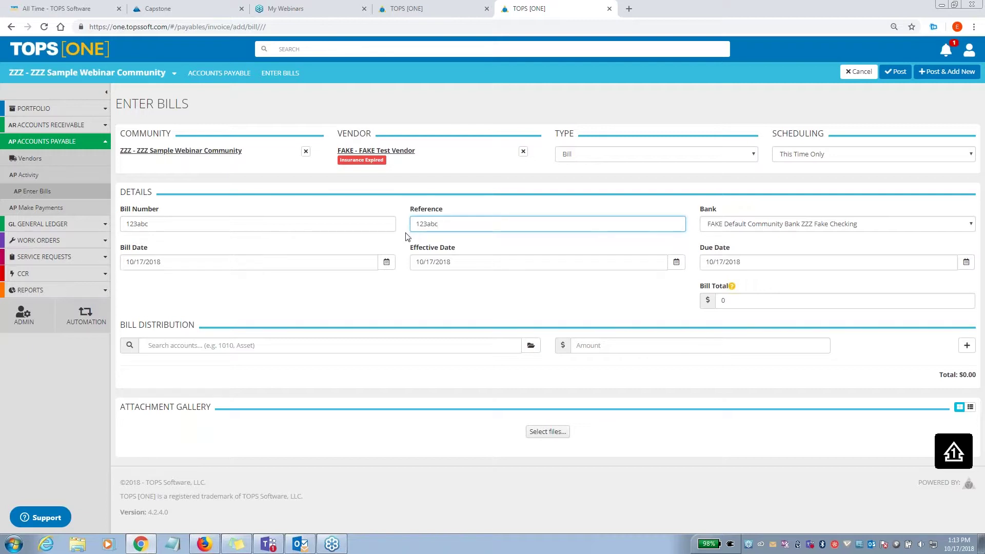
- Examine the banks available for paying the bill and keep FAKE Default Community Bank ZZZ Fake Checking
click(845, 224)
click(847, 224)
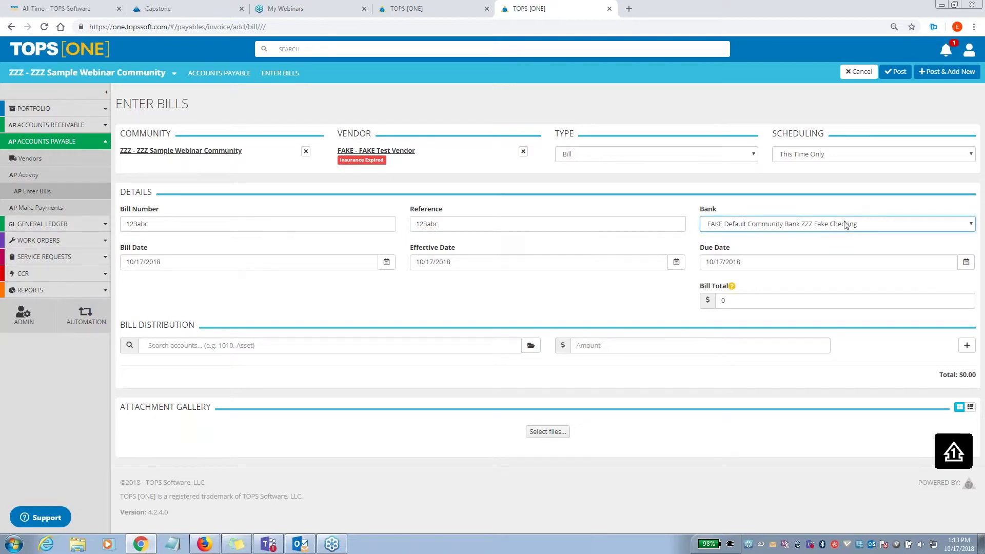
click(818, 226)
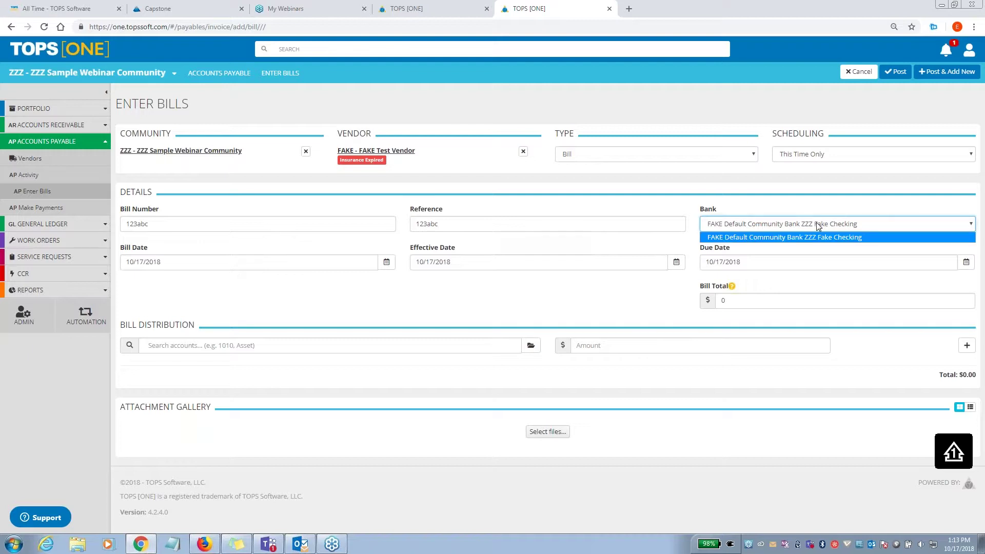
click(819, 227)
click(818, 226)
click(819, 226)
click(819, 226)
click(818, 226)
click(818, 226)
click(744, 214)
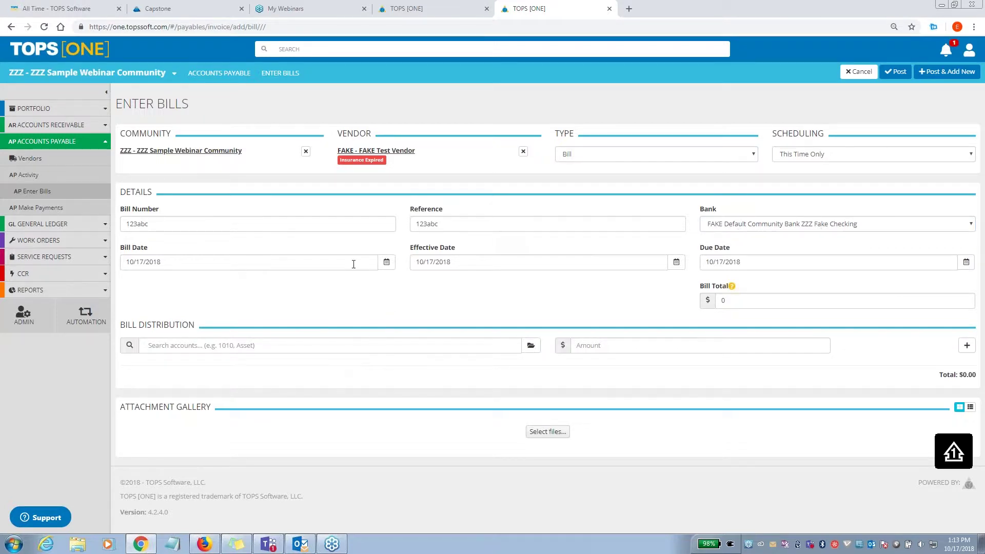
- Examine the bill date, effective date and due date fields in the bill details
drag(119, 248, 456, 250)
drag(699, 250, 743, 252)
click(536, 297)
drag(119, 248, 150, 250)
drag(701, 248, 724, 257)
- Set the bill's due date to 10/31/2018 and review the effective date field
click(745, 263)
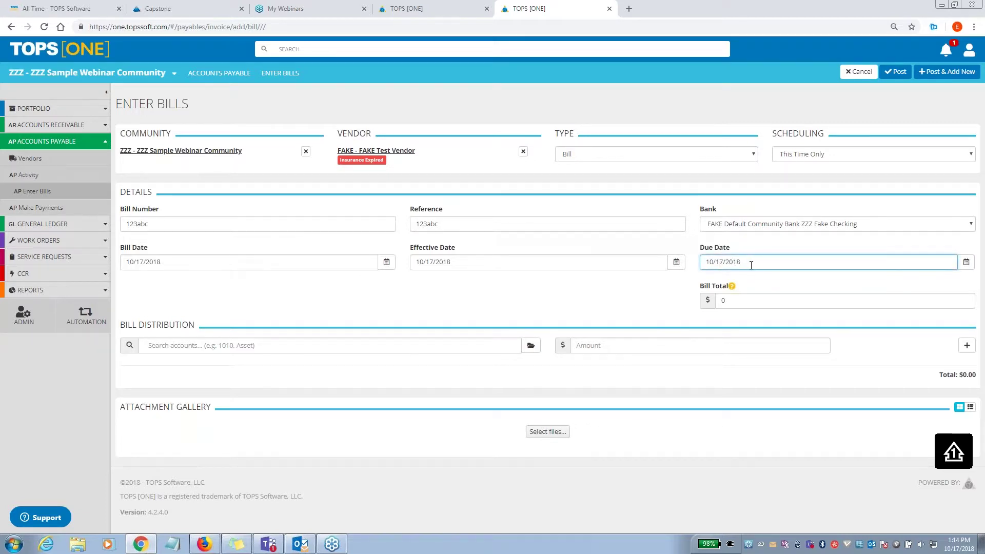
click(966, 263)
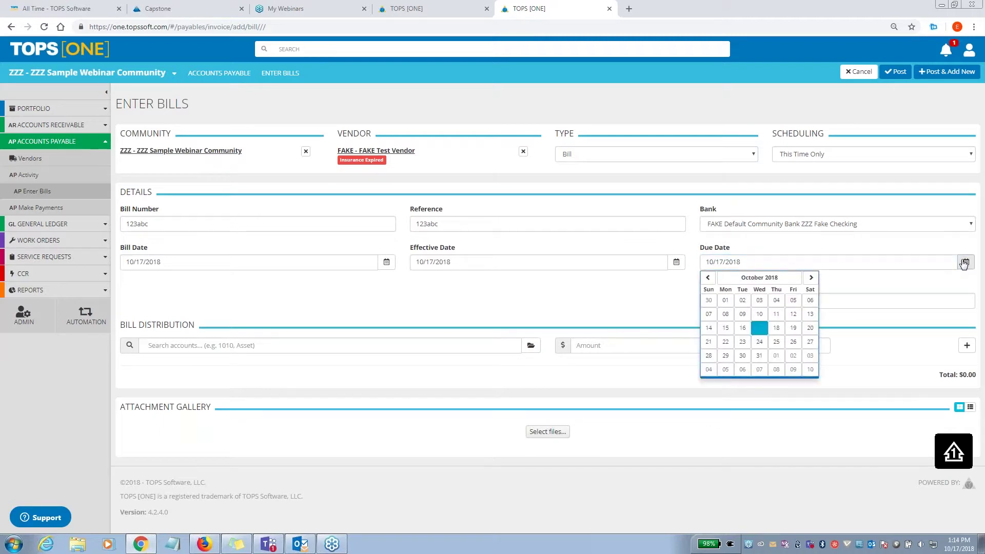
click(758, 356)
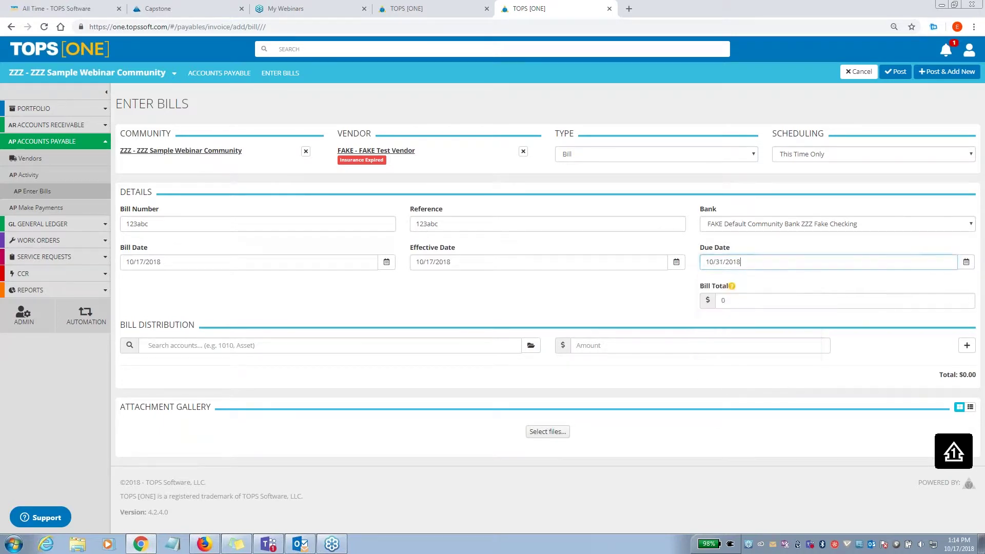
drag(700, 248, 737, 251)
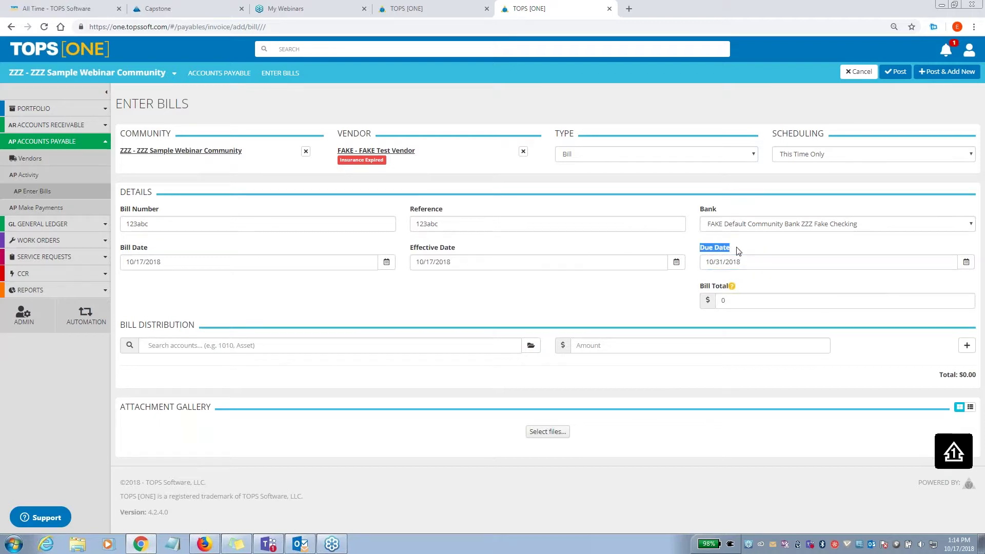
drag(410, 248, 464, 251)
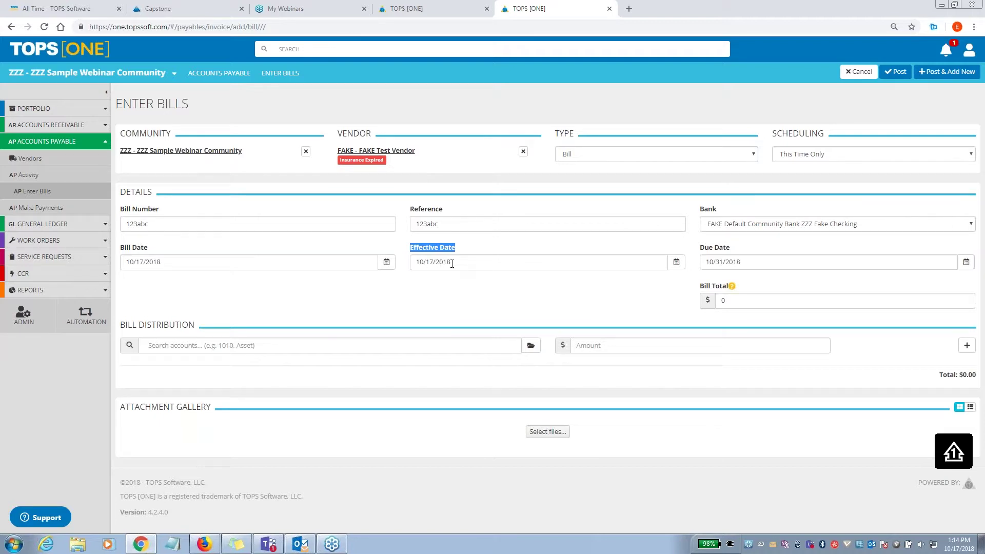
click(516, 299)
- Set the bill total to $500.00
click(728, 300)
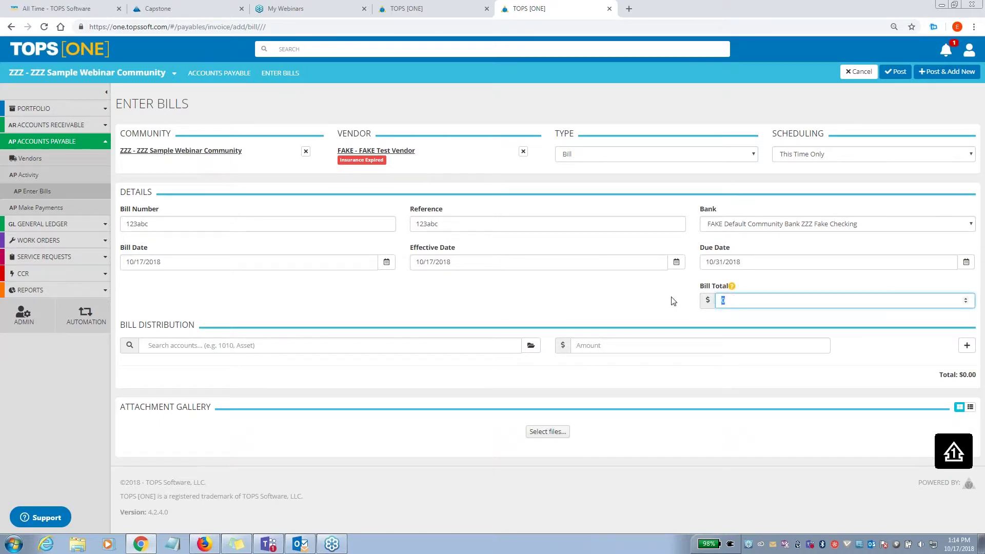
text(500.0)
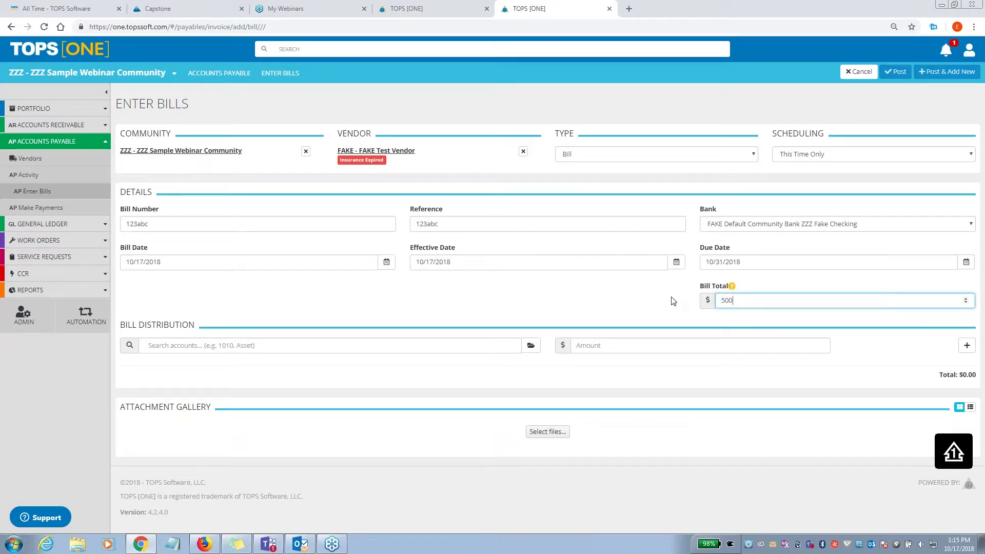
text(0)
- Search the bill distribution accounts for 52 and clear the search
click(363, 345)
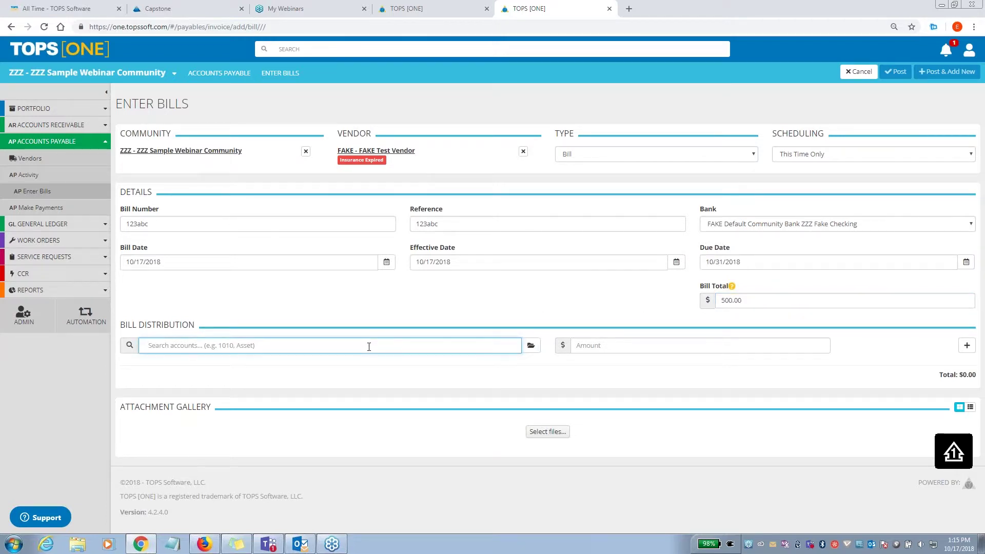
text(52)
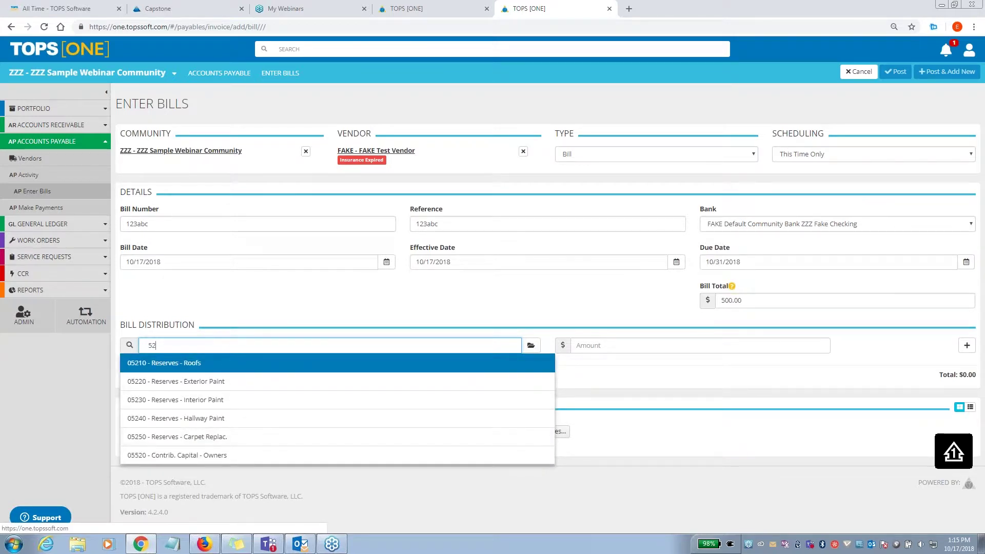
key(BackSpace)
key(BackSpace)
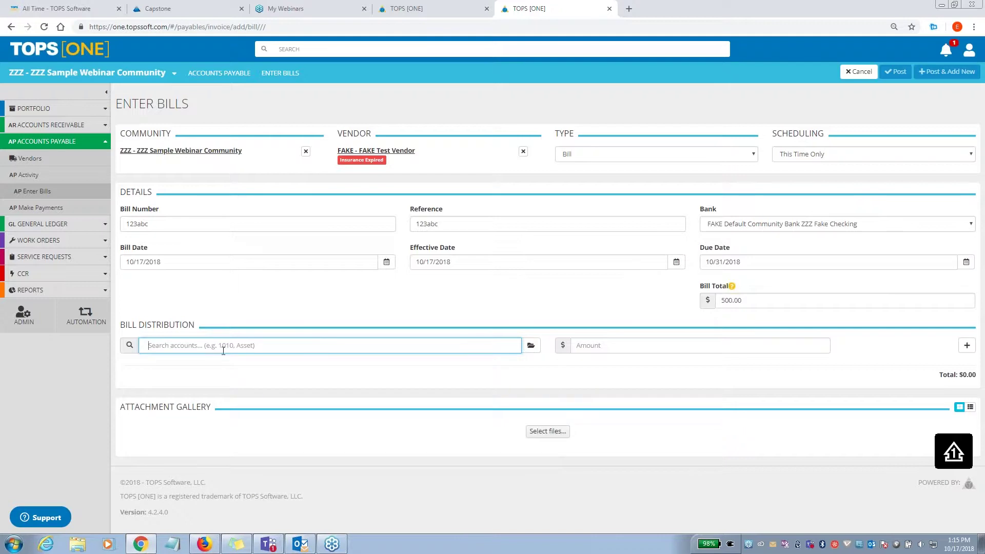
- Distribute $400.00 of the bill to the 09110 - Gen. Maint. & Repair account
click(536, 350)
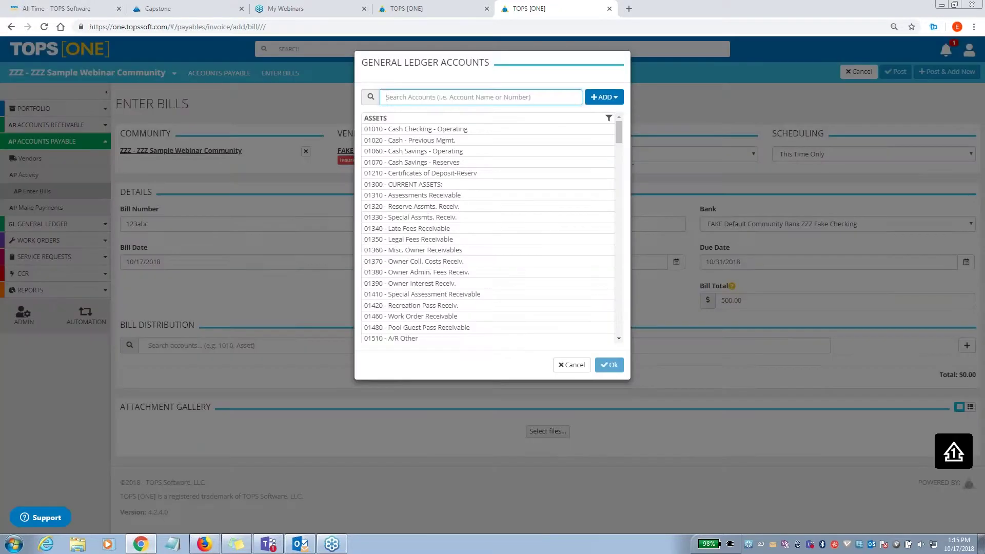
drag(617, 129, 637, 294)
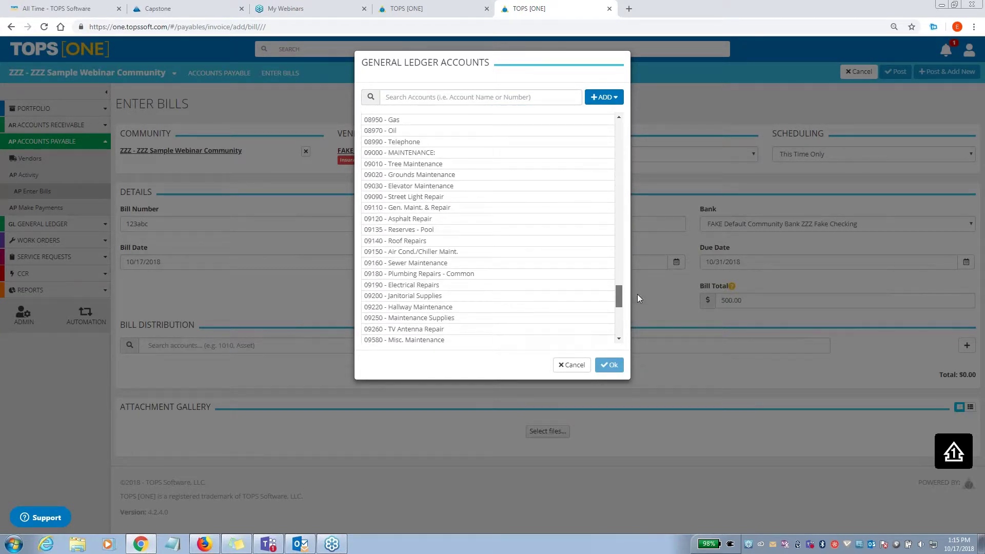
click(446, 208)
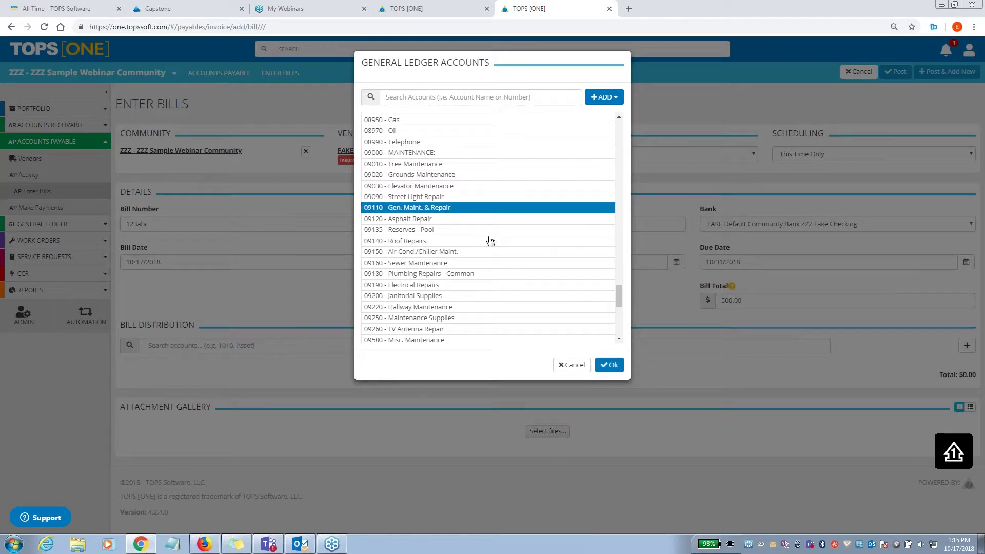
click(610, 366)
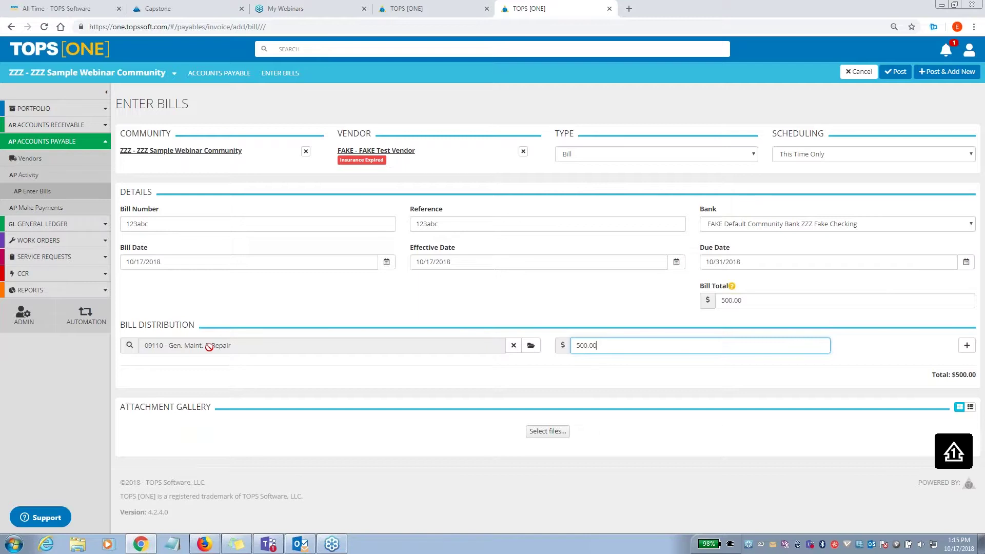
drag(645, 345, 561, 353)
text(400.00)
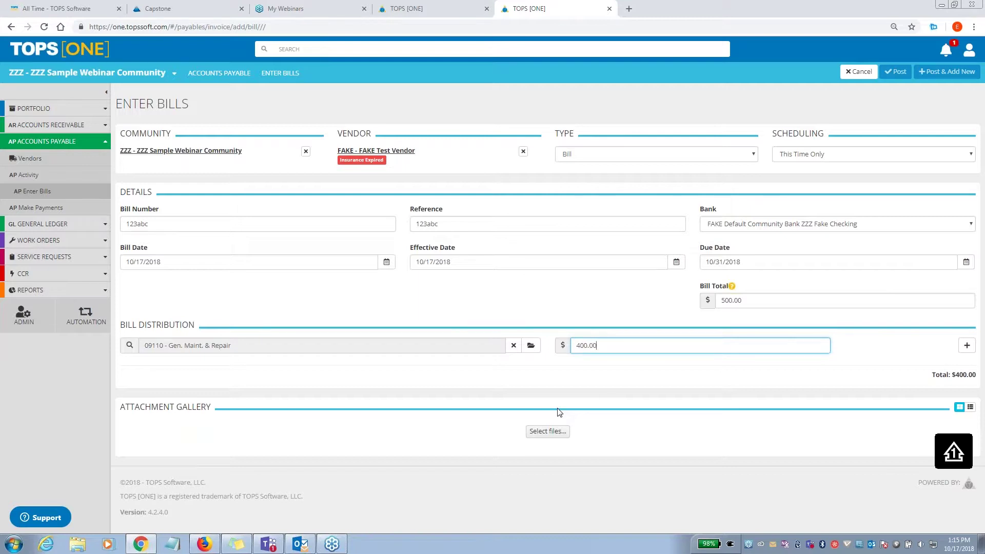
- Add a second distribution line for $100.00 to the 09090 - Street Light Repair account
click(968, 347)
click(337, 370)
text(90)
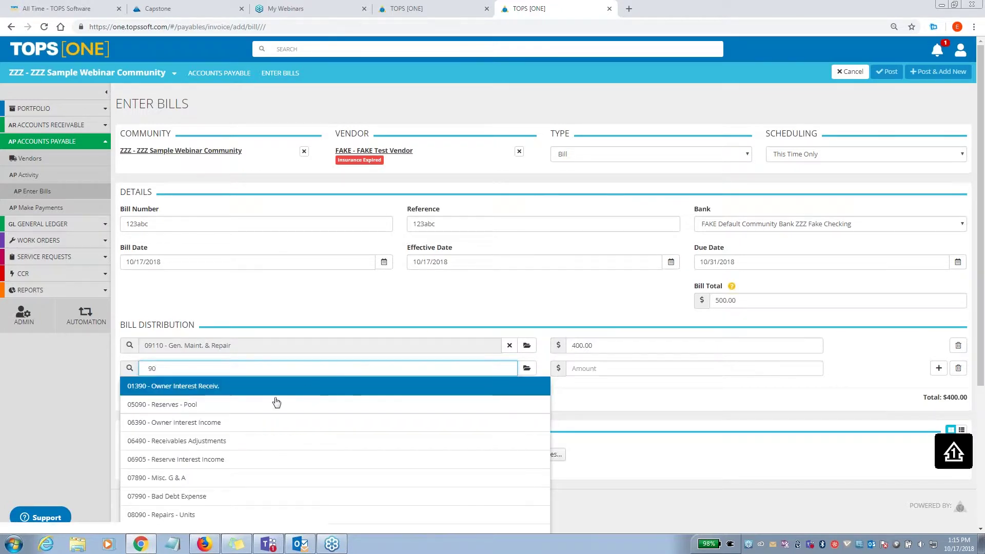
scroll(244, 450, down, 4)
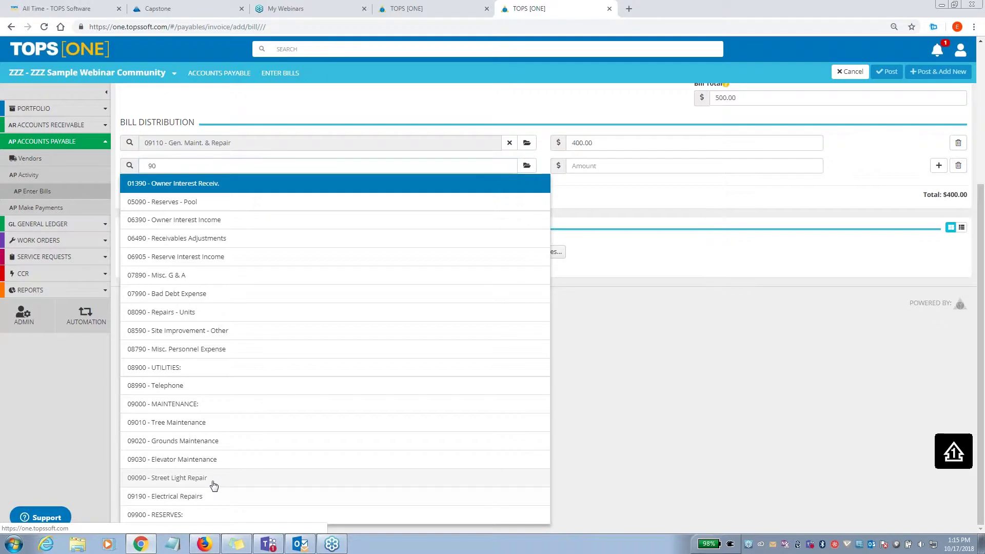
click(213, 482)
click(676, 374)
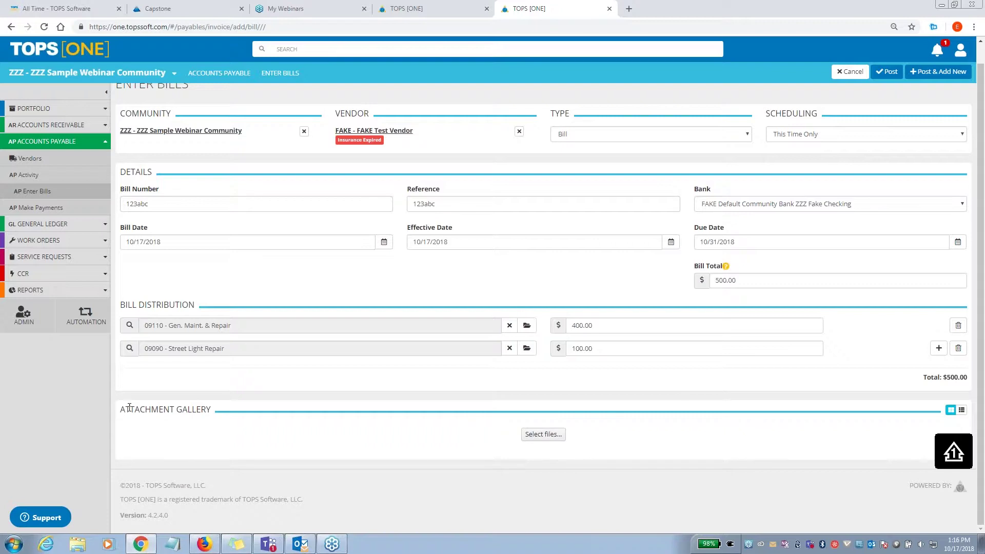
- Attach TOPS LOCKBOX FORMAT.pdf to the bill, then open the attachment to view it and close it again
drag(129, 409, 519, 435)
click(552, 438)
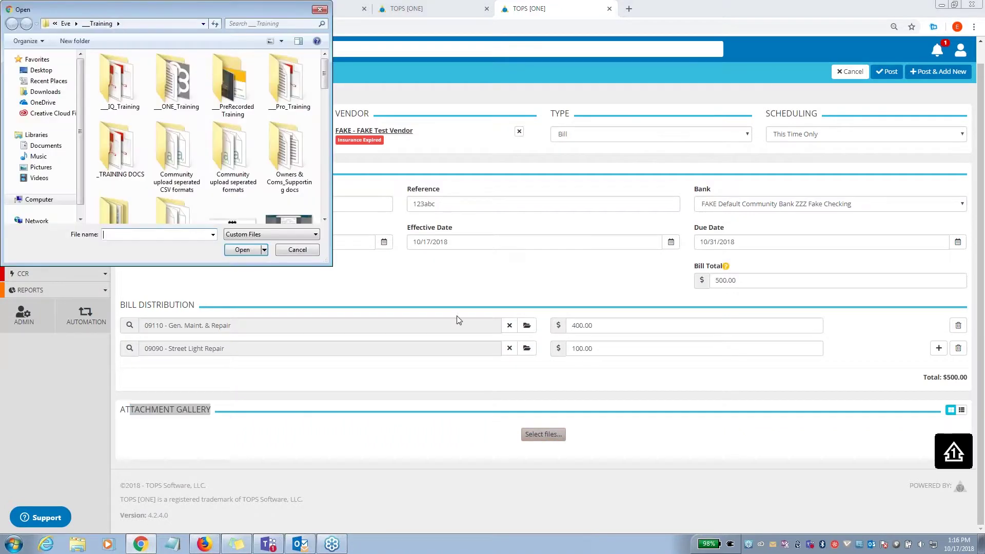
drag(325, 86, 339, 202)
double_click(288, 98)
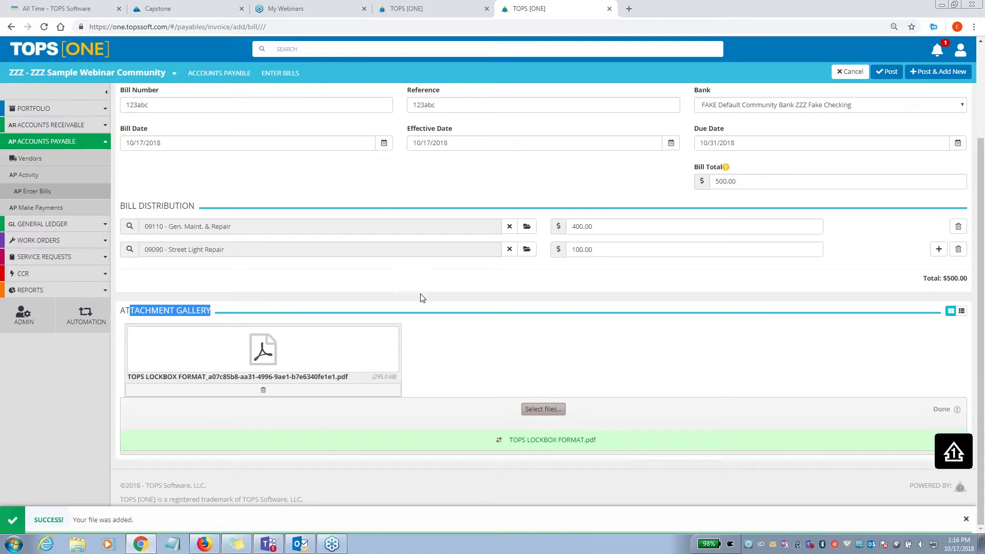
click(253, 308)
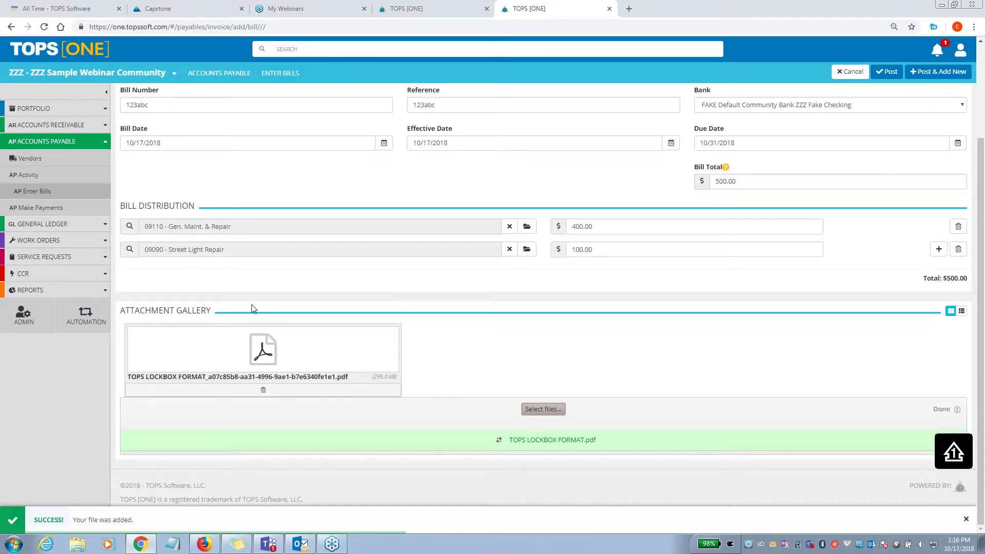
click(262, 356)
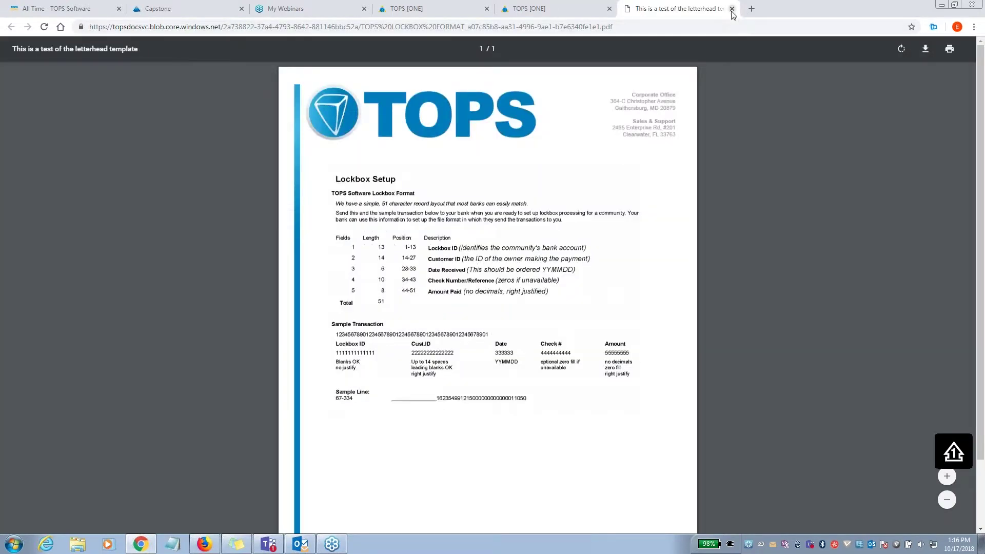
click(732, 9)
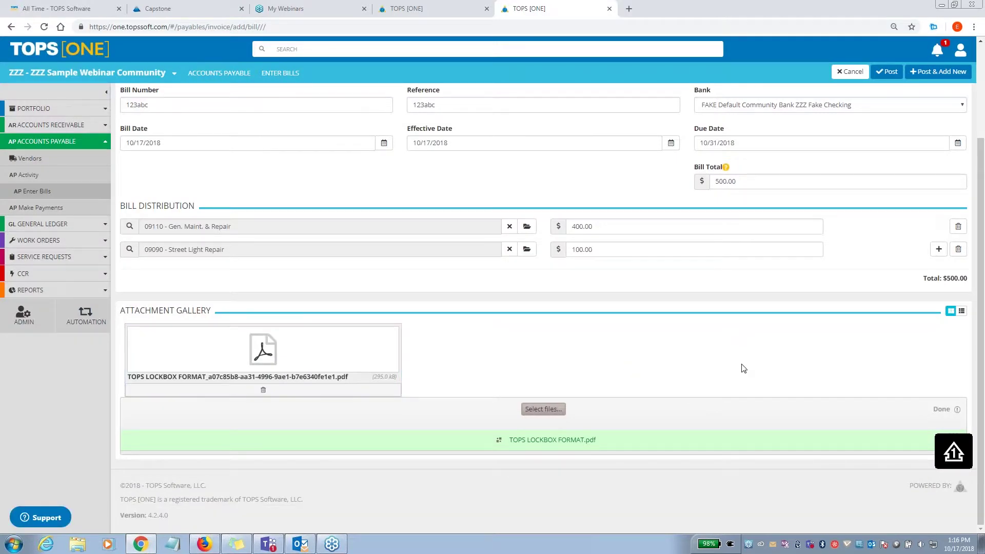
- Post the bill, review the proposed default distribution and decline saving it for this community and vendor
scroll(740, 367, up, 2)
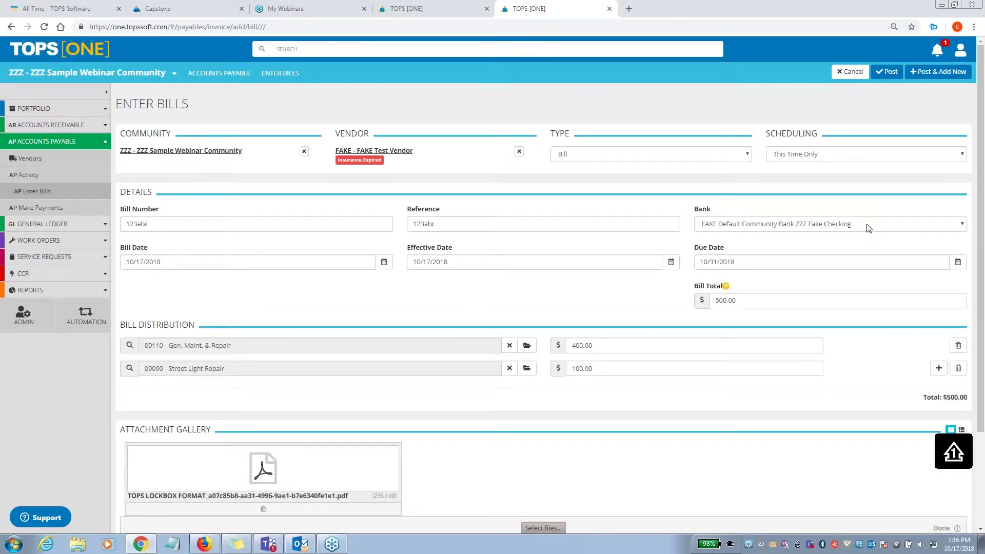
click(885, 75)
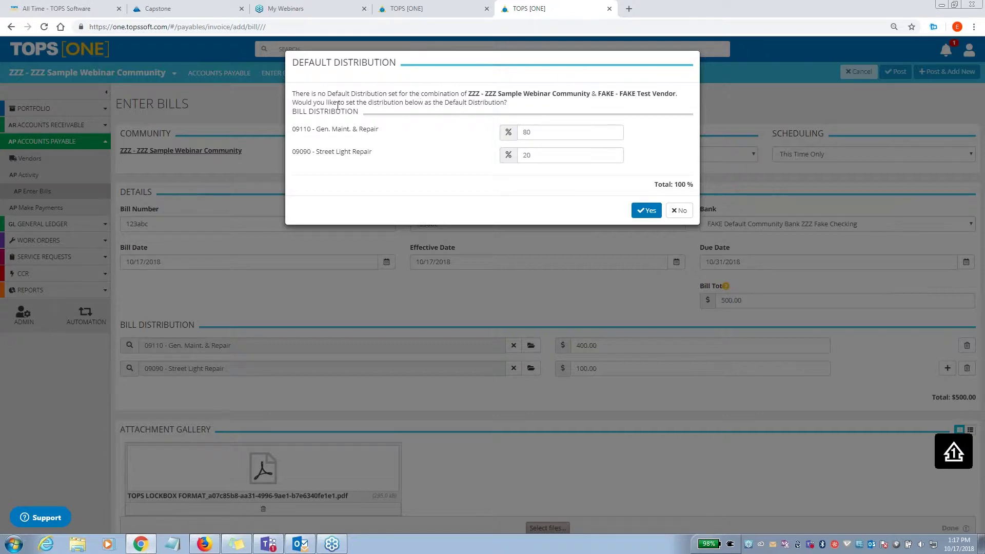
drag(314, 102, 504, 102)
drag(384, 132, 337, 130)
click(373, 154)
click(679, 211)
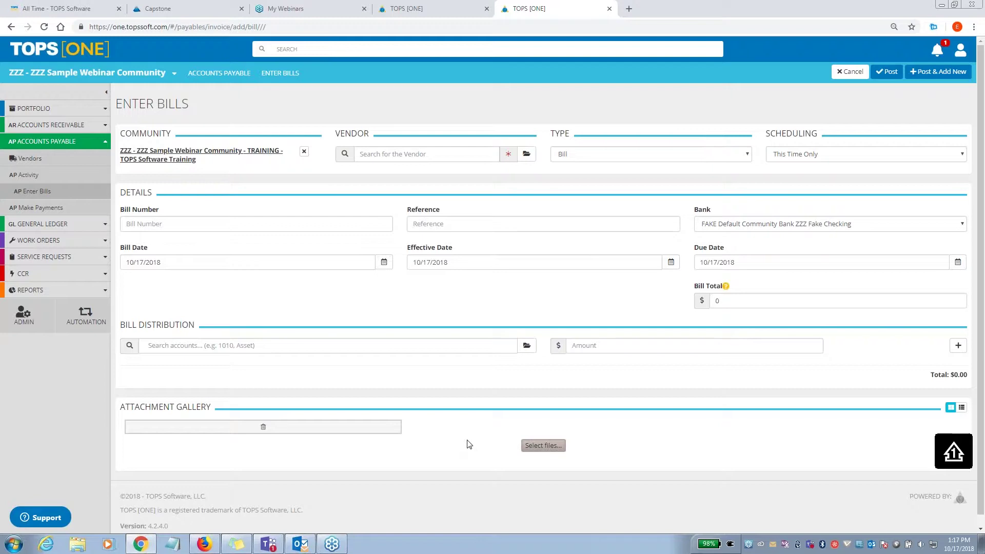
- Select FAKE Test Vendor for the new bill and keep the type as Bill
click(454, 155)
text(fak)
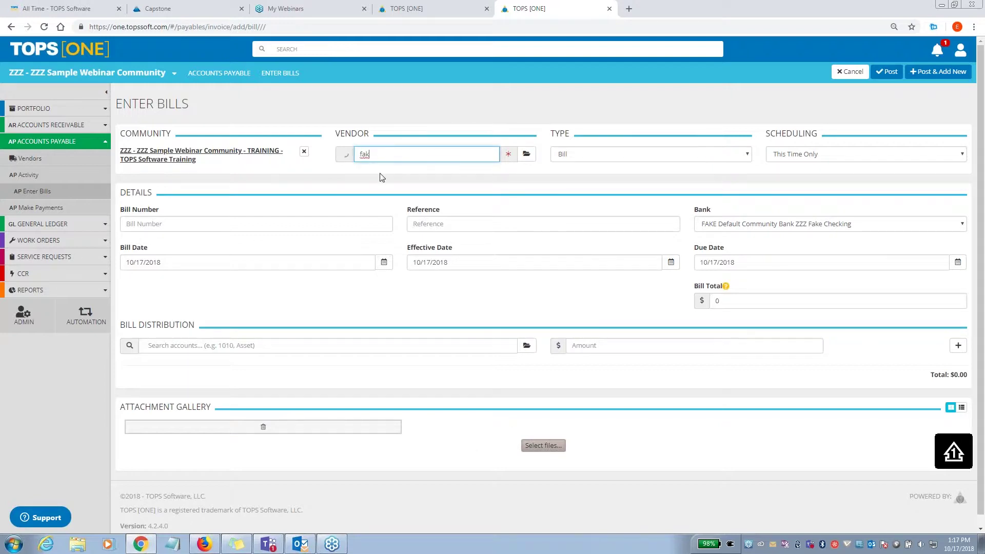
text(e)
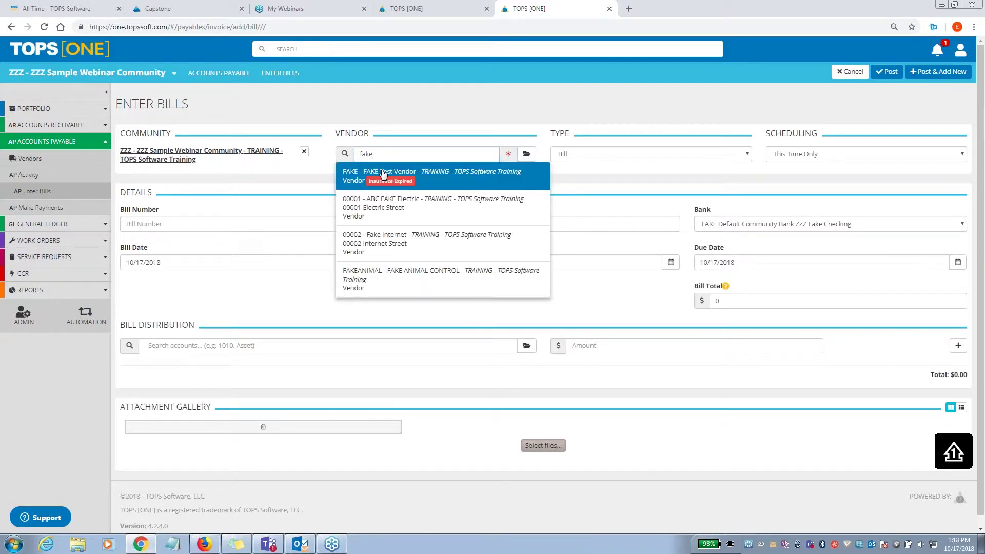
click(382, 173)
click(615, 162)
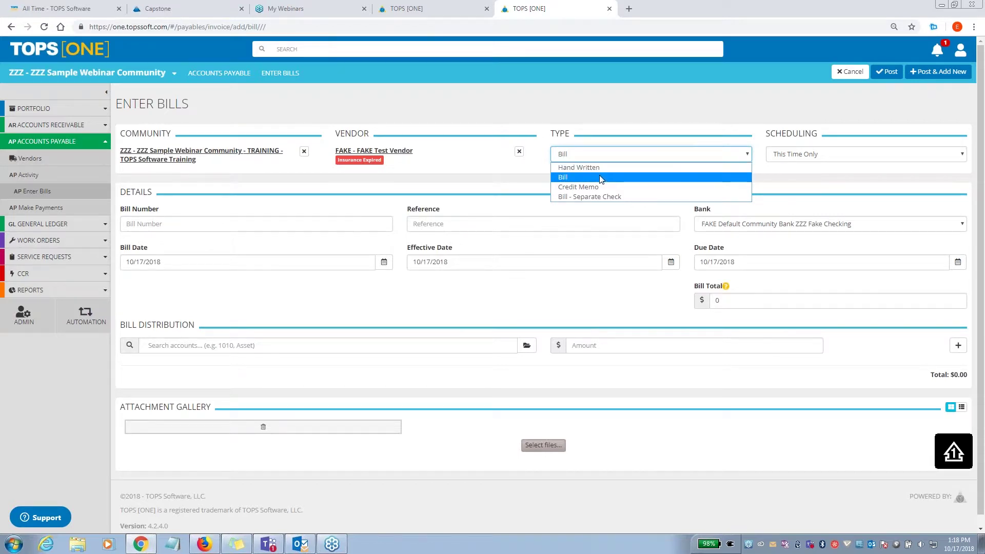
click(600, 177)
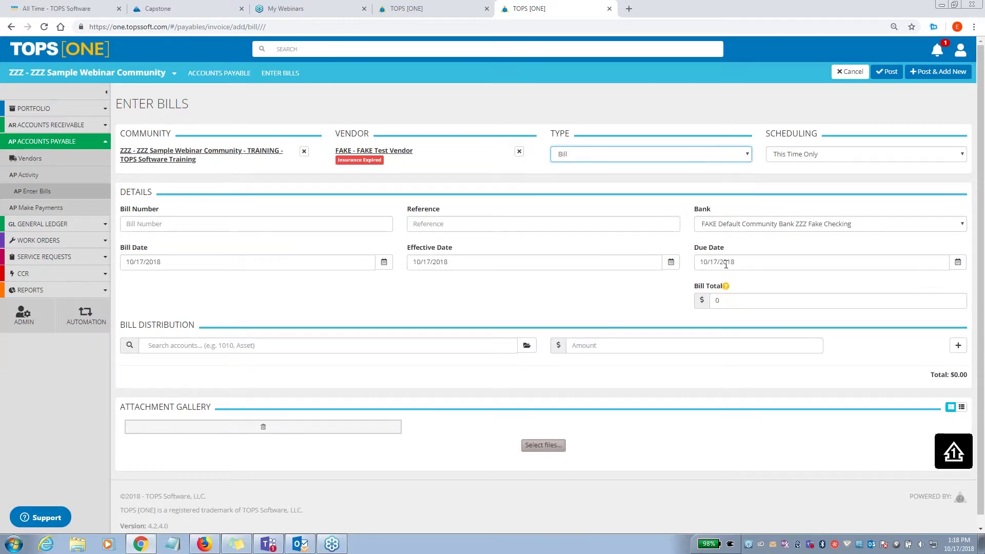
- Enter 333 as the bill number and 3333 as the reference
click(335, 222)
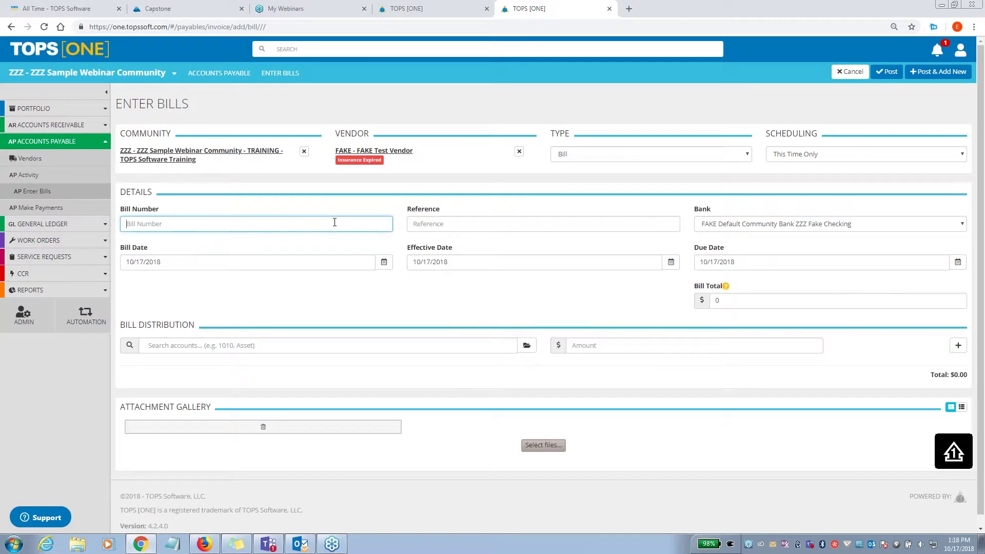
text(333)
click(470, 222)
text(3333)
- Find account 9010 and choose 09010 - Tree Maintenance for the bill distribution
click(380, 344)
text(9)
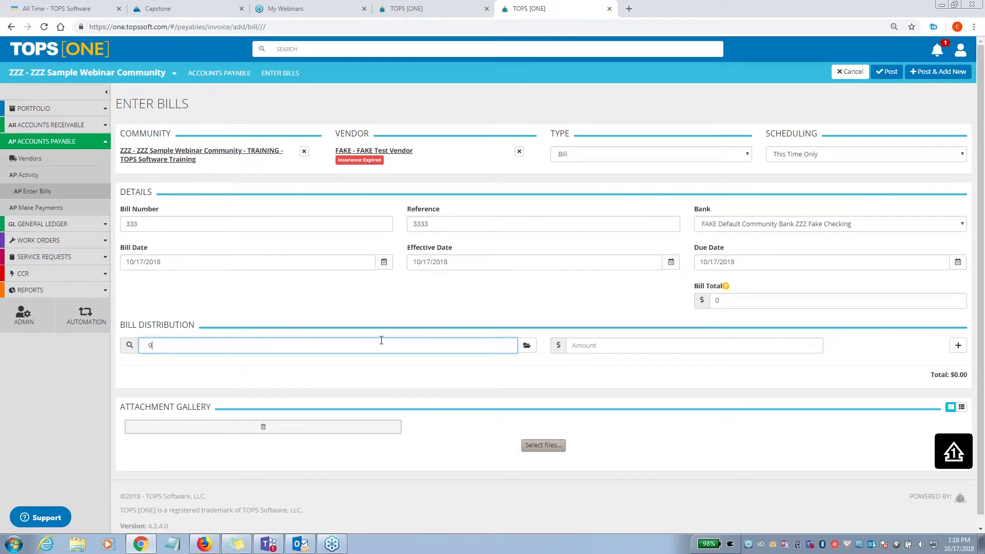
text(010)
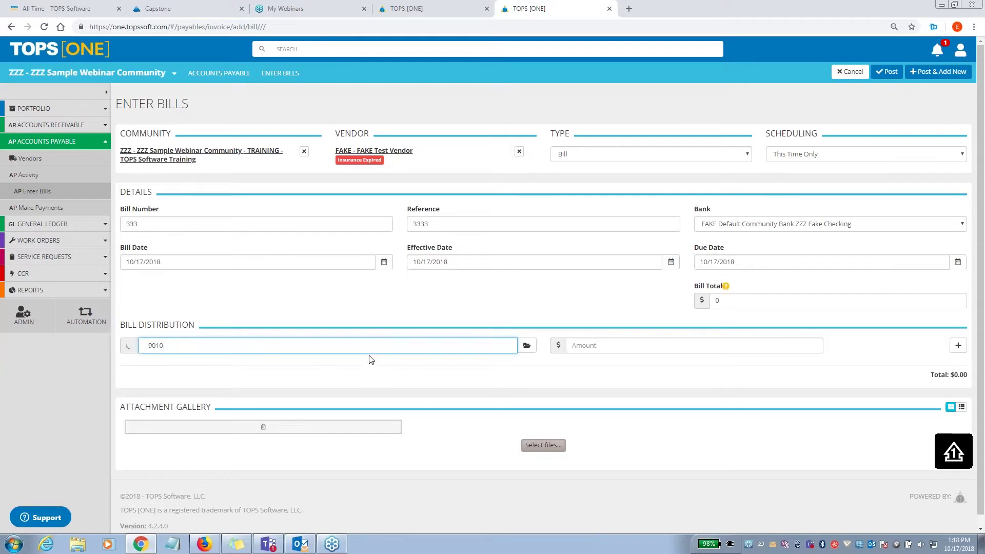
click(200, 367)
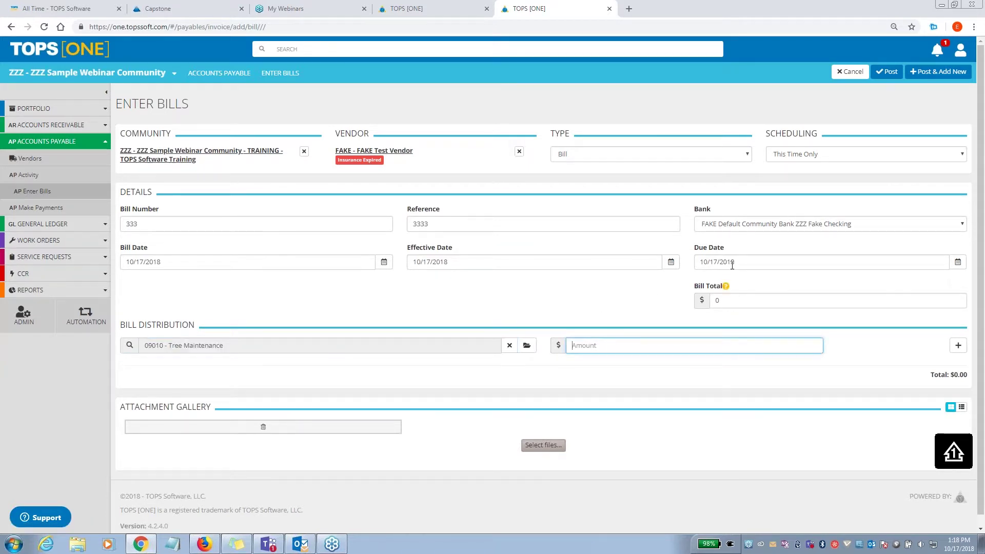
- Set the bill total and the Tree Maintenance amount to $100.00, then post the bill and start a new one
drag(698, 251, 731, 257)
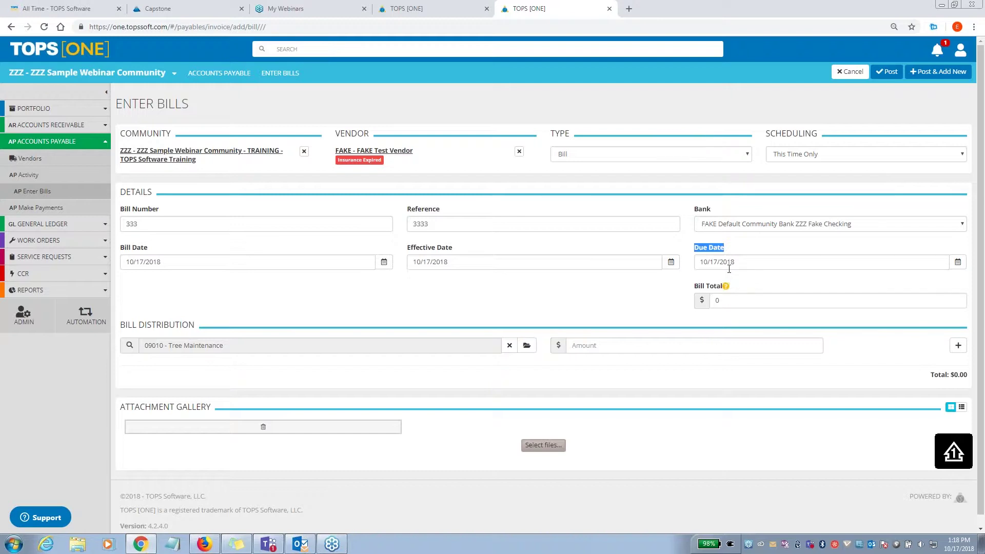
click(731, 301)
text(100.00)
click(694, 344)
click(780, 359)
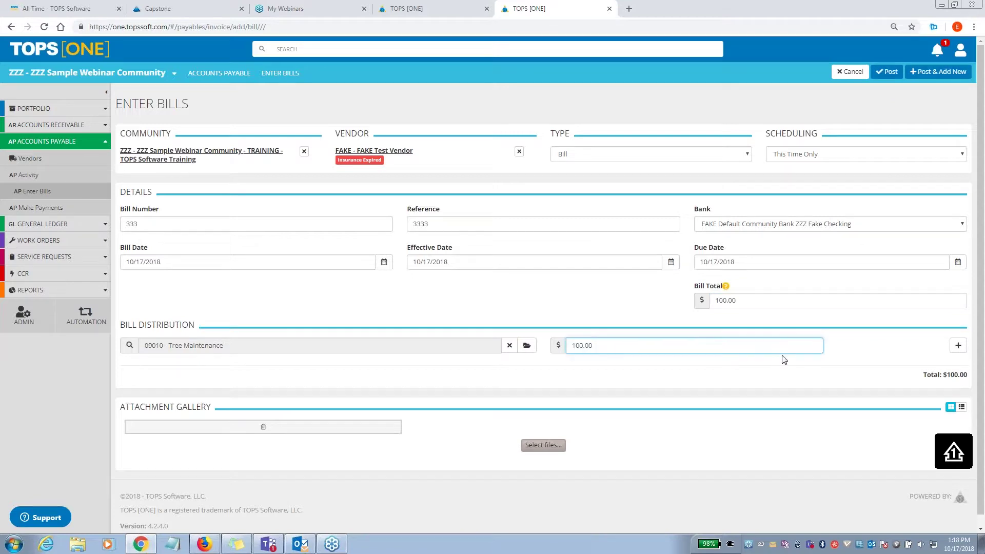
click(927, 76)
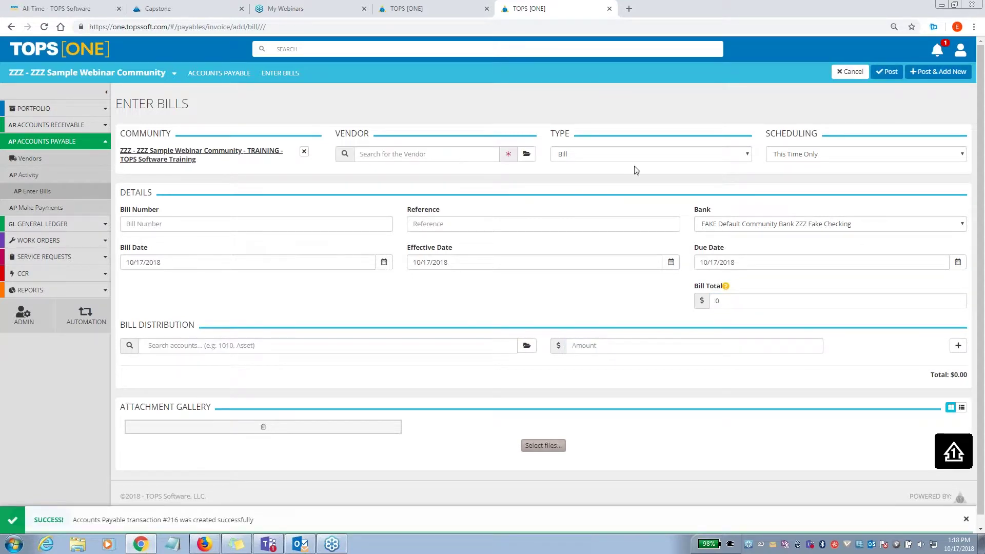
- Select FAKE Test Vendor for the new bill and set the type to Hand Written
click(483, 152)
text(fake)
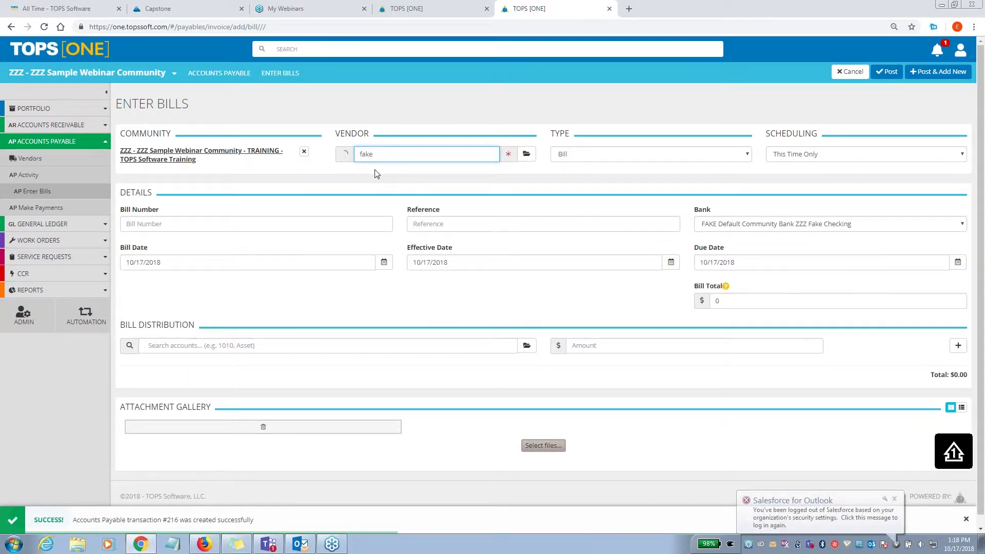
click(360, 286)
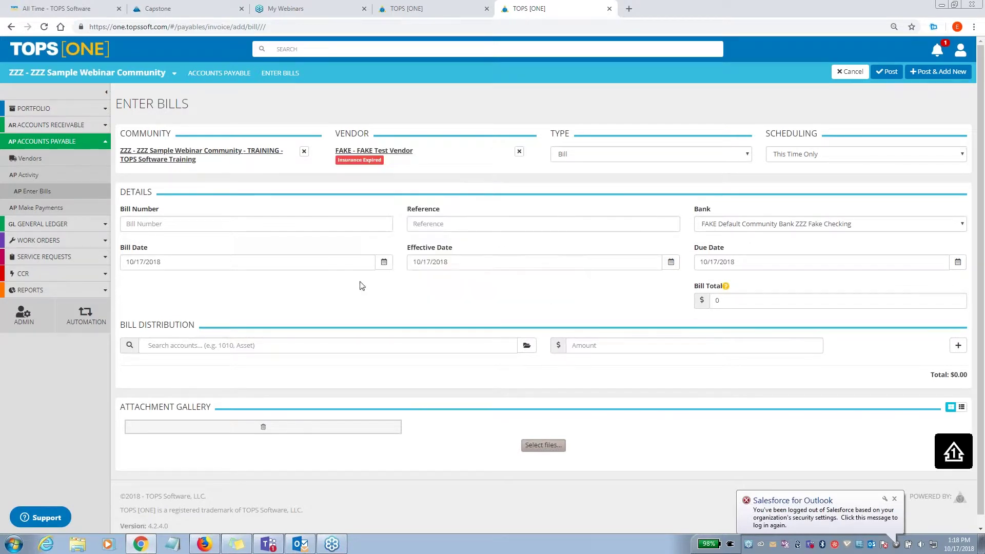
click(597, 154)
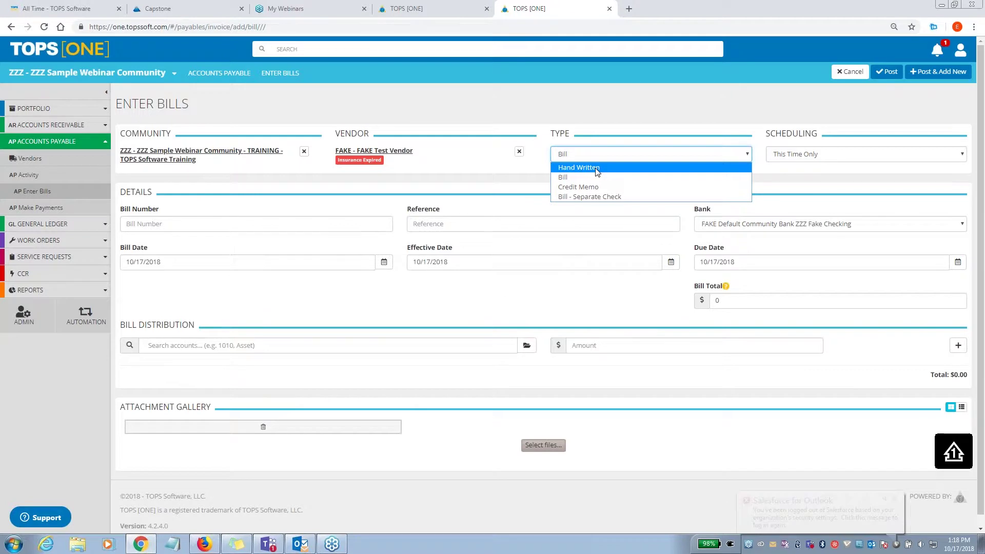
click(596, 169)
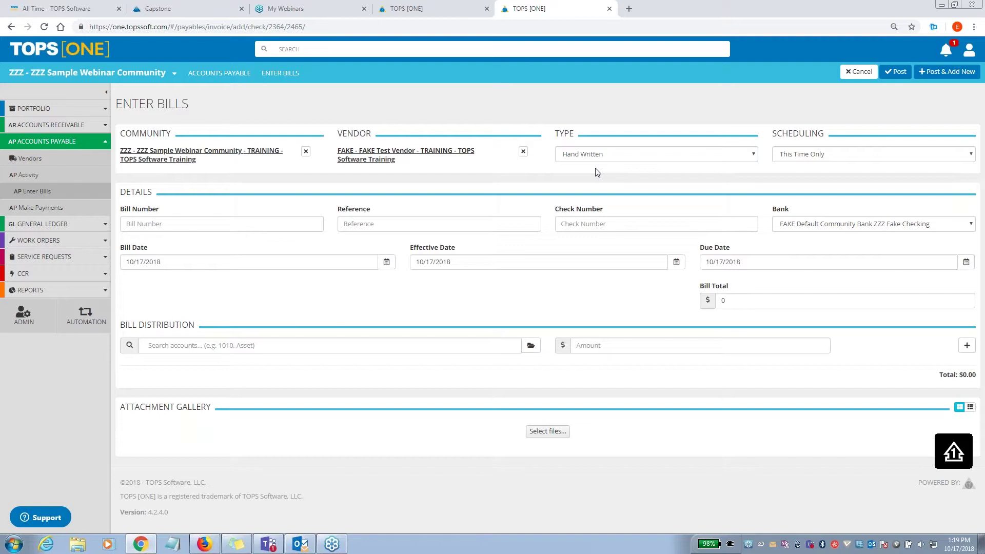
- Enter 444 as the bill number and 4444 as the reference of the handwritten bill
click(201, 224)
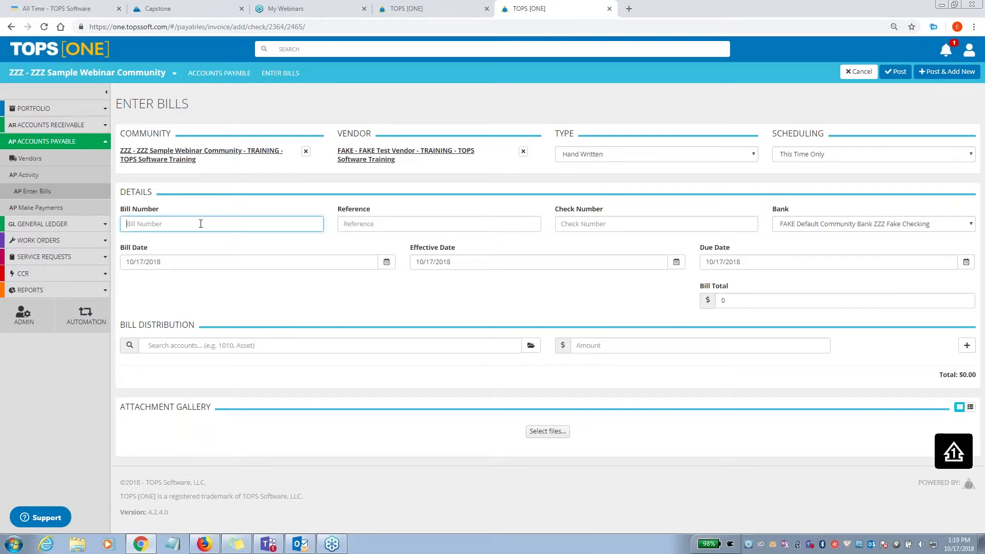
text(444)
click(379, 220)
text(4444)
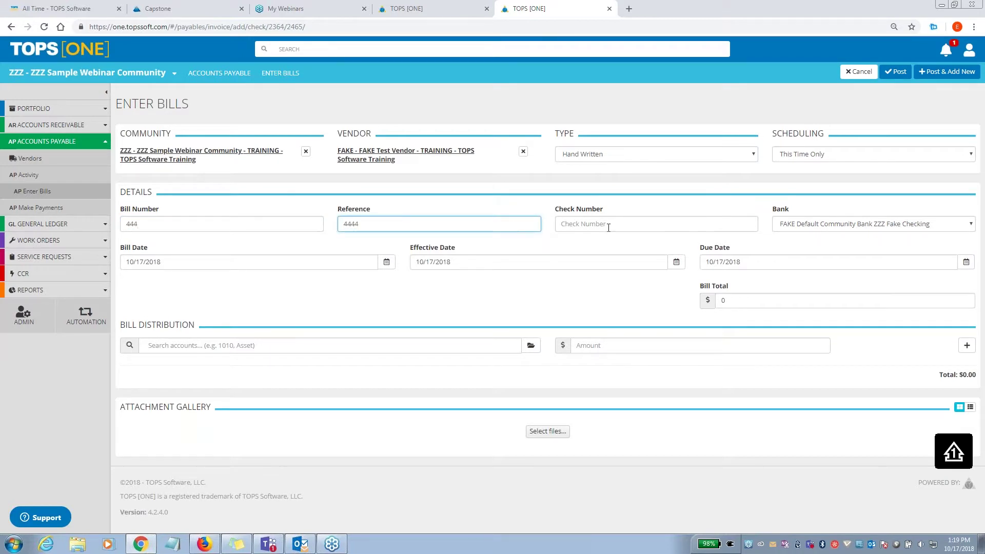
- Enter 101718 as the check number
click(582, 225)
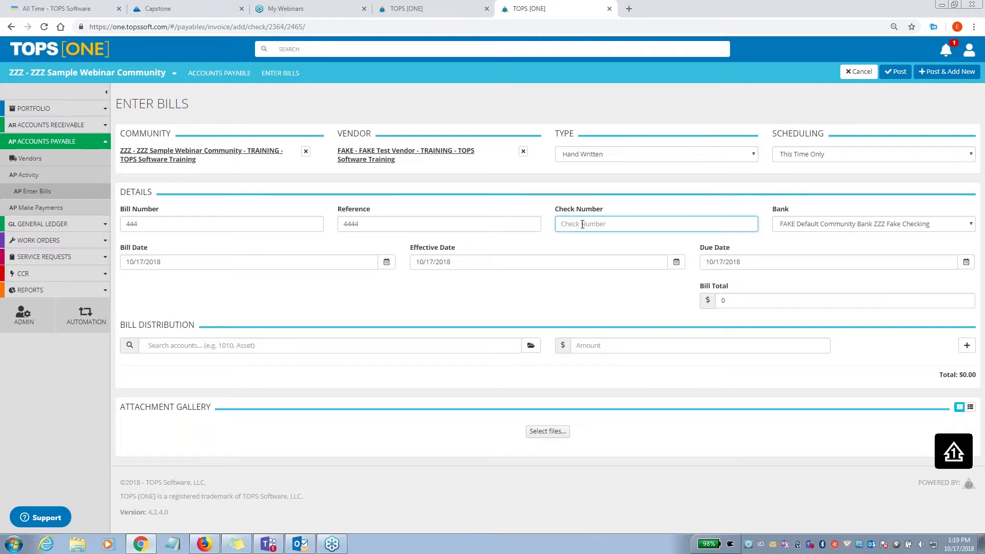
text(101718)
key(Home)
text(CASH)
key(BackSpace)
key(BackSpace)
key(BackSpace)
key(BackSpace)
- Prefix the check number with VISA so it reads VISA101718, and check the bank choice without changing it
text(VISA)
click(613, 226)
text(2)
key(BackSpace)
click(799, 225)
click(799, 226)
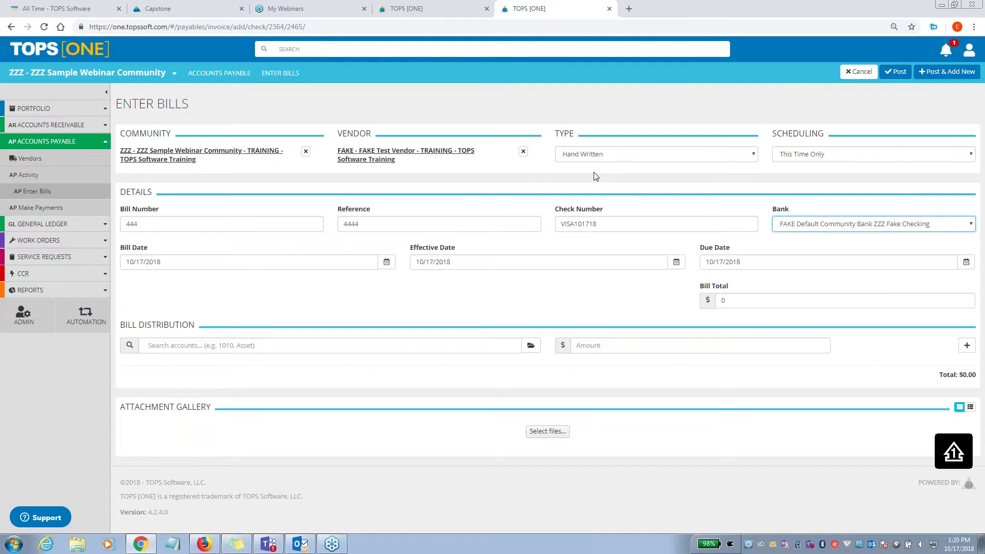
- Check the bank, bill date and effective date of the handwritten bill without changing them
click(841, 223)
click(840, 224)
click(196, 264)
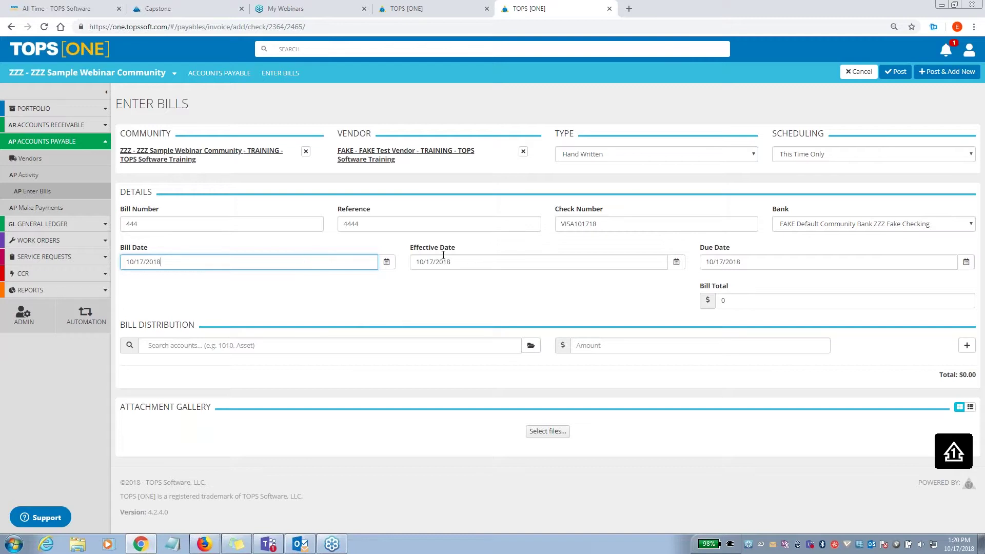
click(458, 262)
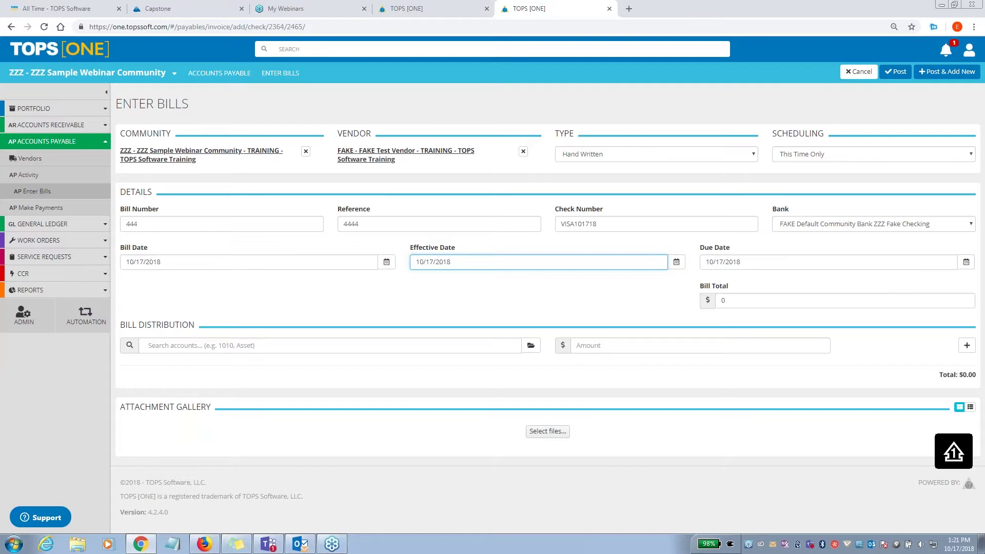
drag(453, 261, 406, 268)
click(481, 285)
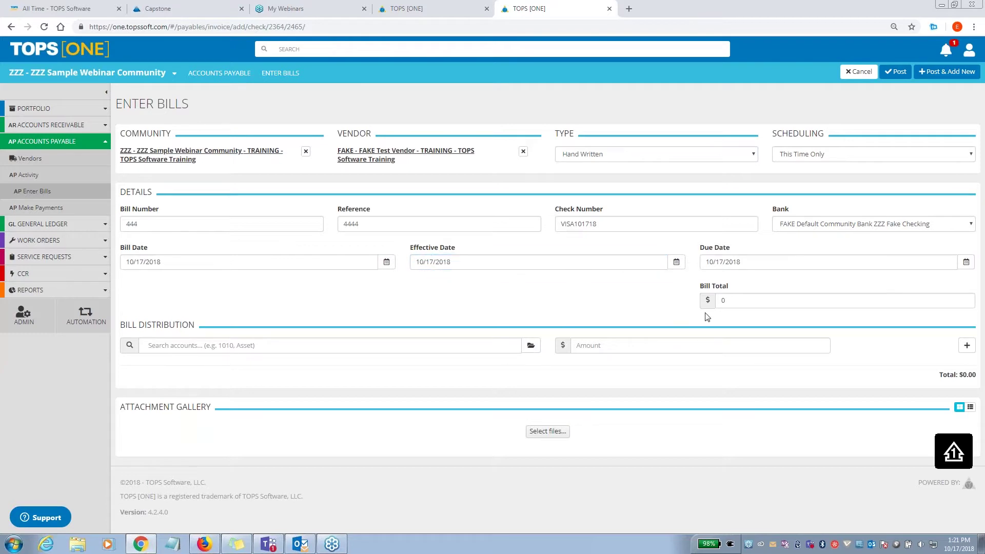
- Set the handwritten bill's total to 175.00
click(745, 305)
key(BackSpace)
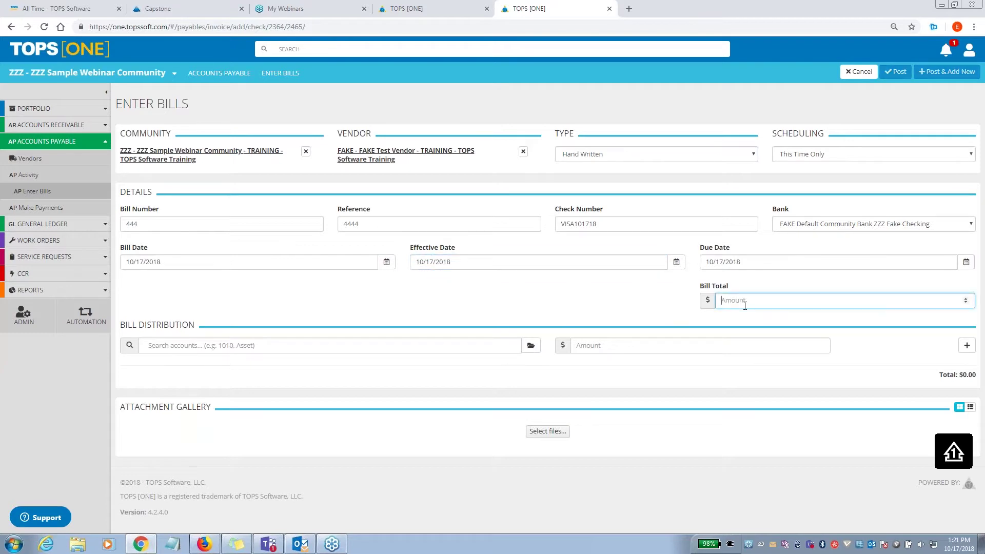
text(175.00)
- Distribute the full 175.00 to account 09010 - Tree Maintenance, and post the bill so that another can be added
click(450, 352)
text(9010)
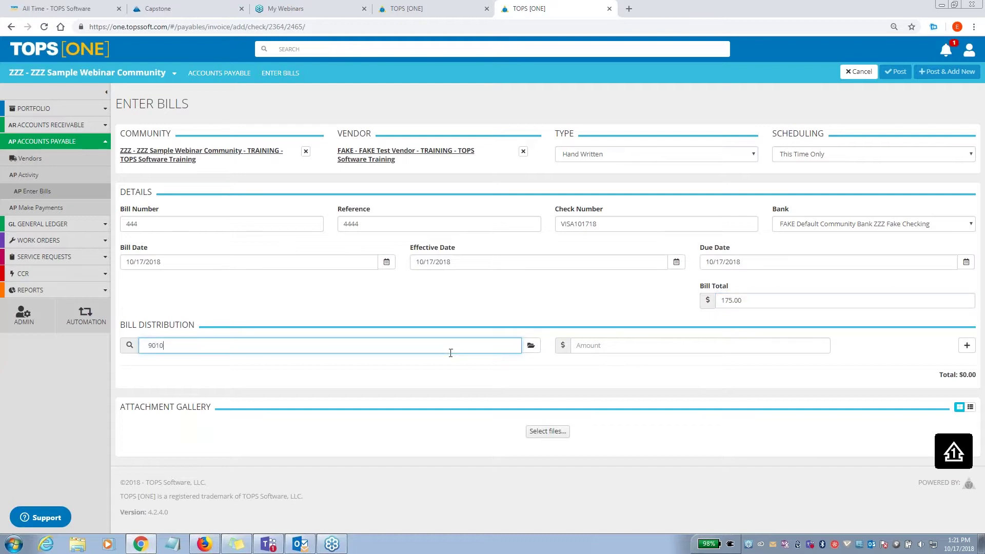
click(190, 362)
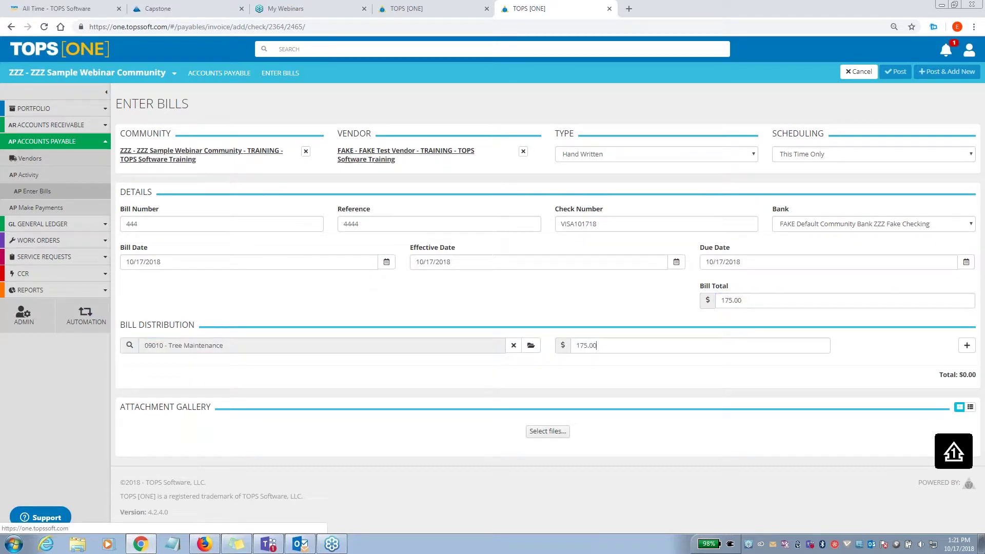
click(826, 367)
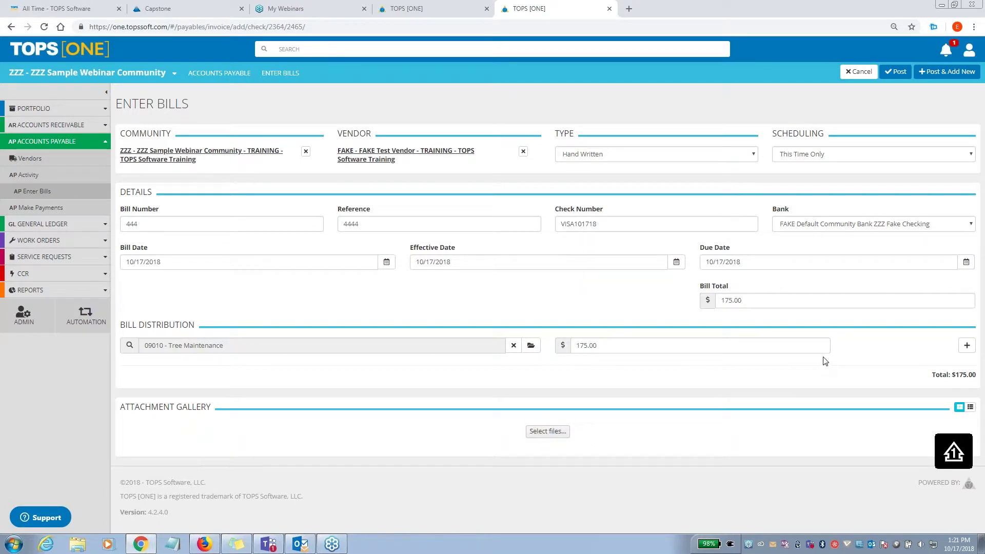
click(928, 74)
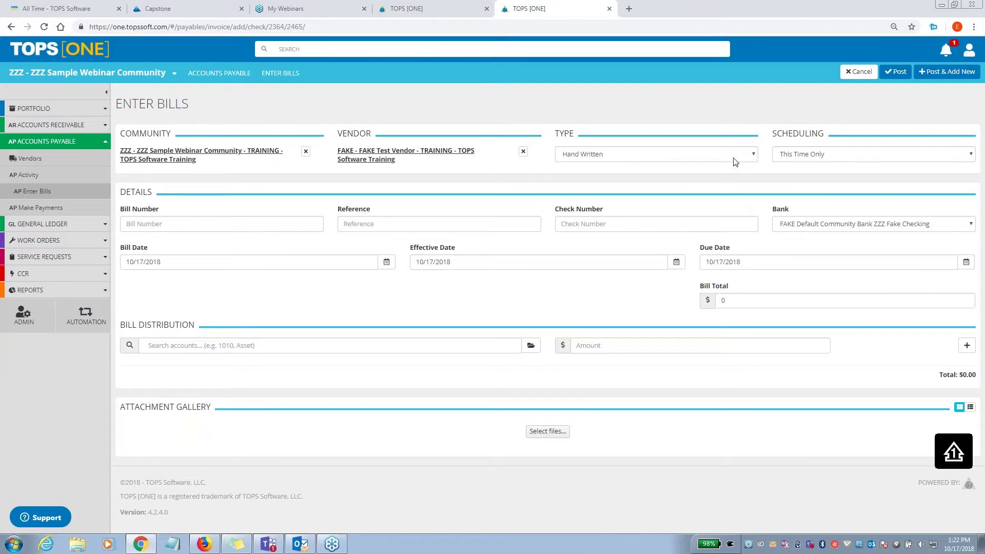
- Change the new bill's type to Credit Memo and enter 345 as both bill number and reference
click(654, 157)
click(590, 192)
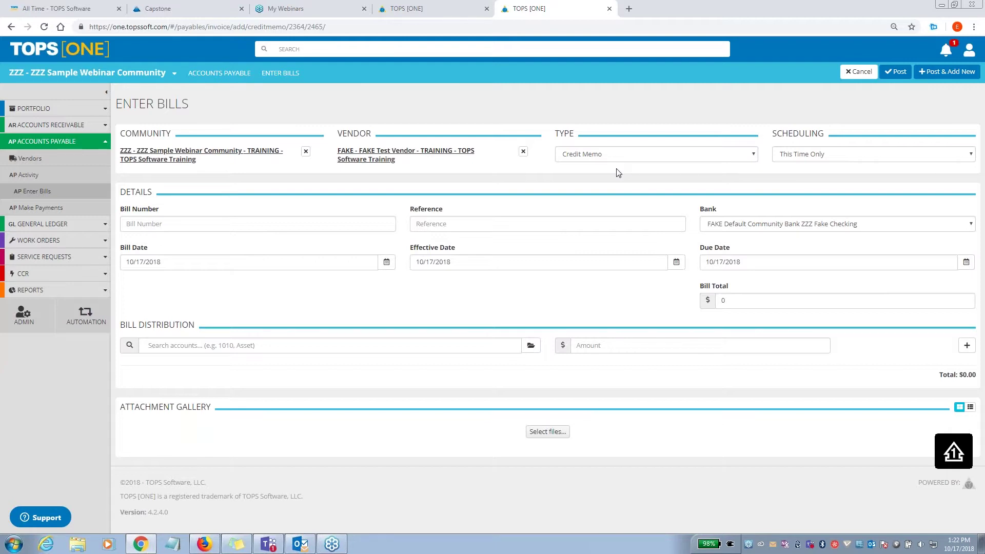
click(302, 225)
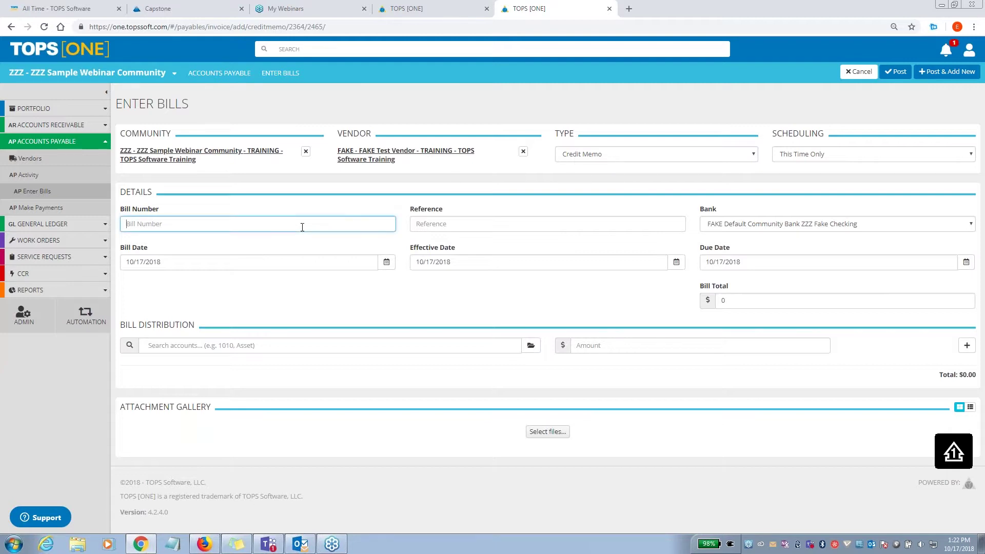
text(345)
key(Tab)
text(345)
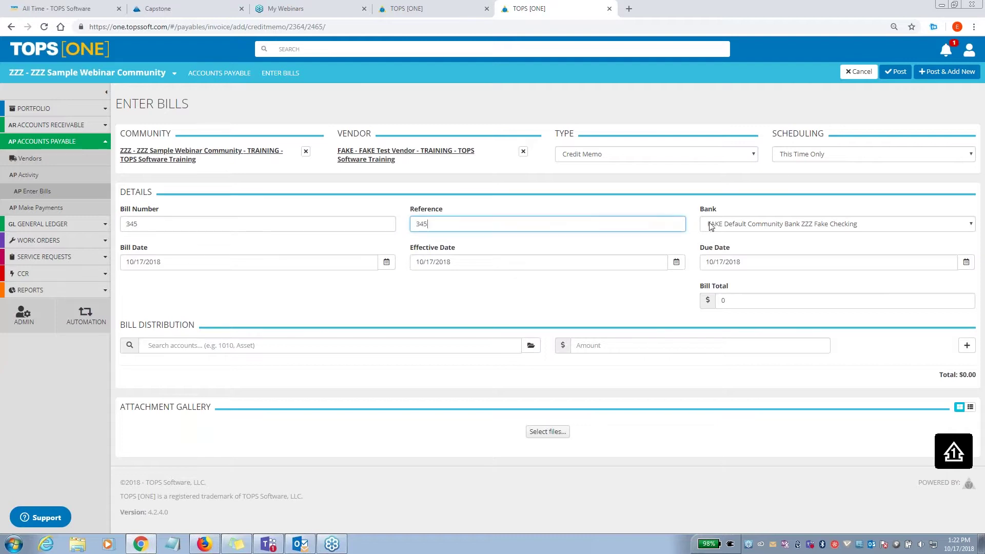
- Set the credit memo's bill total to -10
click(716, 301)
click(716, 301)
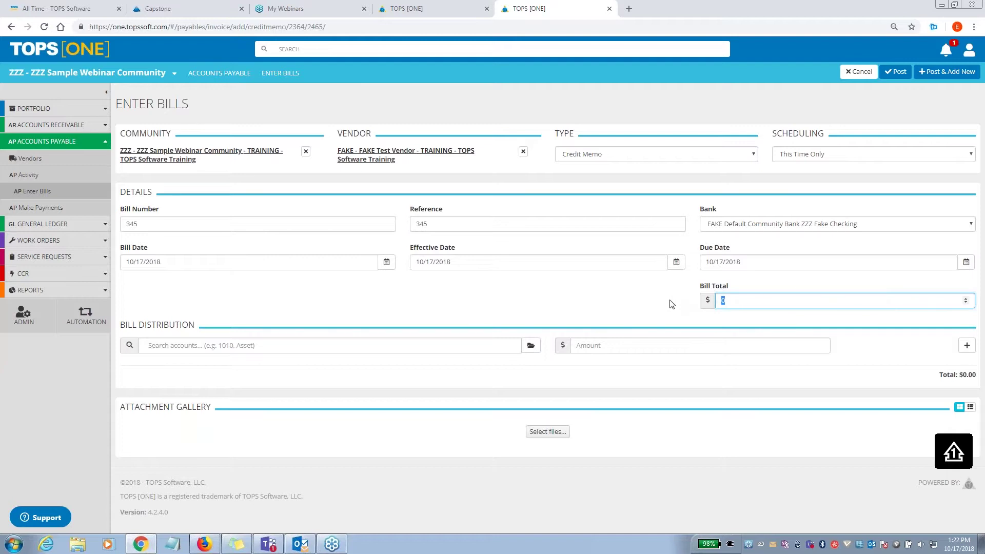
text(10)
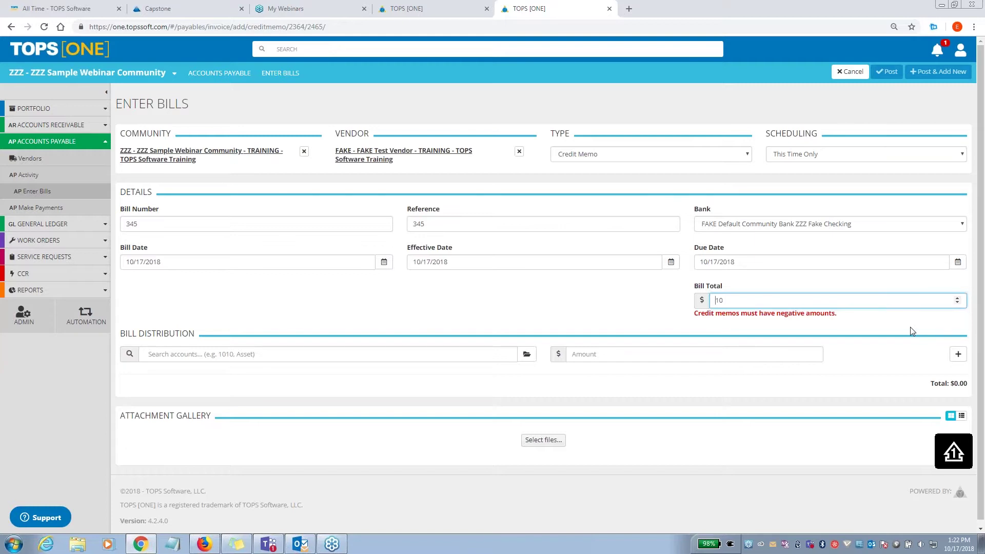
text(-)
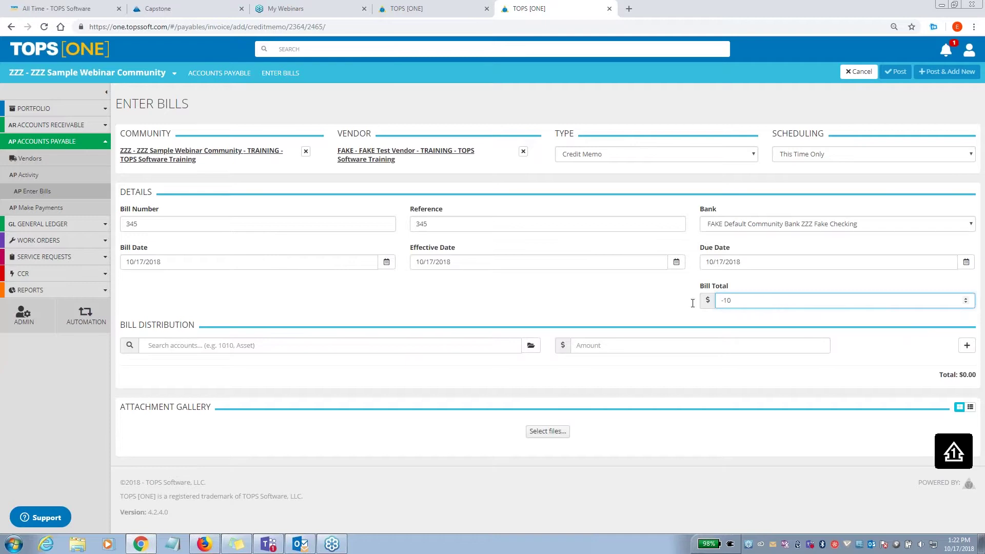
- Distribute the credit to account 09010 - Tree Maintenance and post the credit memo
click(259, 341)
text(9010)
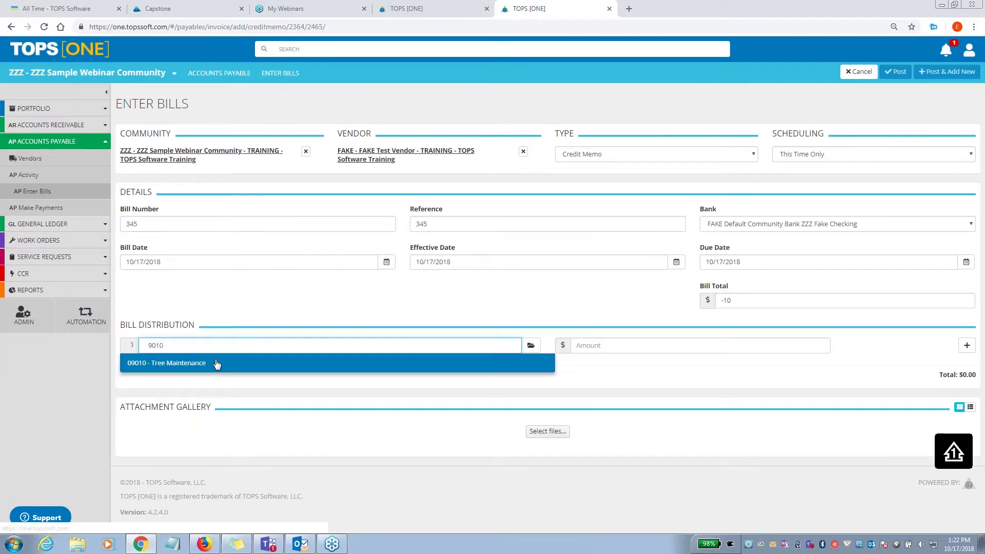
click(216, 363)
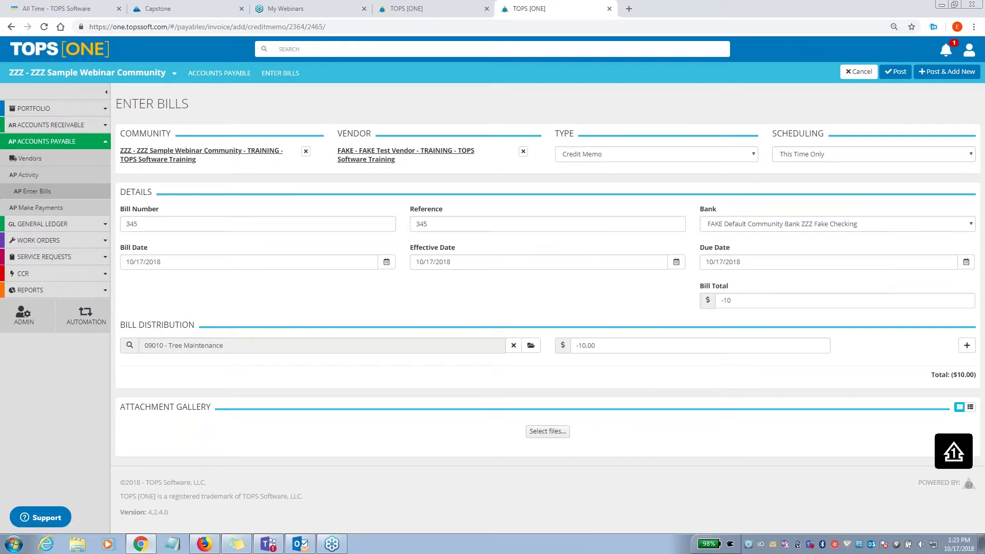
click(898, 74)
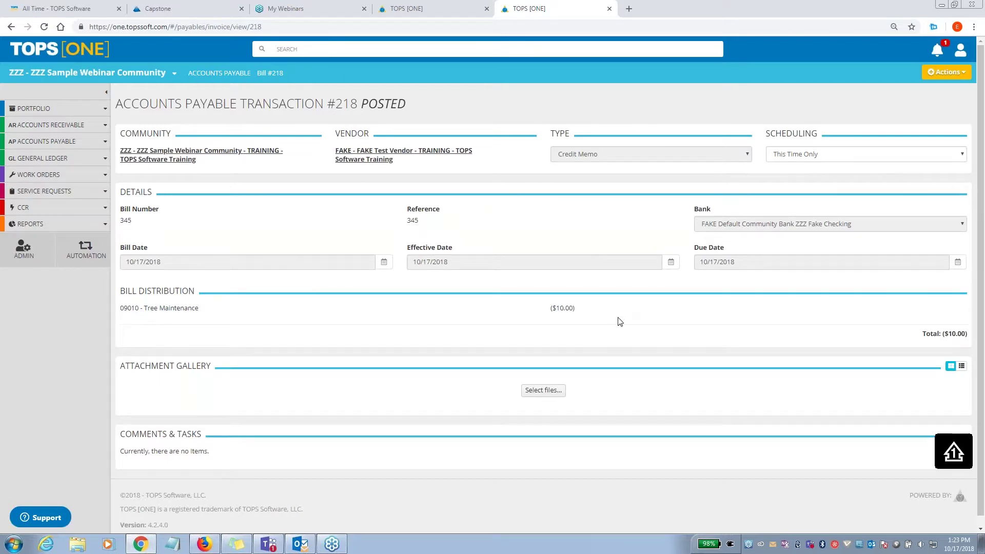
- Check the actions available for the posted credit memo and open the community's Make Payments page
click(936, 74)
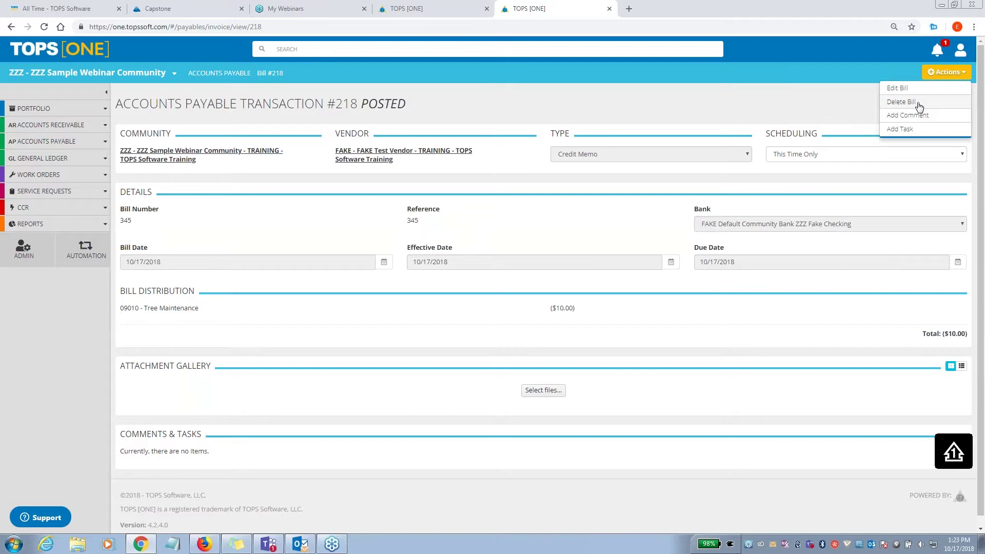
click(827, 93)
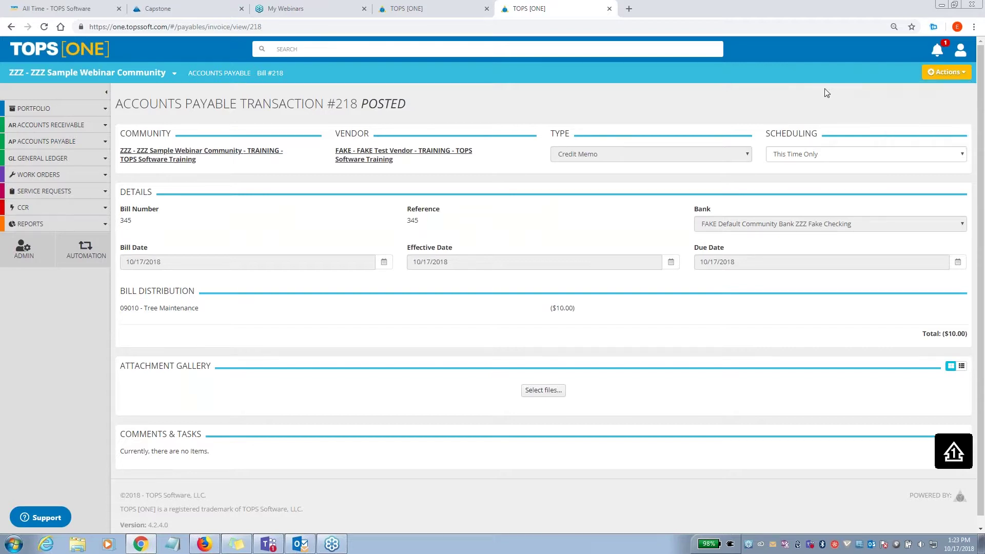
click(78, 147)
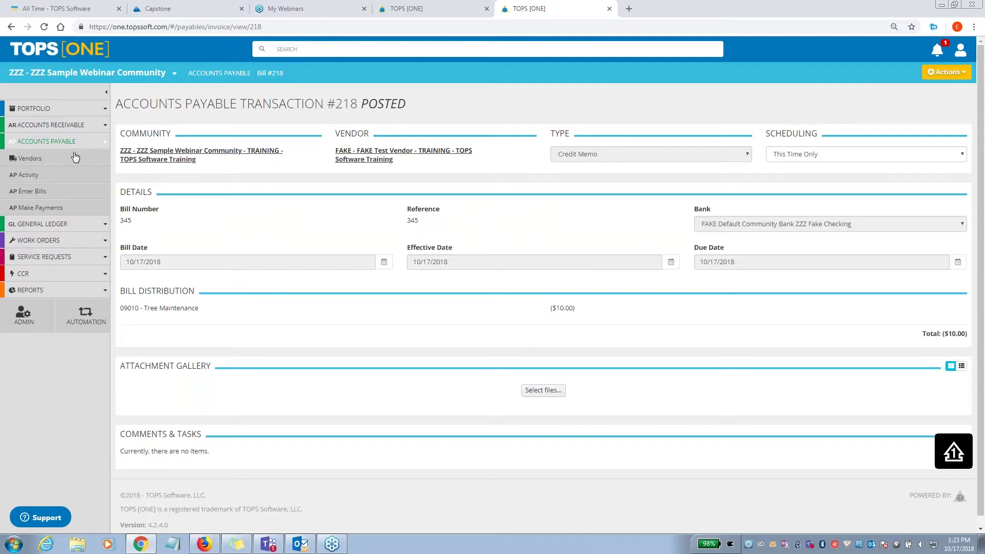
click(72, 211)
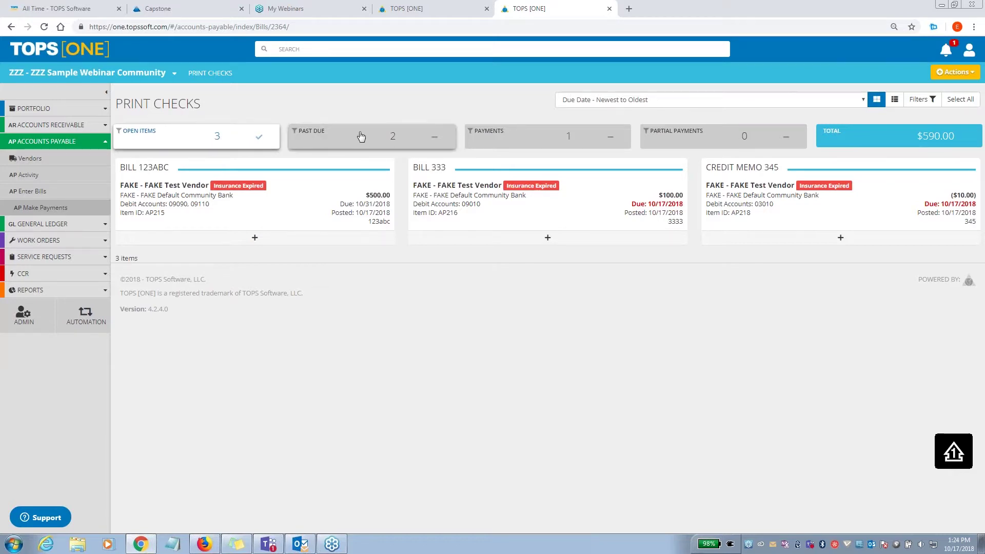
- Compare the past due items with the open items, including the due date of bill 123abc, and return to the open items
click(400, 143)
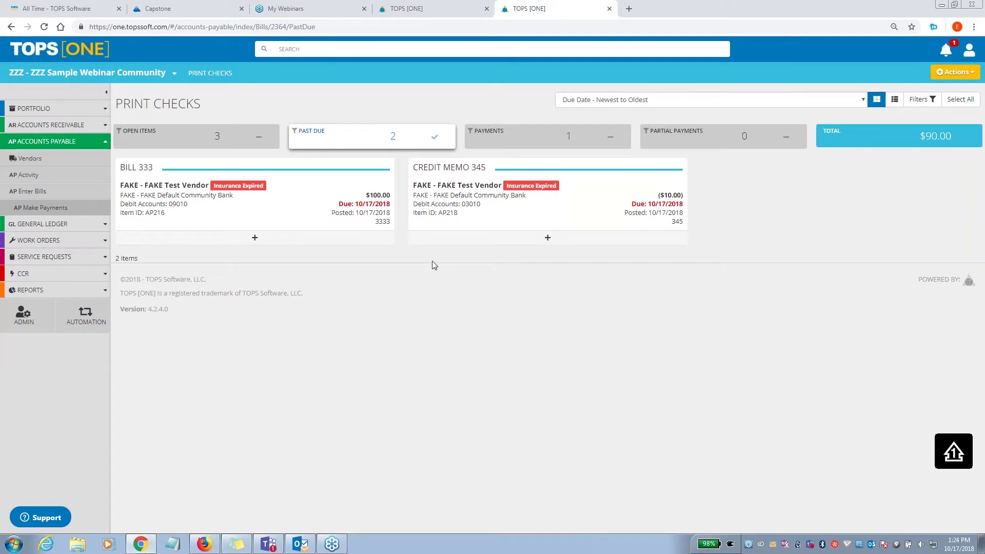
click(219, 139)
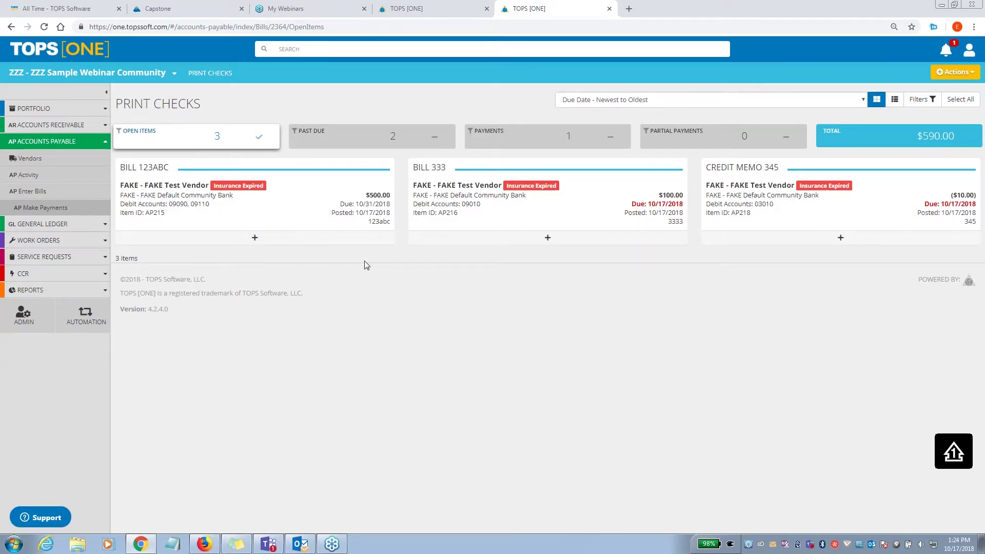
drag(390, 204, 338, 207)
click(353, 327)
click(401, 136)
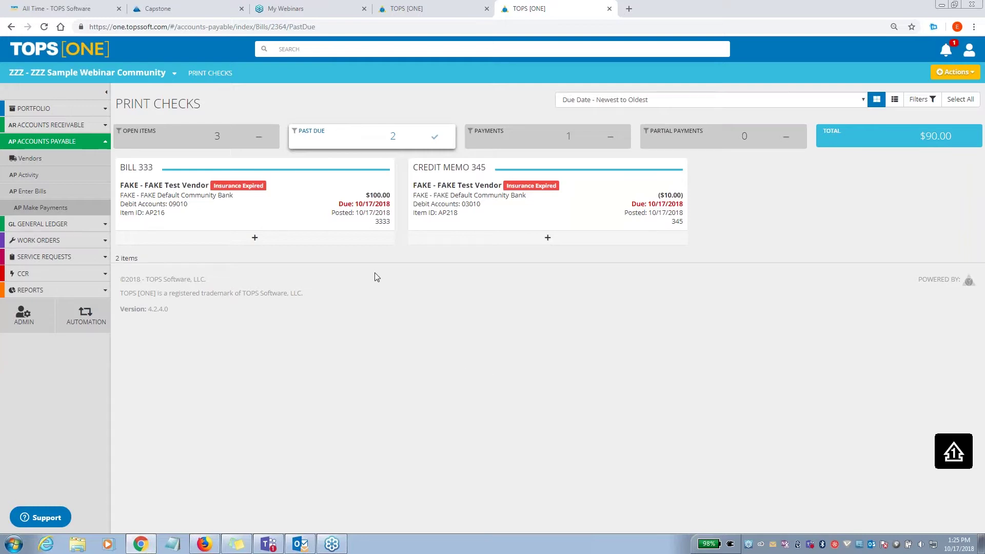
click(231, 136)
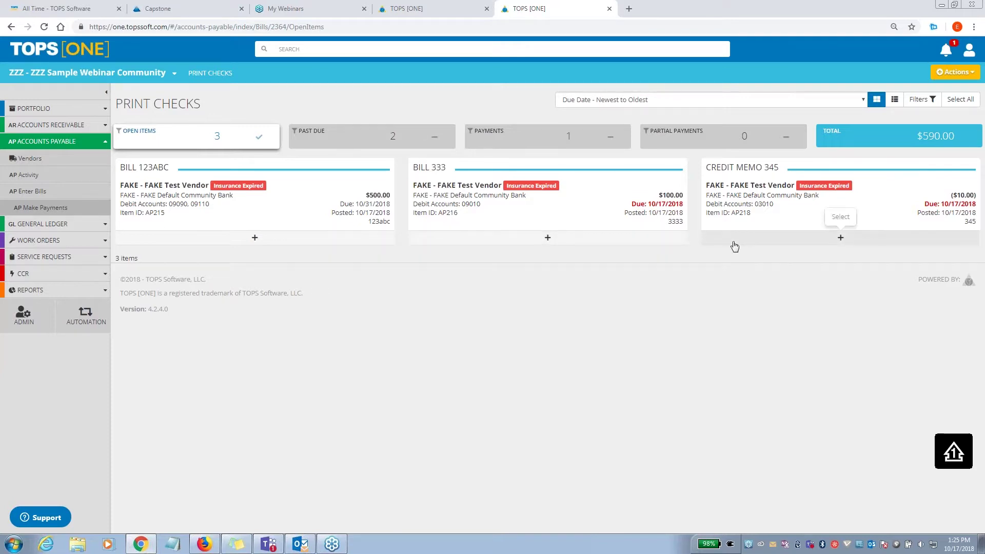
- Examine the sort orders, filter fields and select-all option for the open items, leaving nothing changed or selected
click(818, 99)
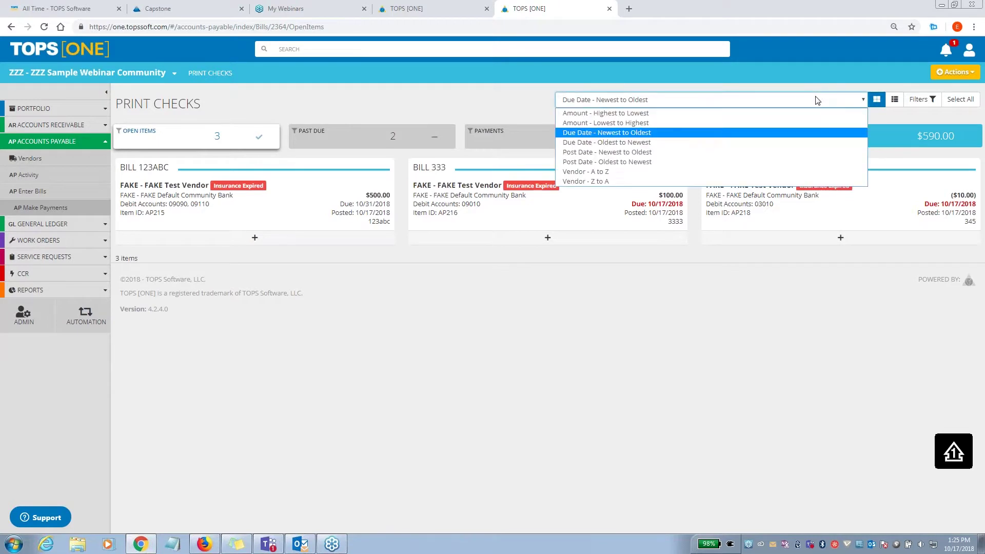
click(817, 99)
click(928, 101)
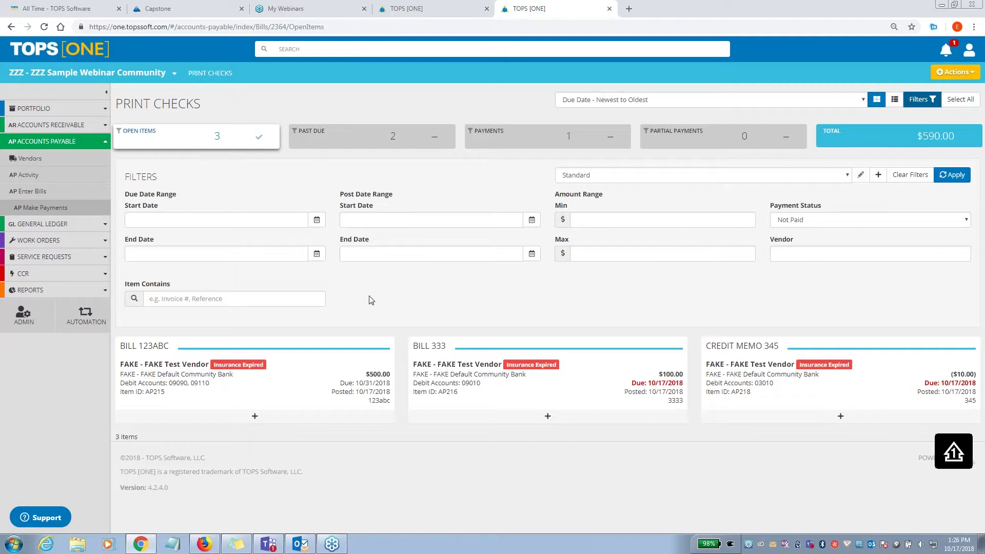
click(923, 102)
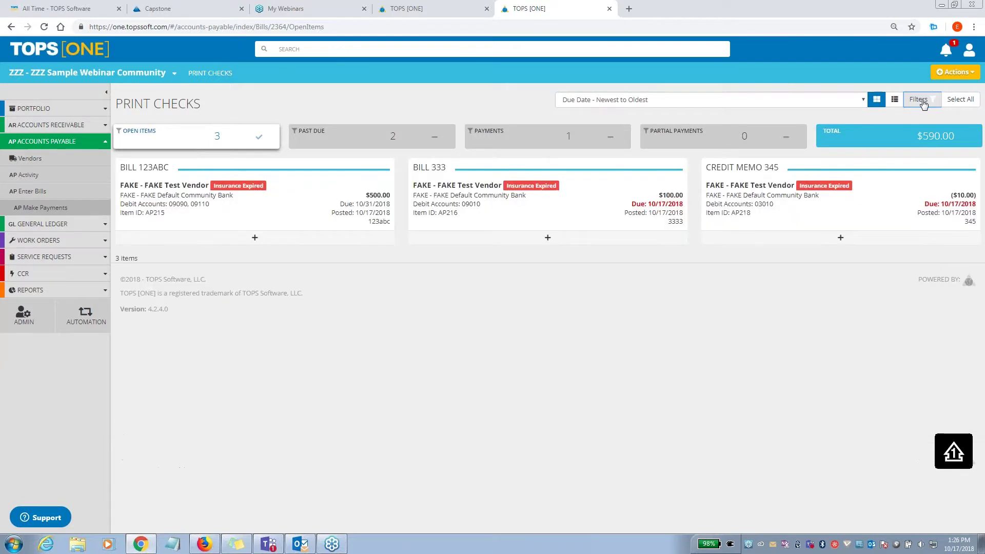
click(957, 102)
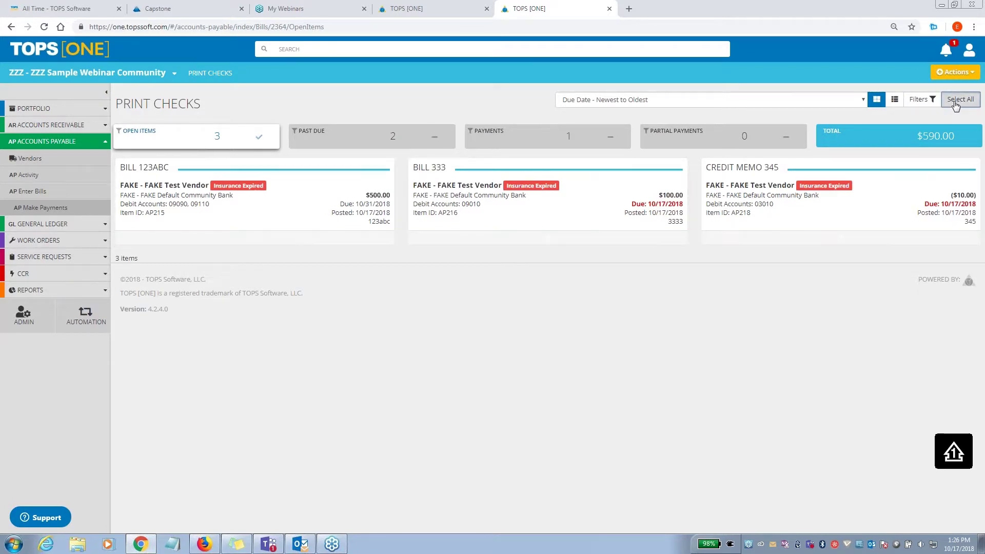
click(955, 102)
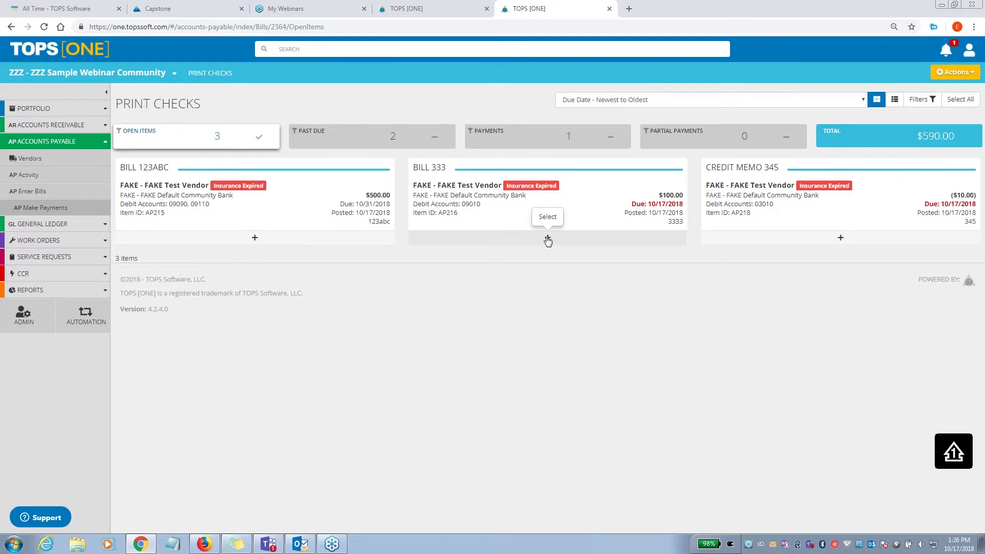
- Select bill 333 and credit memo 345 for check printing, and review the checks total
click(548, 239)
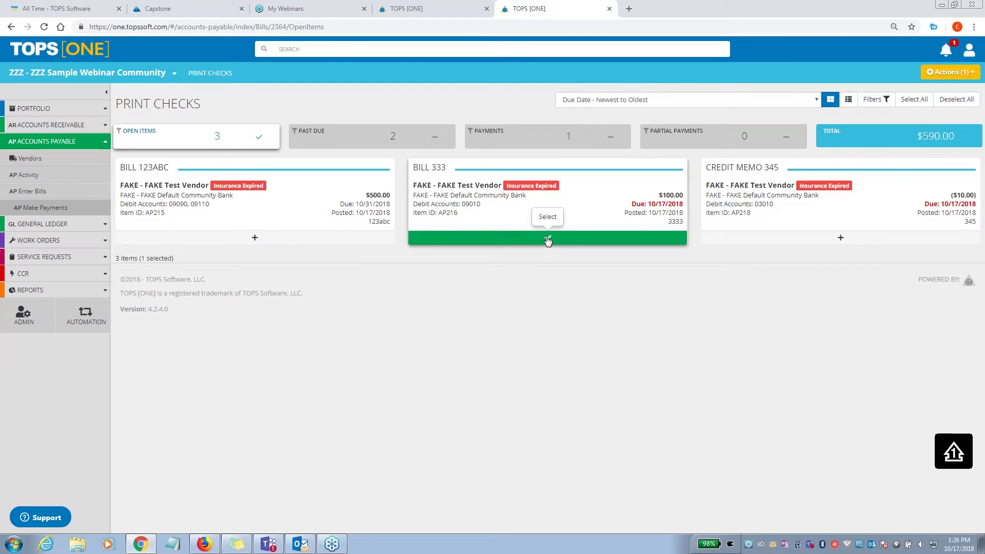
click(844, 241)
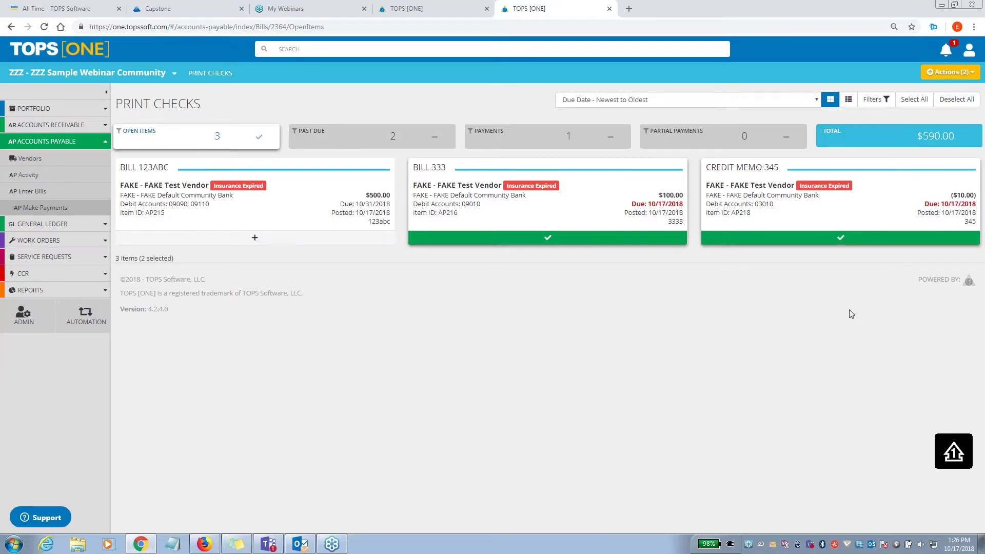
click(945, 73)
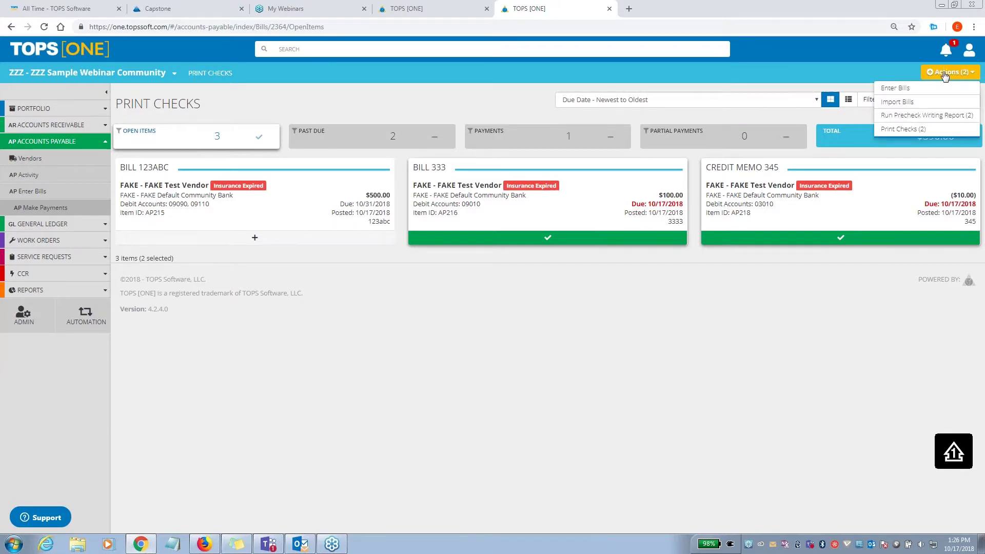
click(911, 134)
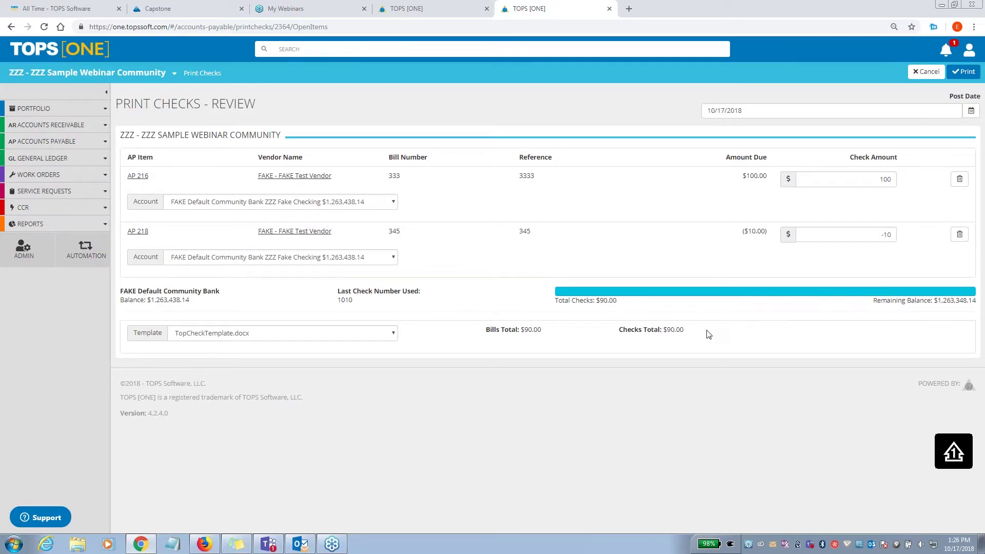
drag(685, 330, 620, 332)
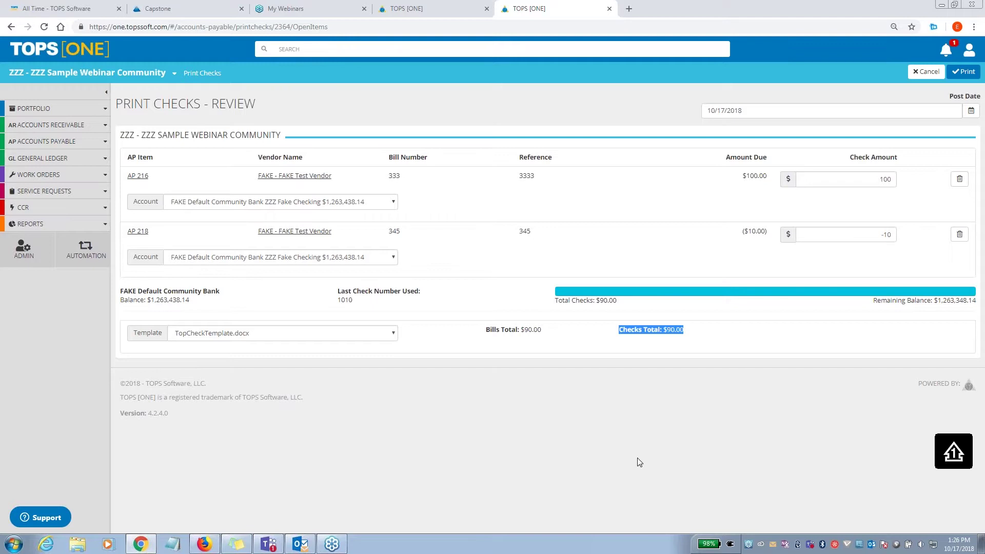
- Check the bank account choices for bill 333 and credit memo 345, and choose TopCheckTemplate.docx as the check template
click(394, 205)
click(394, 205)
click(395, 263)
click(396, 262)
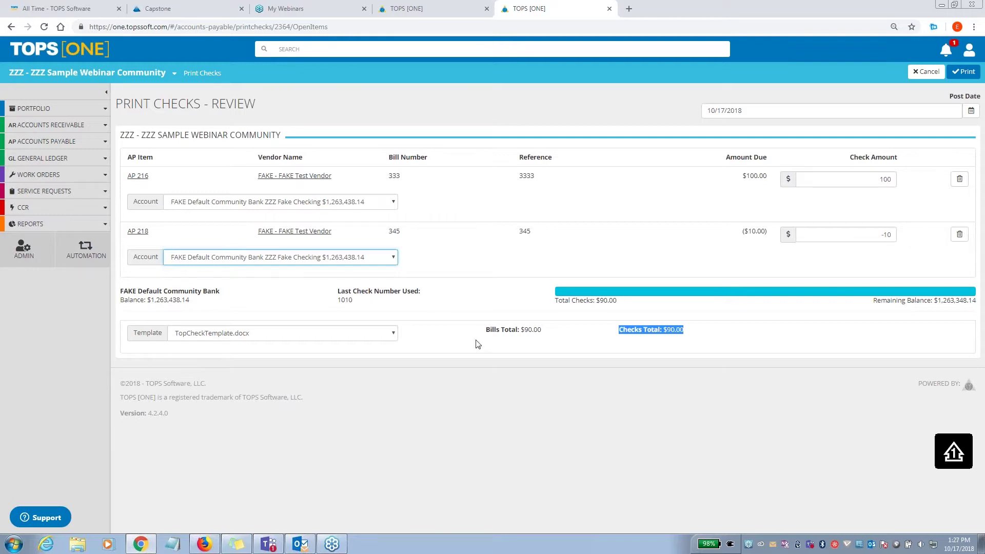
click(394, 334)
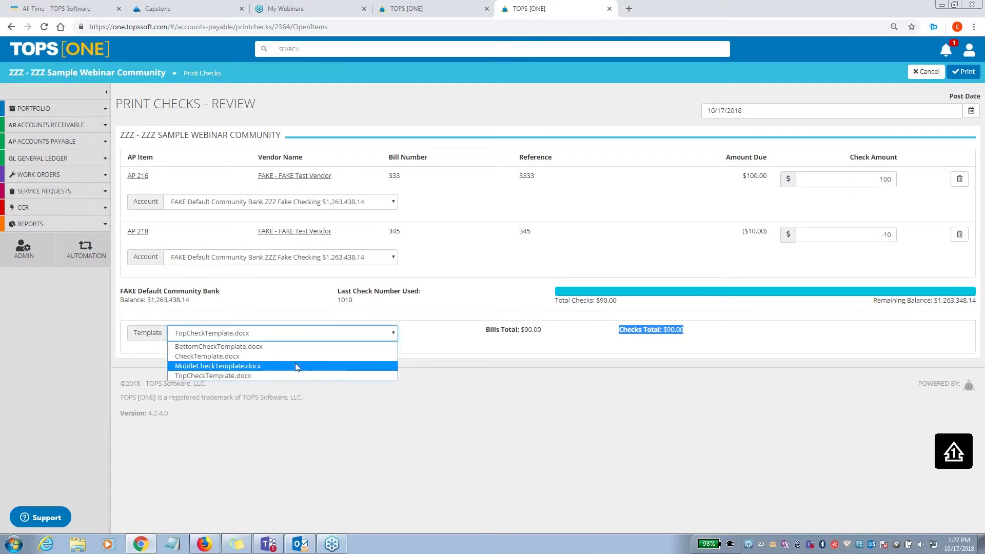
click(283, 377)
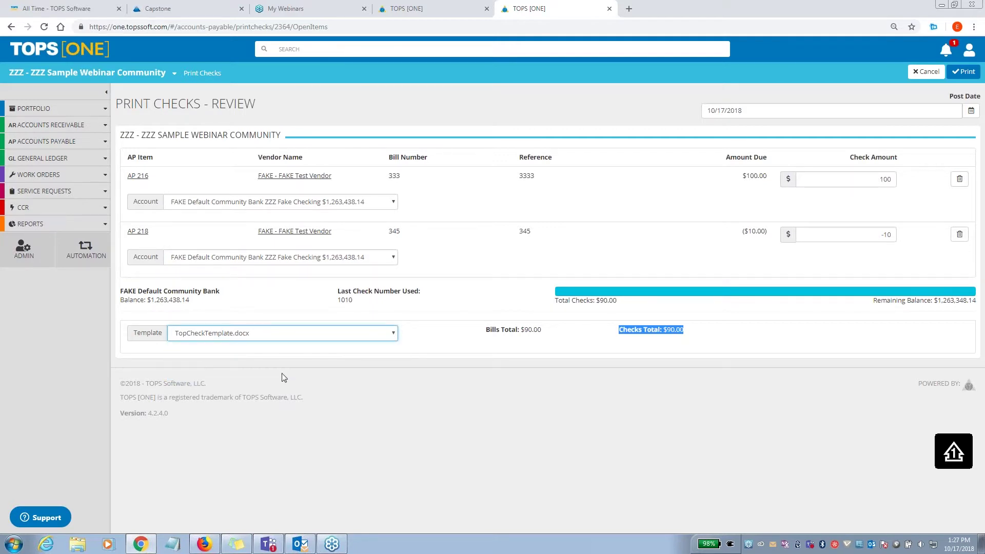
click(339, 297)
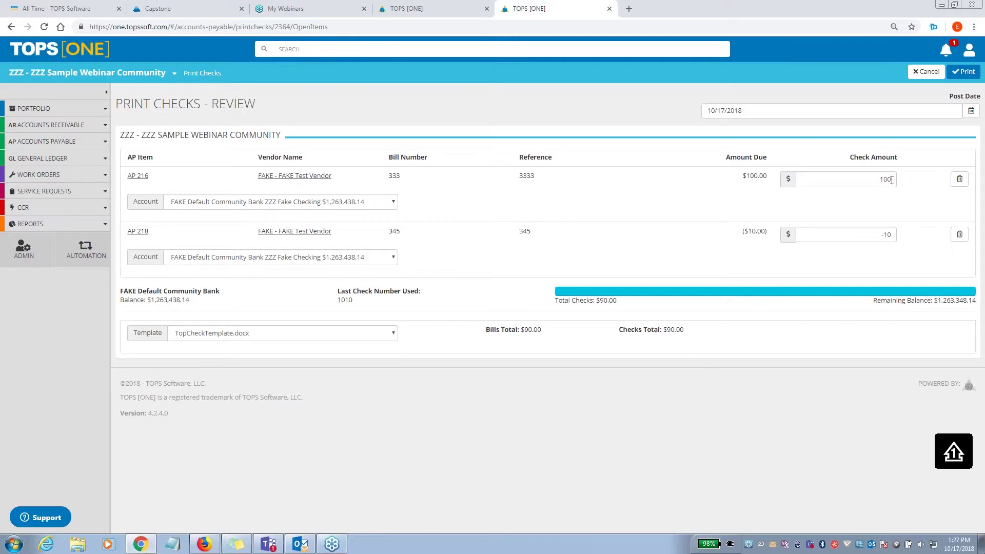
- Set the check amount for bill 333 to 60, review the checks total, and print the check
drag(879, 179, 902, 180)
text(60)
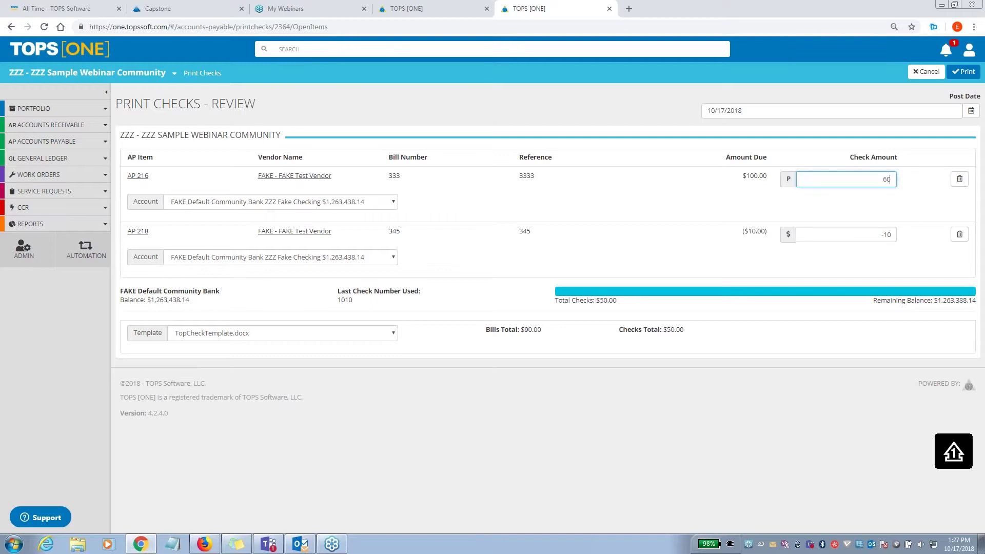
drag(685, 330, 679, 329)
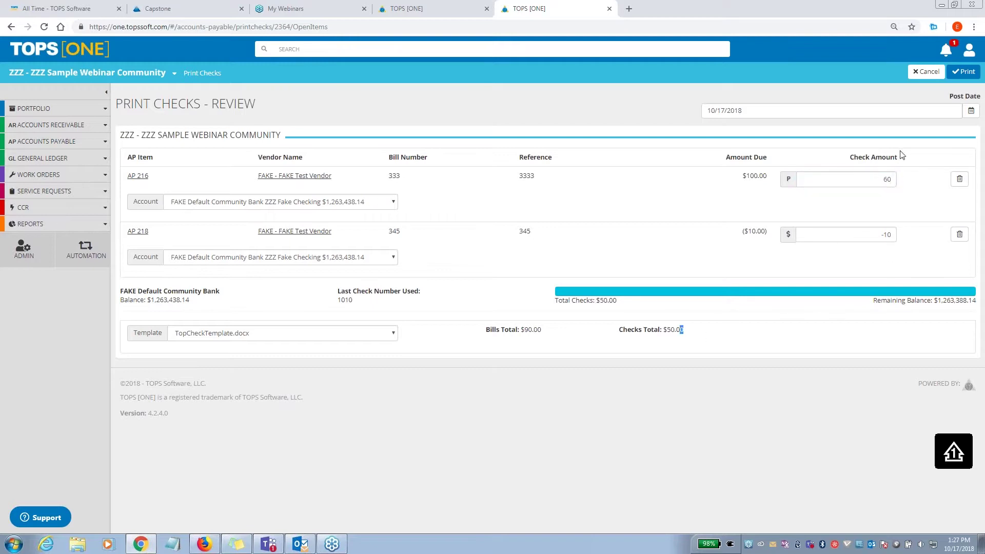
drag(881, 180, 893, 179)
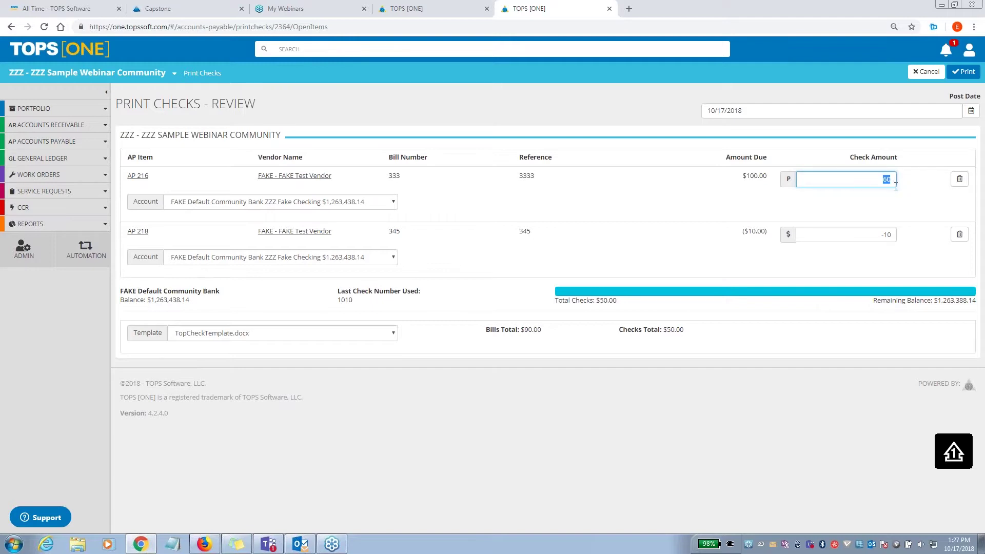
drag(712, 332, 608, 332)
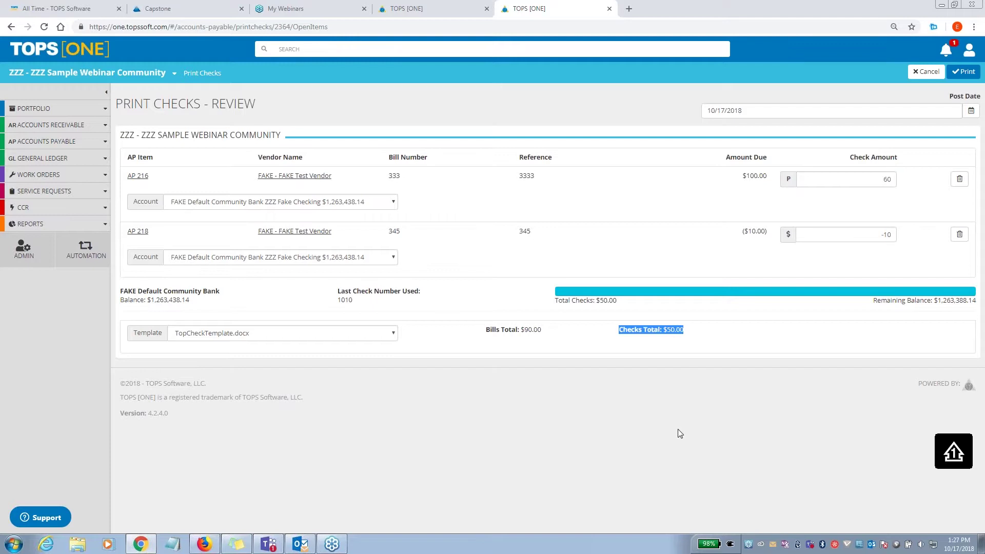
click(966, 74)
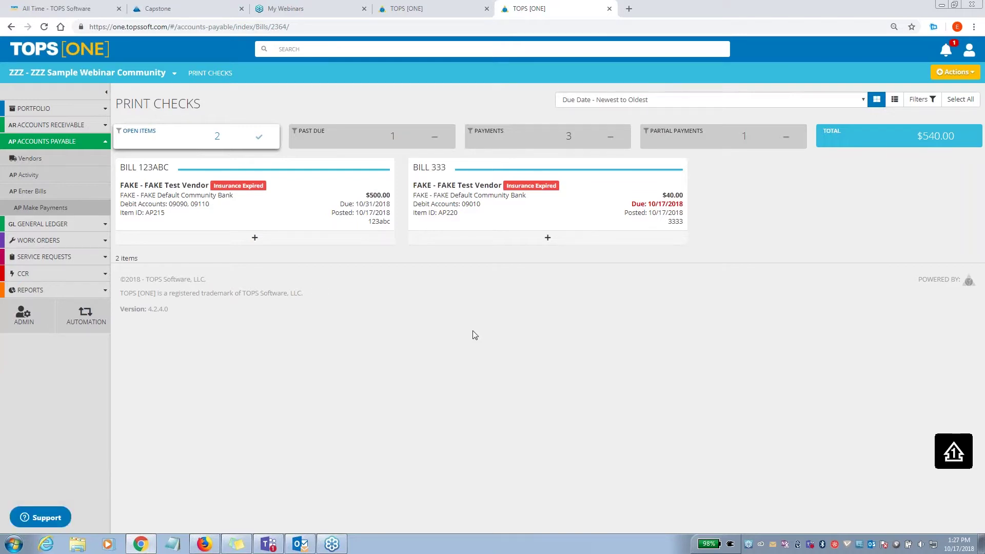
- Open the last check's transaction from the accounts payable activity, view its check document, and close the document
click(35, 176)
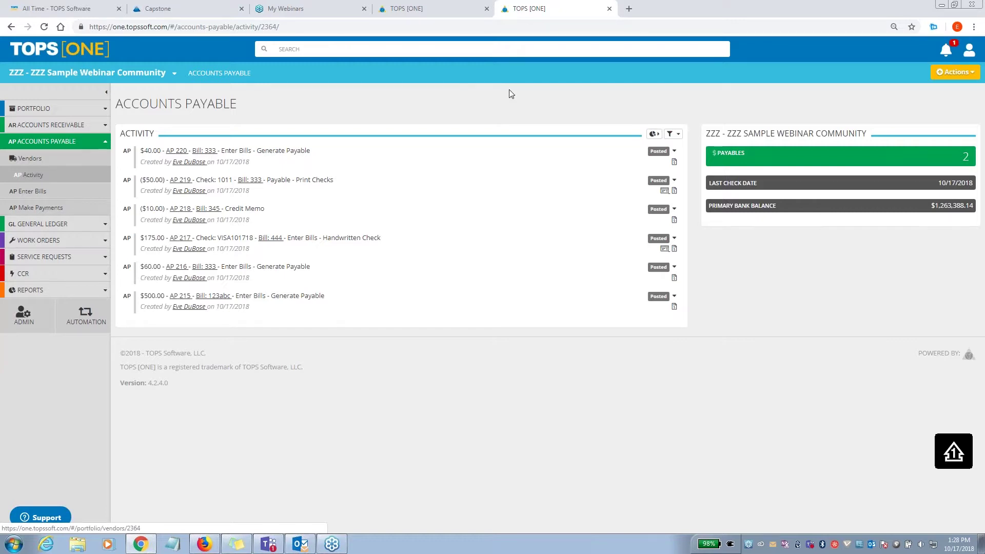
click(764, 184)
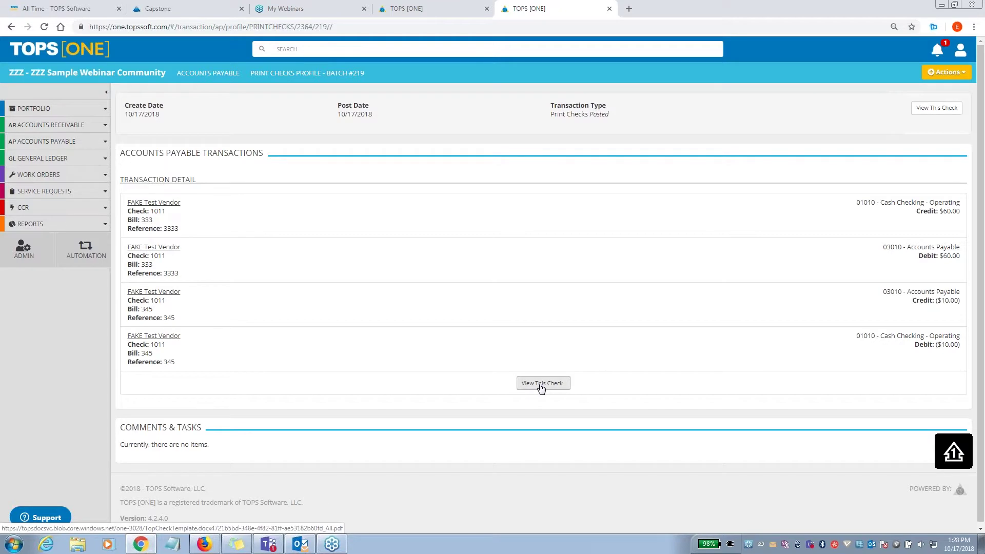
click(541, 387)
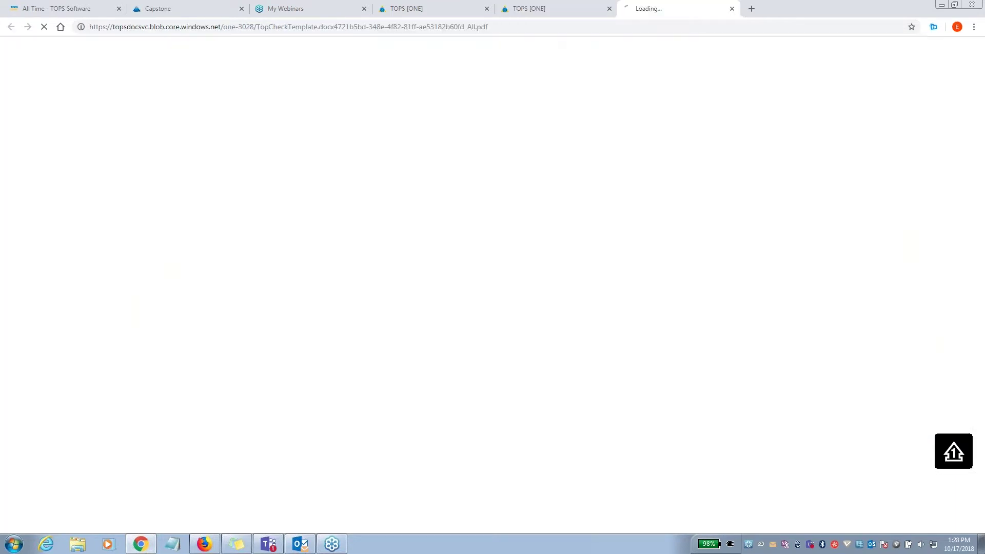
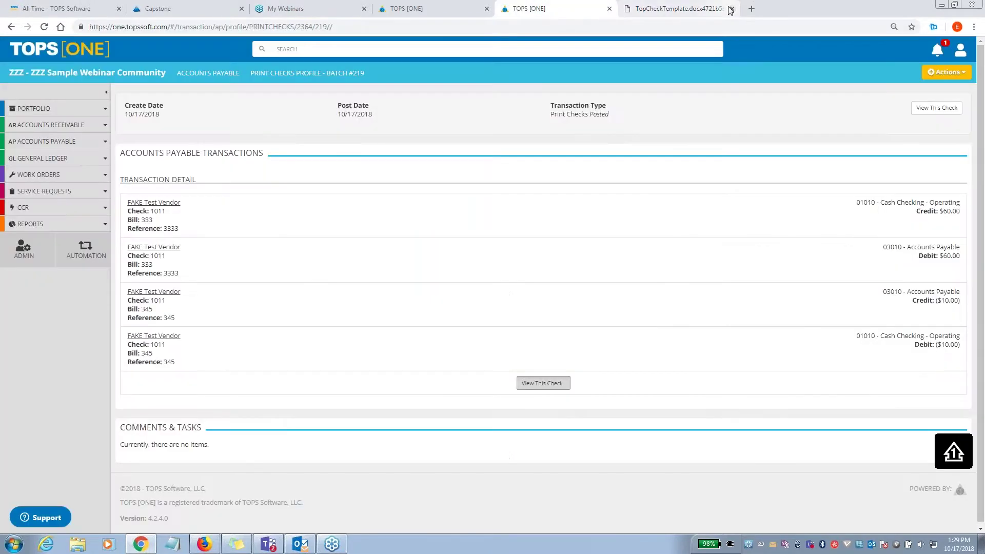
click(731, 10)
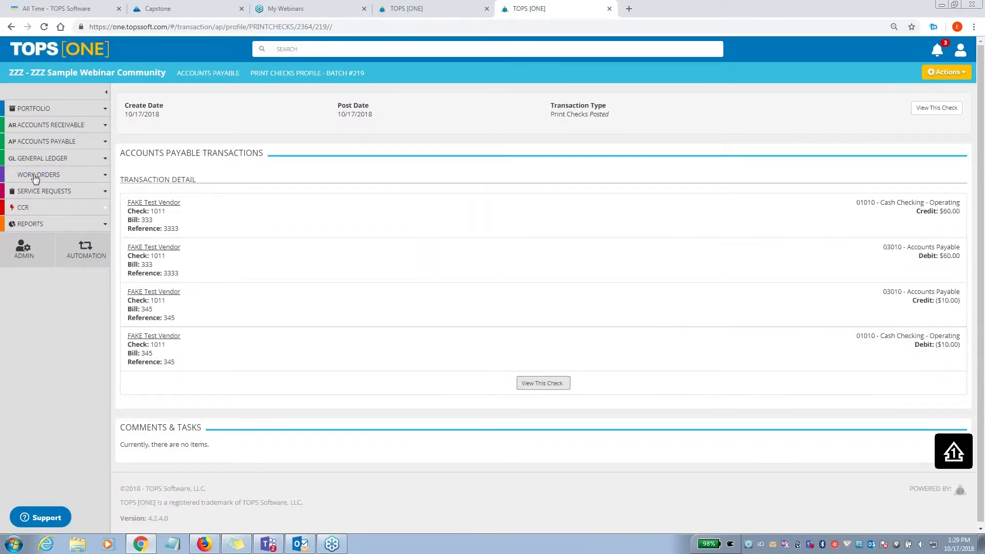
- Return to the accounts payable activity and reopen the check document through the last check date
click(38, 143)
click(16, 175)
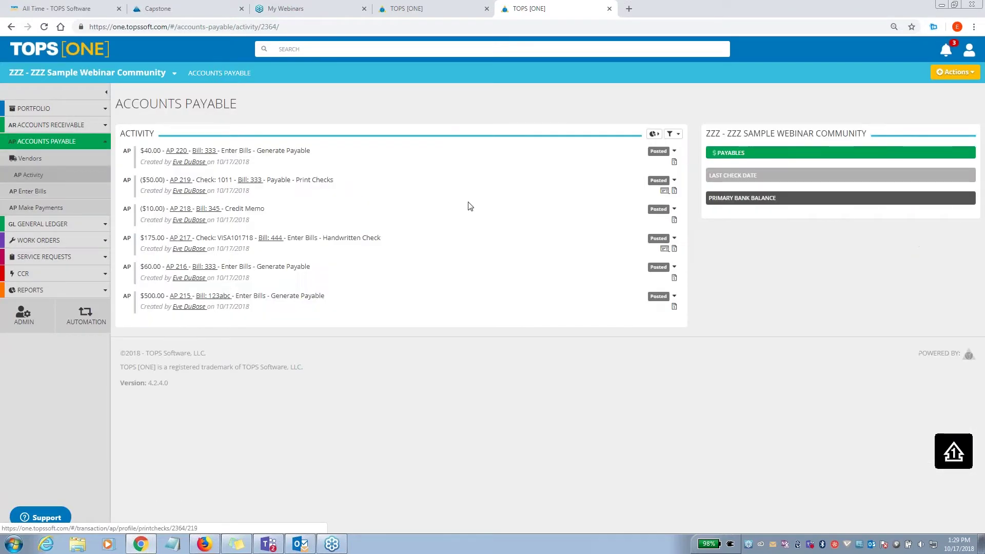
click(744, 174)
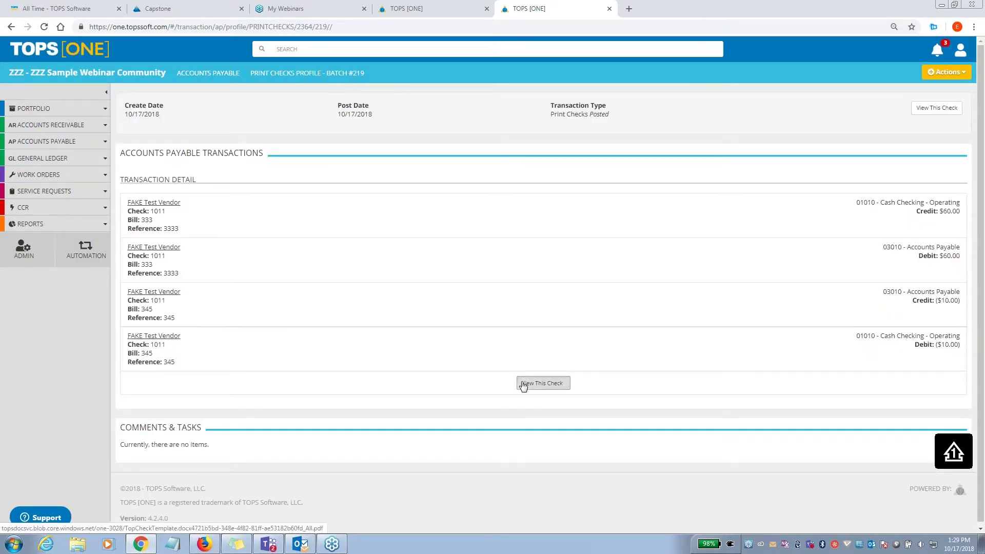
click(542, 384)
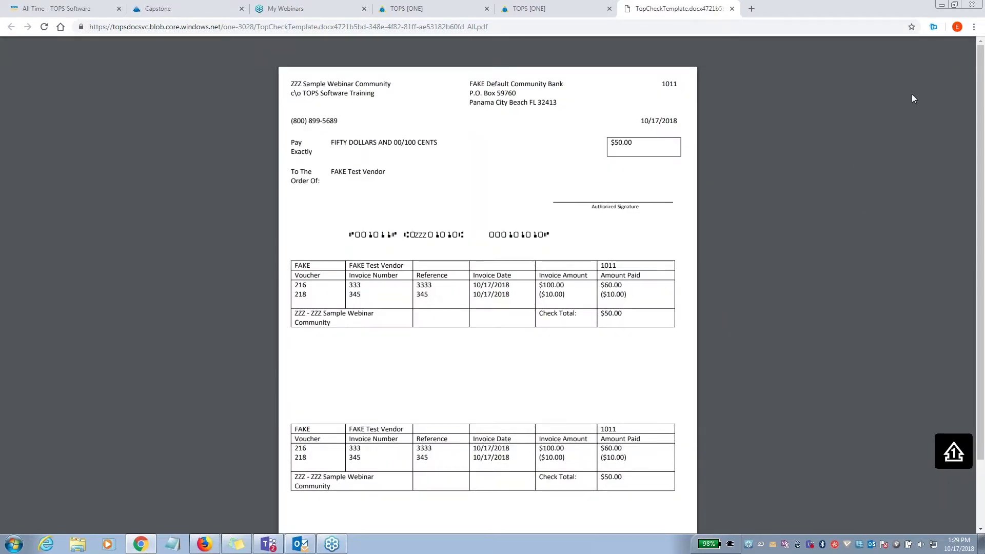
- Examine the check's print options, including the printer destinations, page range and additional settings, and cancel without printing
mouse_move(951, 50)
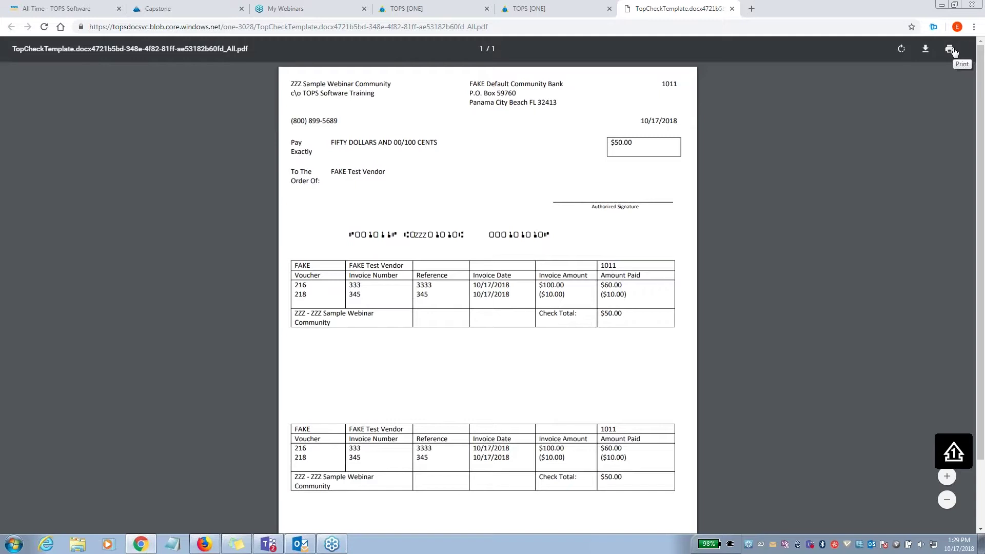
click(952, 52)
click(950, 52)
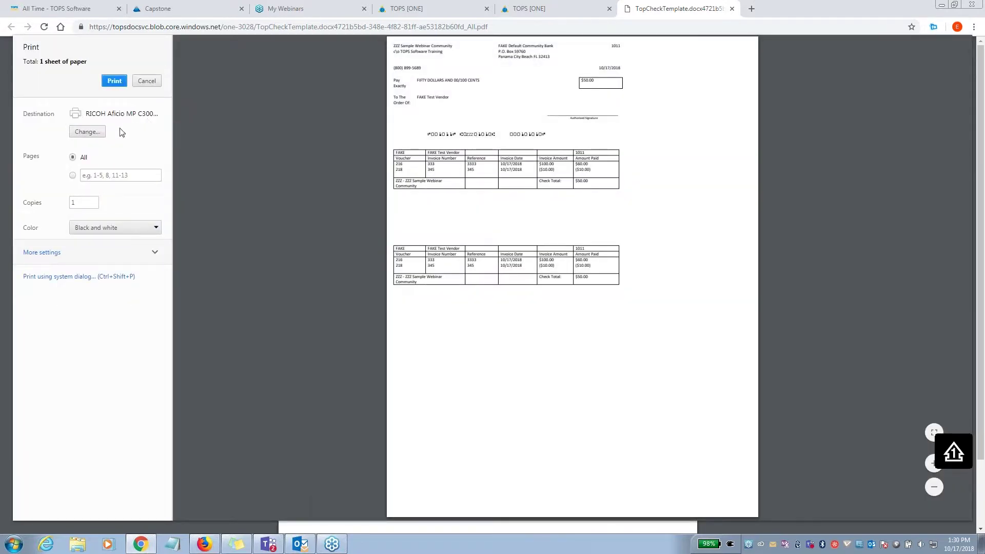
click(91, 133)
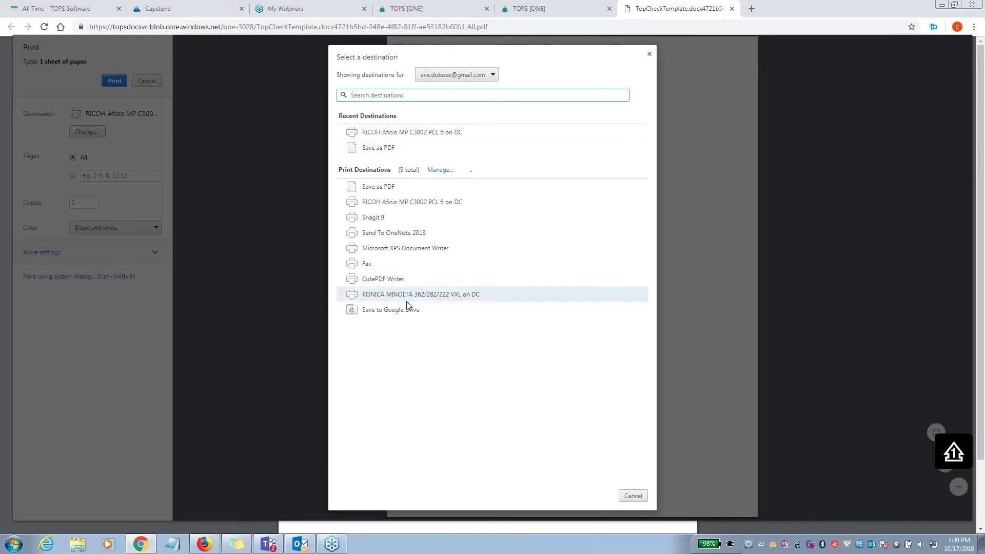
click(633, 496)
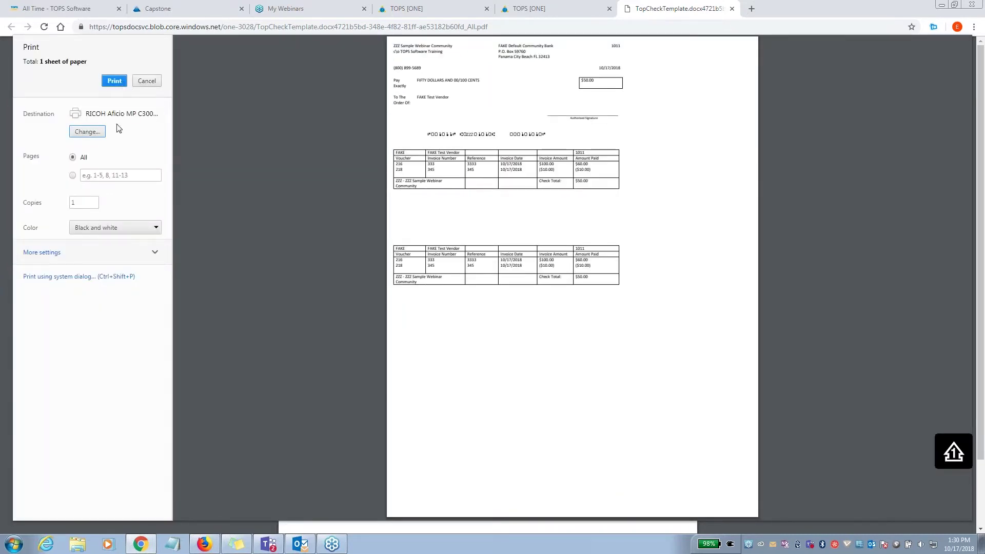
click(74, 175)
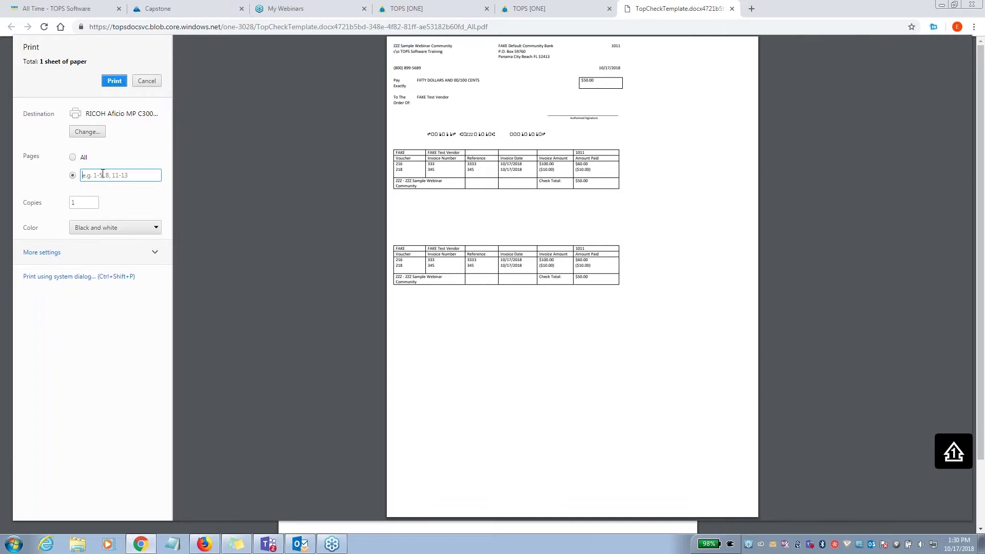
click(569, 222)
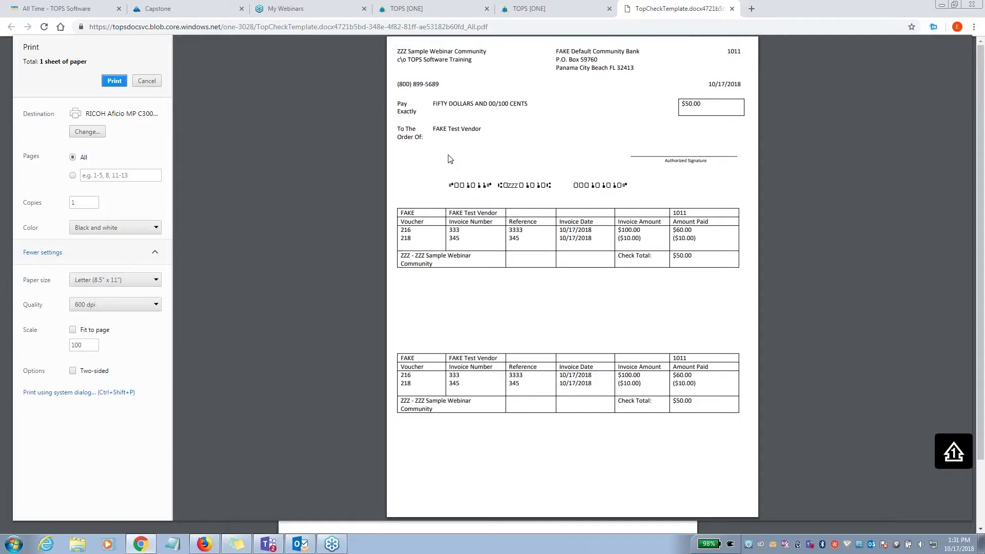
click(147, 81)
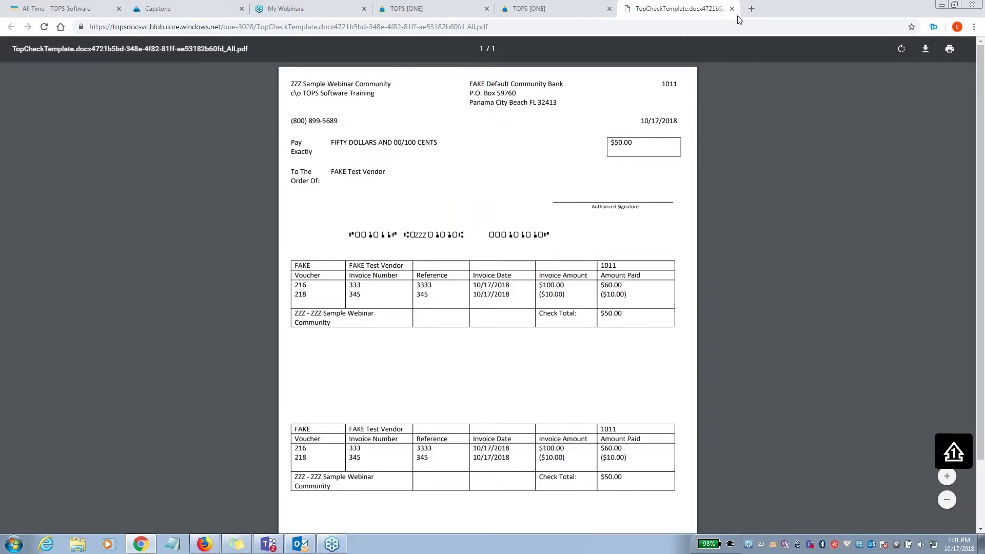
- Close the check document and open the community's Make Payments page
key(ctrl+w)
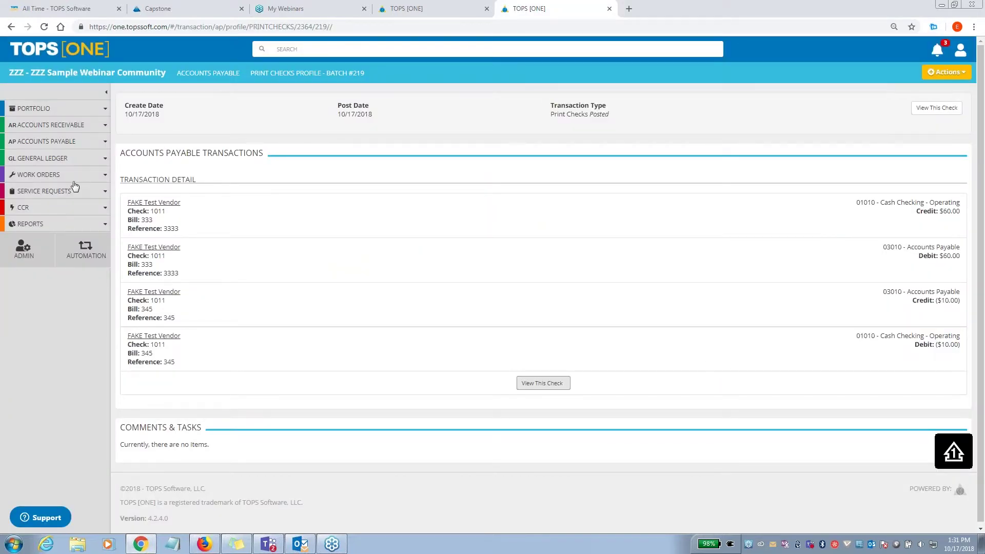
click(71, 144)
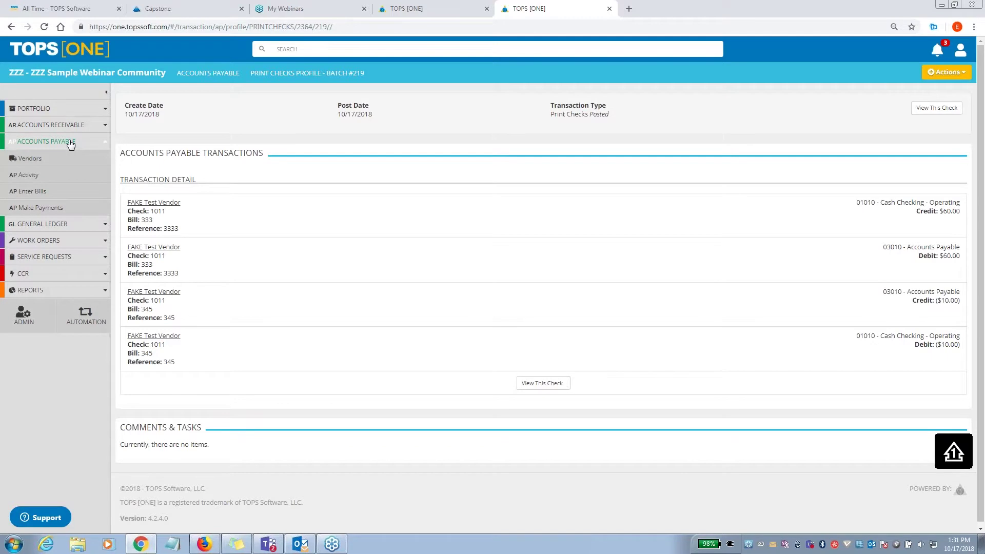
click(55, 206)
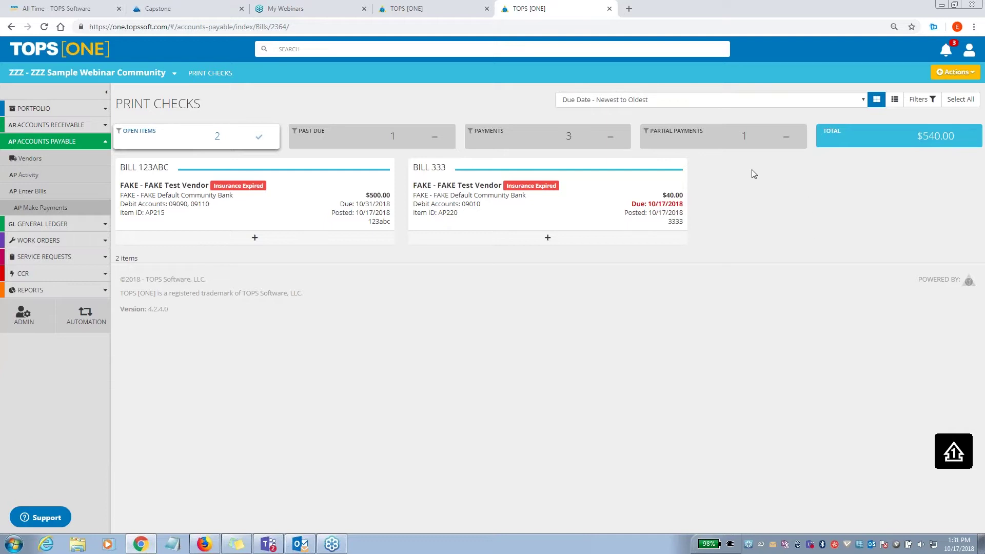
- Open the remaining Bill 333 in the open items to examine its transaction details, and return to the list
drag(661, 195, 688, 199)
click(432, 172)
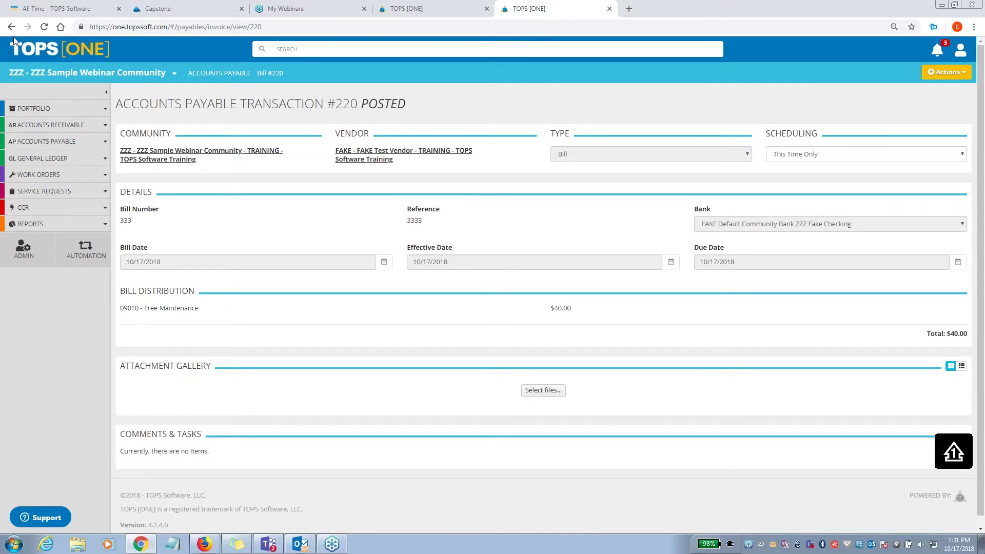
click(11, 27)
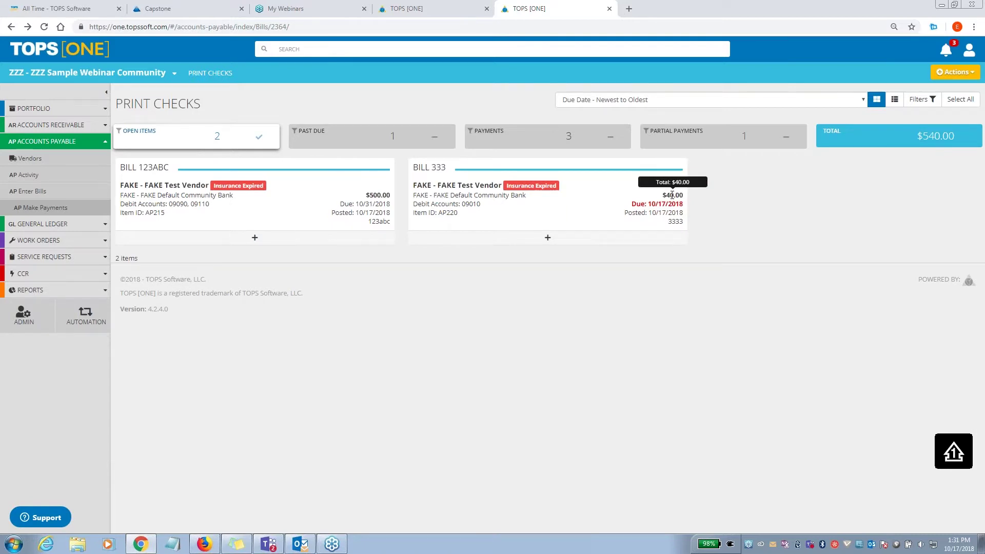
- List the payments, open handwritten check VISA101718 to examine its transaction, and return to the payments
click(538, 143)
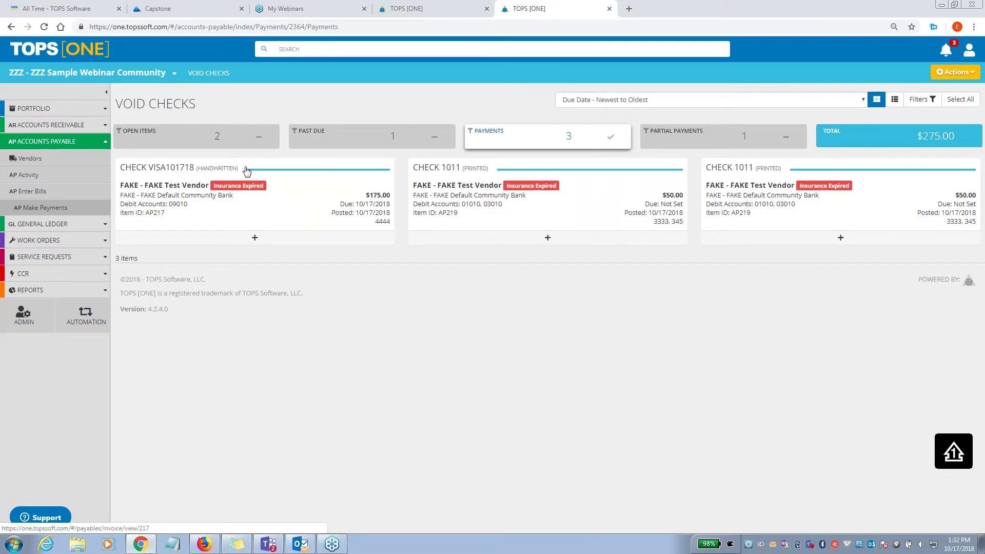
click(160, 169)
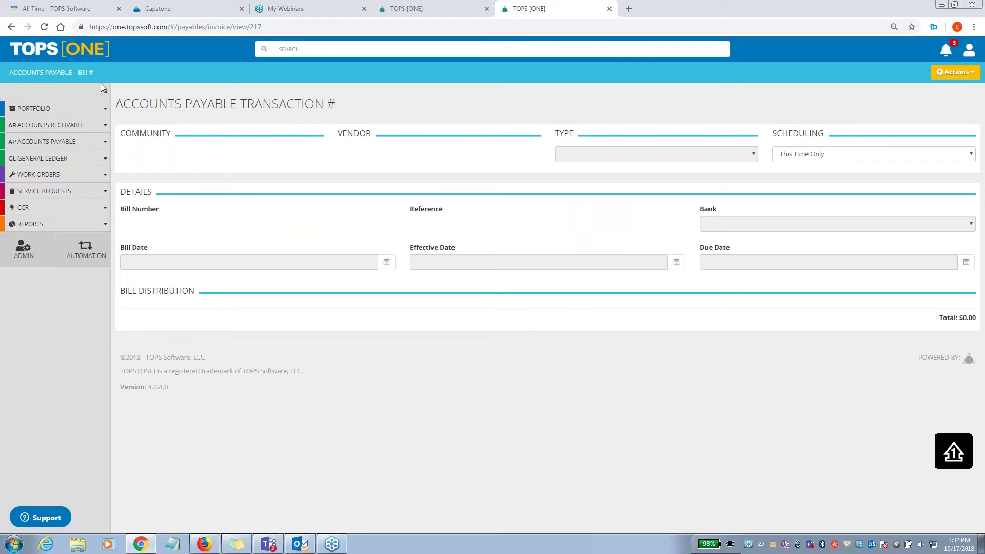
click(13, 27)
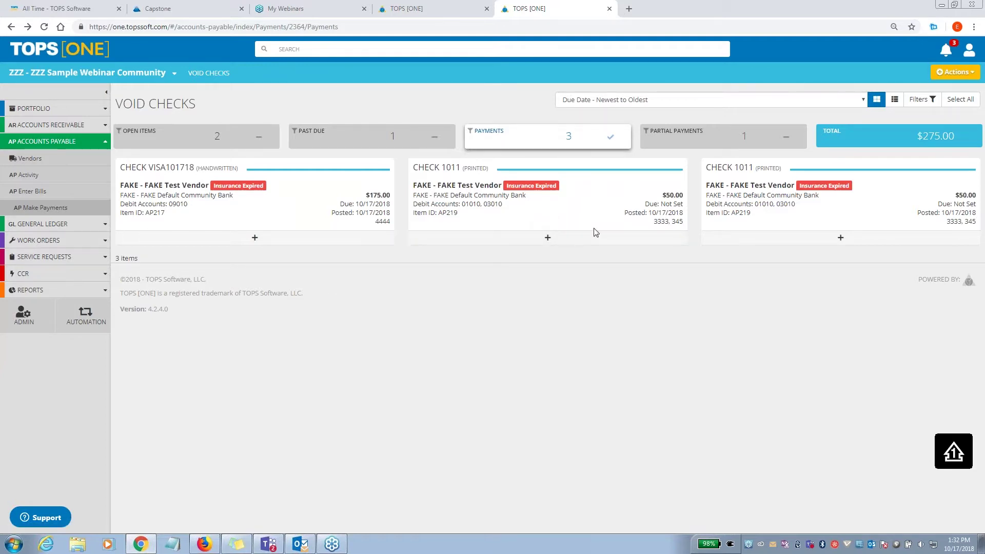
- Void printed check 1011 with the cancellation description "test" and save
click(591, 244)
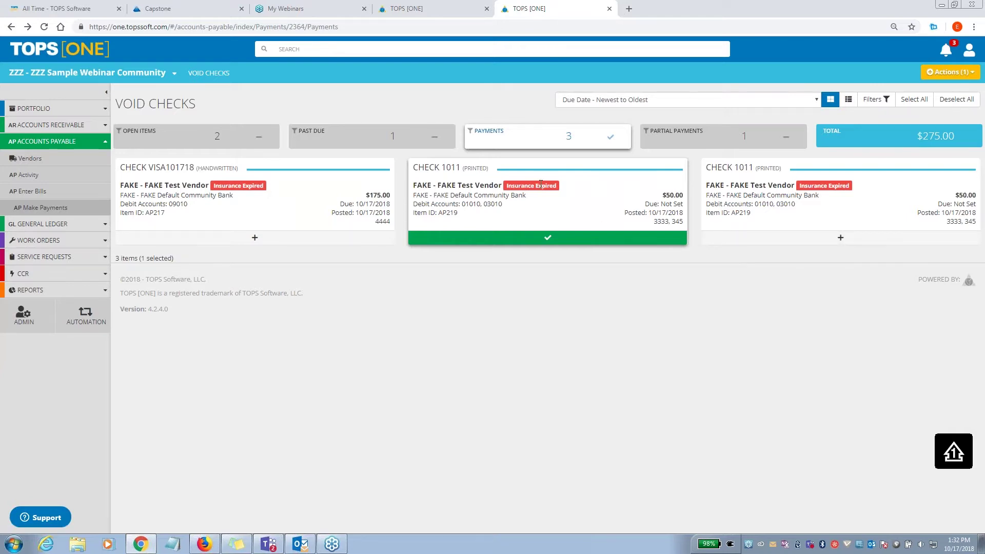
click(951, 71)
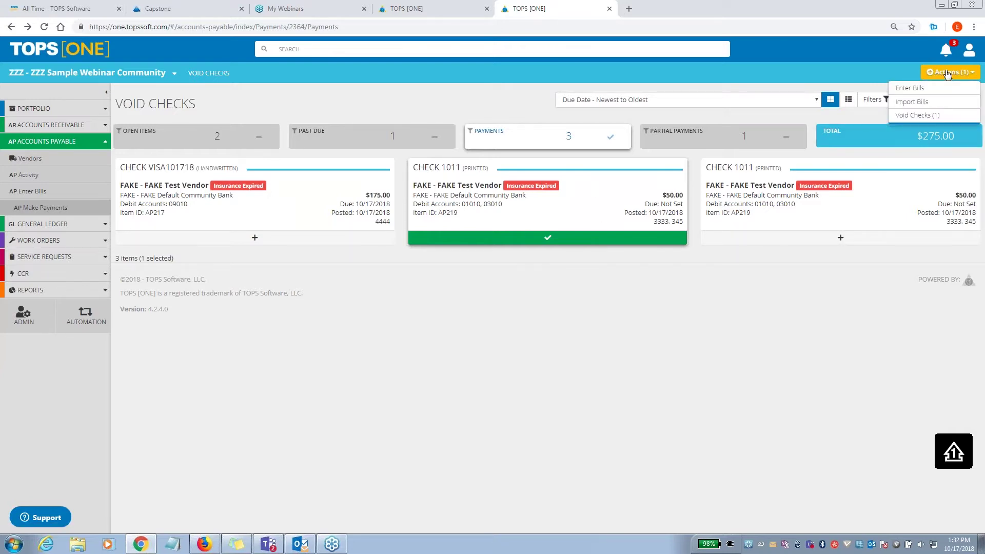
click(929, 114)
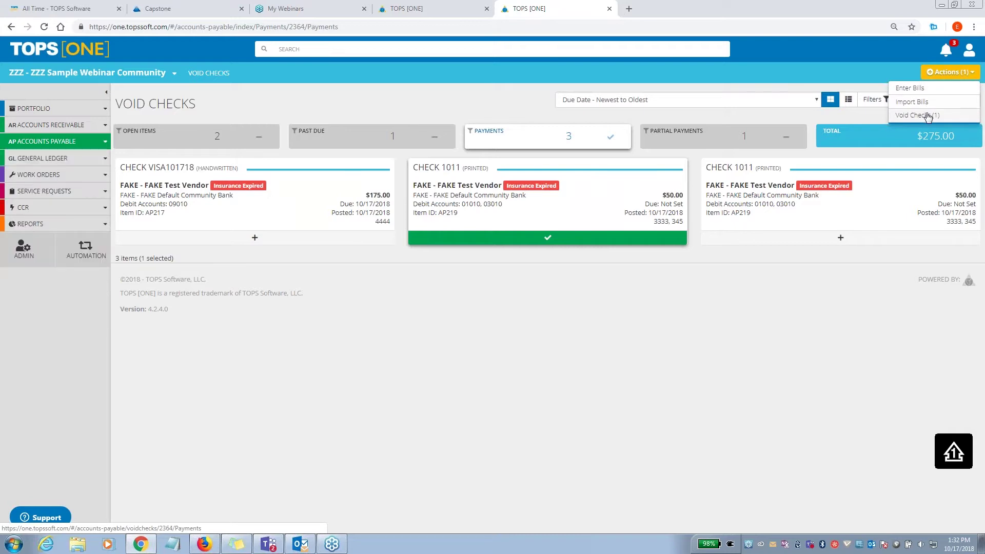
click(785, 178)
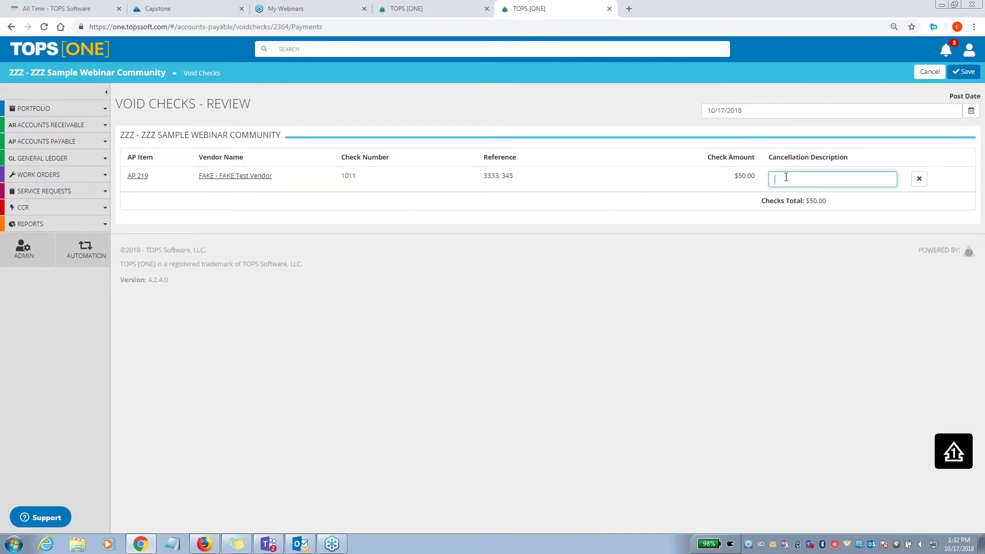
text(test)
click(967, 70)
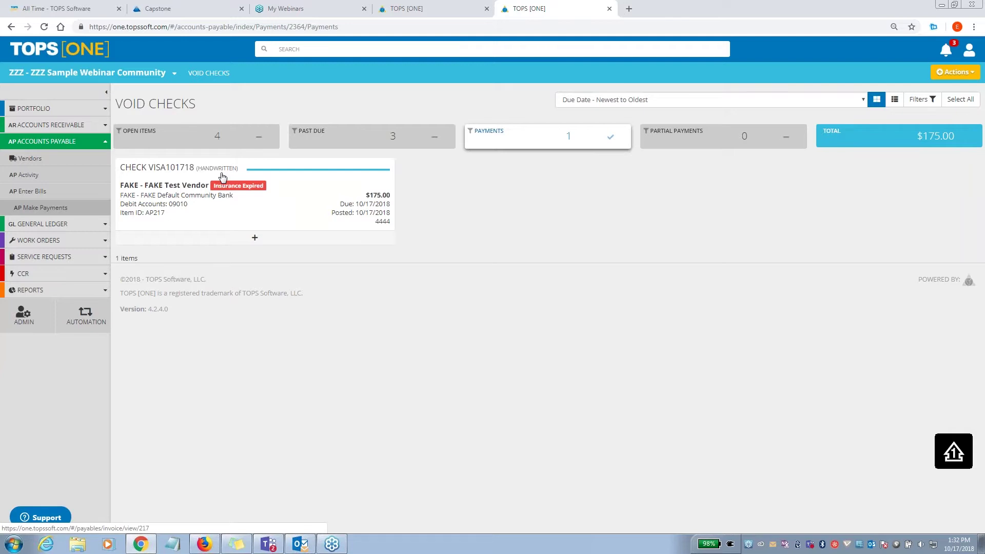
- Void handwritten check VISA101718 with the cancellation description "void" and save
click(257, 238)
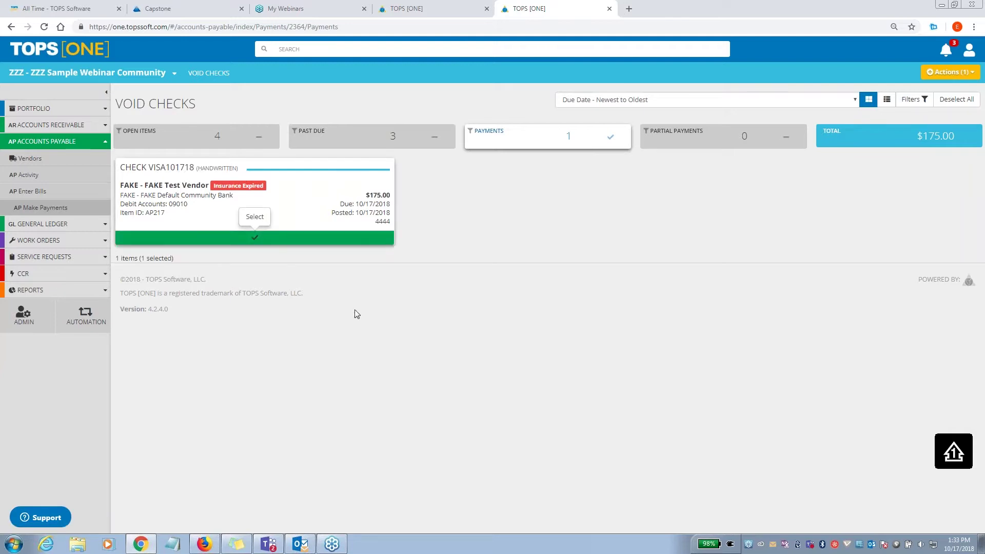
click(952, 72)
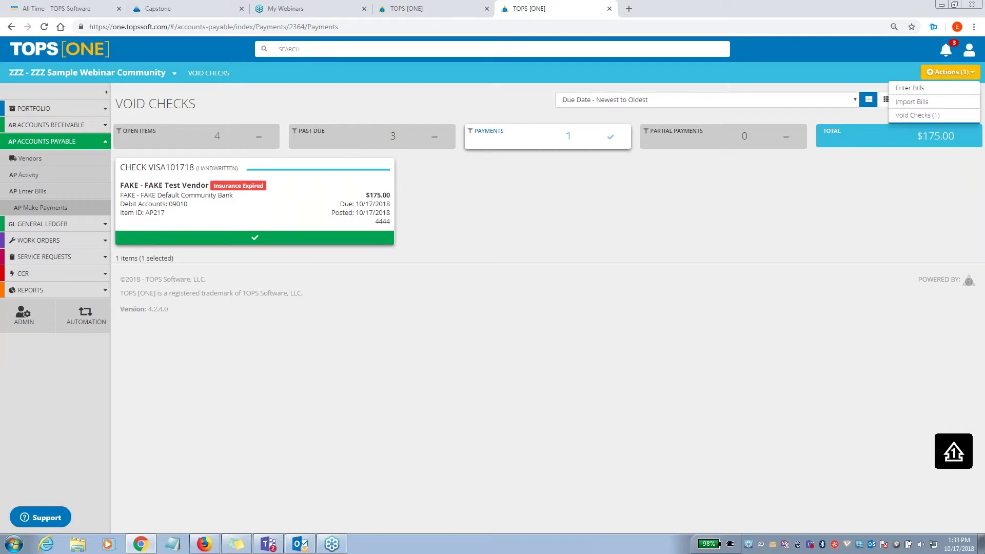
click(924, 116)
click(825, 178)
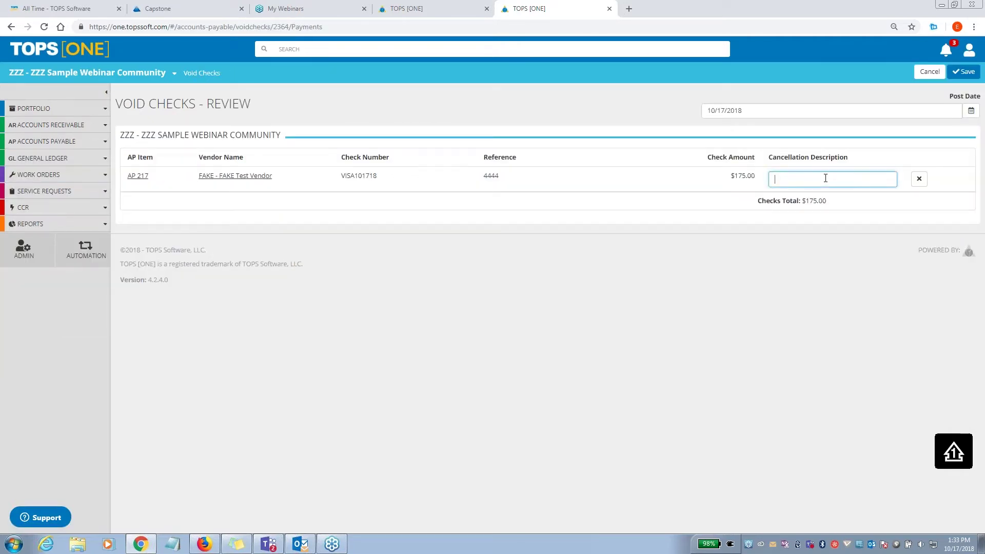
text(void)
click(953, 75)
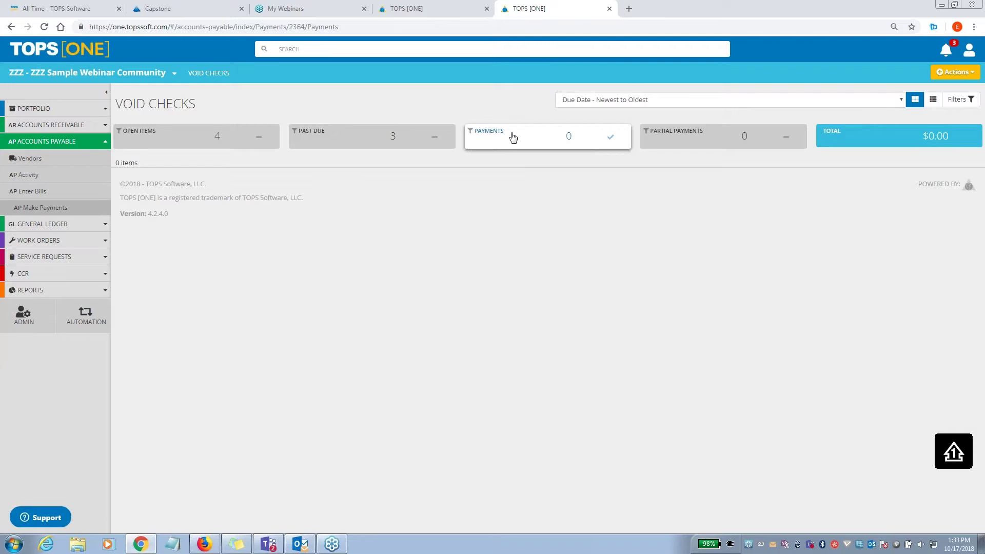
- Compare the past due bills with all open items, ending on the past due list
click(350, 136)
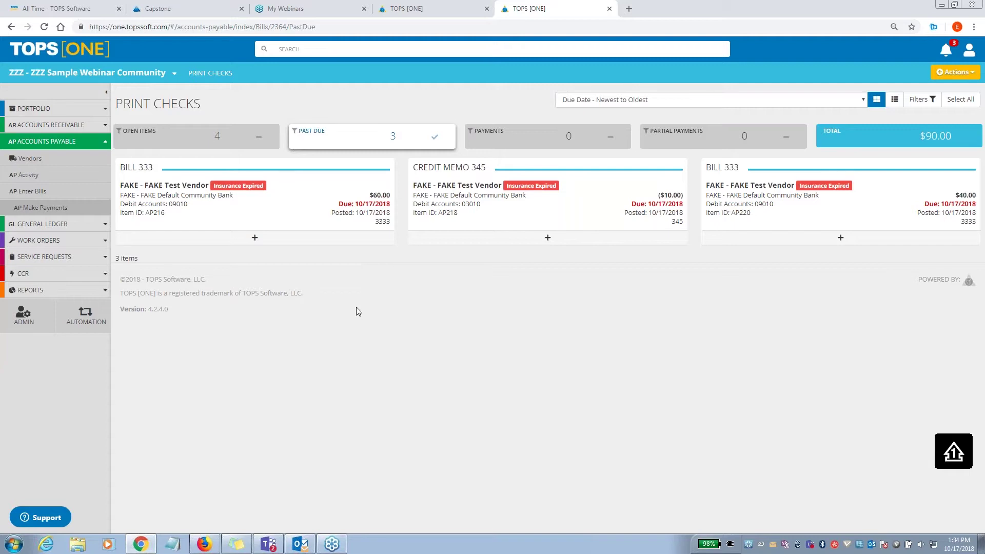
click(230, 137)
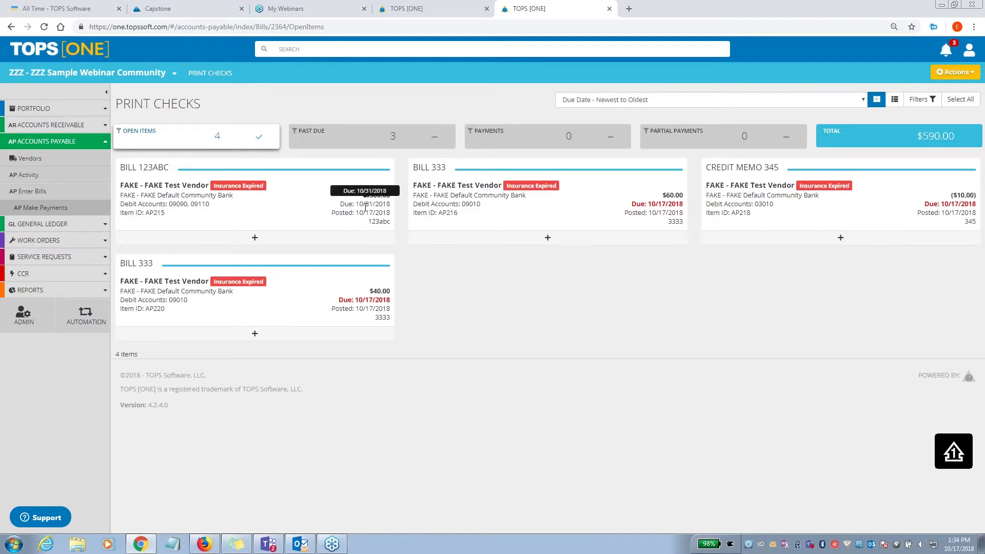
click(379, 135)
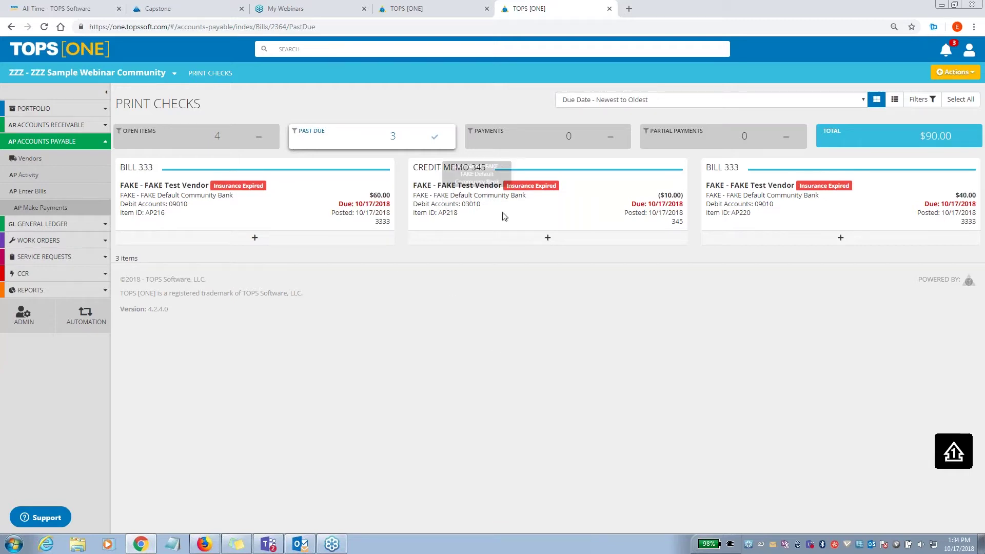
- Print checks for the two past due Bill 333 items, leaving out the credit memo
click(255, 237)
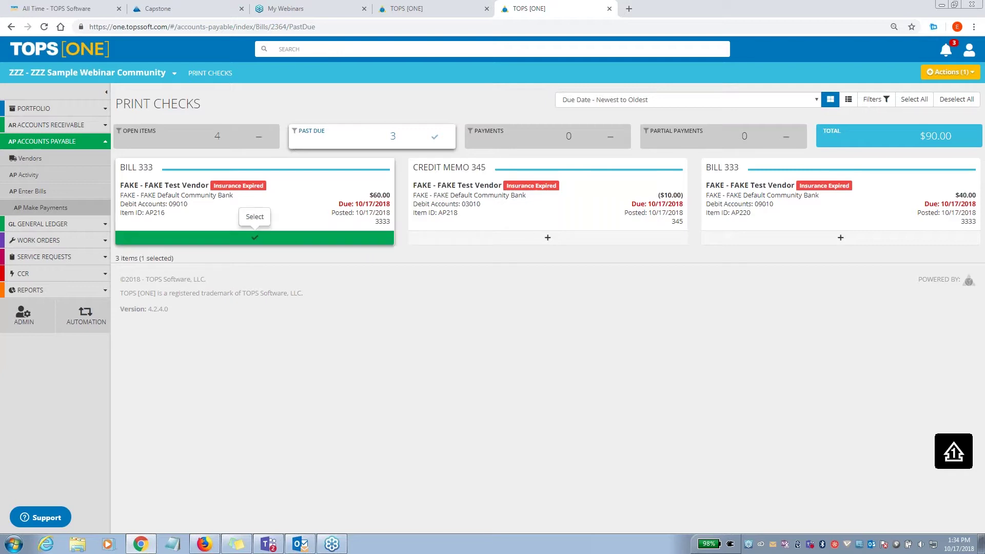
click(840, 238)
click(935, 74)
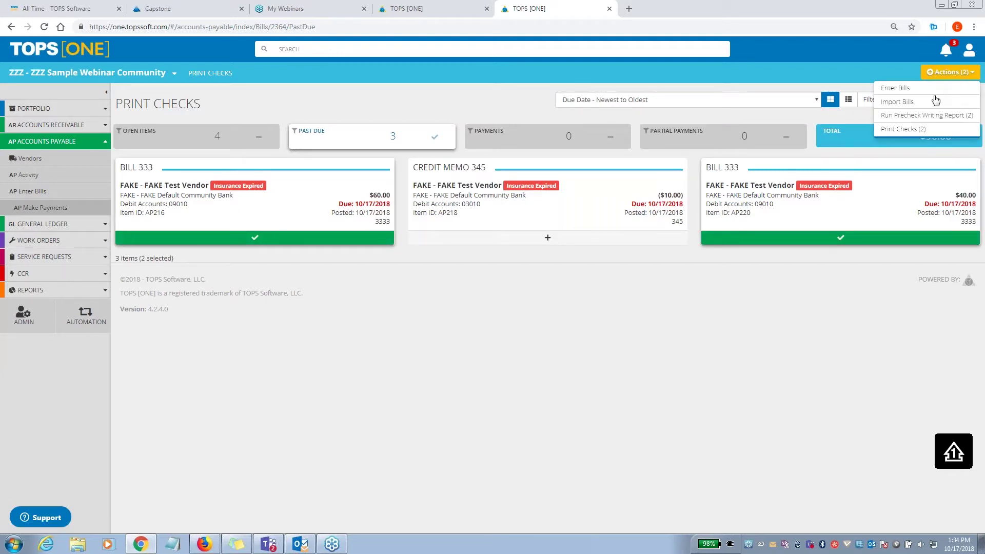
click(928, 130)
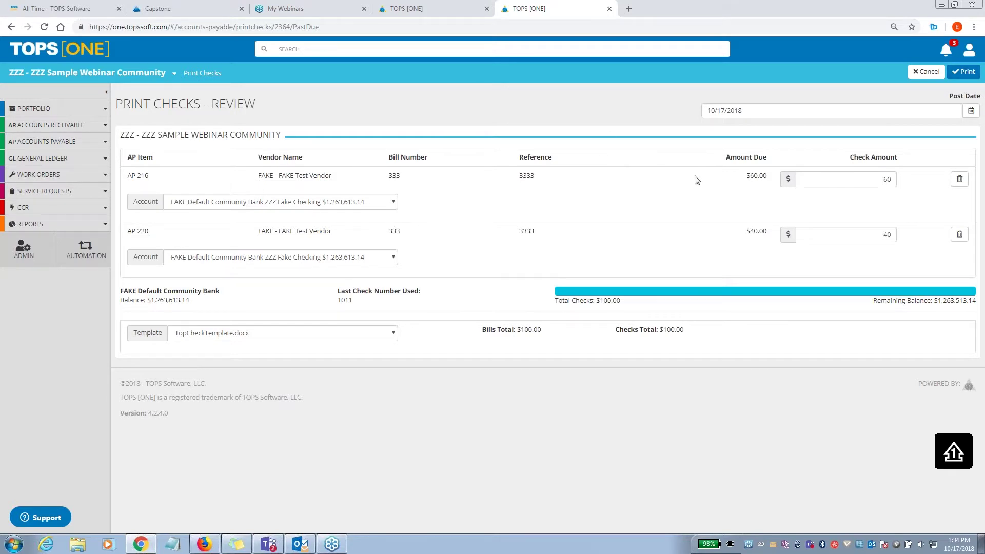
click(963, 72)
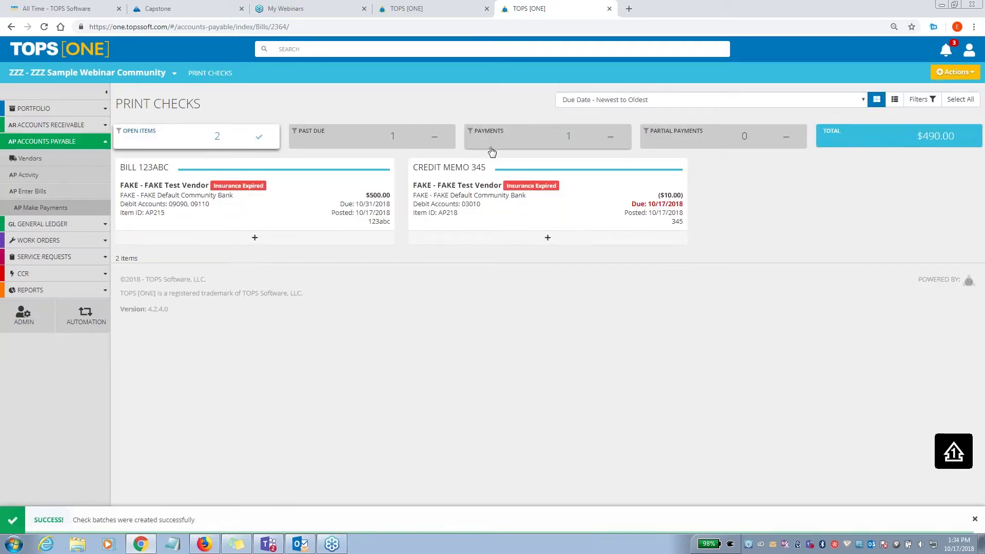
- Open the AP 225 print checks transaction from the accounts payable activity to examine its details
click(81, 176)
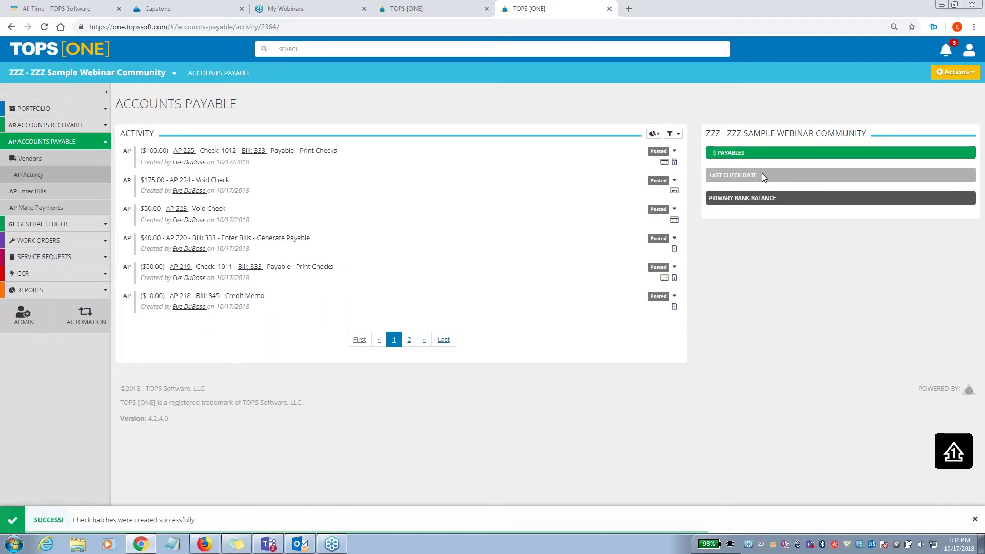
click(183, 150)
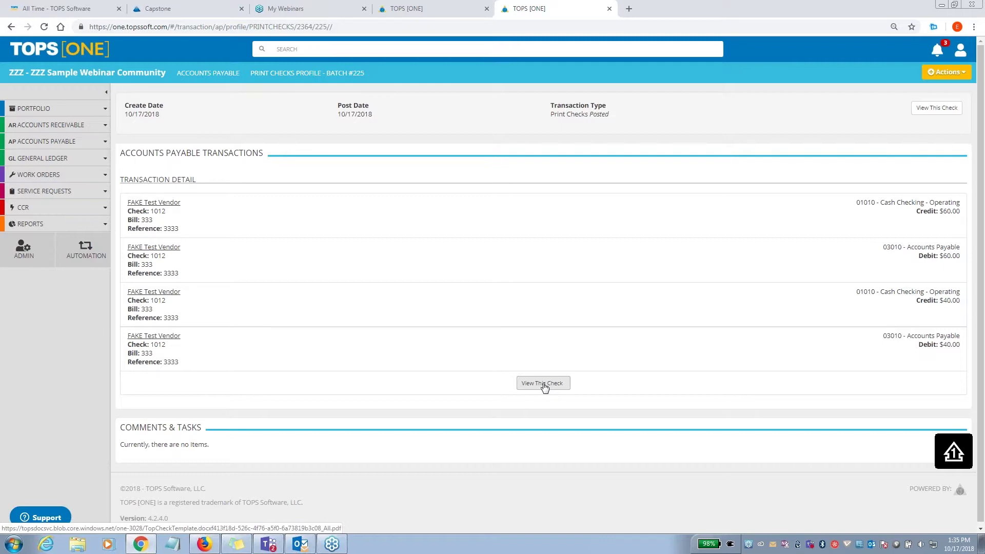
- Open check 1012 from the payments list, view its printed check PDF, and close the PDF
click(71, 145)
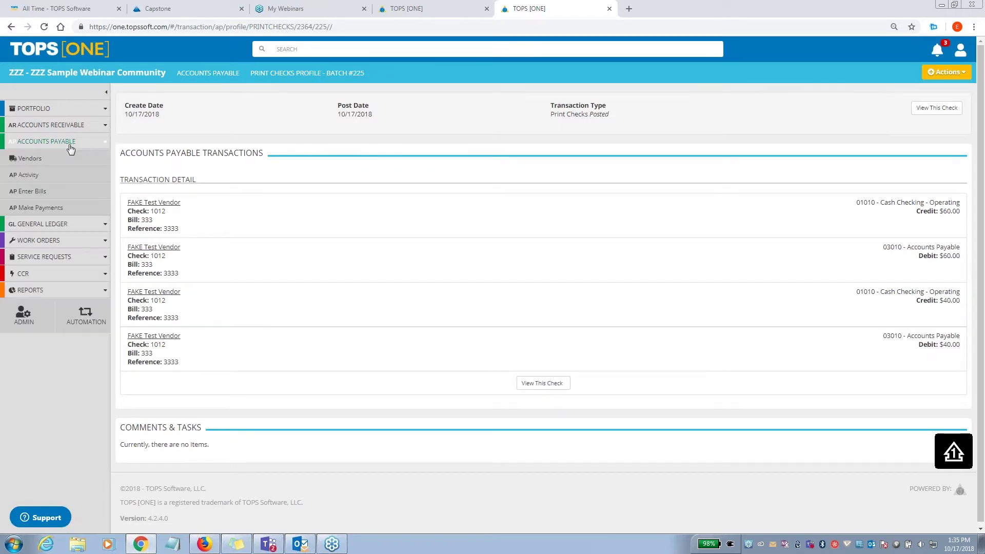
click(60, 209)
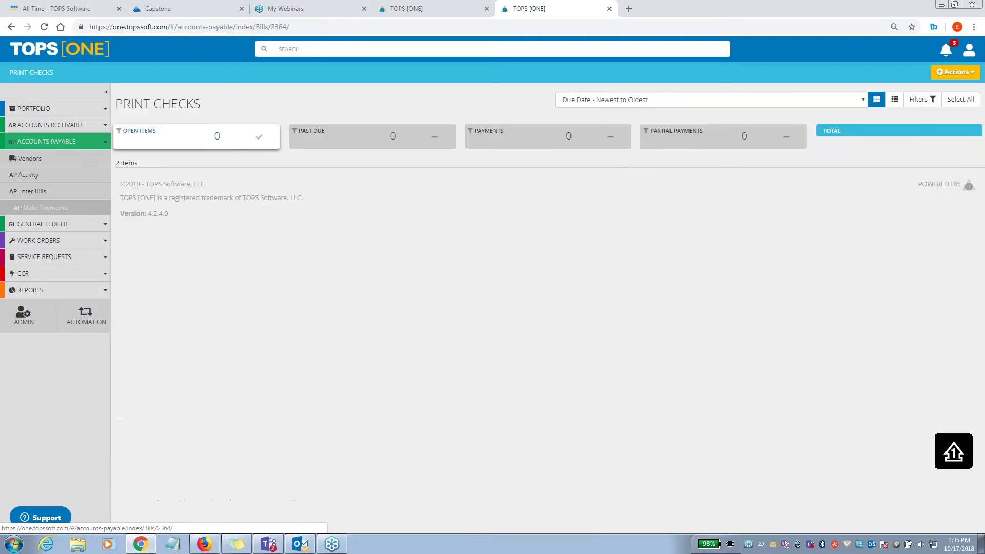
click(531, 137)
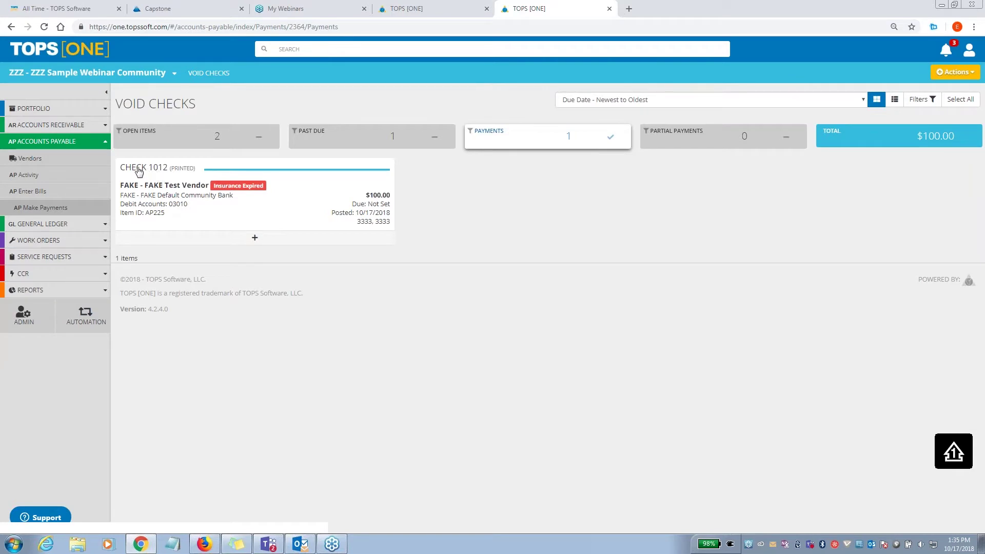
click(170, 172)
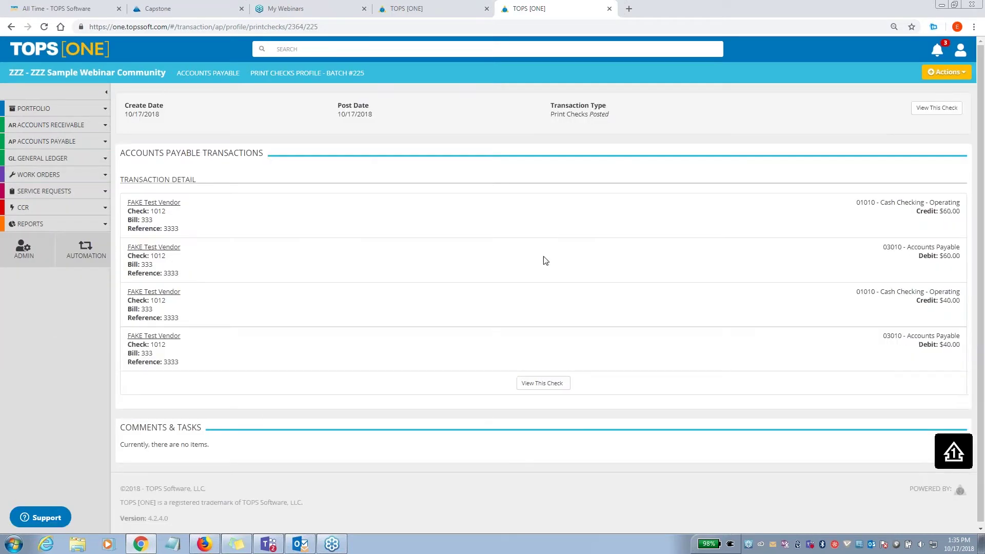
click(555, 386)
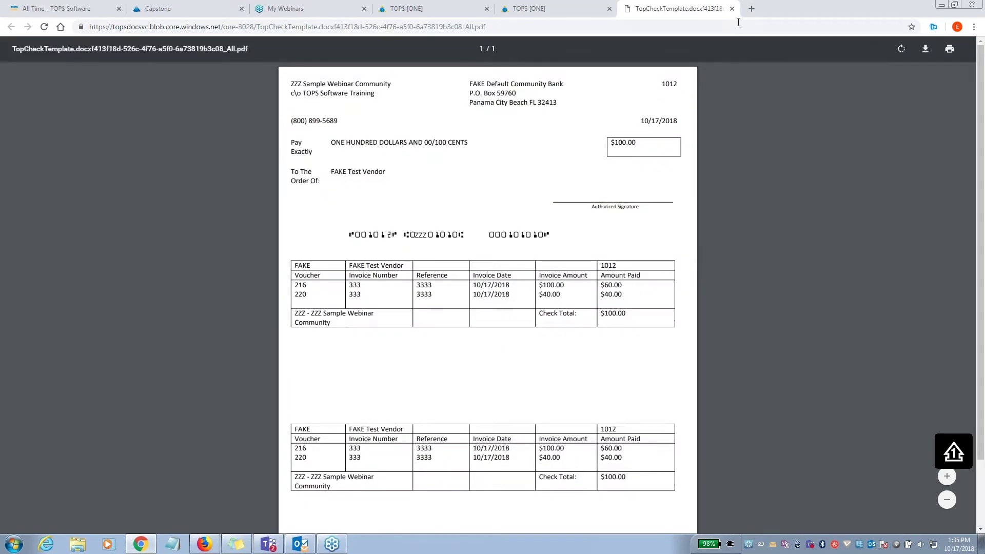
click(732, 9)
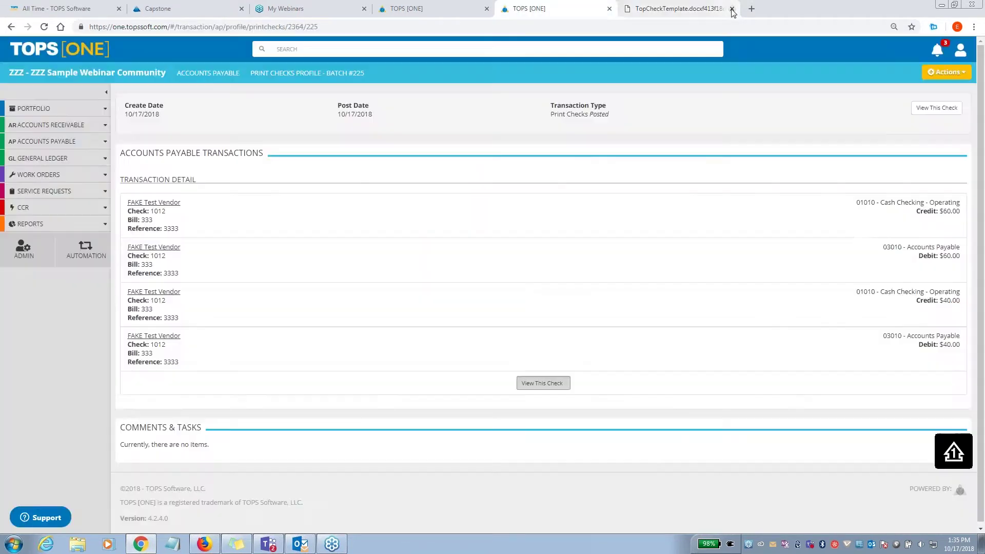
- Expand the check 1012 entry in the accounts payable activity to examine its details, and open its AP 225 transaction profile
click(72, 141)
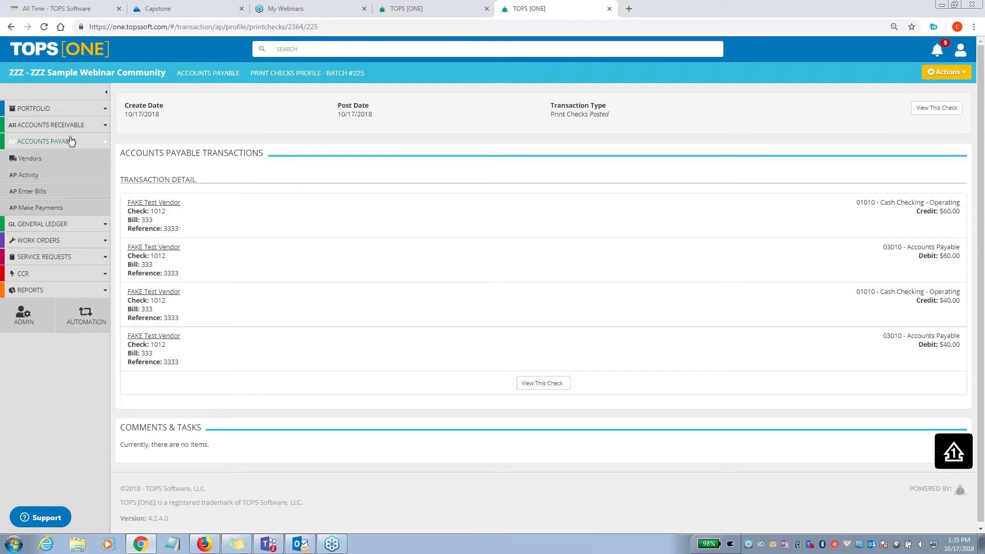
click(60, 178)
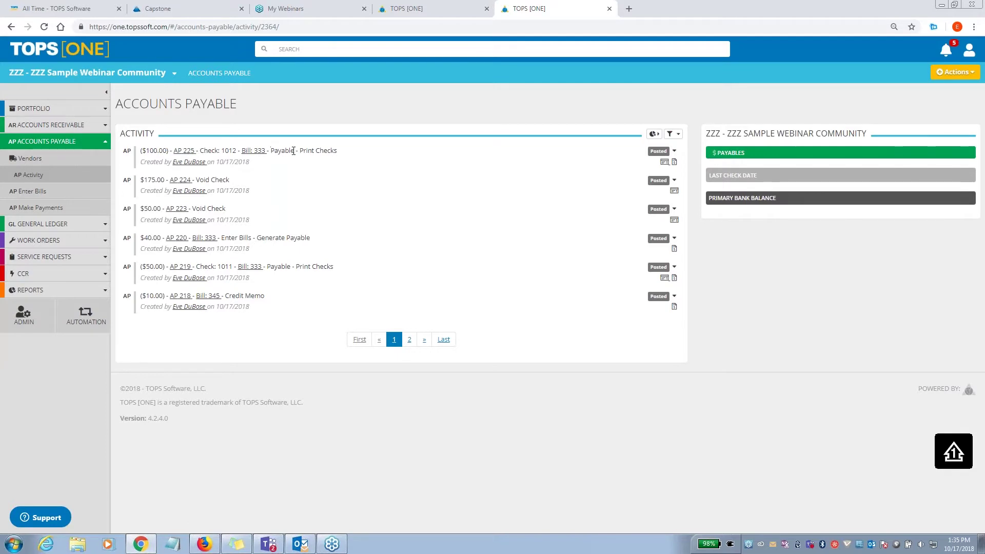
drag(339, 152, 322, 117)
click(322, 117)
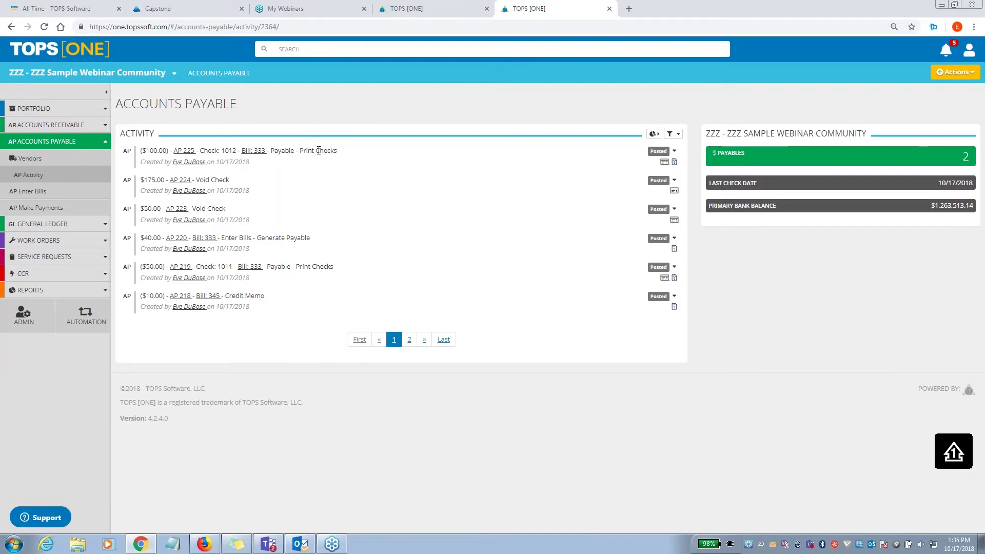
click(318, 150)
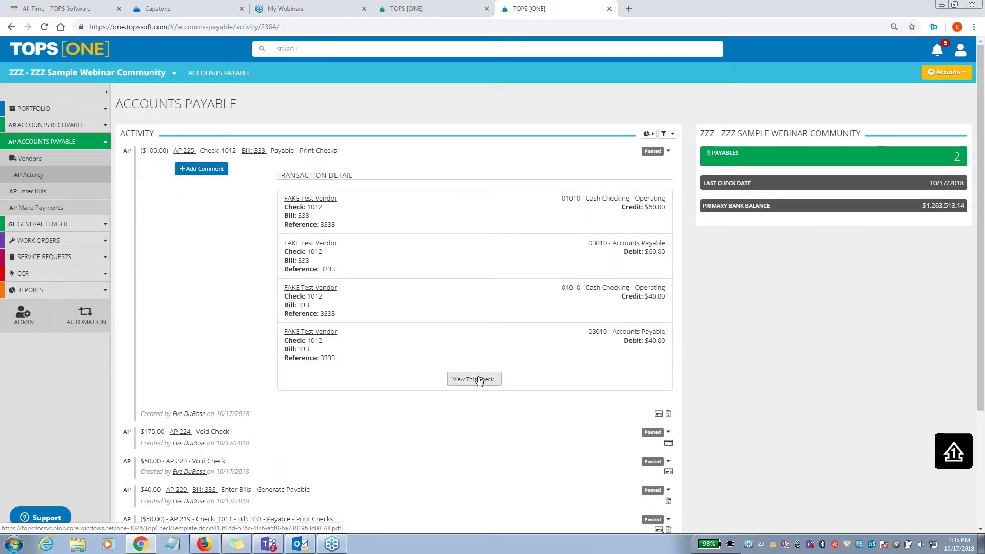
click(738, 186)
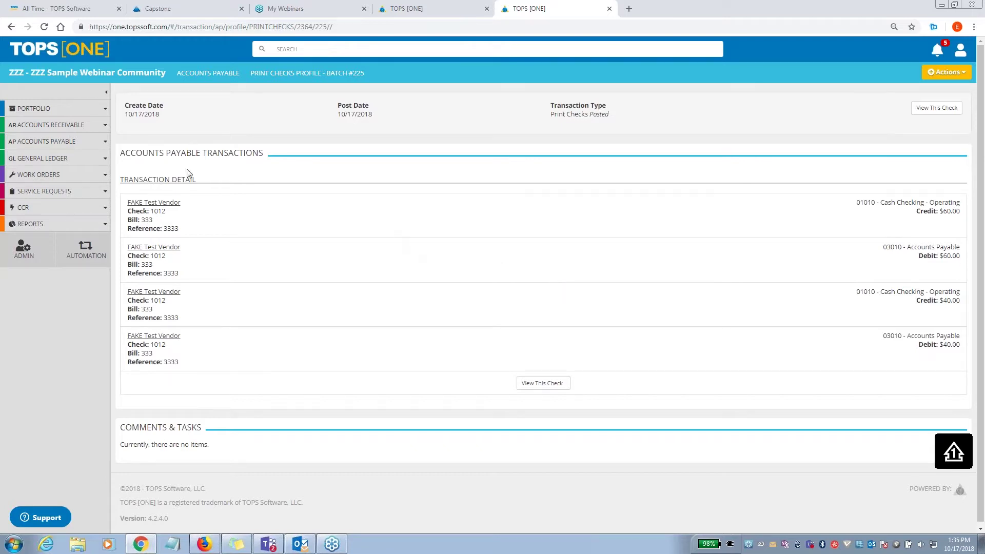
- Start an Accounts Payable adjustment from the community's payables activity and select the FAKE Test Vendor's ($10.00) invoice 345
click(79, 149)
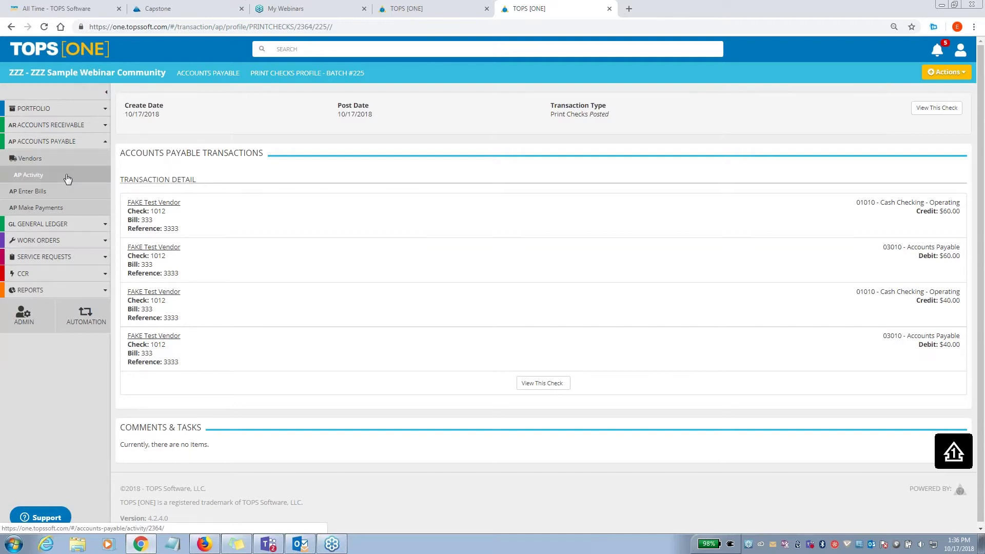
click(22, 177)
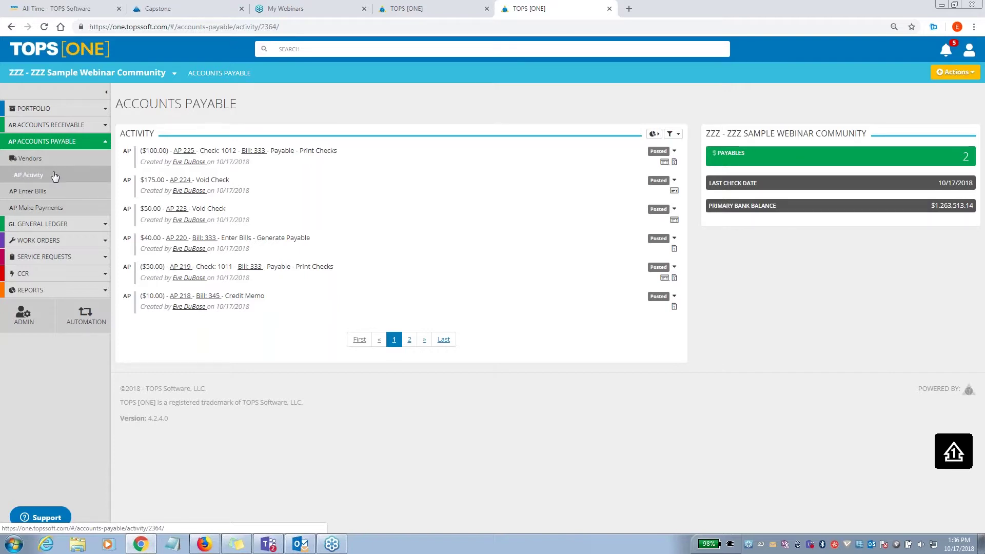
click(957, 72)
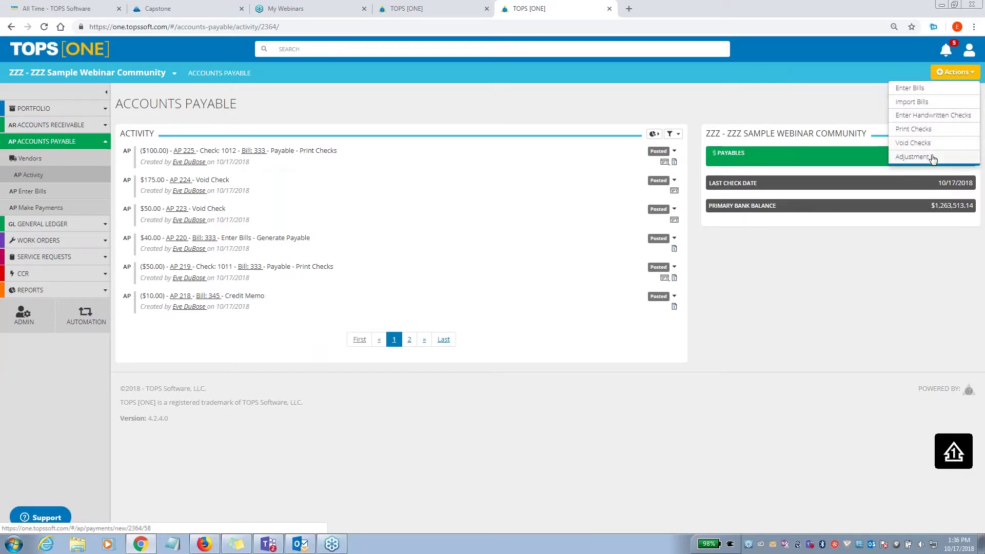
click(893, 159)
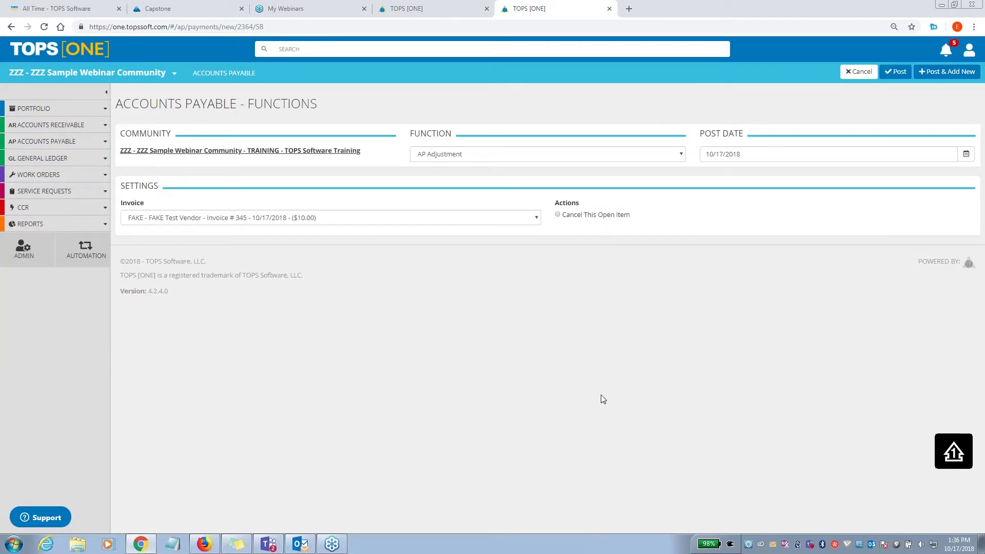
click(536, 218)
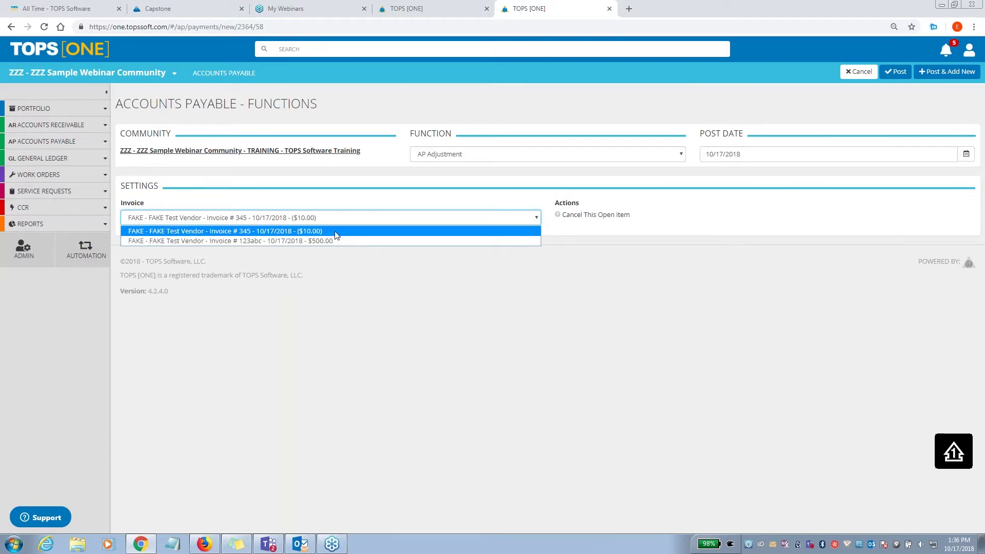
click(301, 231)
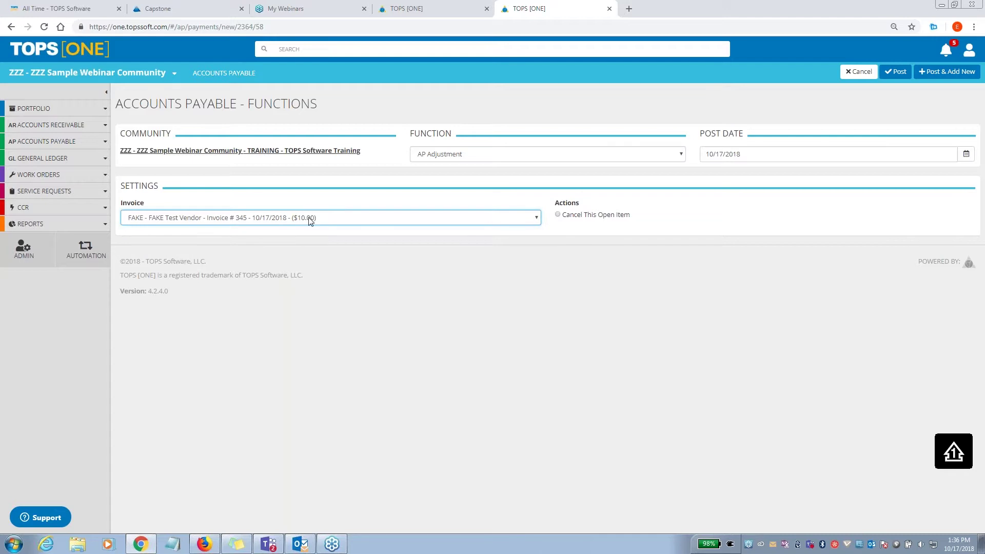
- Set the adjustment to cancel this open item, enter the description "test", and post it
click(558, 216)
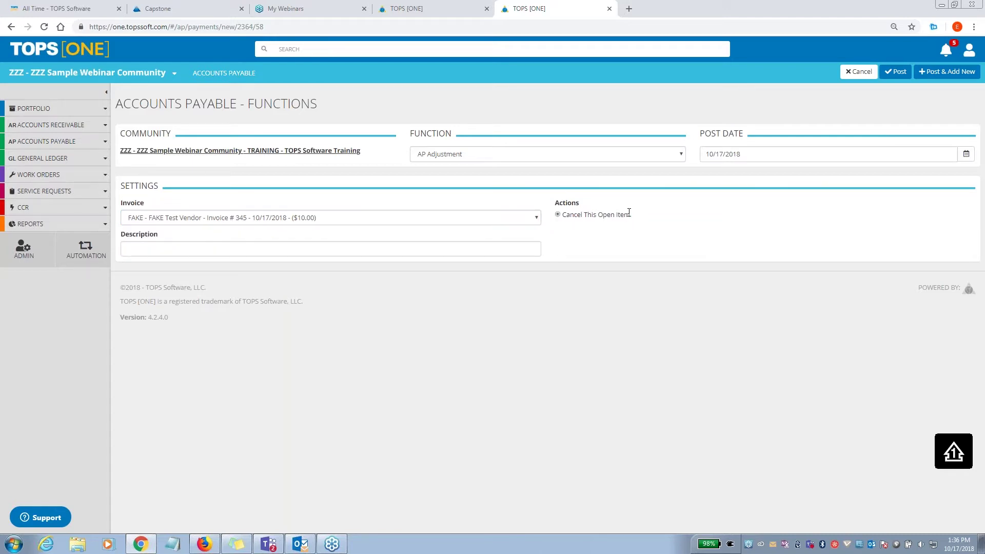
click(128, 249)
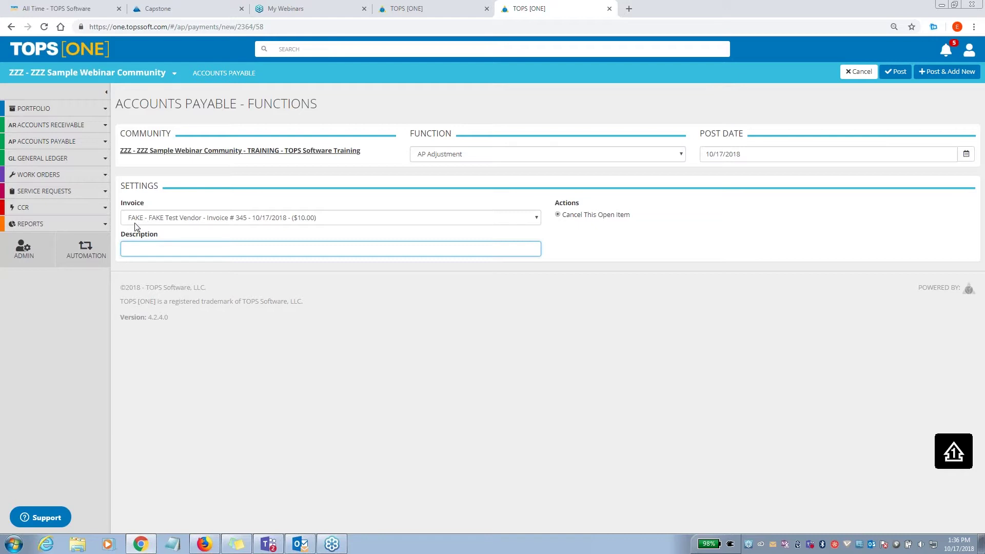
text(test)
drag(704, 137, 750, 140)
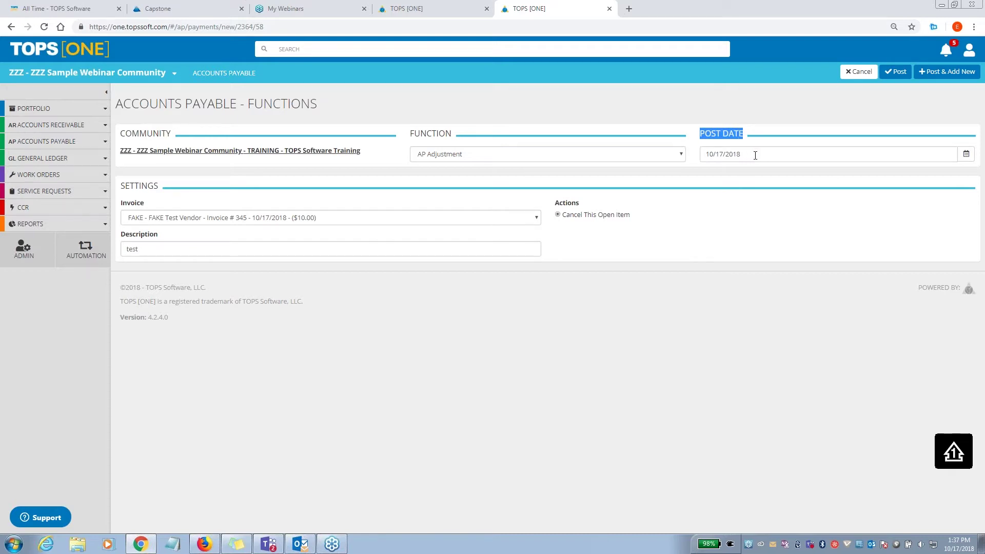
click(755, 155)
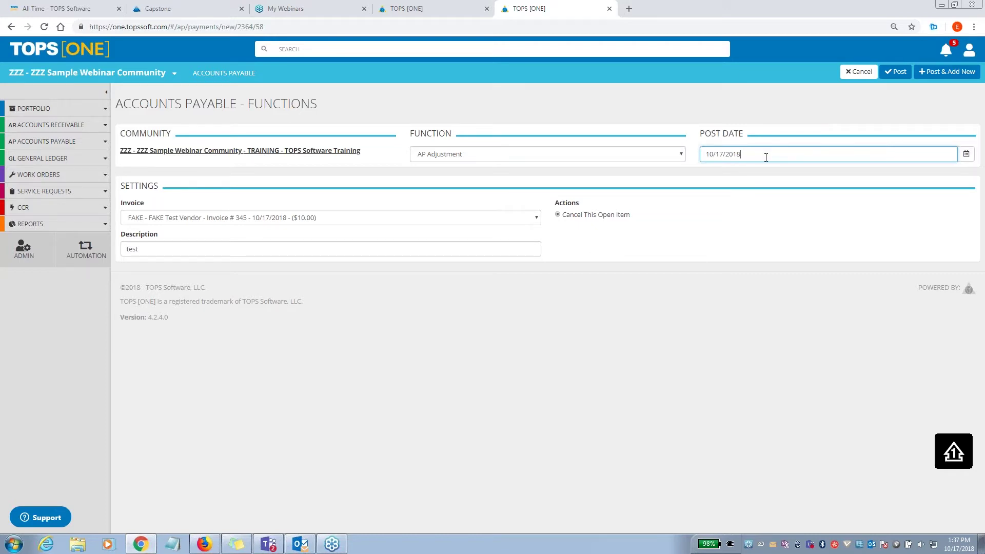
click(898, 75)
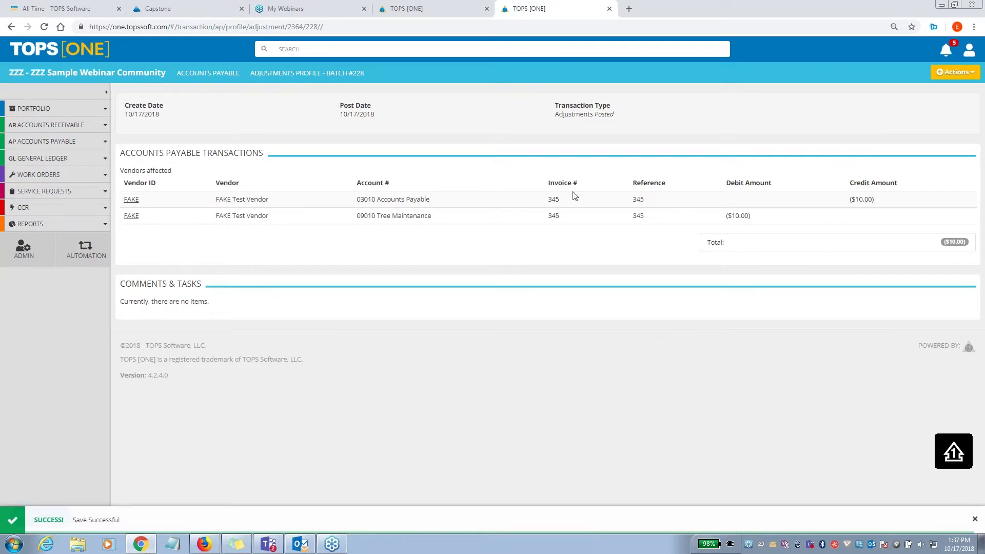
click(938, 76)
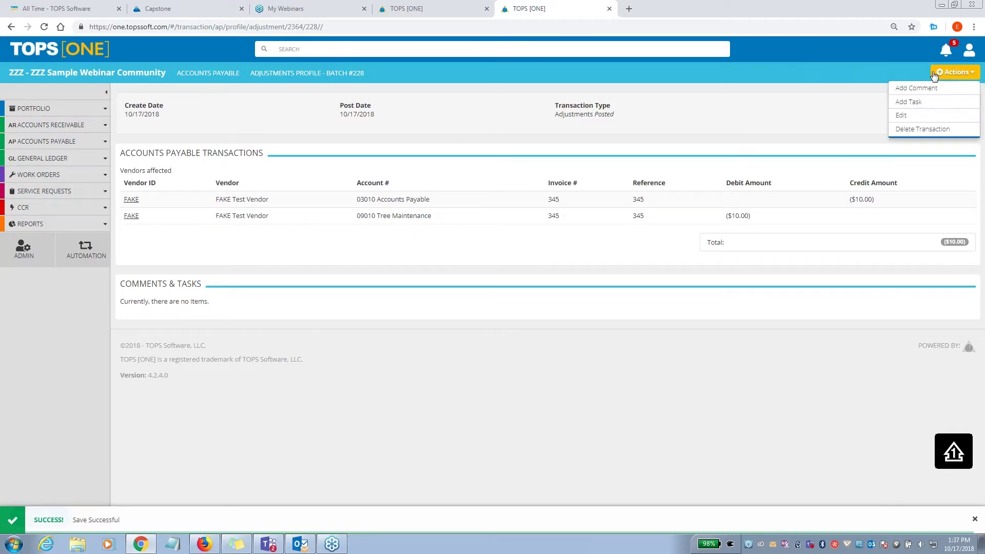
click(939, 76)
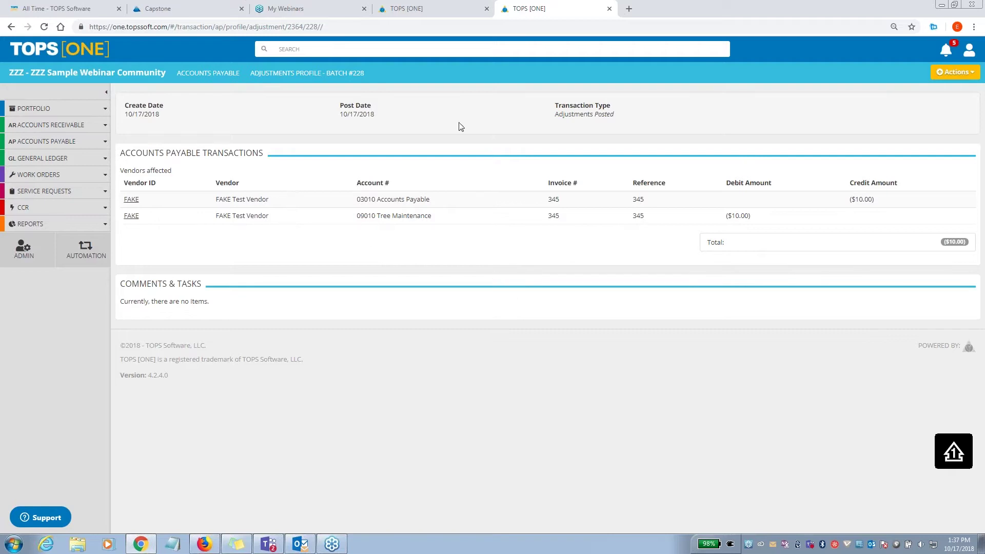
click(949, 73)
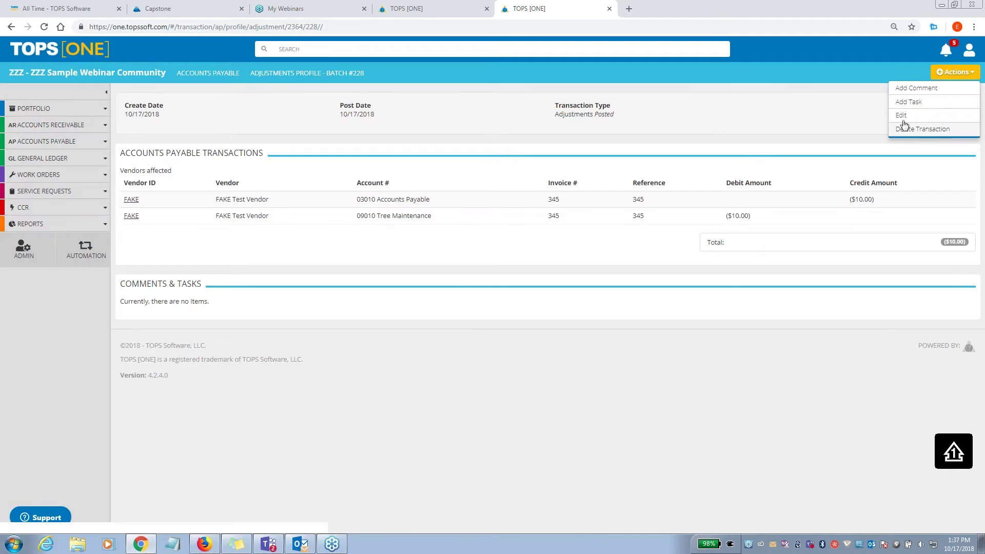
click(733, 121)
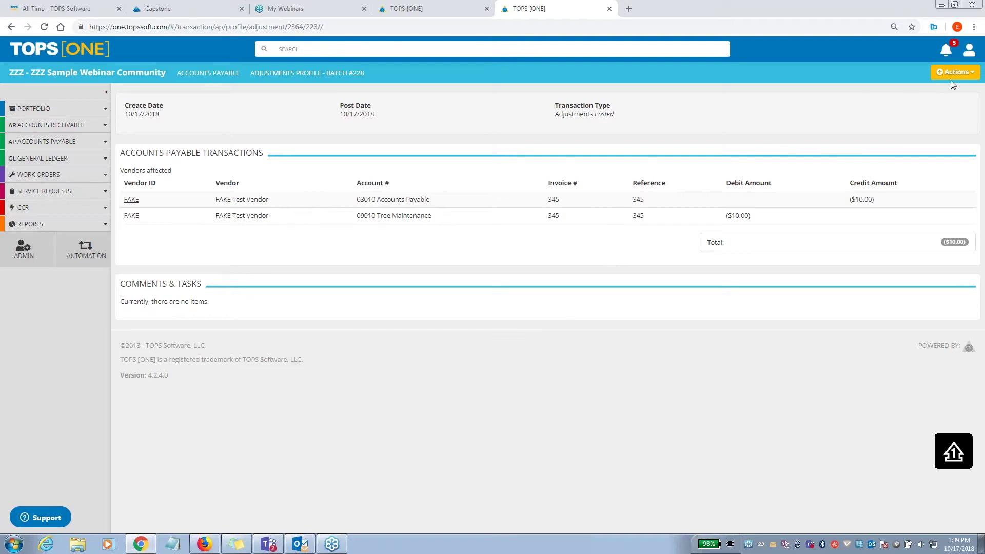
click(970, 74)
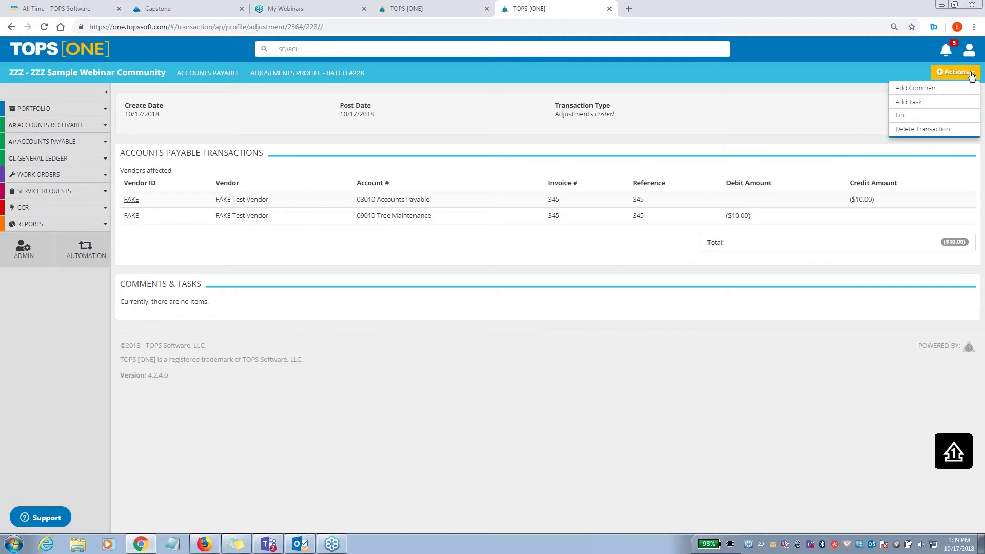
click(778, 123)
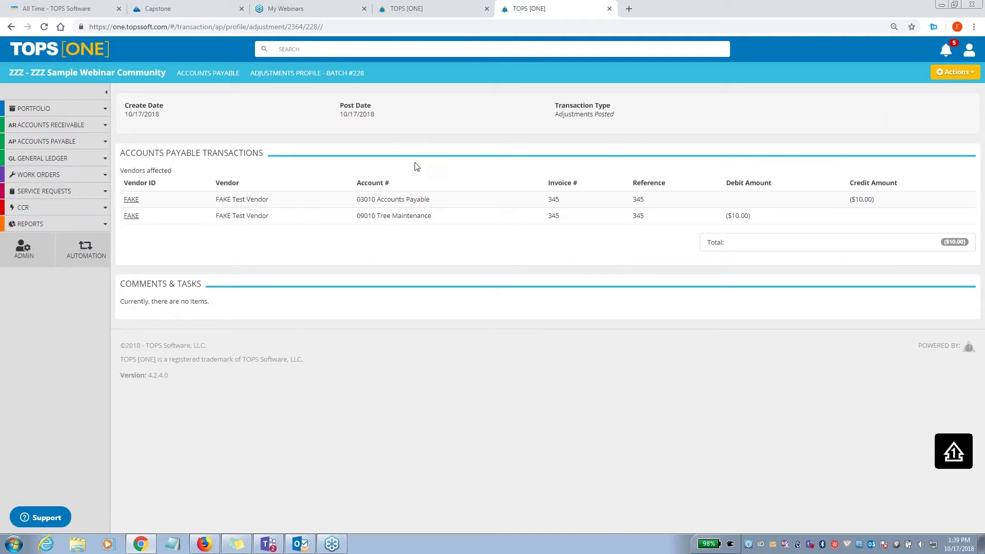
- Return to the accounts payable activity and open Bill 333 from the check 1011 entry to examine its details
click(68, 141)
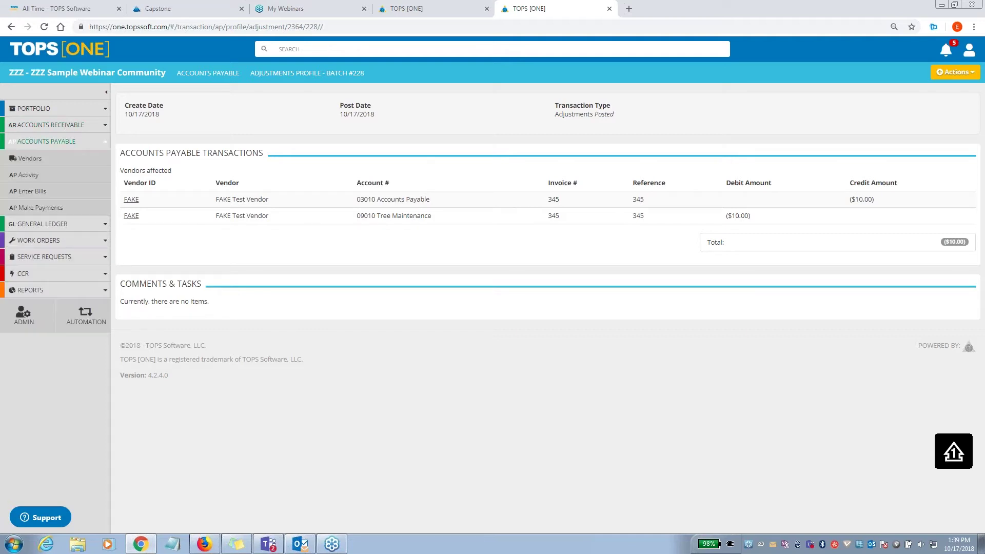
click(28, 175)
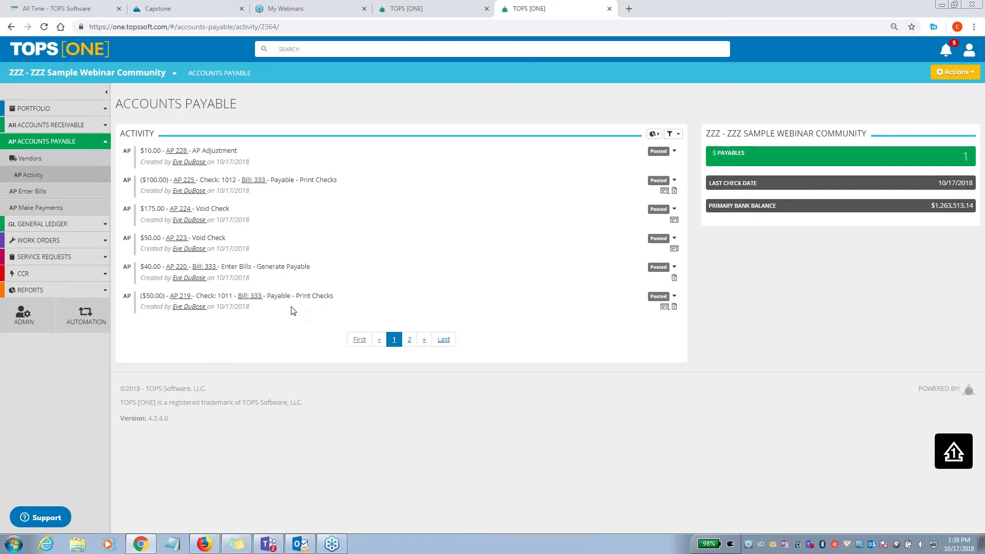
click(252, 300)
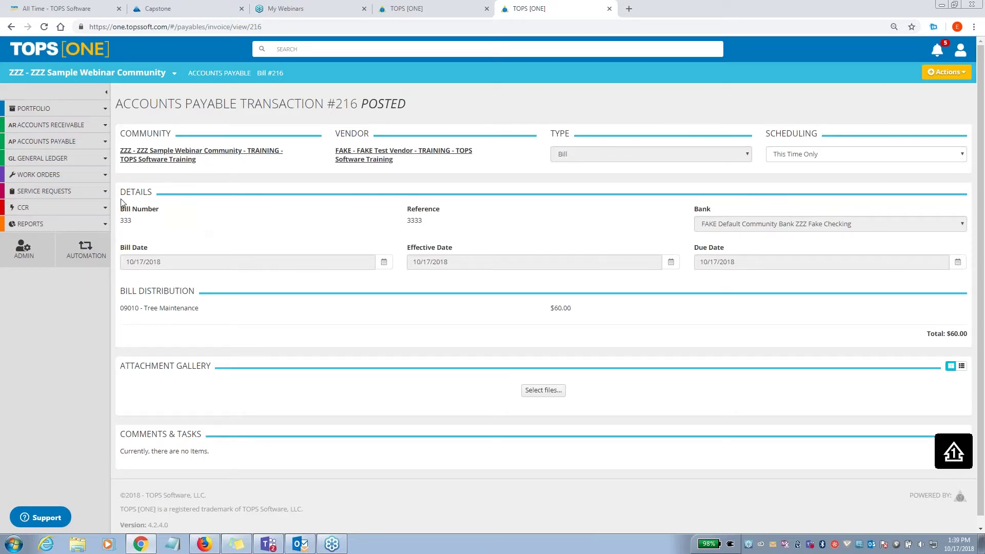
click(51, 144)
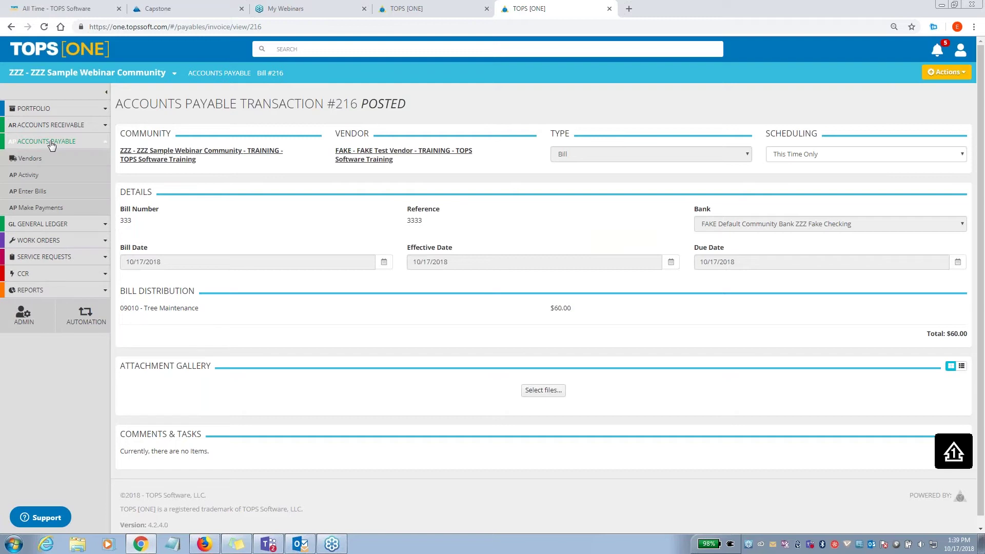
click(50, 160)
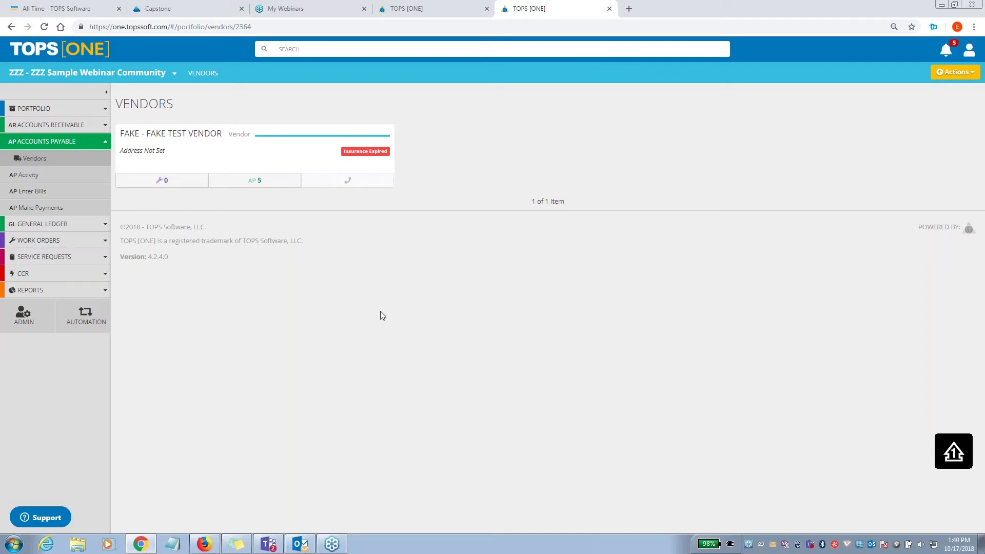
click(177, 134)
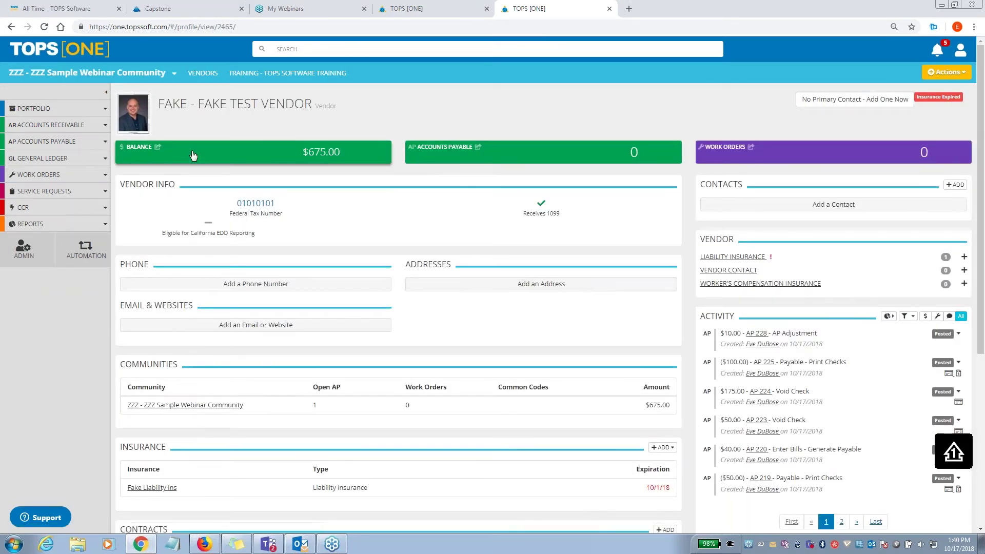
click(321, 156)
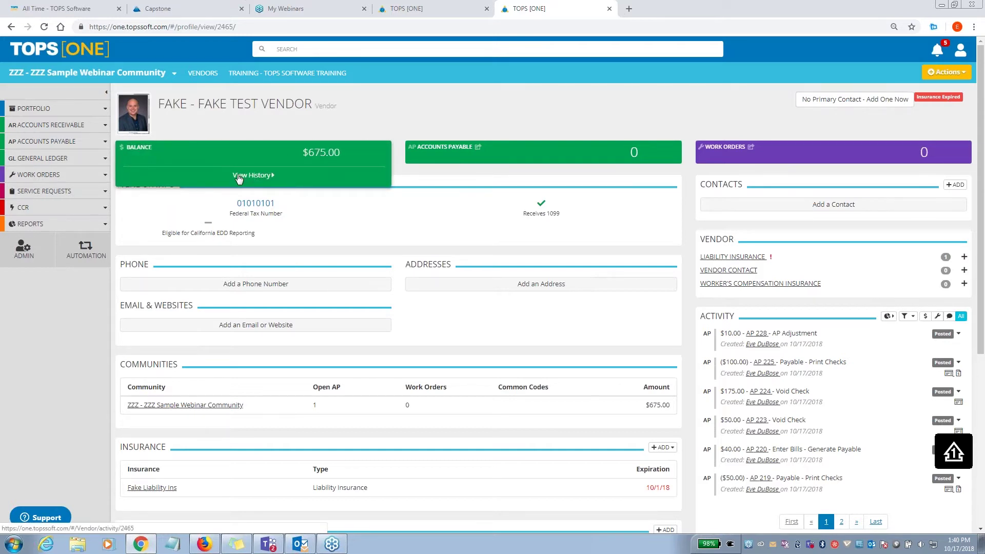
click(258, 176)
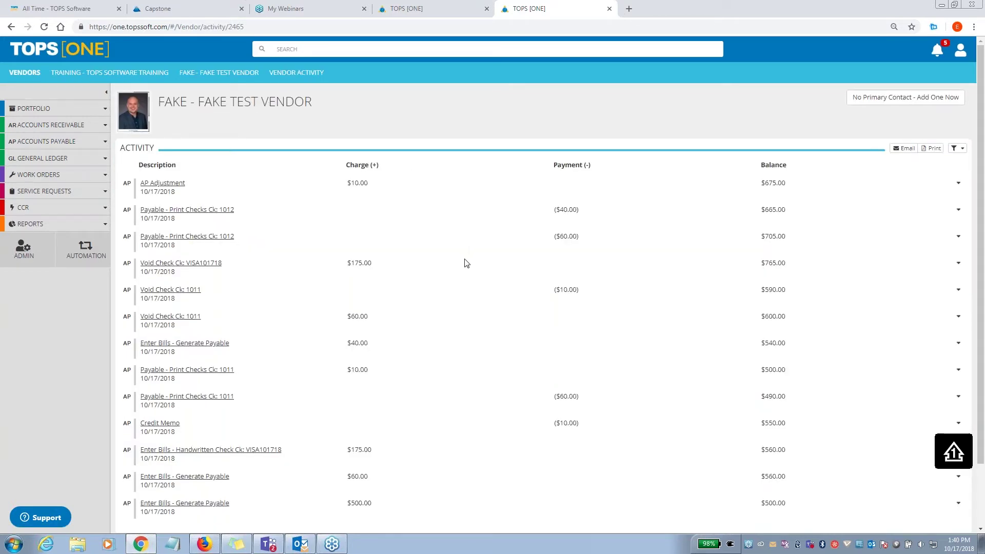
scroll(464, 262, down, 2)
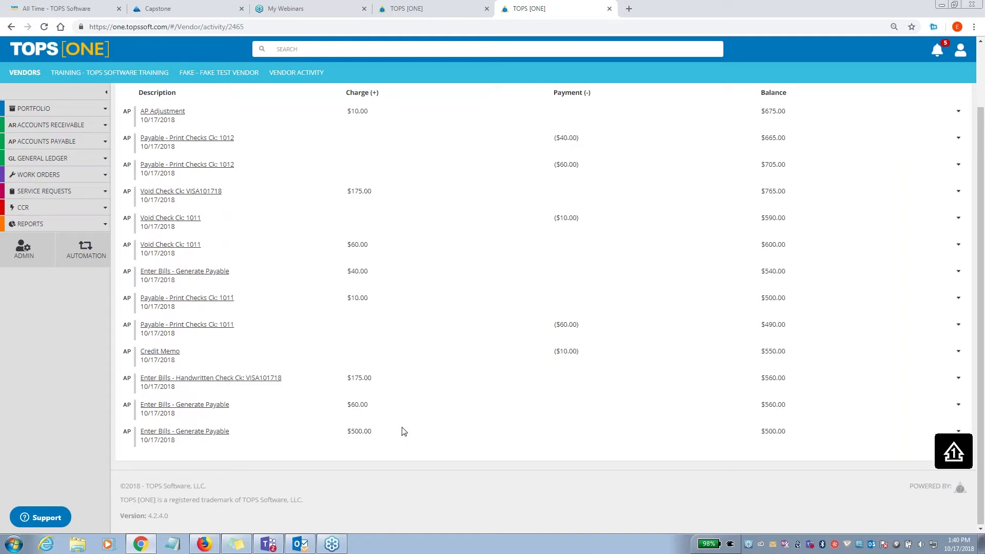
scroll(397, 384, up, 2)
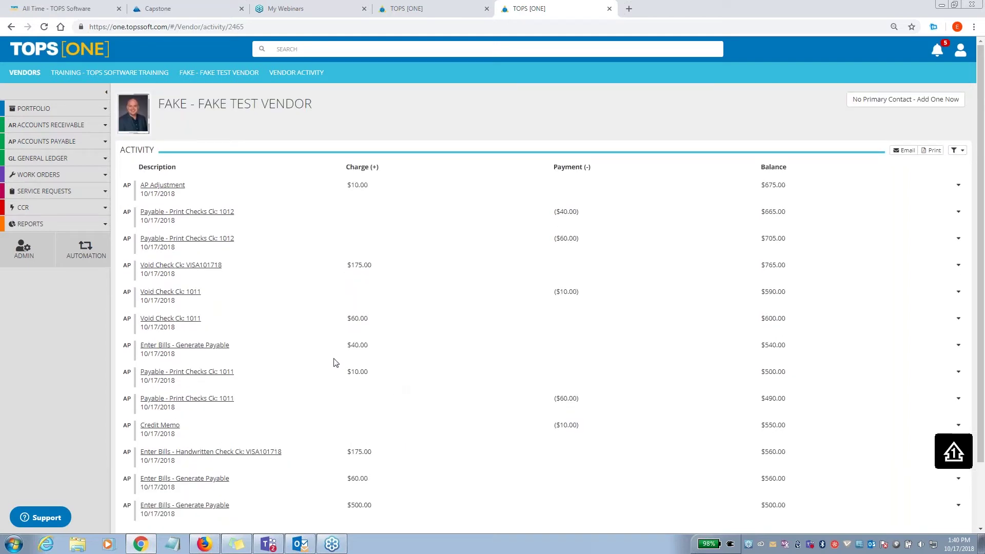
scroll(261, 389, down, 1)
scroll(262, 389, down, 2)
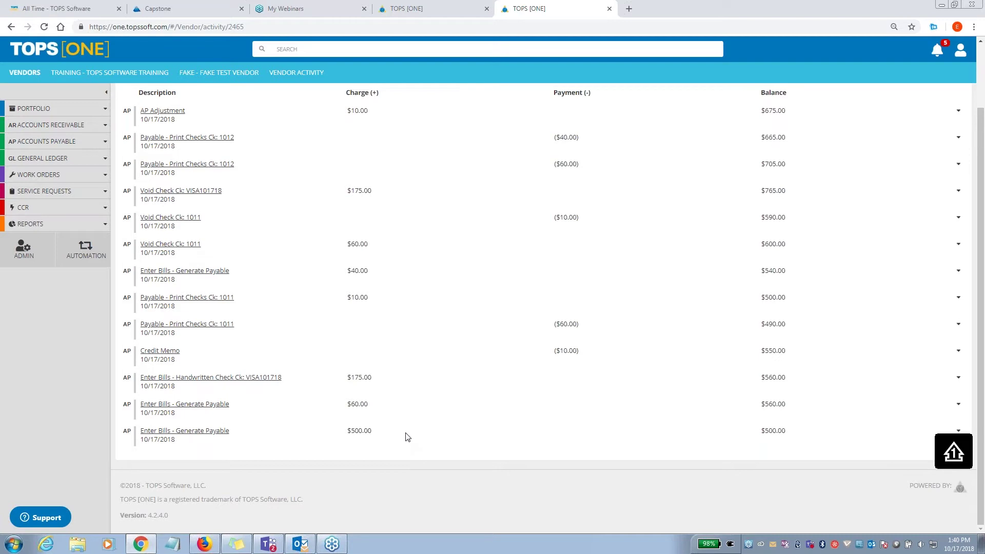
scroll(405, 437, up, 2)
scroll(405, 455, down, 1)
scroll(405, 455, down, 1)
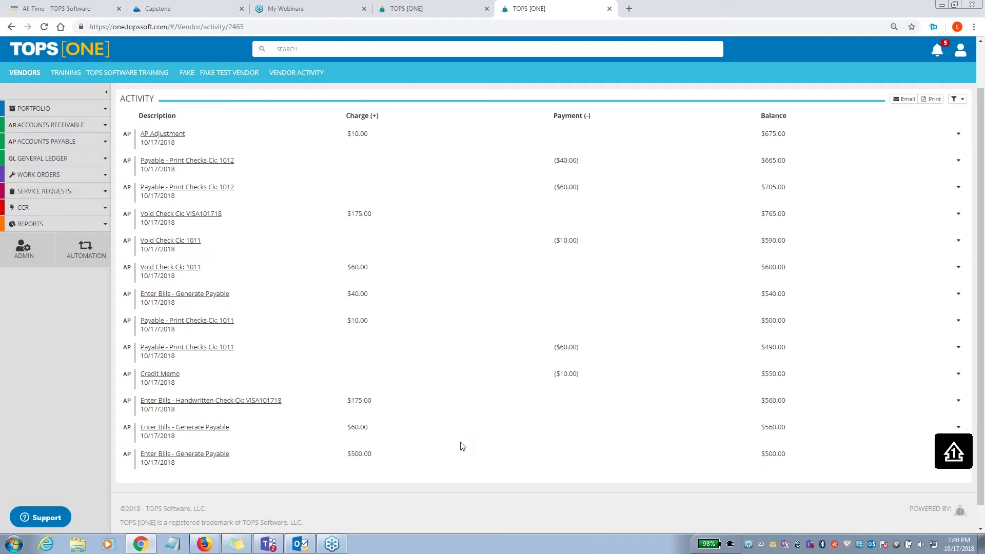
- Open the ($10.00) void entry for check 1011 in a separate browser tab, review its transaction detail, and close that tab
right_click(180, 243)
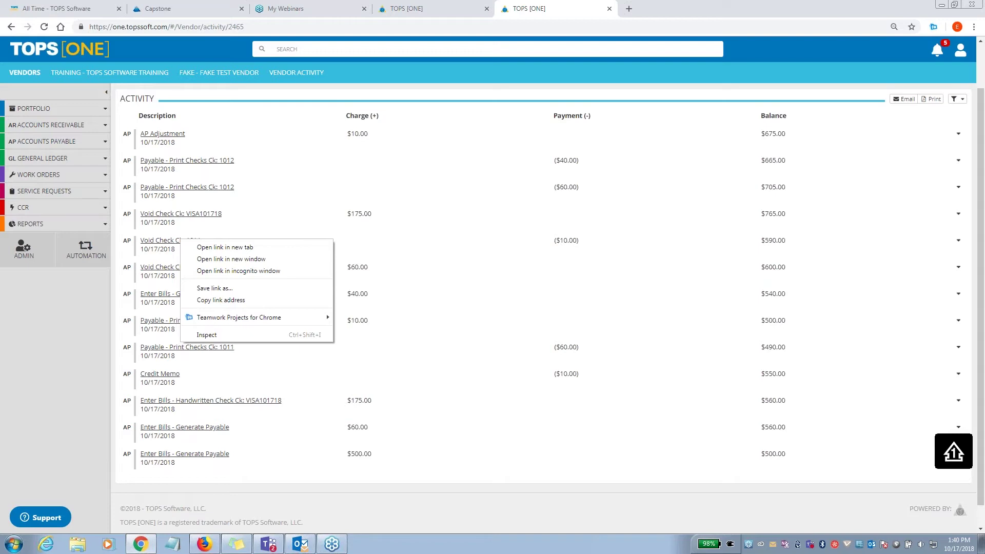
click(218, 248)
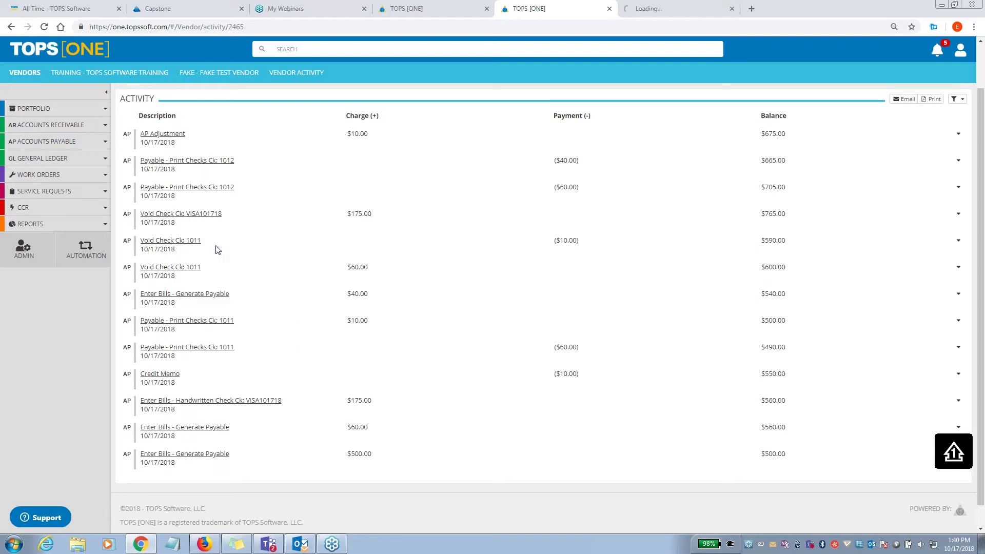
click(641, 11)
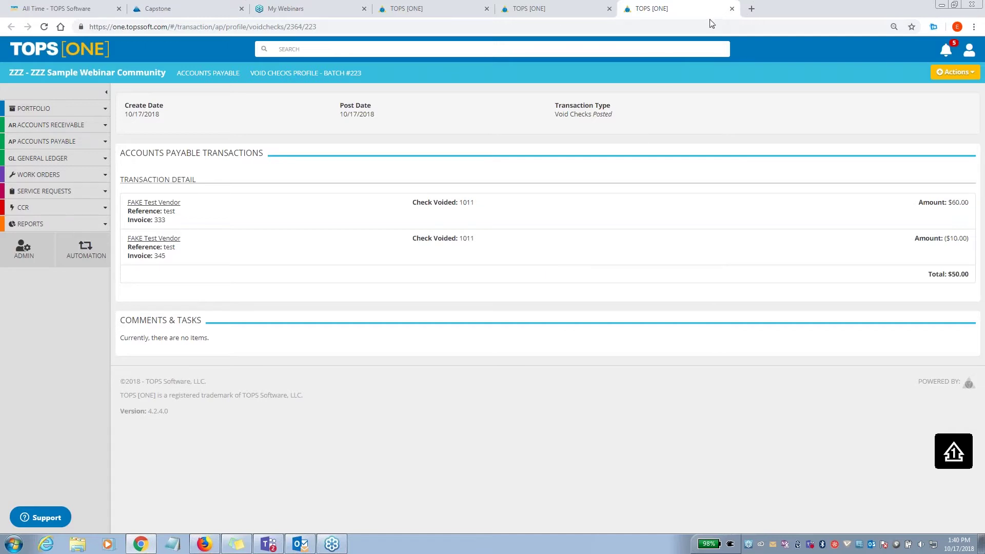
click(732, 9)
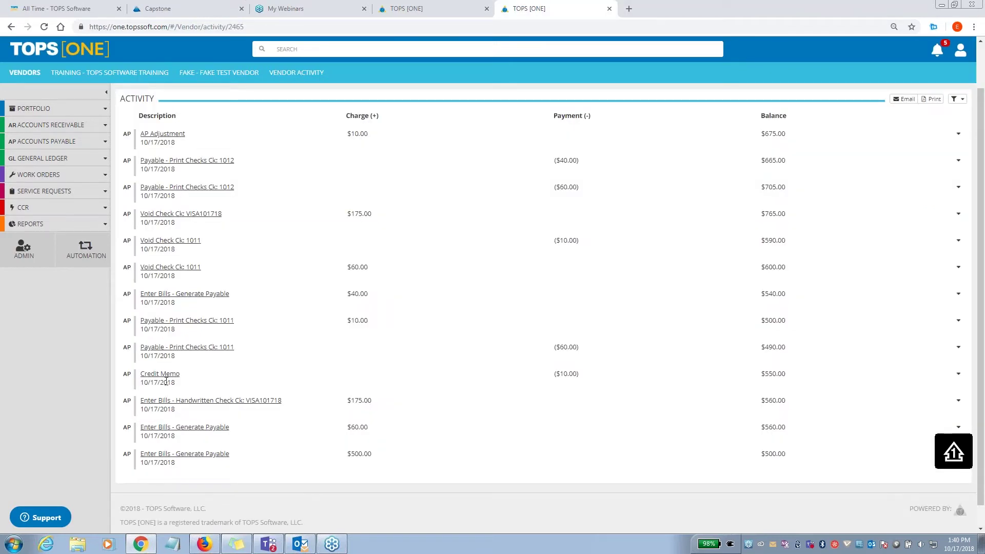
- Open the AP Adjustment entry from the vendor's activity to review it, and open the vendor's profile from its transaction lines
click(171, 137)
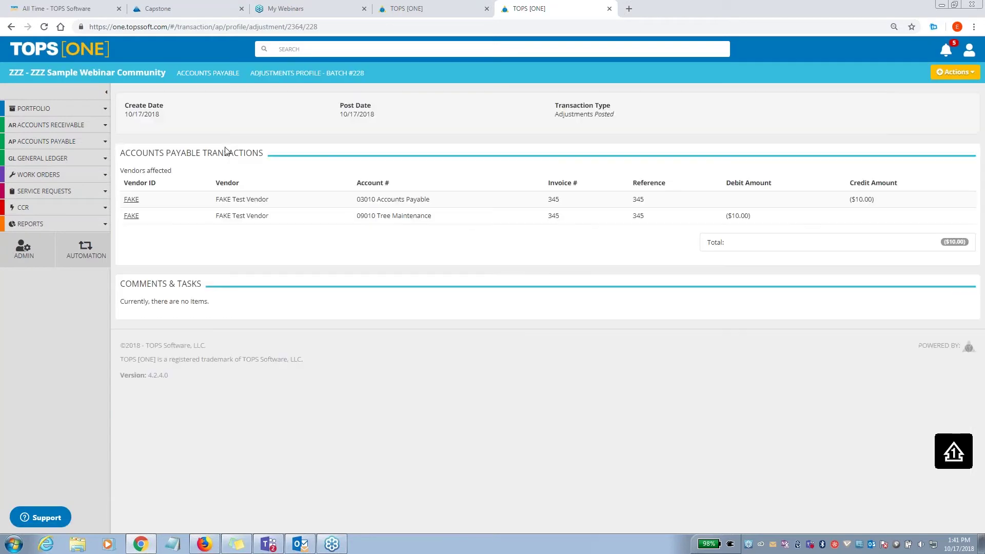
click(130, 201)
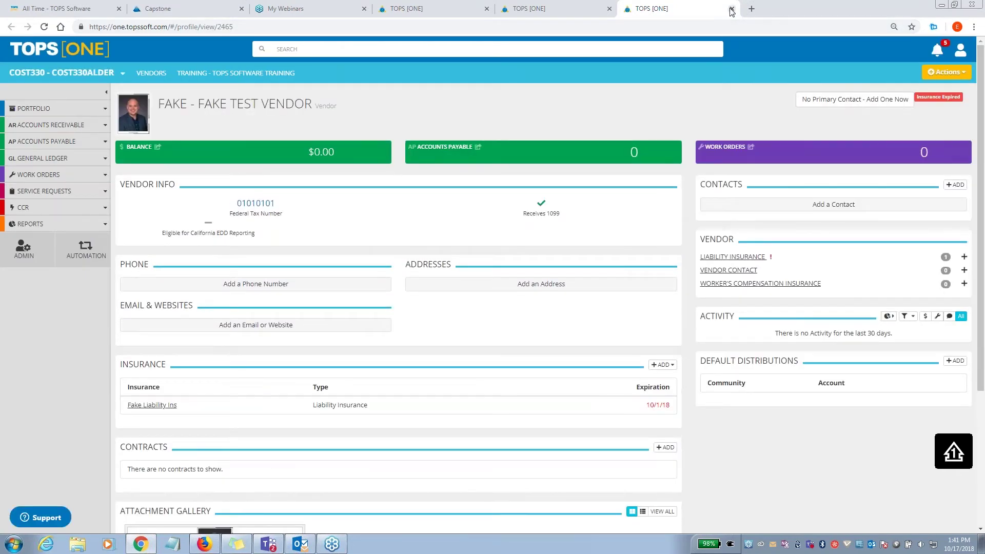
- Close the vendor profile tab, open the standard reports, and run the Accounts Payable Vendor Report for all vendors
click(731, 10)
click(79, 145)
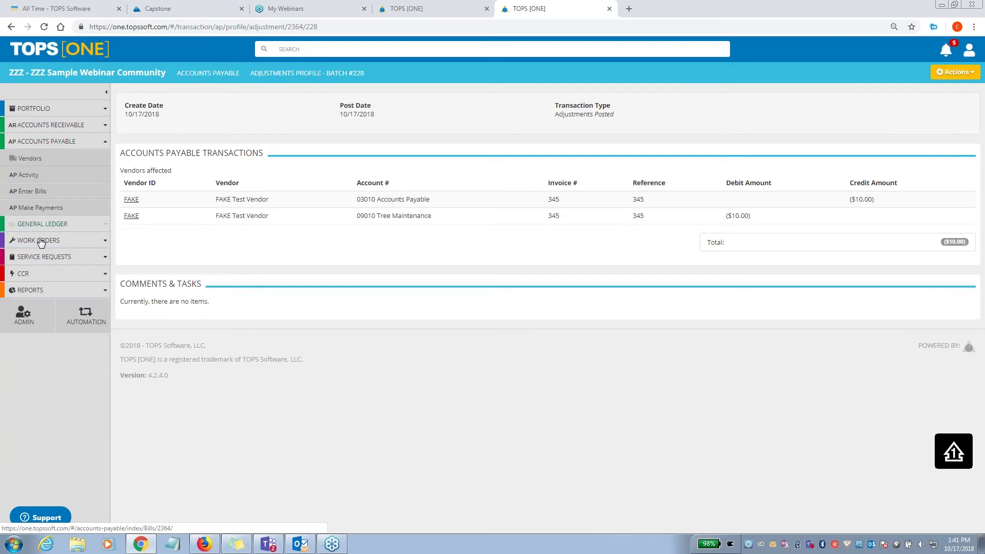
click(37, 291)
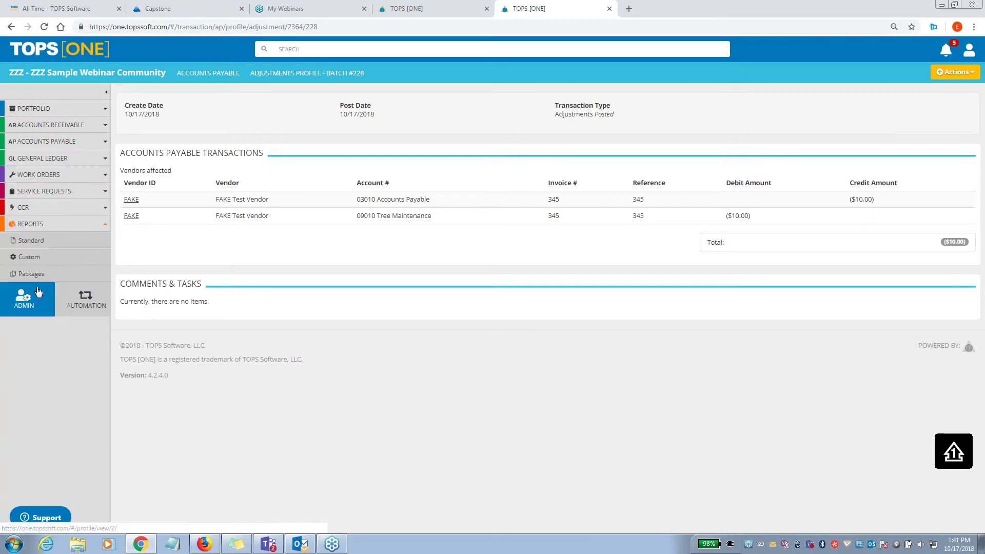
click(67, 245)
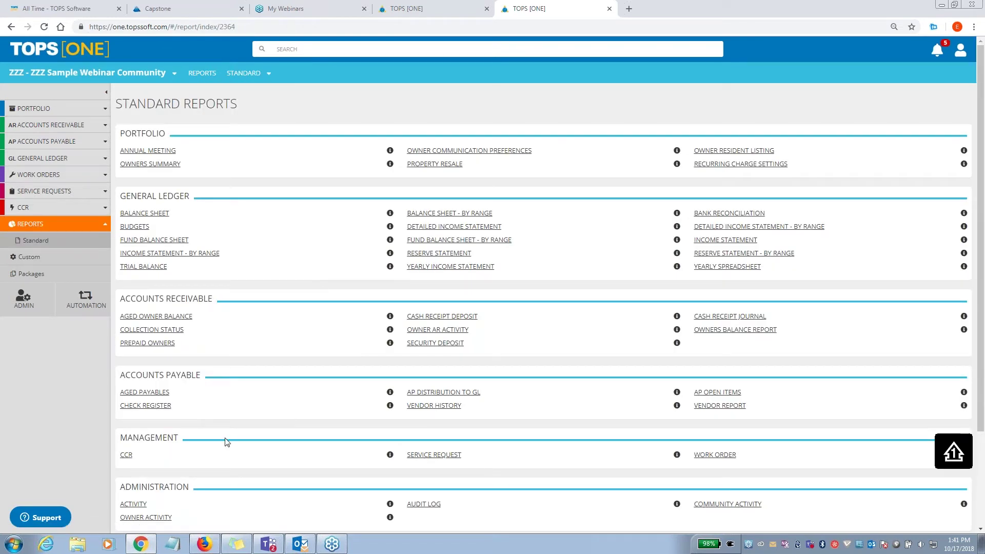
drag(121, 374, 207, 376)
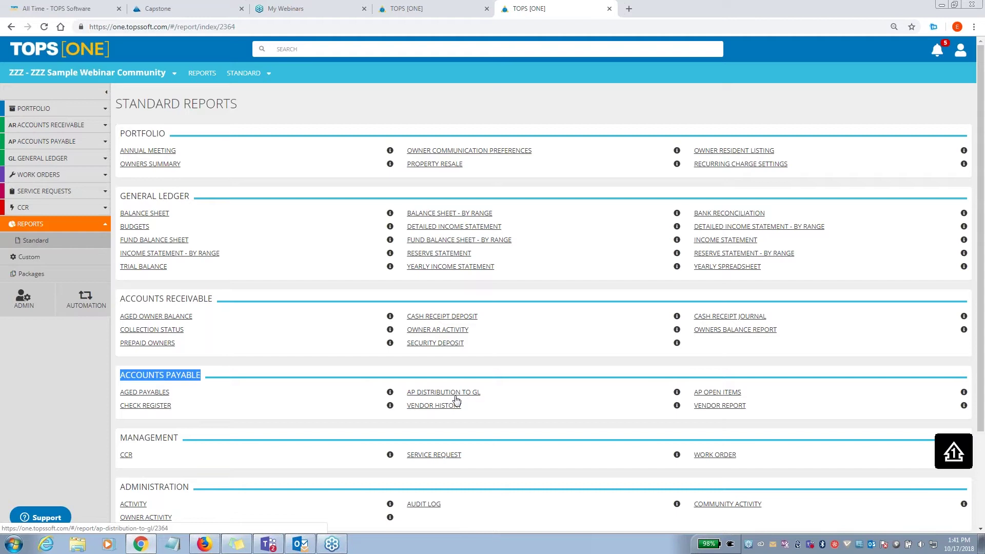
click(733, 406)
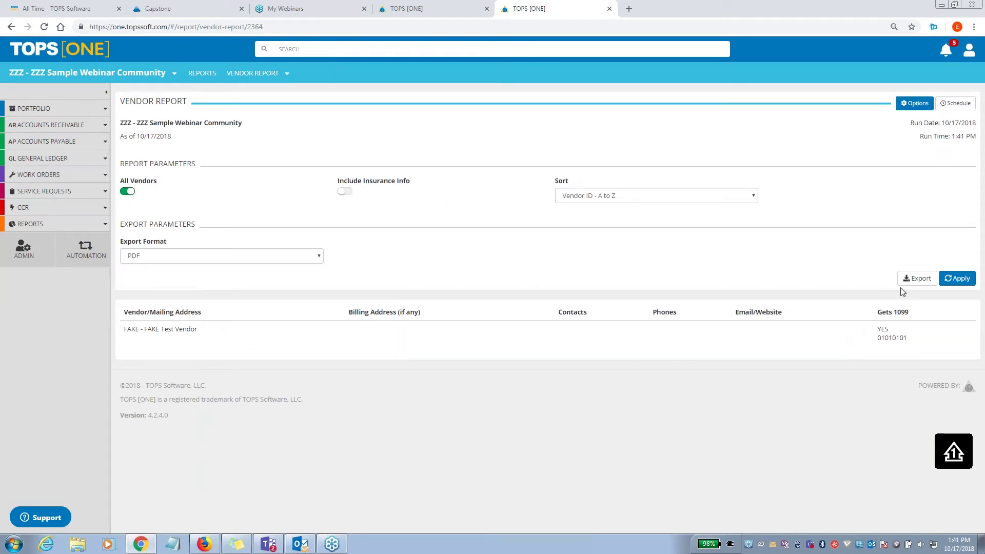
click(957, 278)
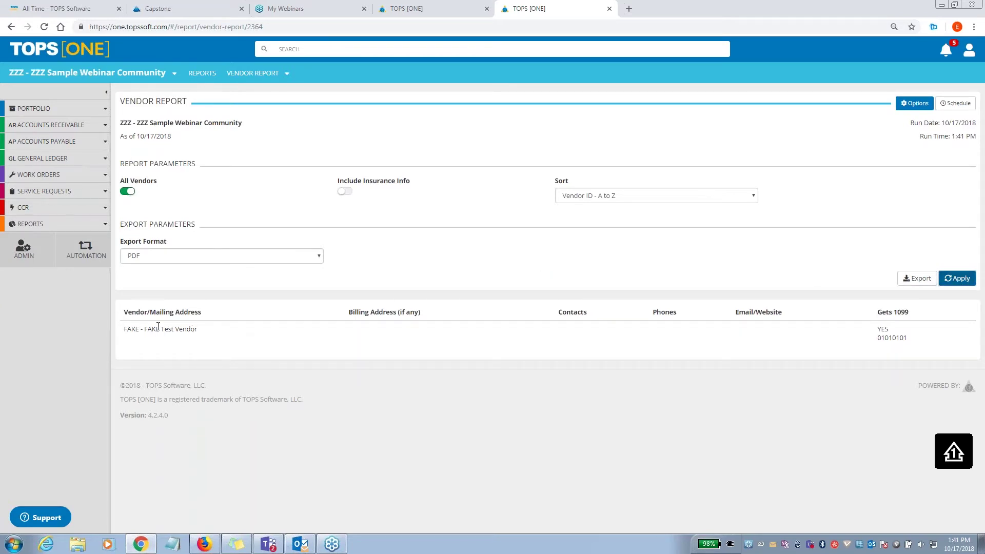
- Return to the standard reports and run the Check Register with an end date of 11/01/2018
click(210, 75)
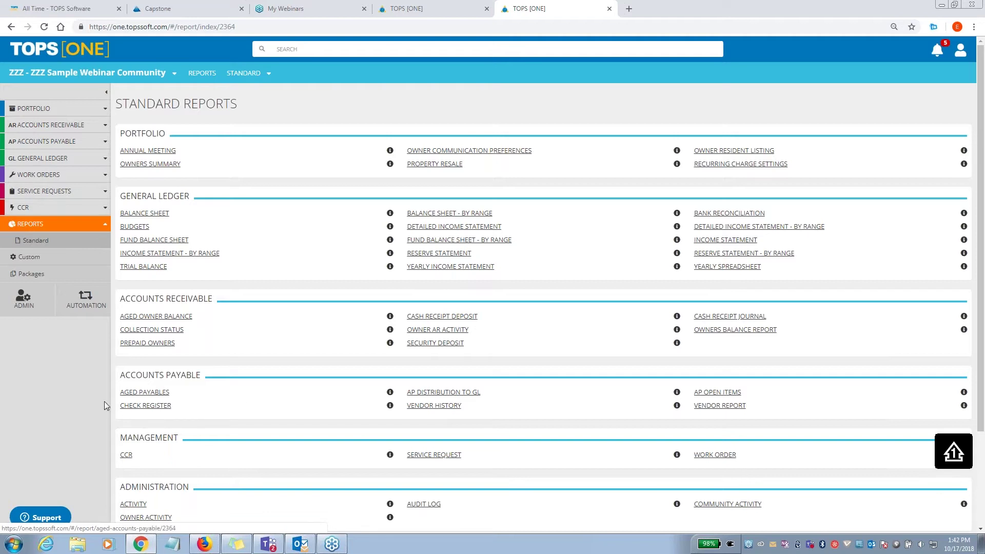
click(133, 406)
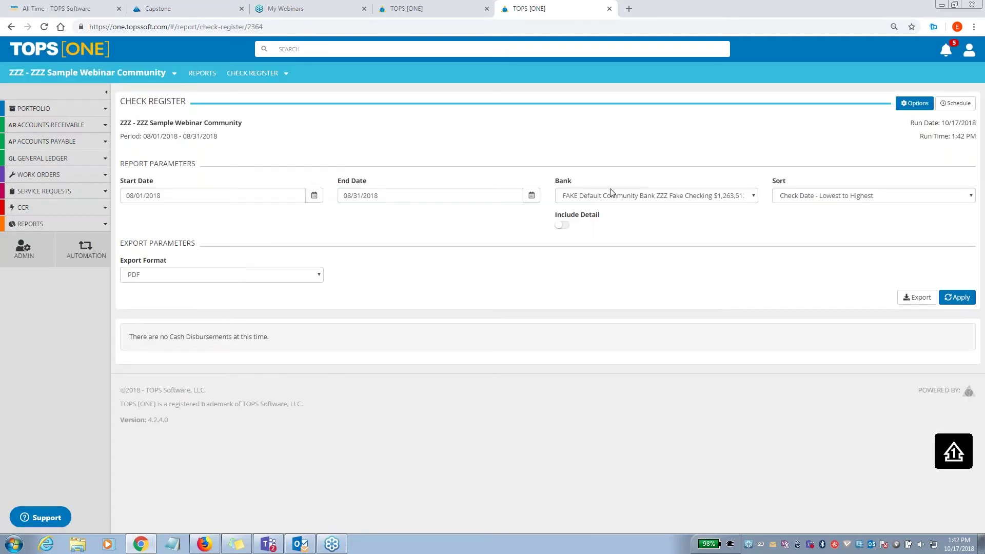
click(531, 197)
click(450, 212)
click(450, 212)
click(449, 211)
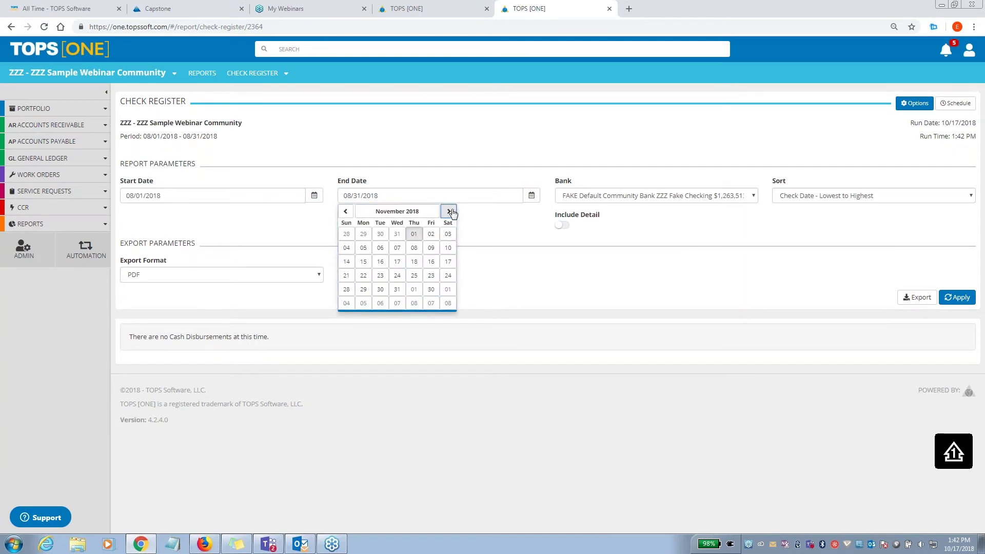
click(414, 234)
click(955, 297)
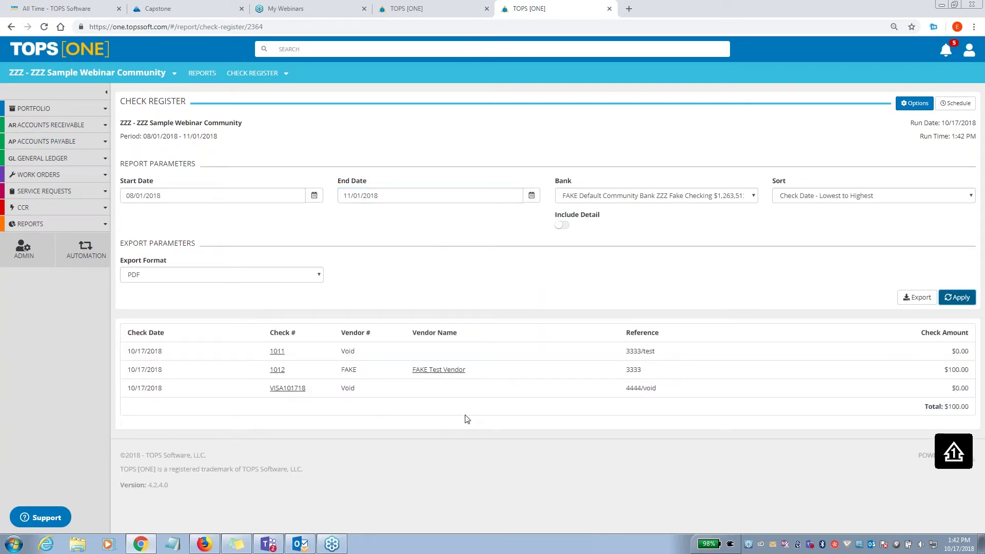
- Open voided check VISA101718 from the register in a separate browser tab, review its transaction detail, and close that tab
right_click(295, 392)
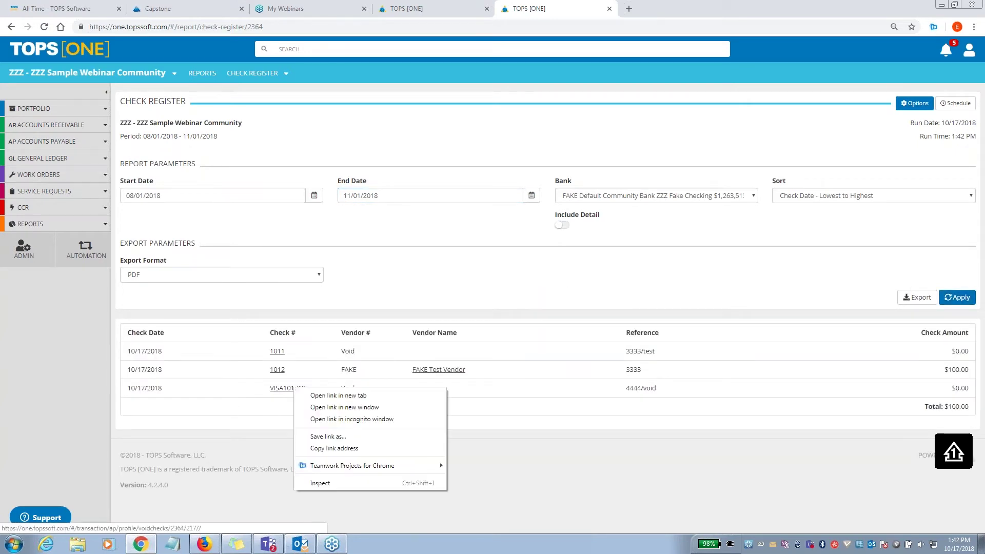
click(319, 398)
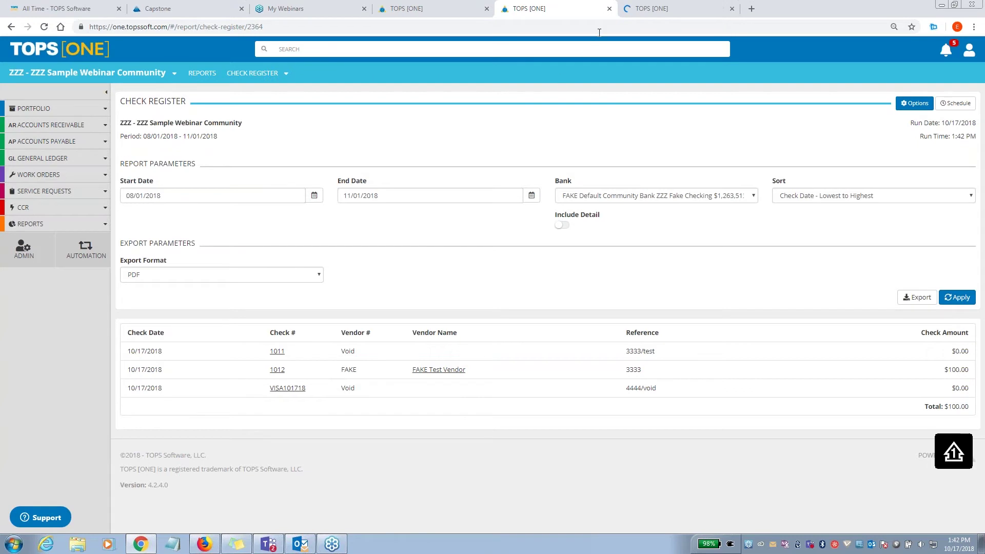
click(650, 14)
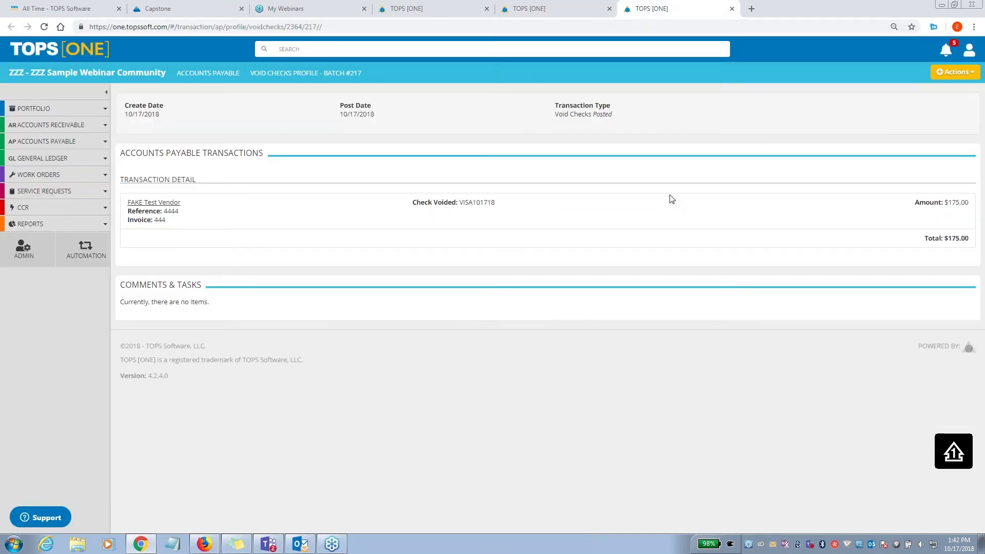
click(732, 9)
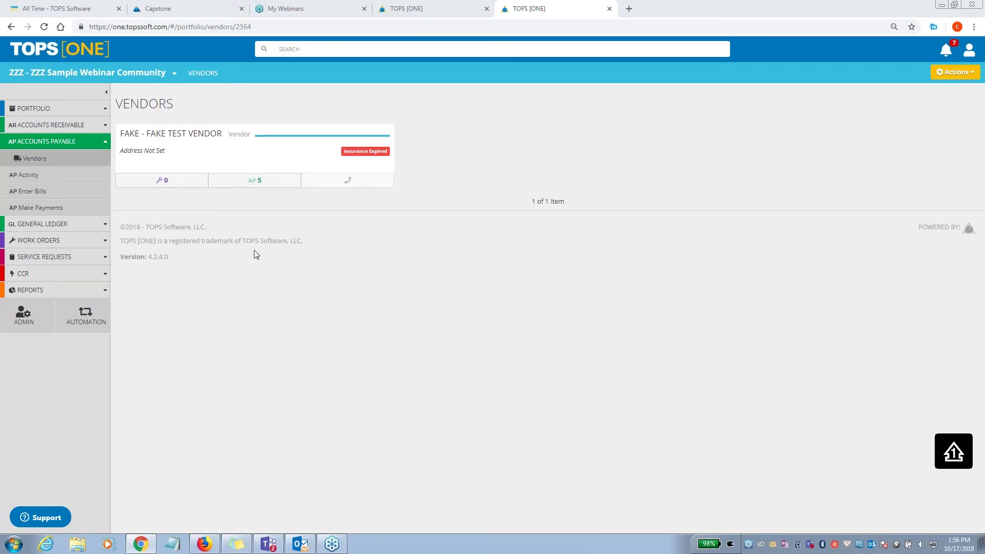
- Open the TOPS Software Training admin profile, find its Vendors section, and display the full vendor list
click(24, 316)
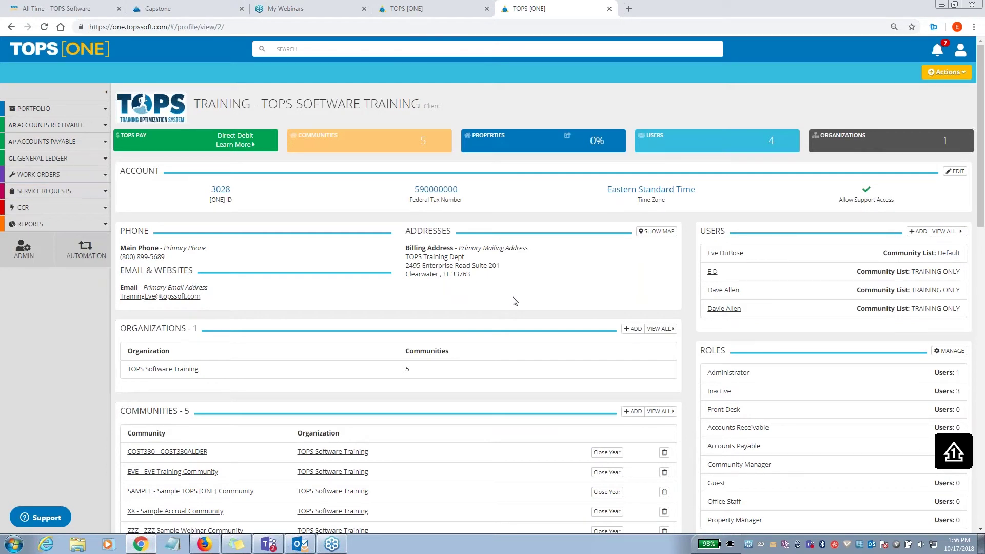
scroll(514, 301, down, 1)
scroll(515, 301, down, 3)
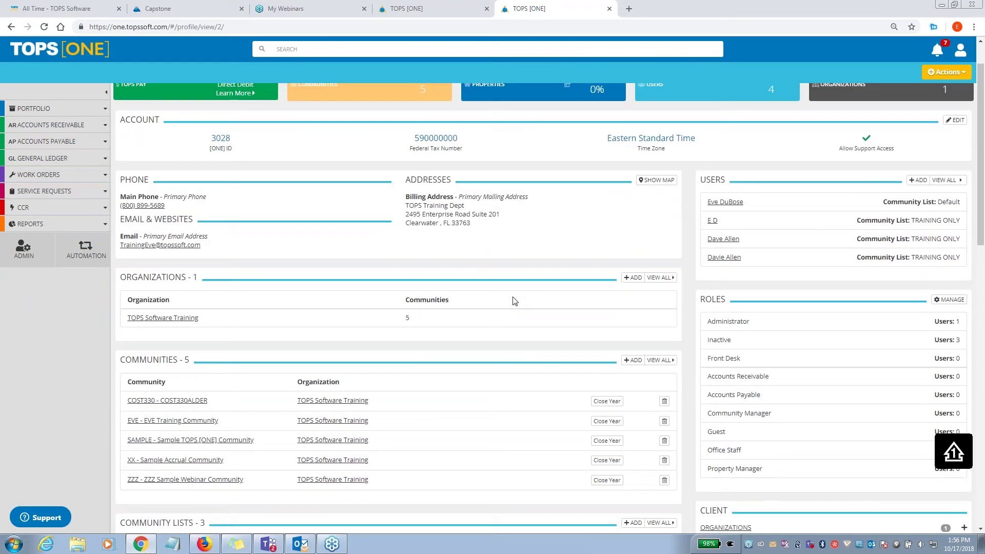
scroll(388, 281, down, 6)
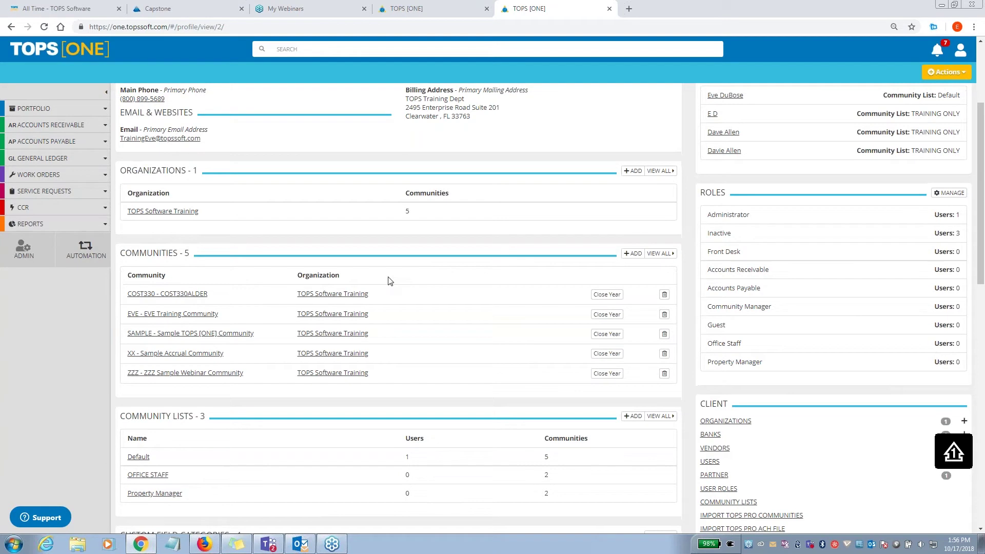
scroll(386, 281, down, 2)
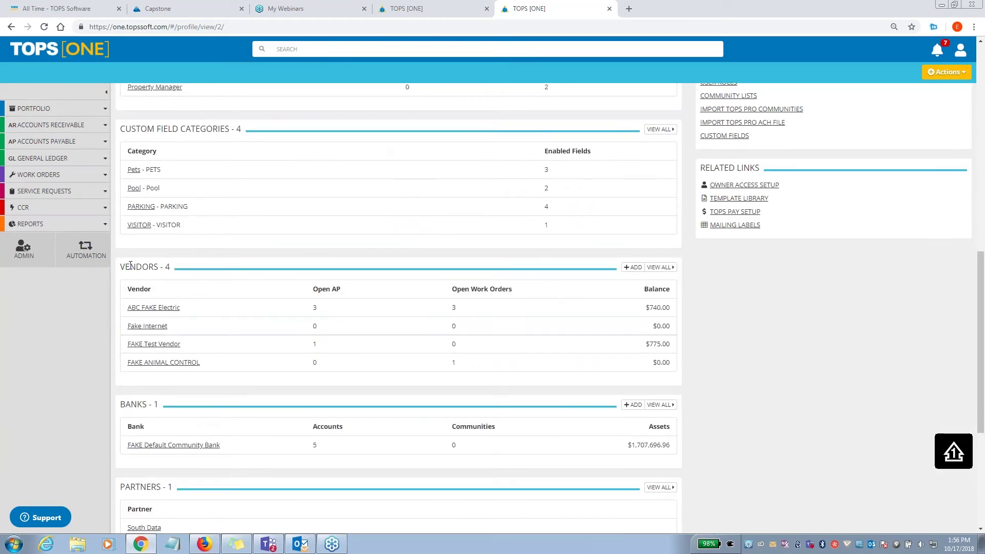
drag(135, 263, 190, 269)
click(660, 269)
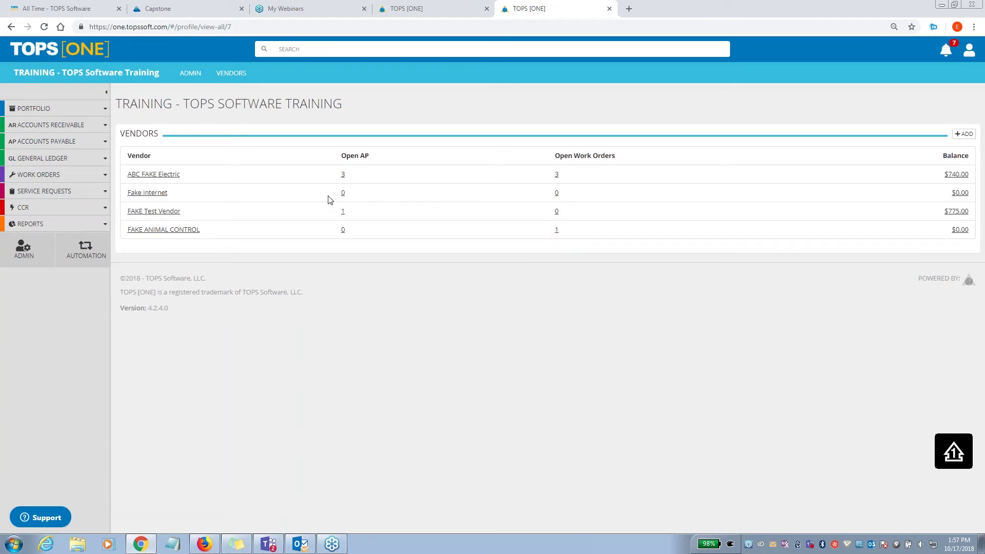
- Open the Fake Internet vendor's profile, check its available actions, and open its balance history
click(150, 194)
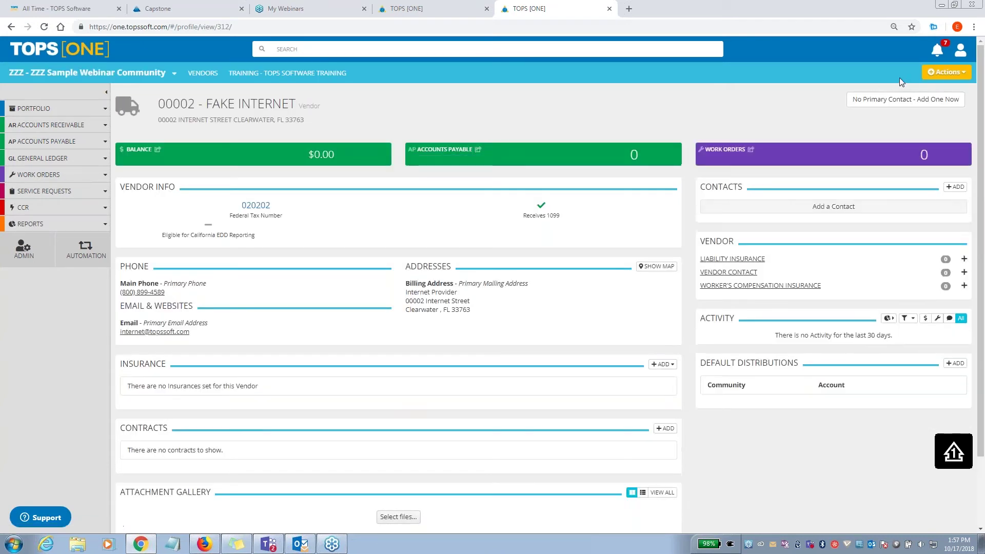
click(933, 75)
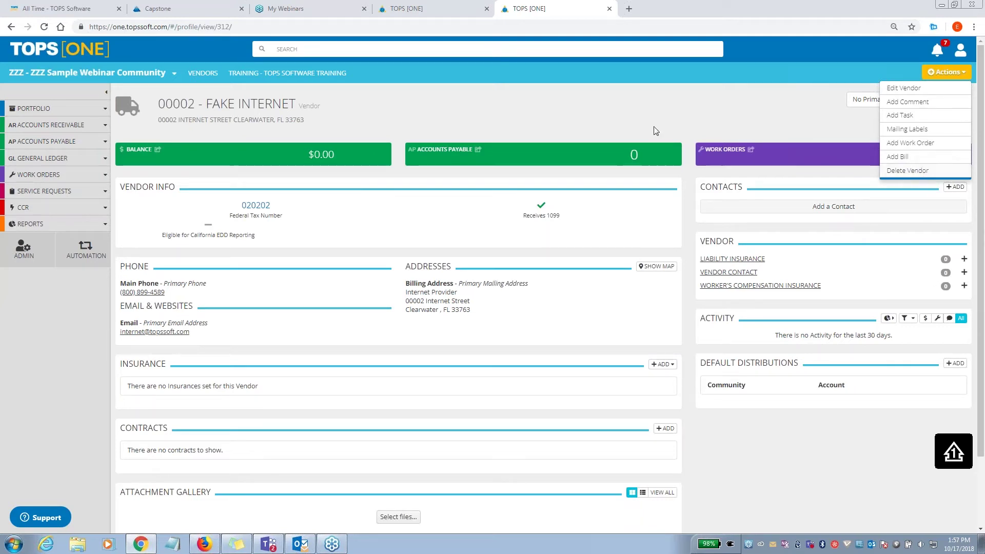
click(279, 157)
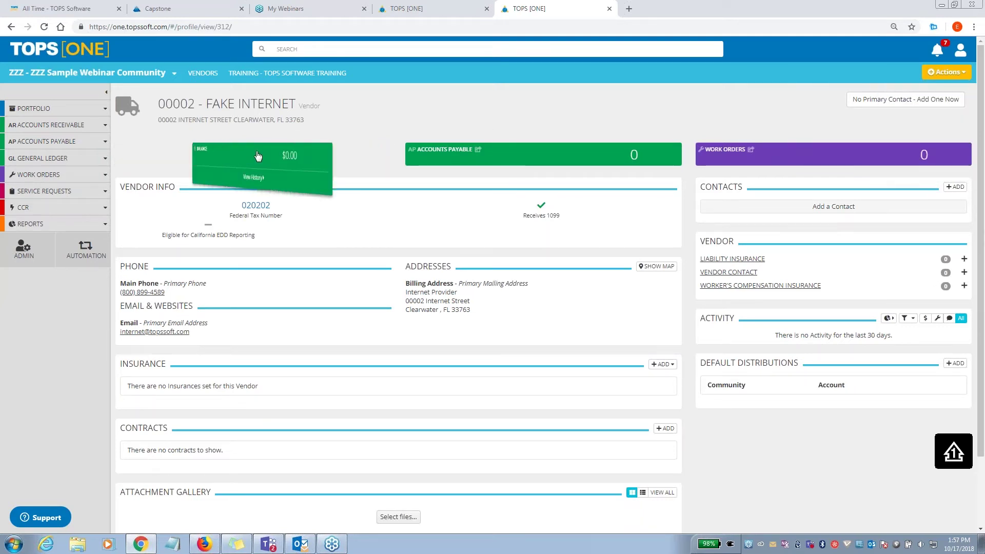
click(254, 178)
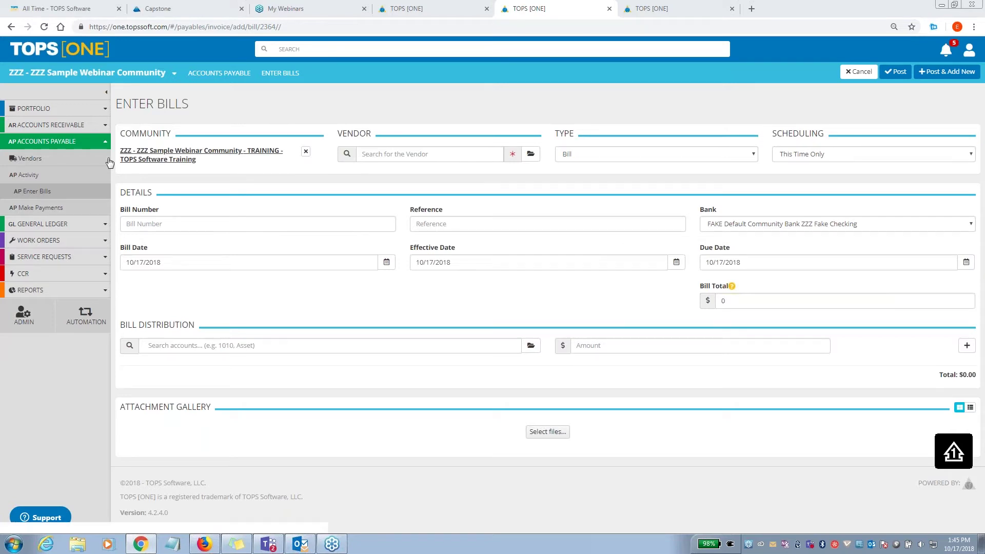
- From the accounts payable activity, open the last check's transaction, view the printed check 1012 with its reference column, and close the PDF
click(70, 172)
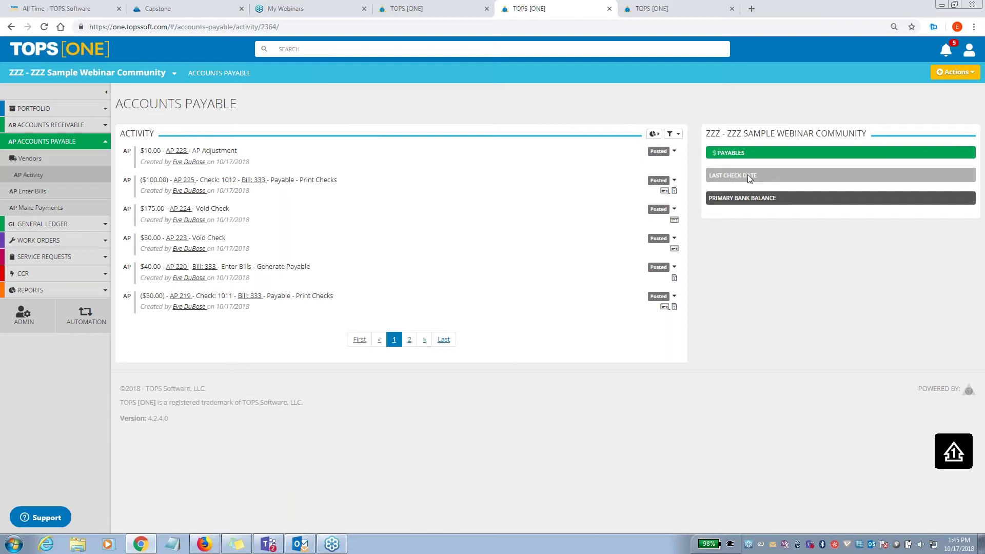
click(746, 176)
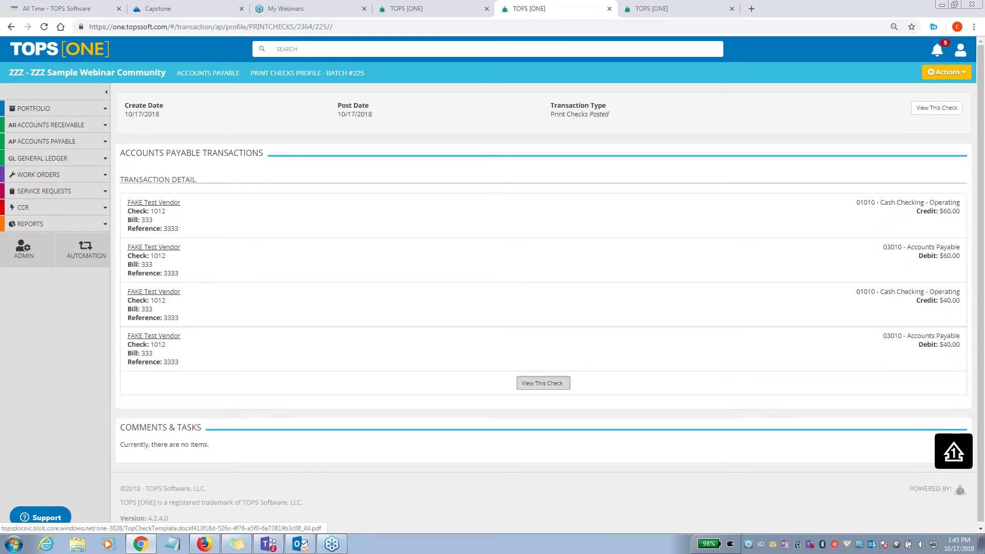
click(543, 383)
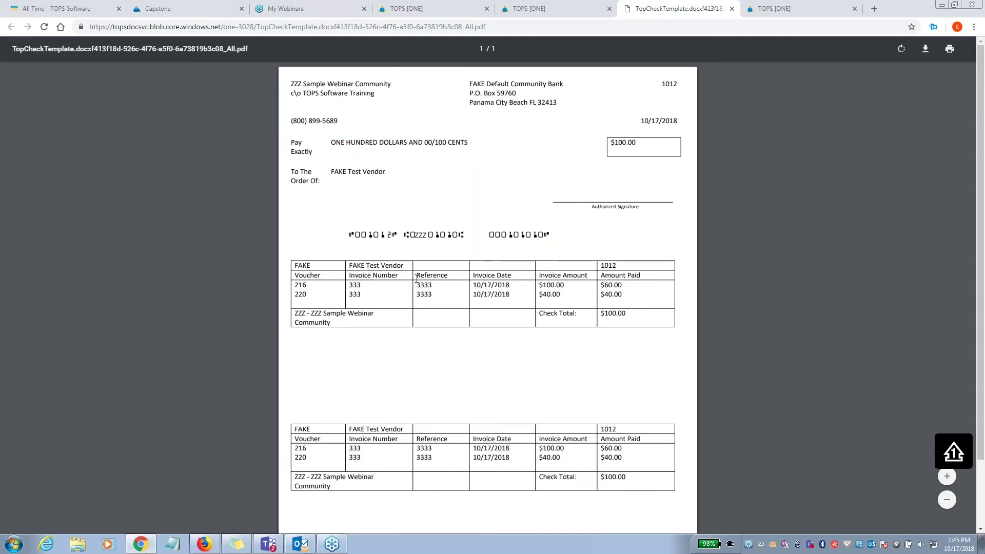
drag(415, 275, 453, 275)
click(434, 288)
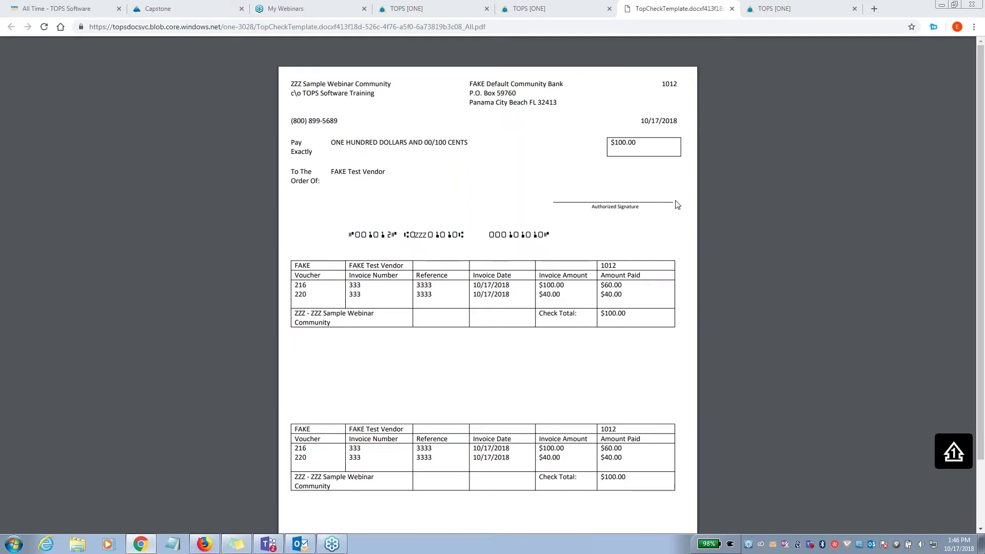
click(732, 9)
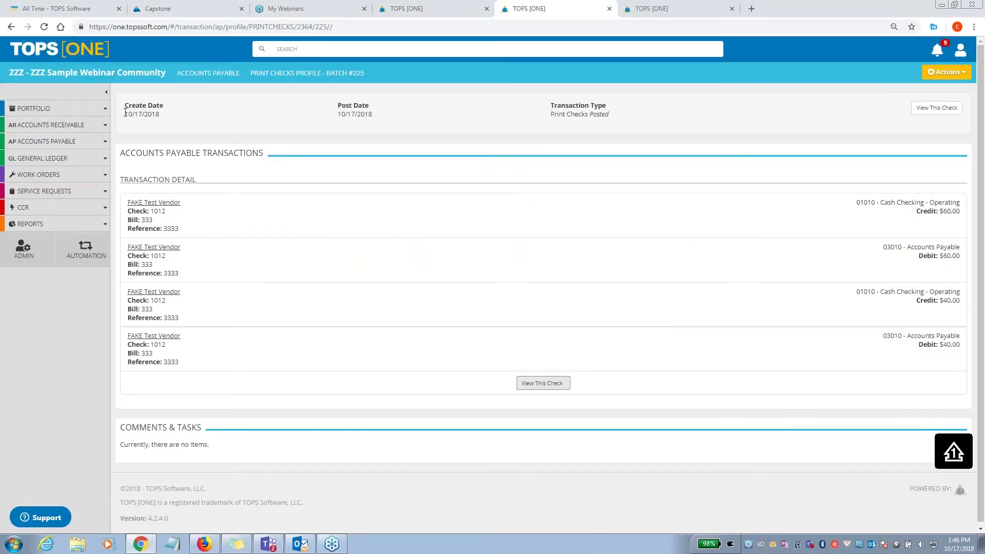
- Start a new accounts payable bill and select FAKE Test Vendor as its vendor
click(66, 143)
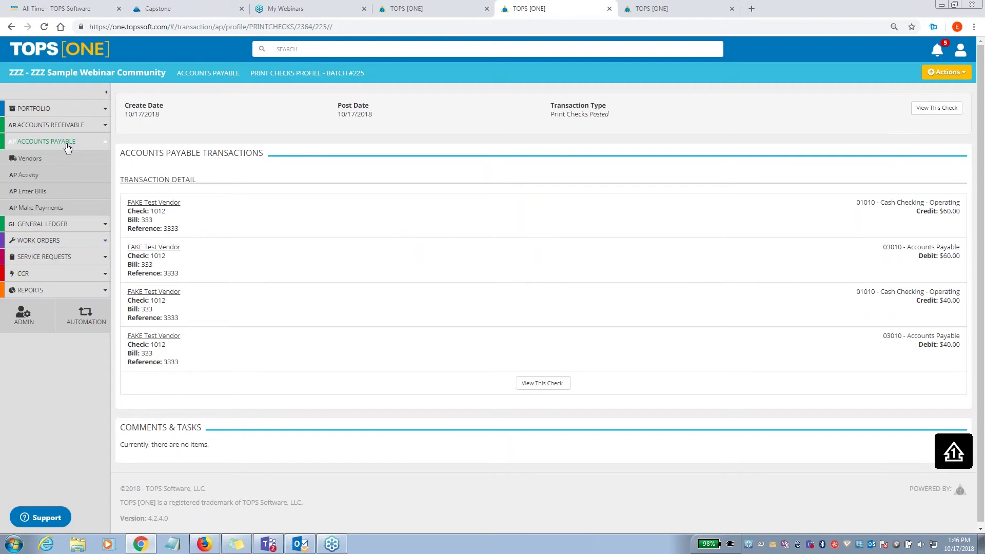
click(62, 191)
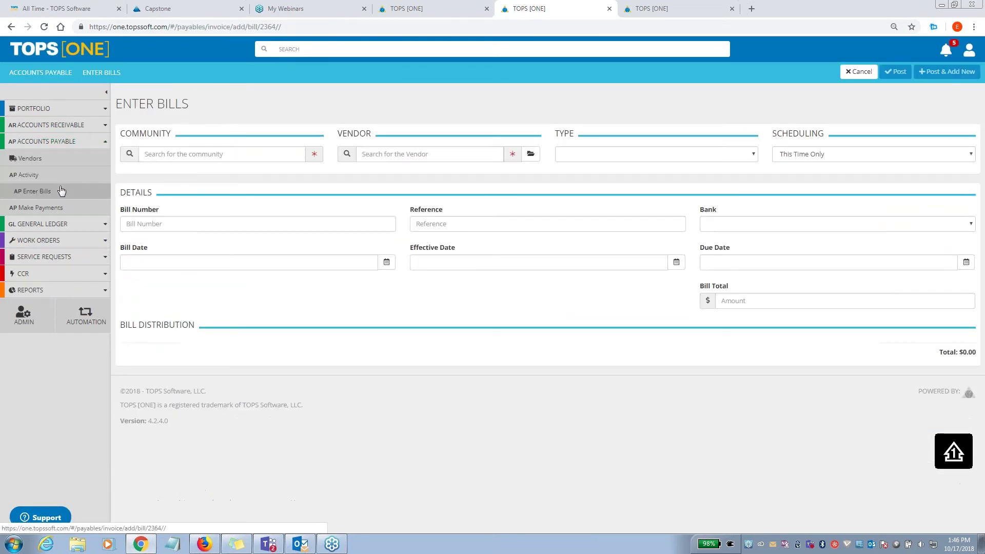
click(363, 154)
text(fake)
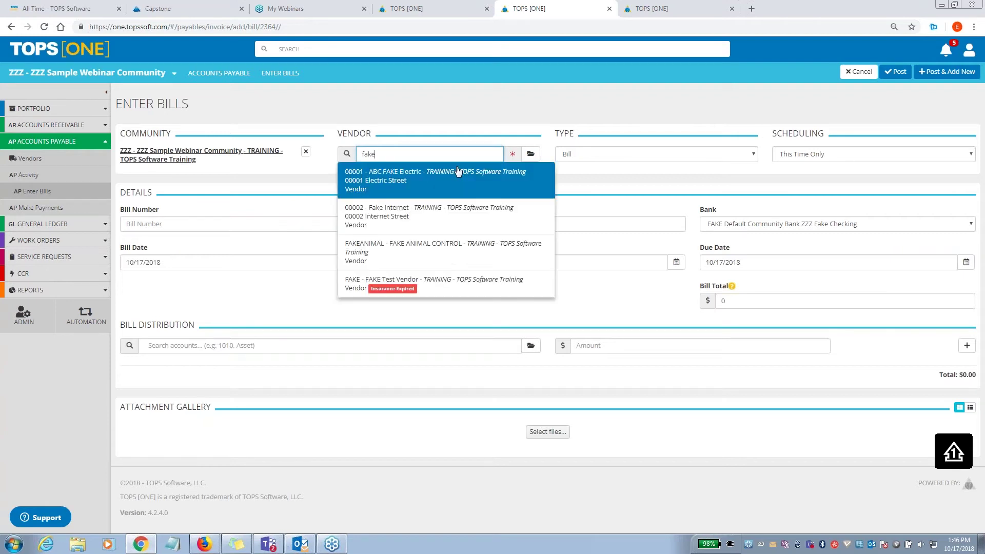
click(390, 283)
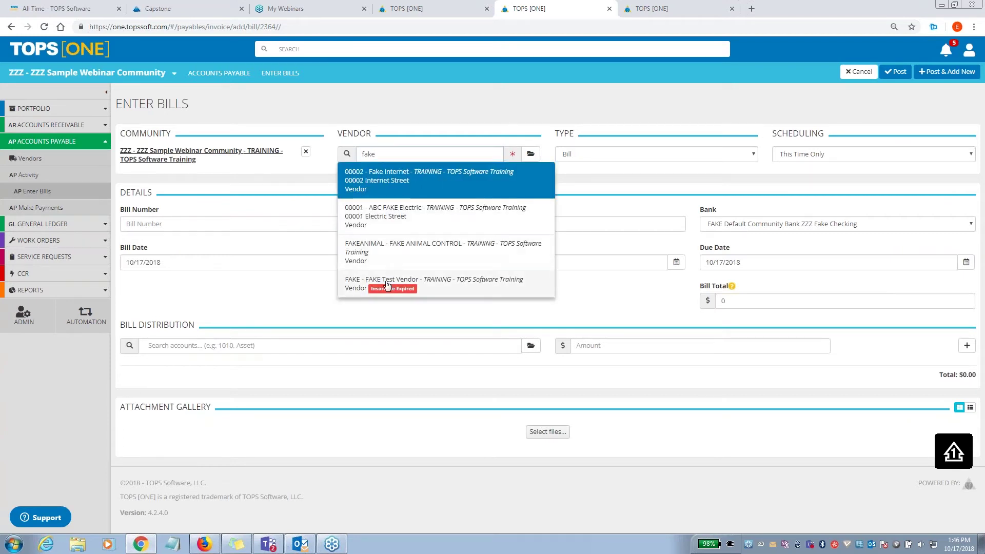
- Enter 888 as both the bill number and the reference for the FAKE Test Vendor bill
click(321, 227)
text(888)
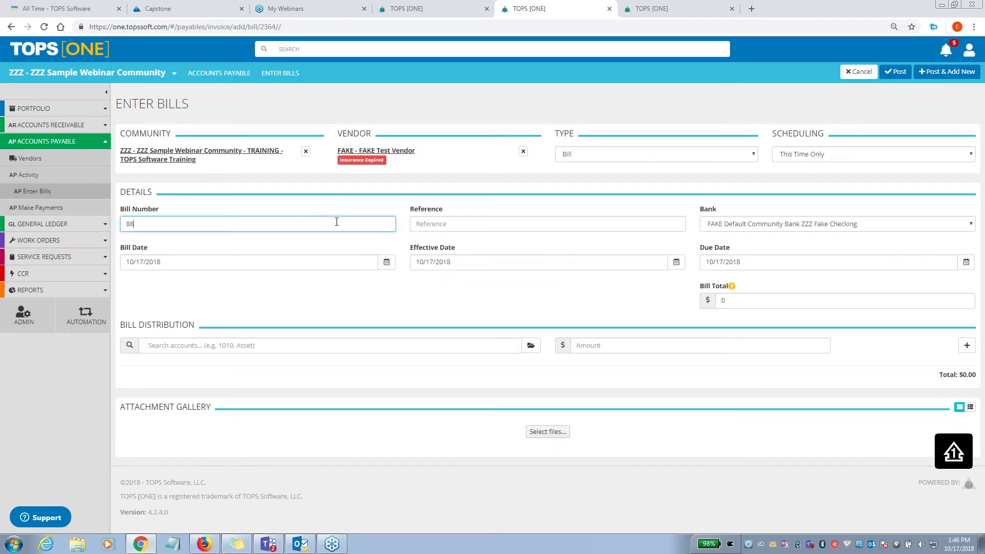
click(512, 222)
text(888)
- Distribute 100.00 of the bill to account 09010 - Tree Maintenance and set the bill total to 100
click(465, 346)
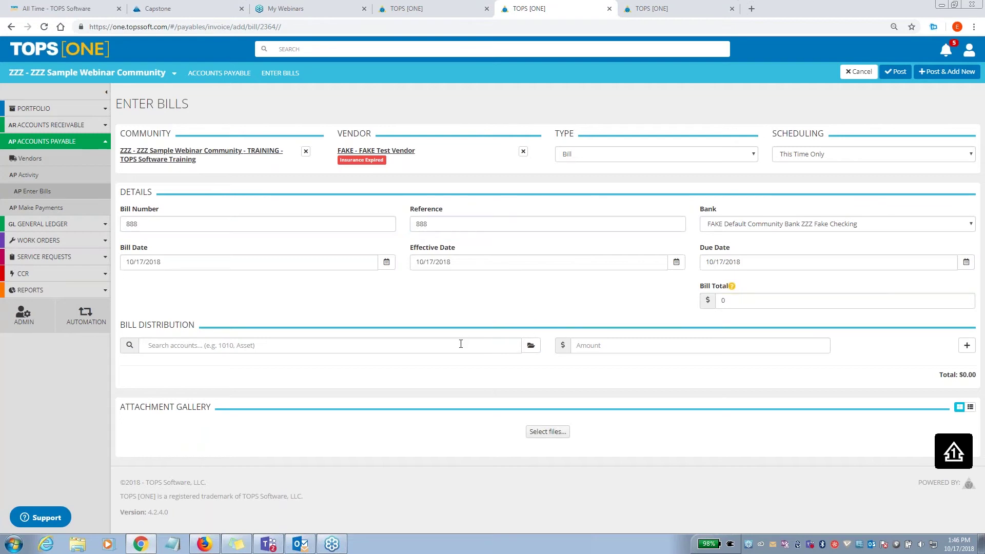
text(9010)
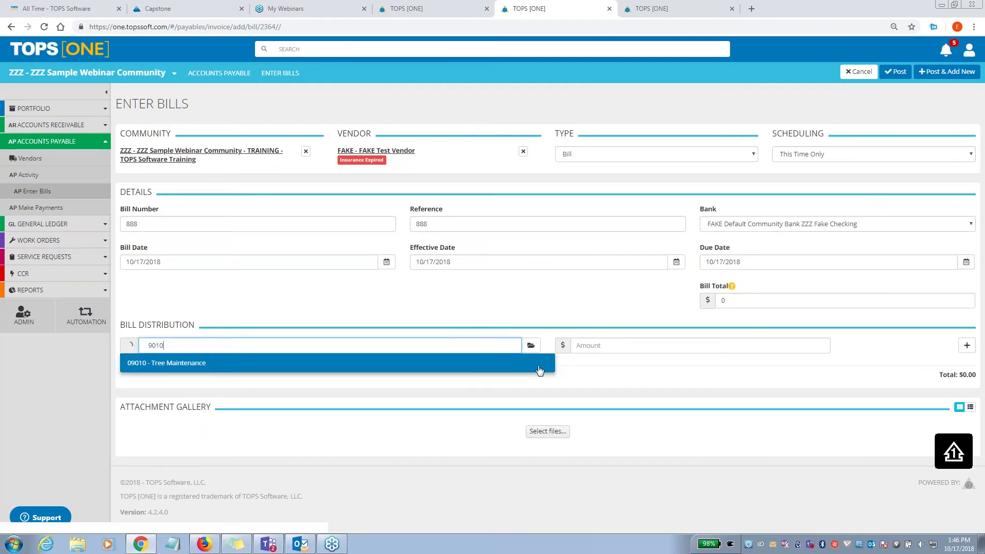
click(538, 363)
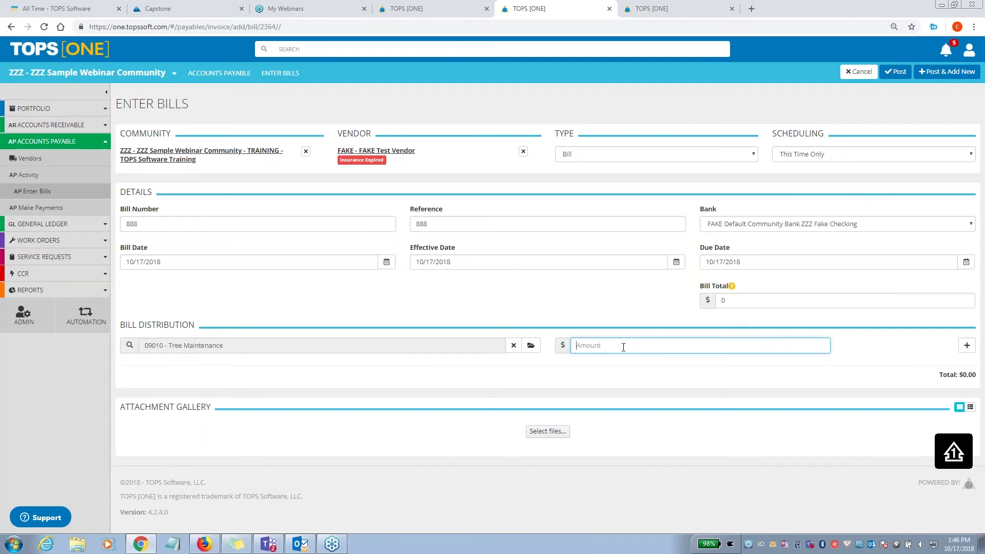
text(100.00)
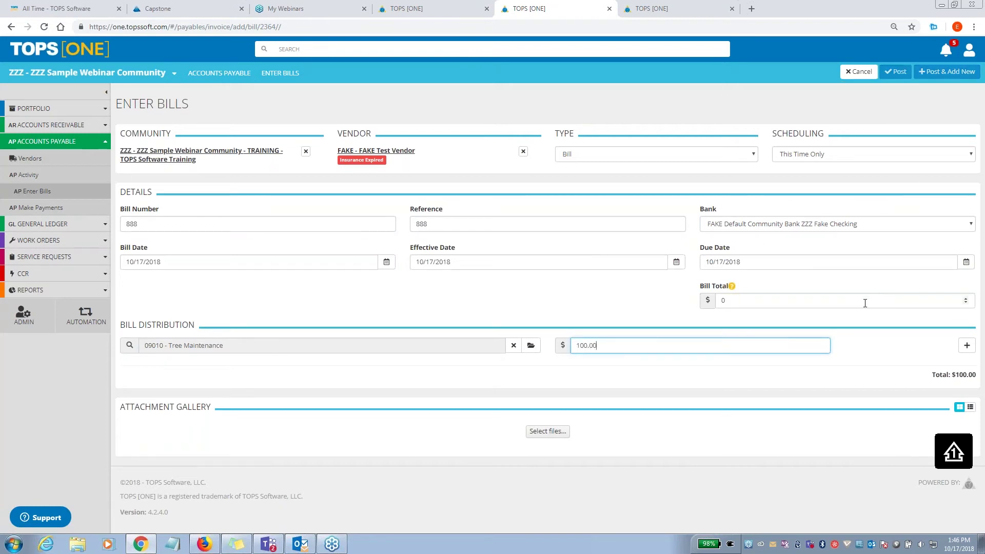
click(780, 299)
text(100)
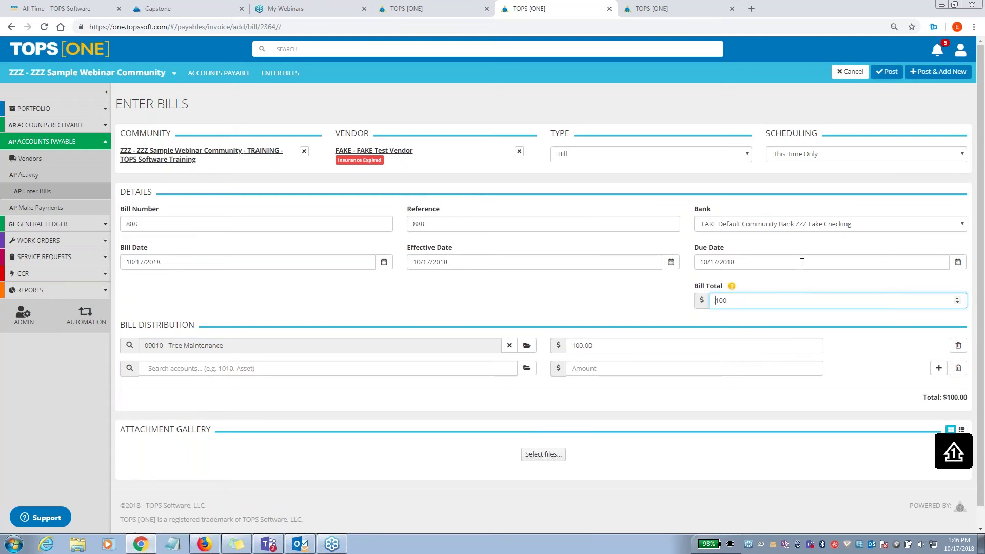
- Delete the blank second distribution line from bill 888 and post the bill
click(836, 193)
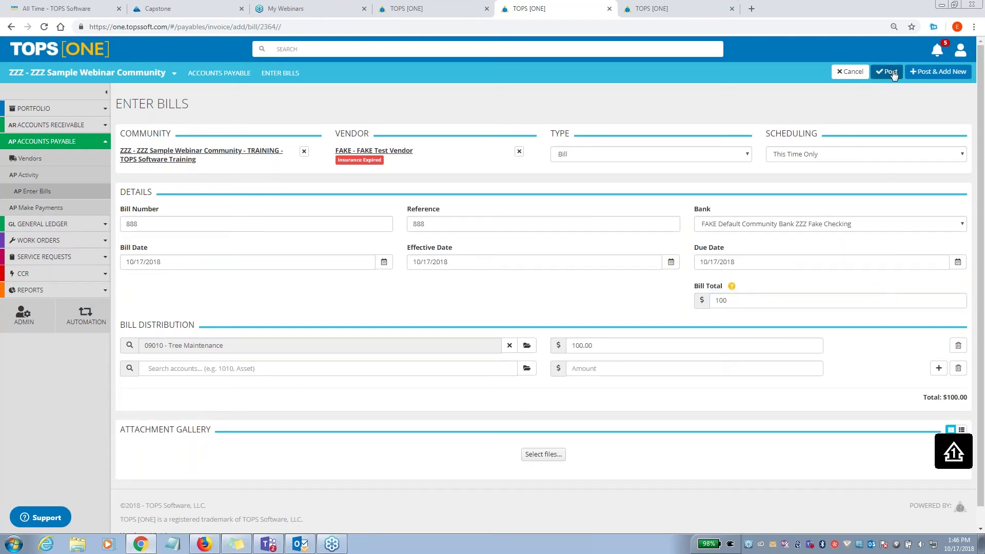
click(958, 368)
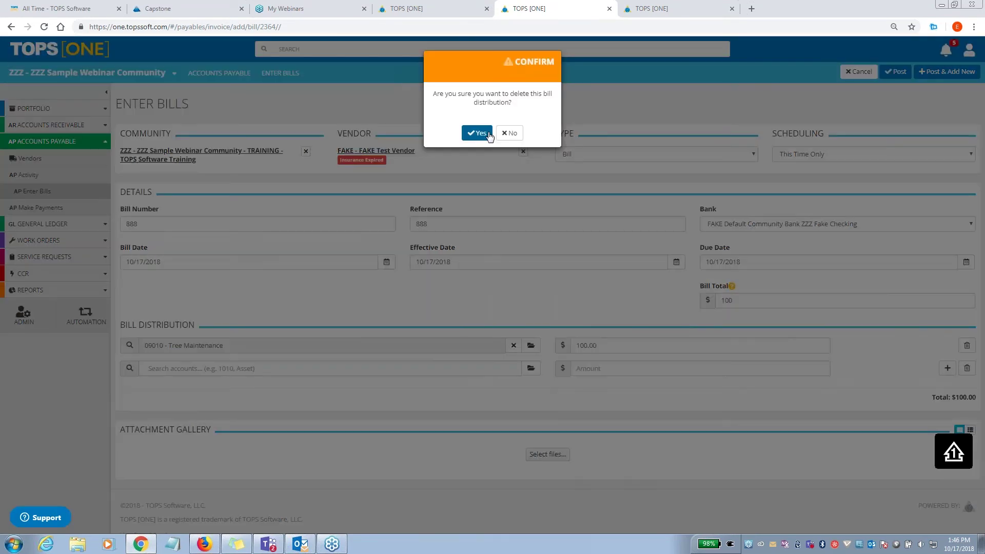
click(473, 132)
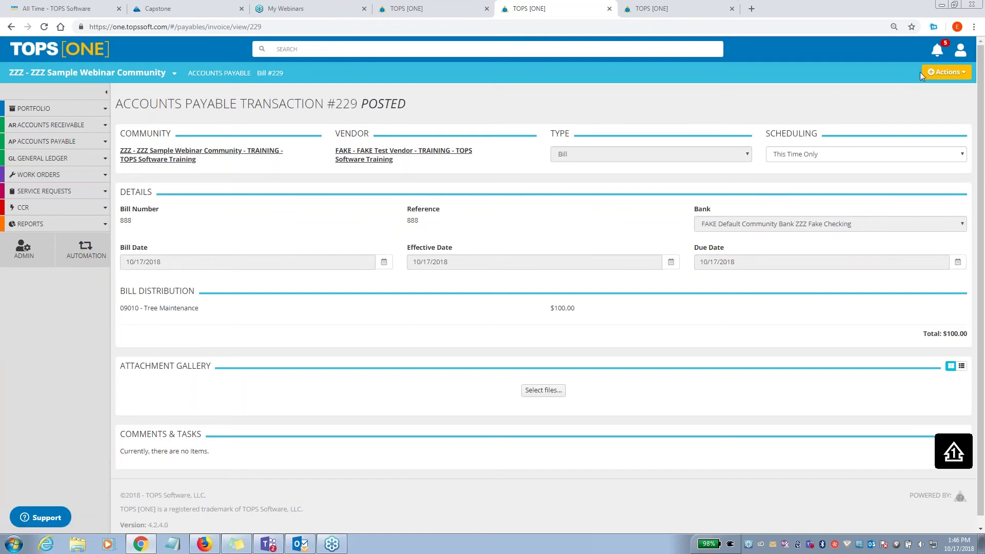
- Review the actions available for posted bill 888 and open its editable form to examine which fields can be changed
click(939, 73)
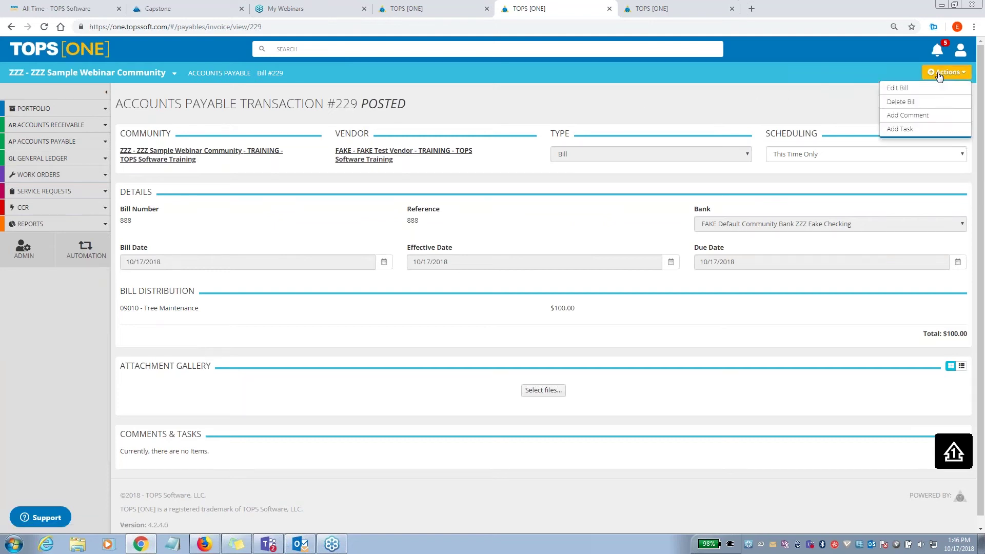
click(921, 91)
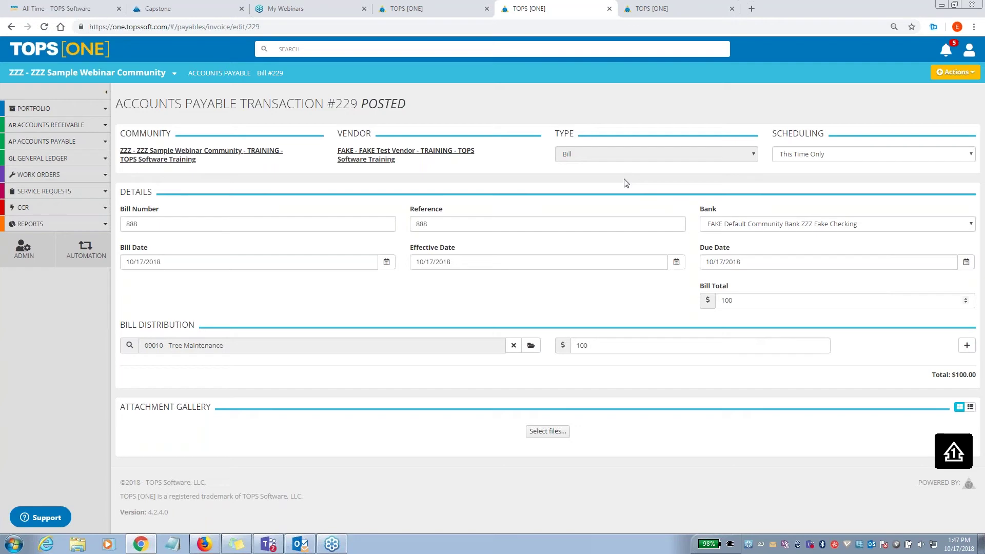
click(10, 28)
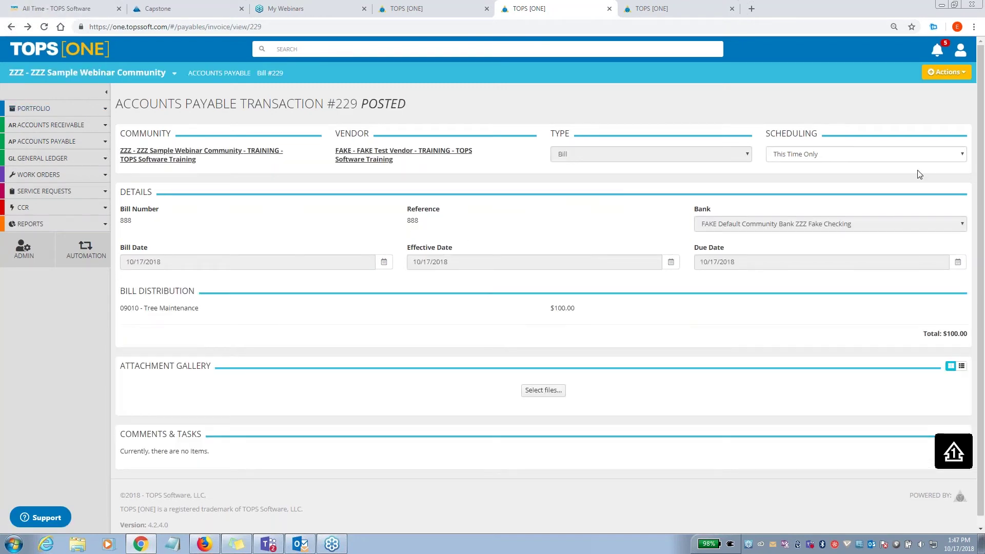
click(924, 75)
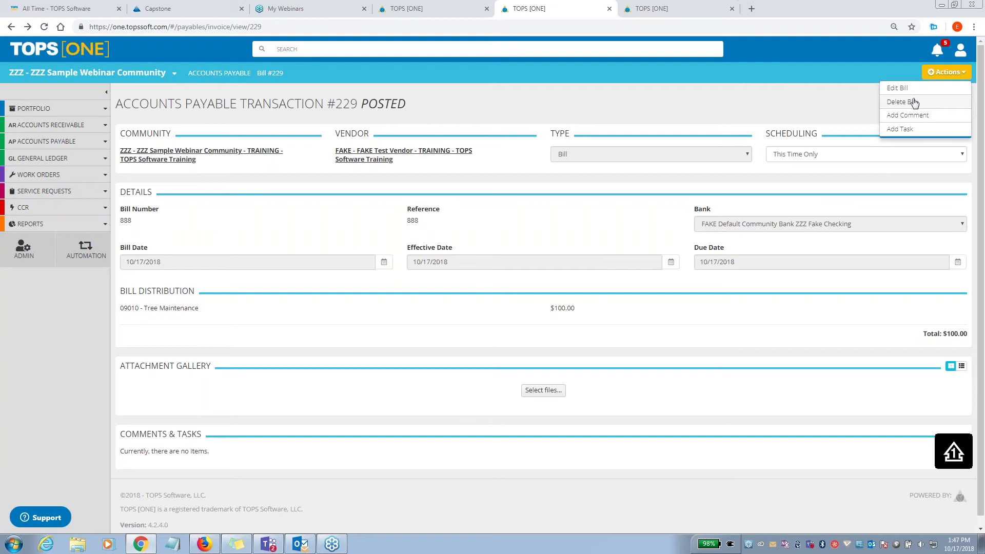
click(898, 89)
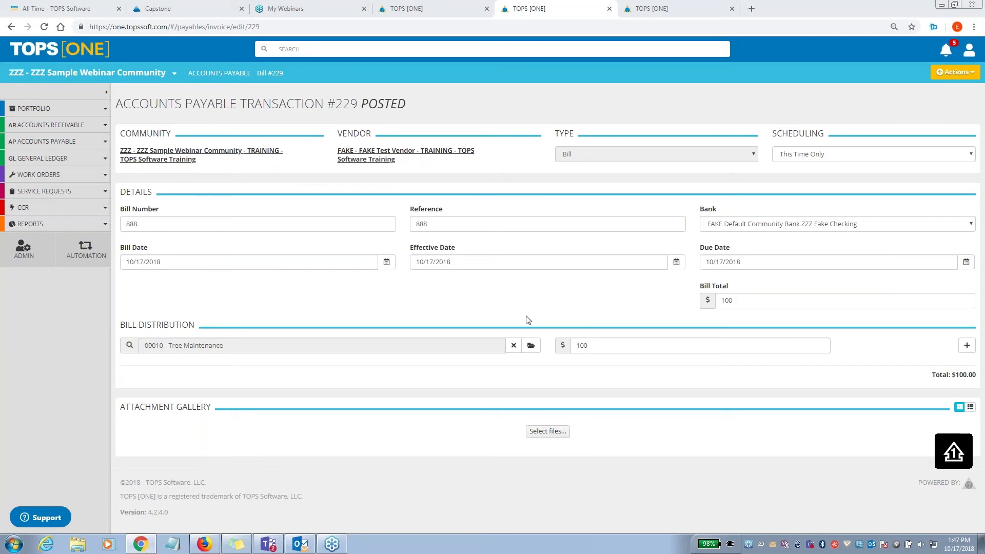
- From the open bills awaiting payment, select FAKE Test Vendor's bill 123ABC and proceed to its check printing review
click(67, 144)
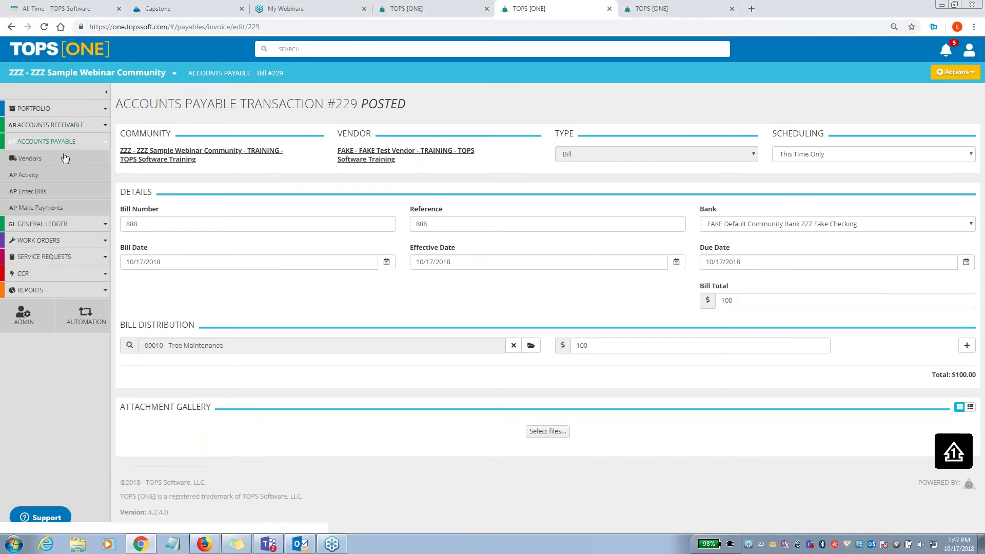
click(52, 207)
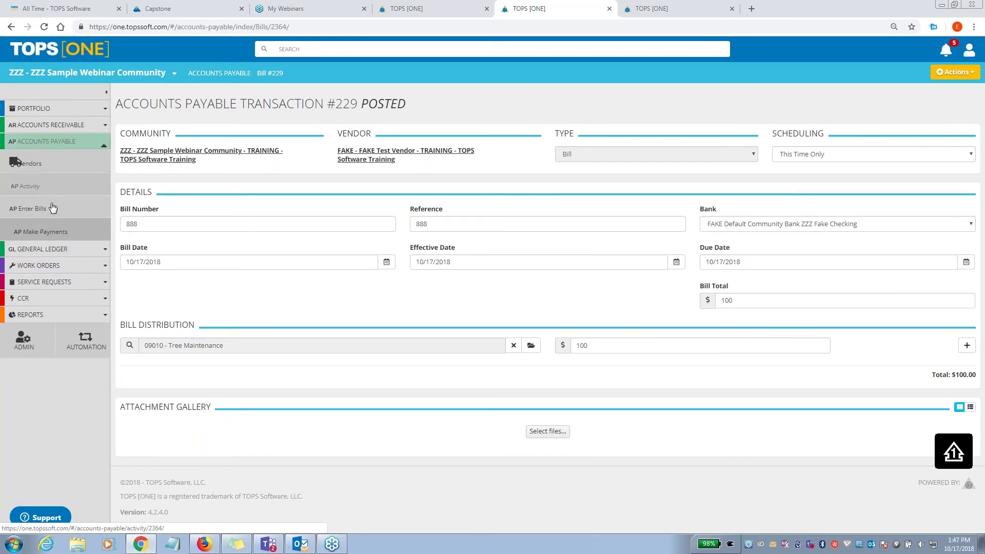
drag(387, 203, 325, 201)
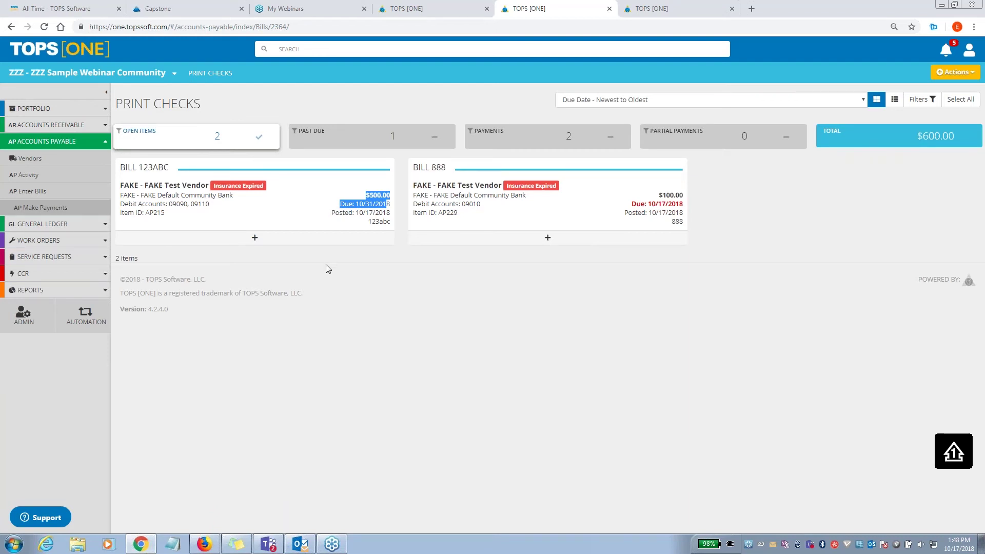
click(315, 240)
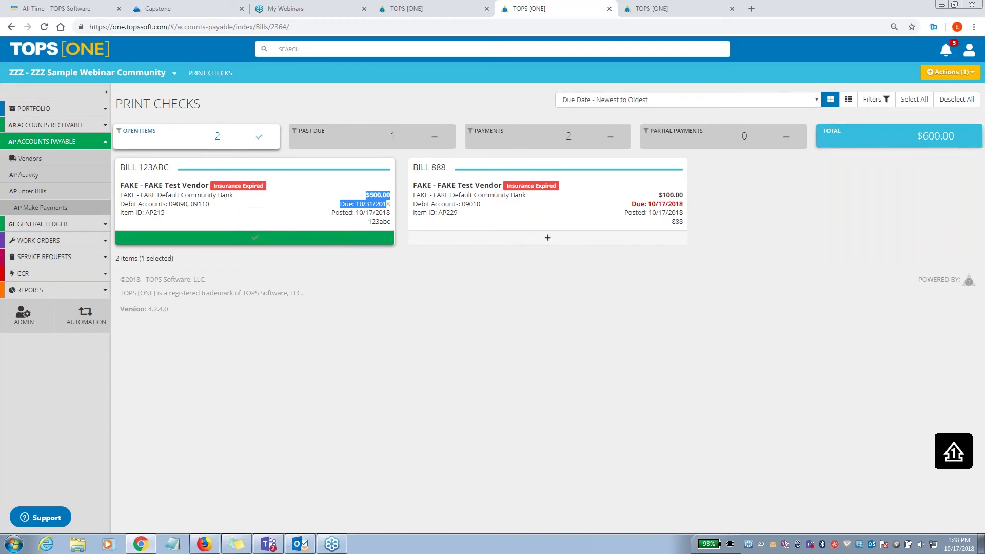
click(919, 73)
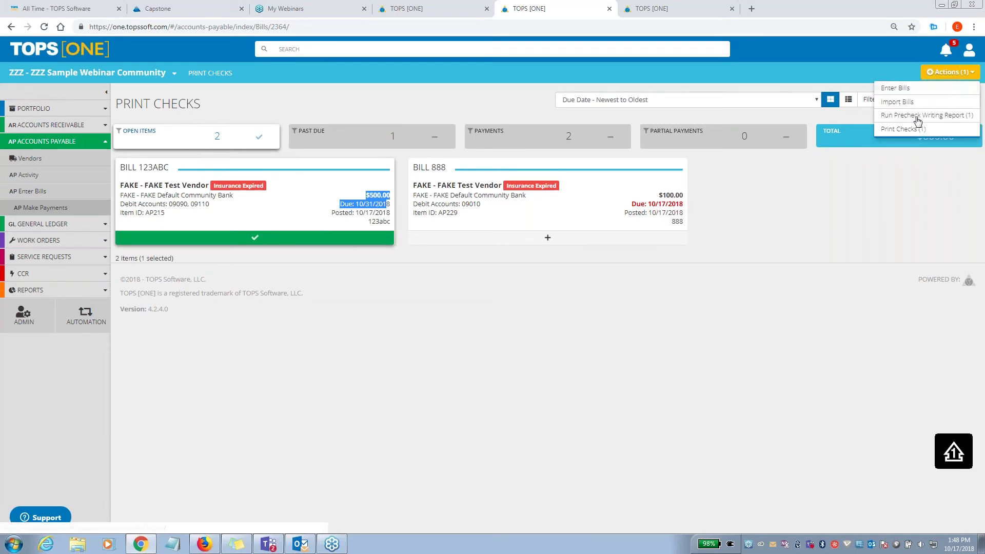
click(903, 128)
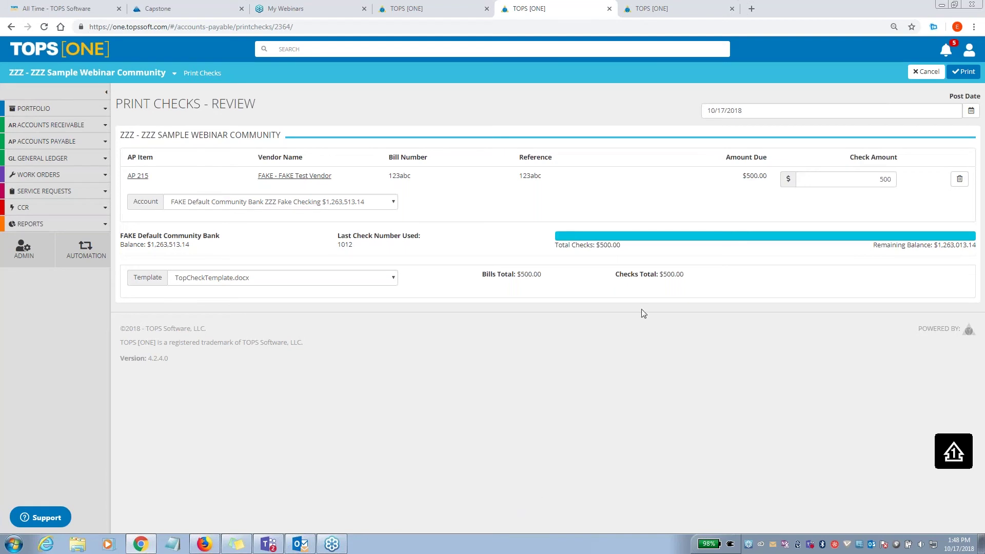
- Set the check's post date to 10/31/2018 and print it
click(970, 110)
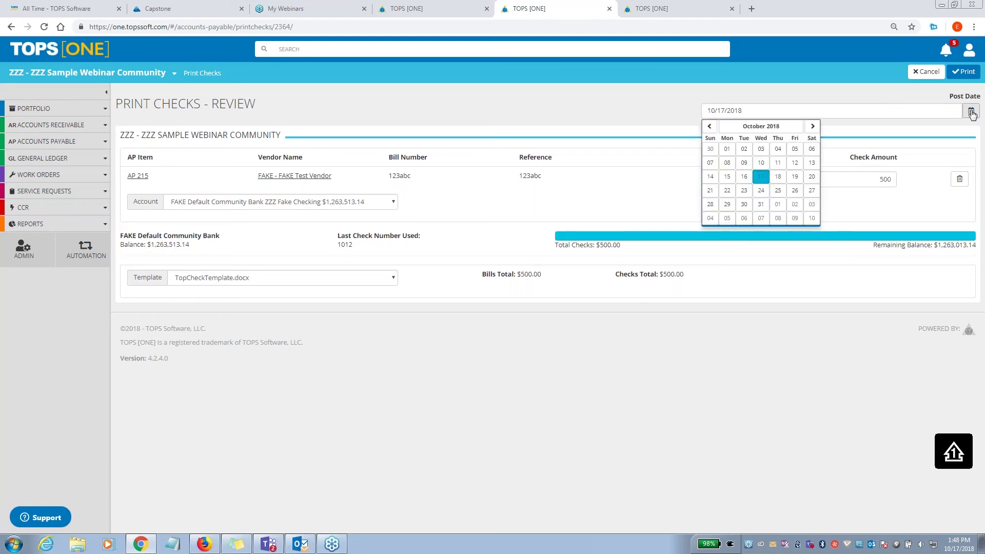
click(761, 204)
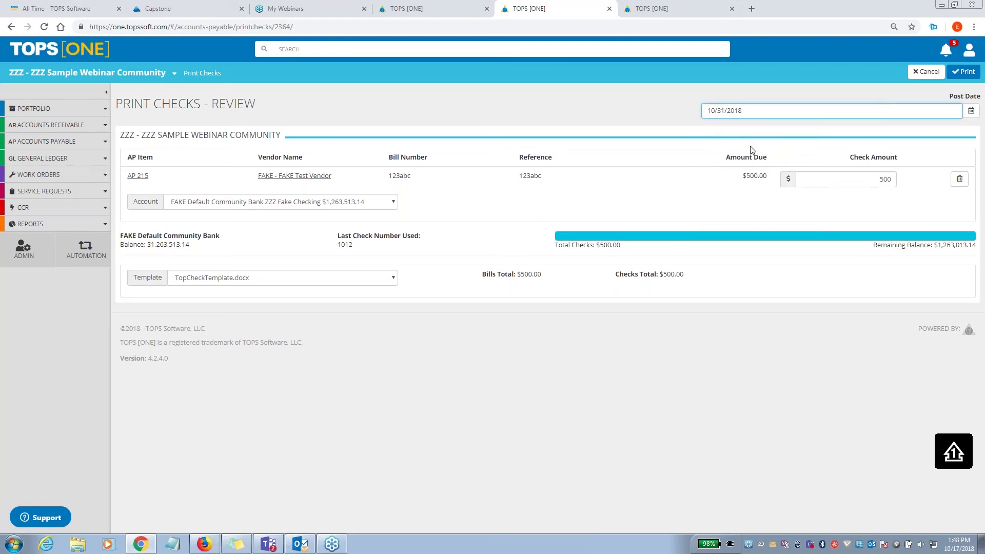
click(965, 72)
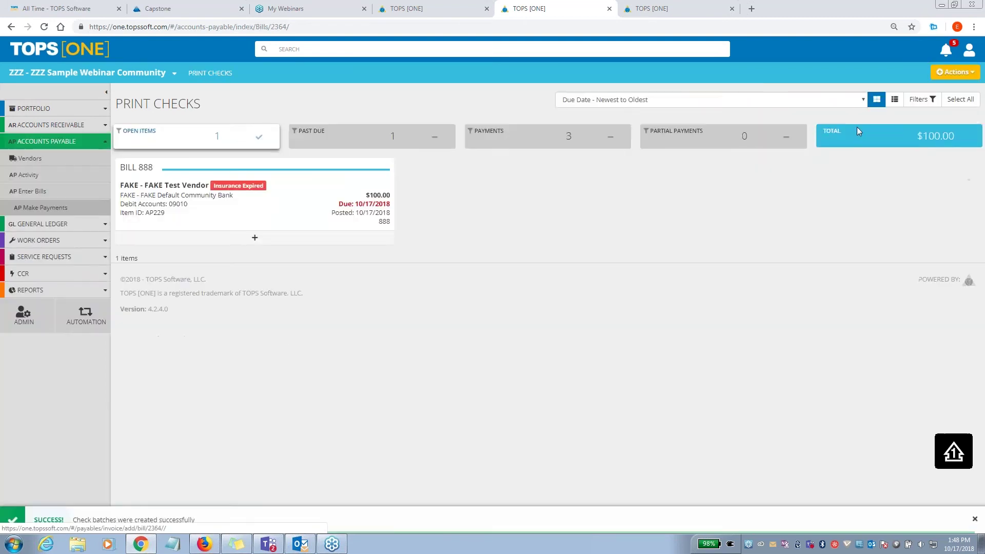
- Open check 1013 from the payments, examine the date on its printed PDF, close it, and return to the payment list
click(549, 137)
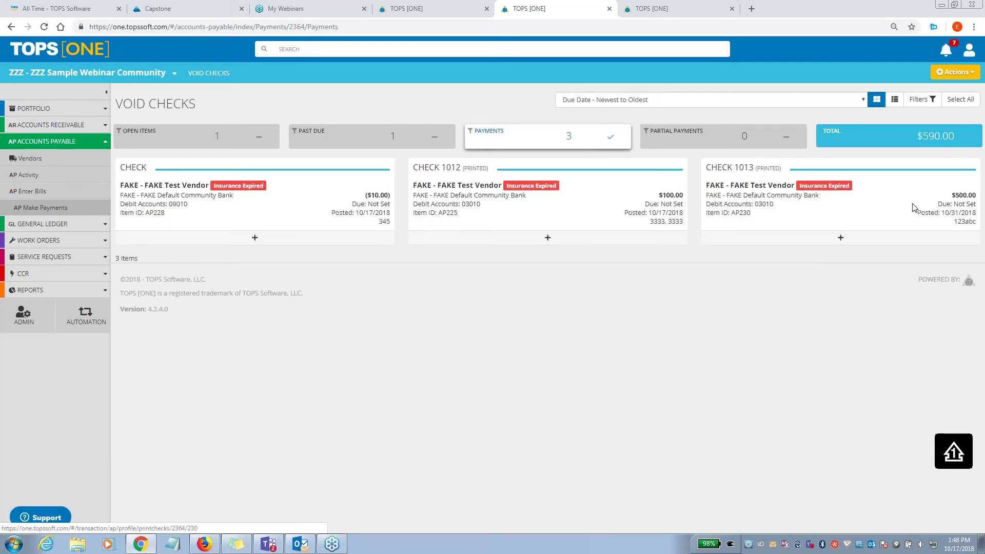
click(743, 170)
click(544, 299)
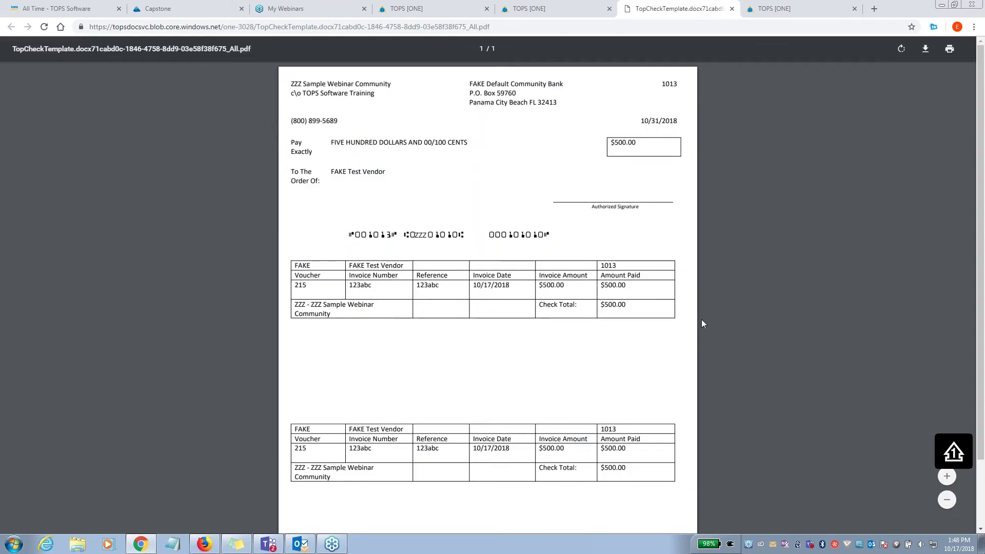
drag(640, 121, 688, 120)
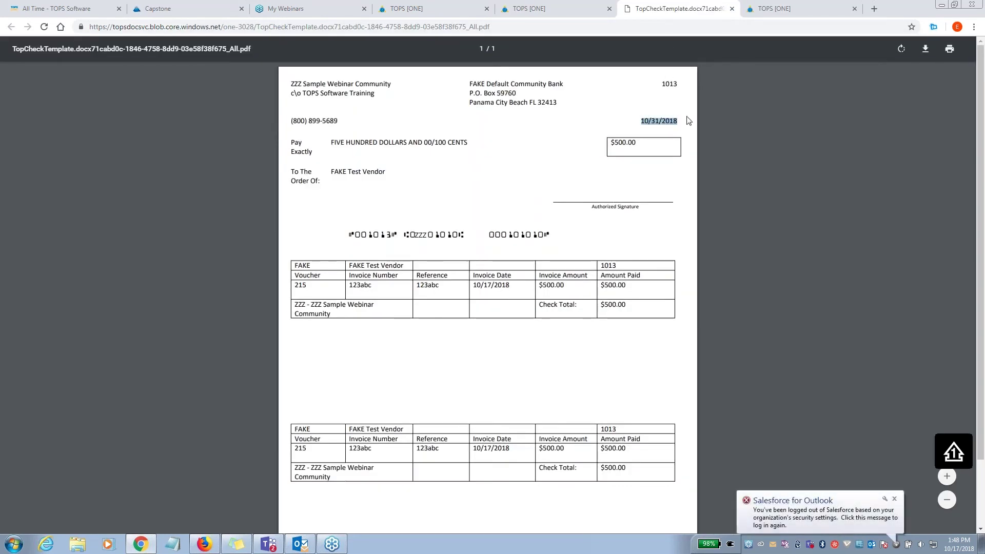
click(732, 9)
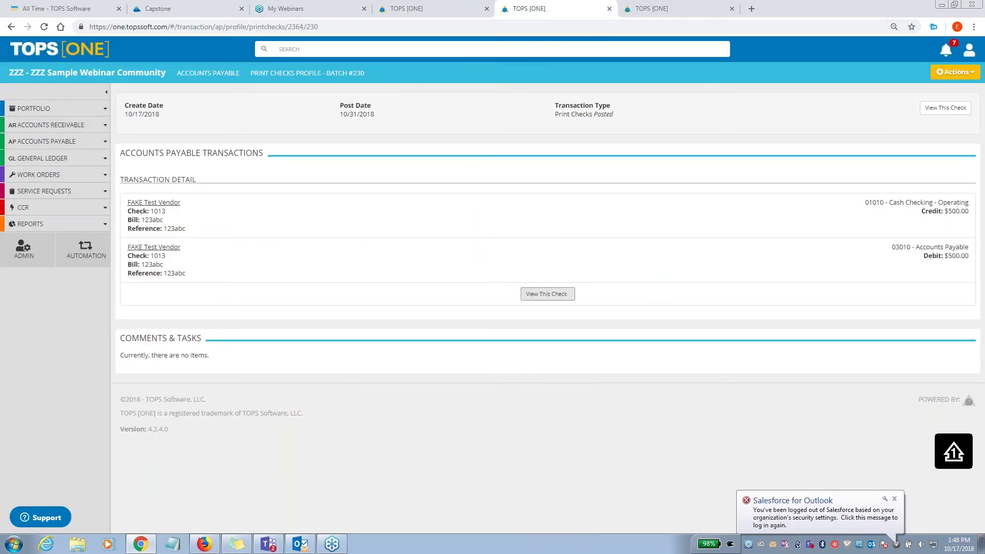
click(12, 27)
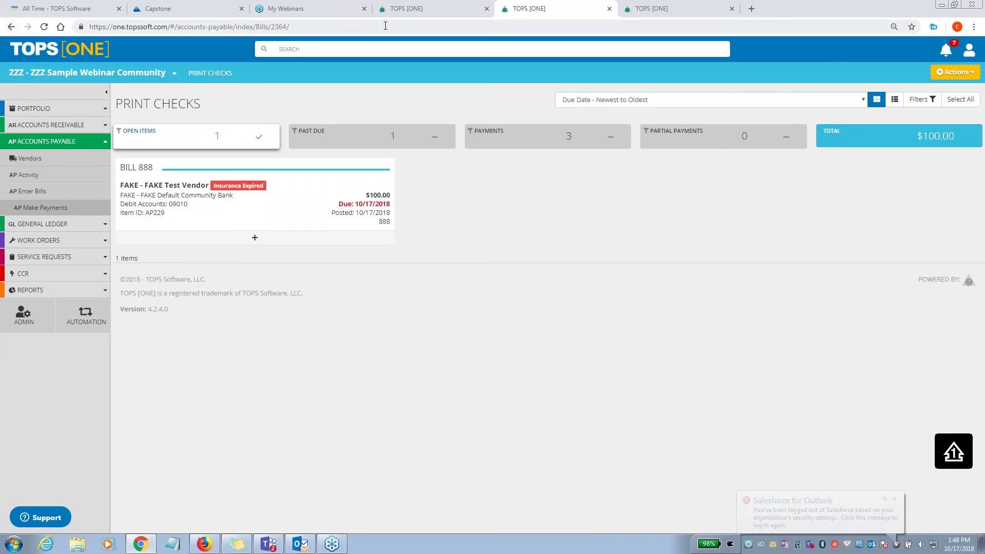
- Close the current browser tab and start a new bill for COST330 - COST330ALDER with ABC FAKE Electric as its vendor
click(609, 9)
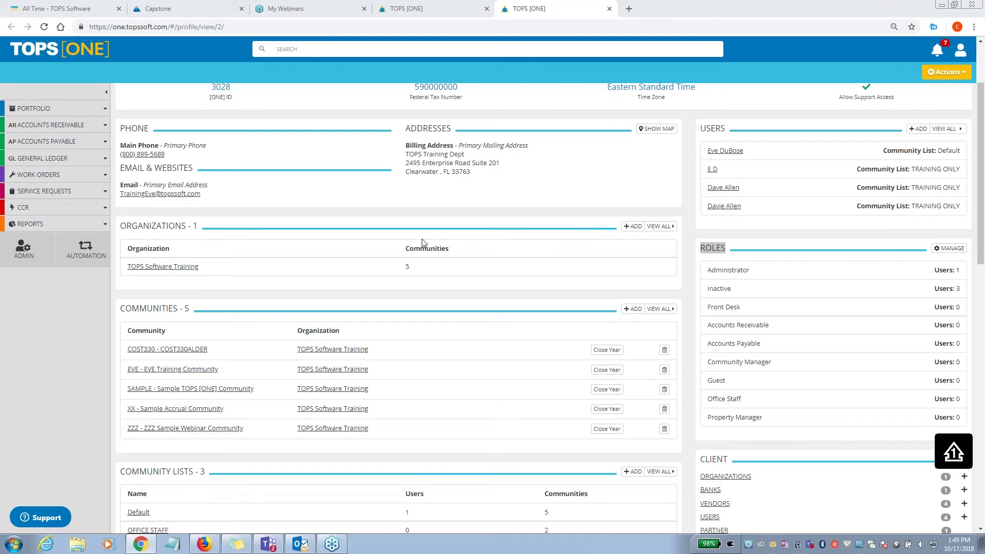
click(42, 145)
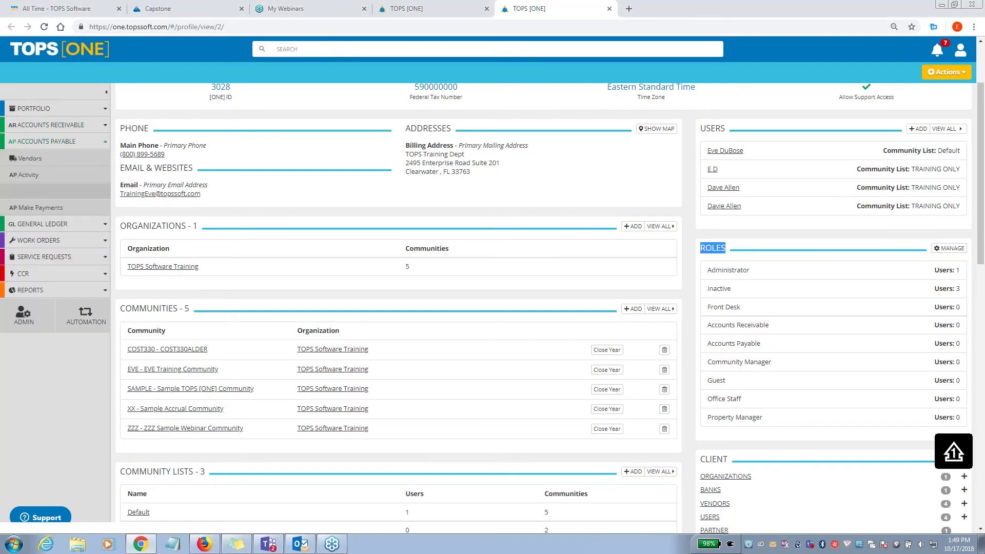
click(46, 194)
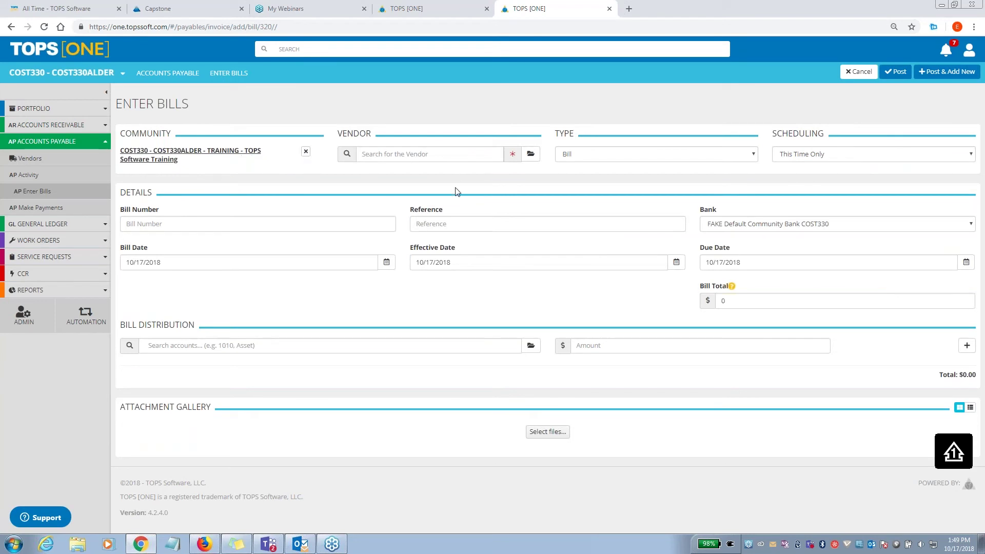
click(424, 157)
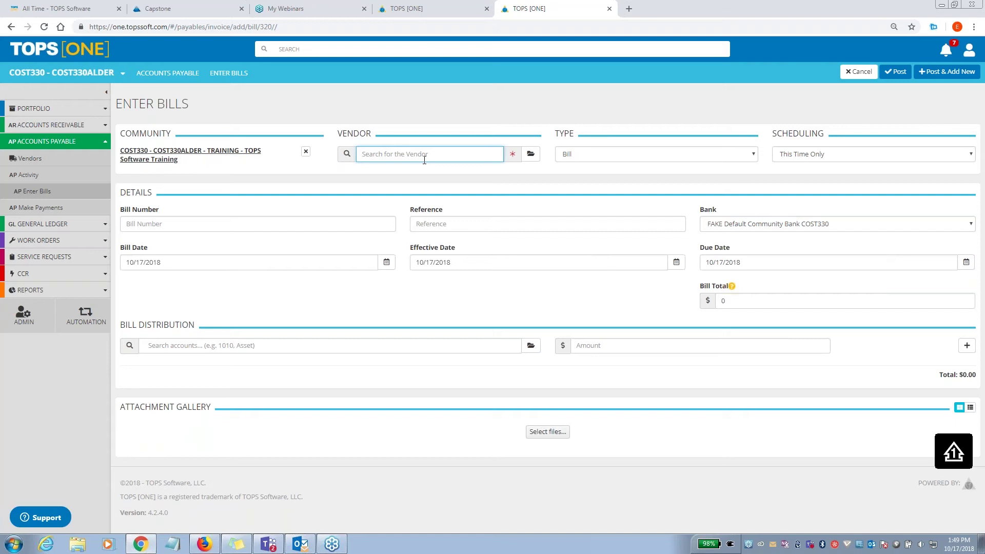
text(fake)
click(397, 174)
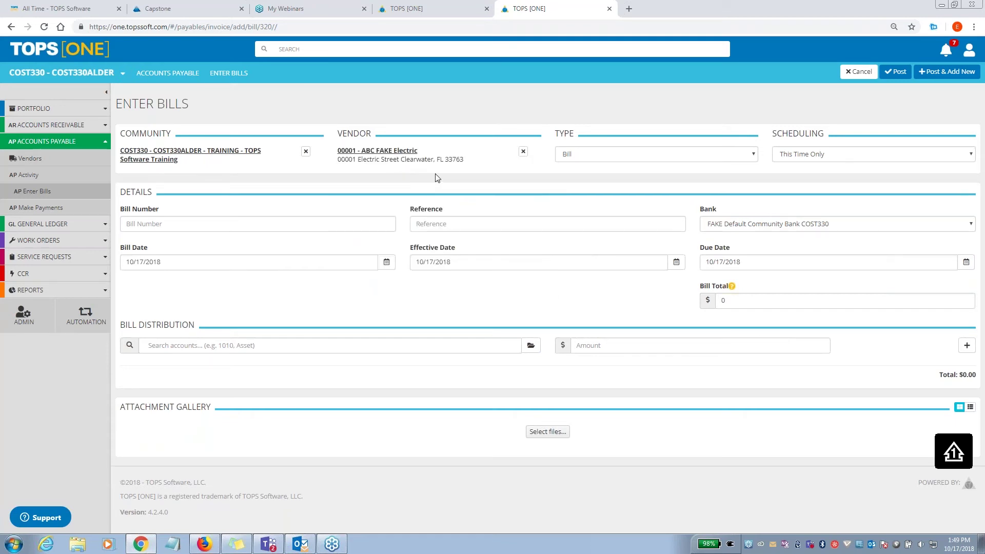
- Enter 99 as both the bill number and the reference for the ABC FAKE Electric bill
click(205, 229)
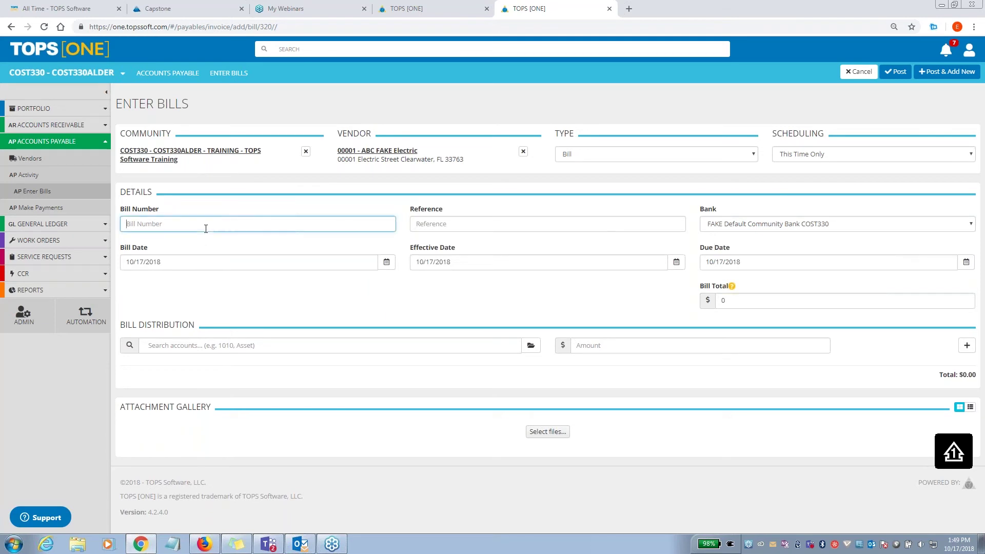
text(99)
click(494, 229)
text(99)
- Enter 9010 as the bill's distribution account, with a bill total of 100.0 and a distribution amount of 100.00
click(459, 343)
text(9010)
key(shift+Tab)
text(100.0)
click(654, 345)
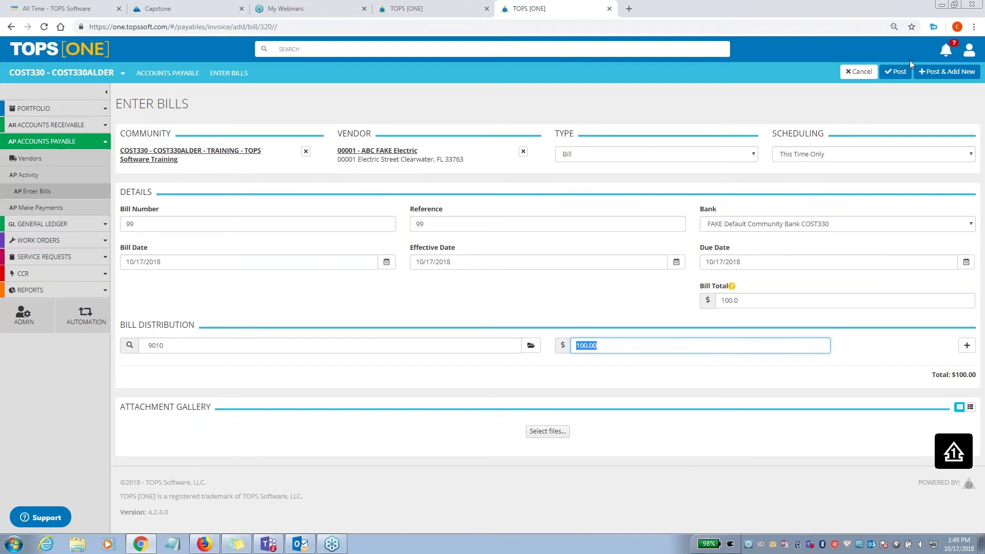
- Replace the bill's distribution account with 06660 - 300 - Employer IRA - Cost center 300 and post the bill without setting a default distribution
click(895, 71)
click(370, 347)
key(BackSpace)
key(BackSpace)
key(BackSpace)
click(531, 346)
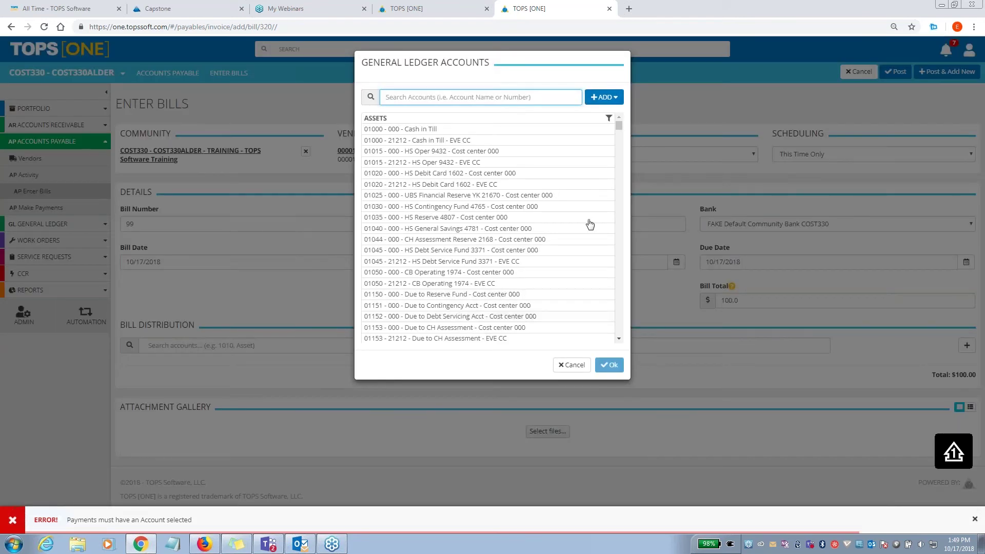
drag(618, 133, 618, 330)
click(424, 301)
click(419, 224)
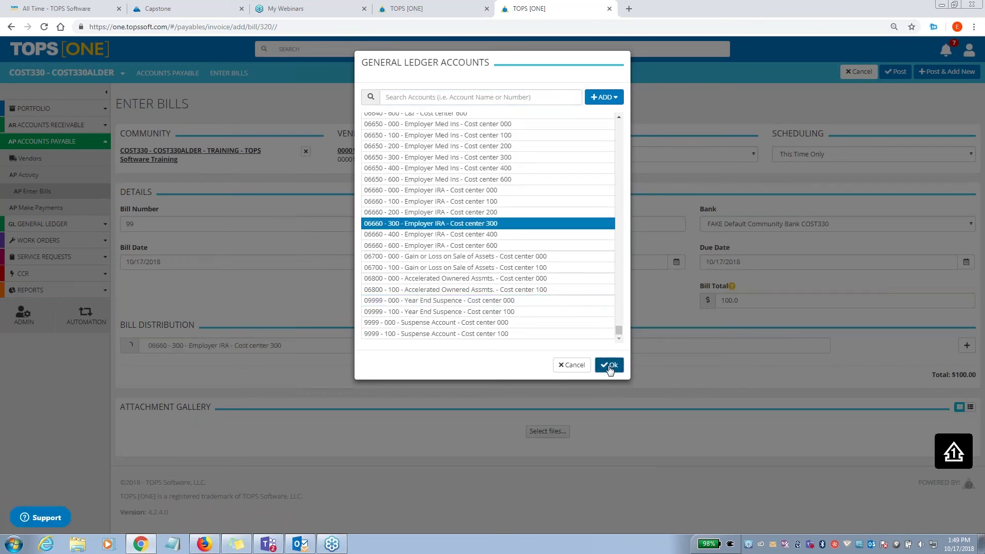
click(609, 365)
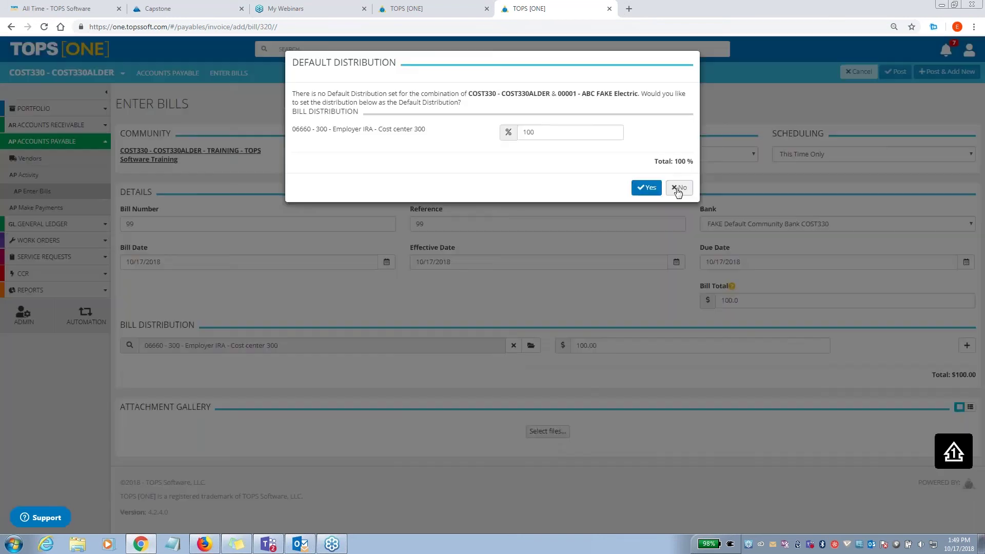
click(675, 188)
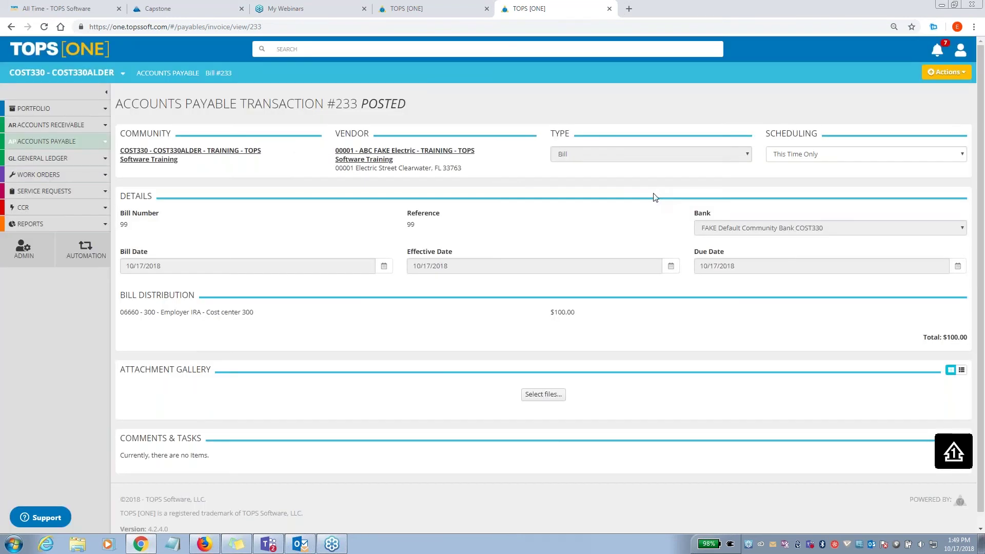
- List the open bills awaiting payment for all communities, select all of them and show the available actions
click(68, 142)
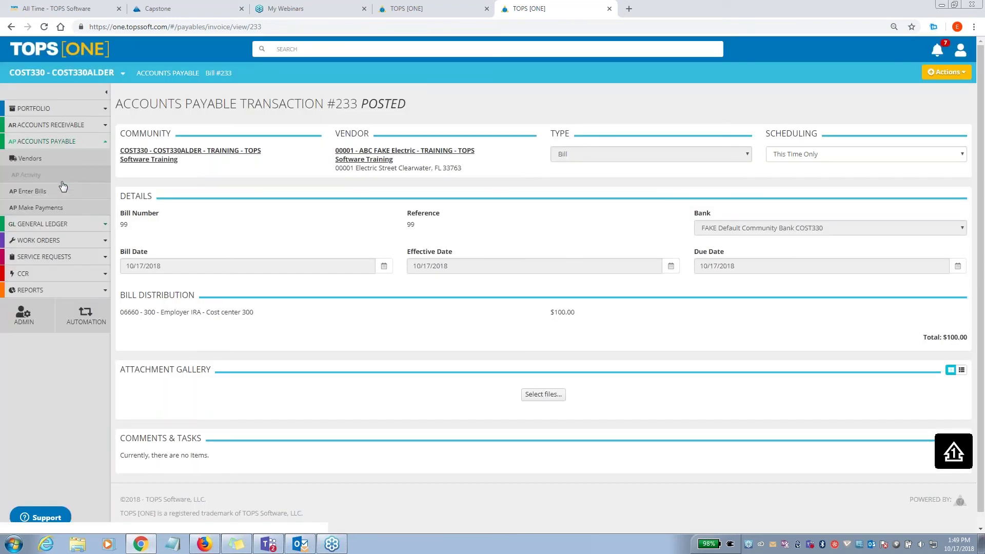
click(61, 208)
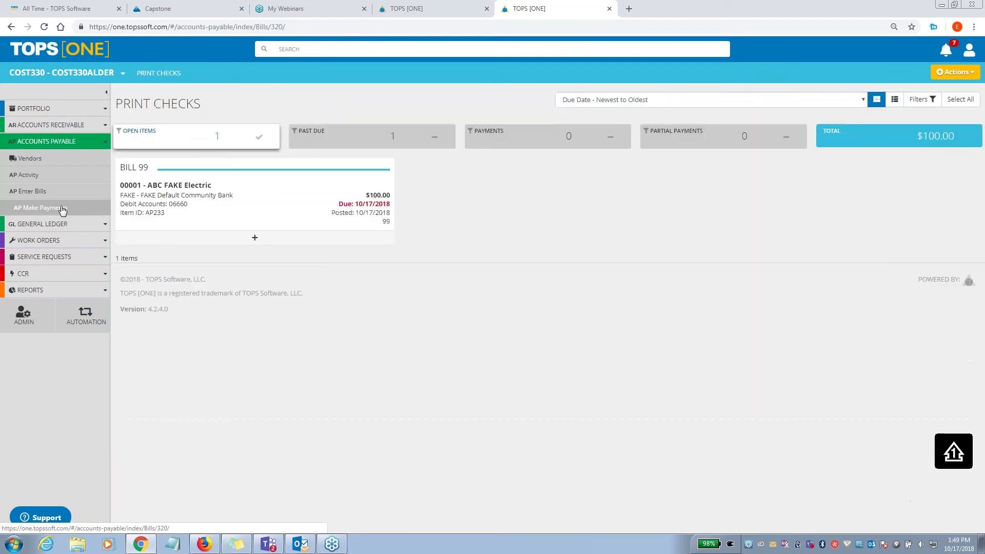
click(84, 81)
click(51, 83)
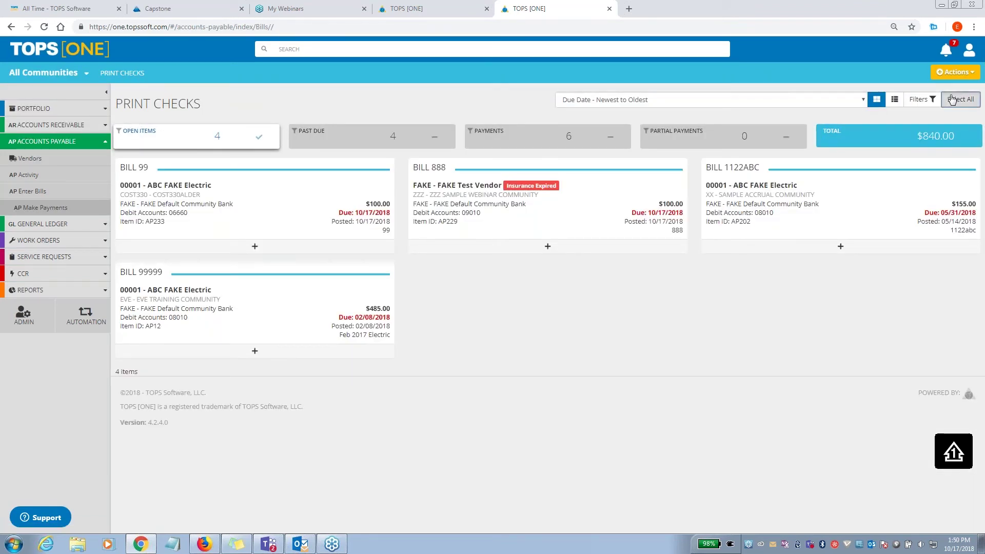
click(953, 100)
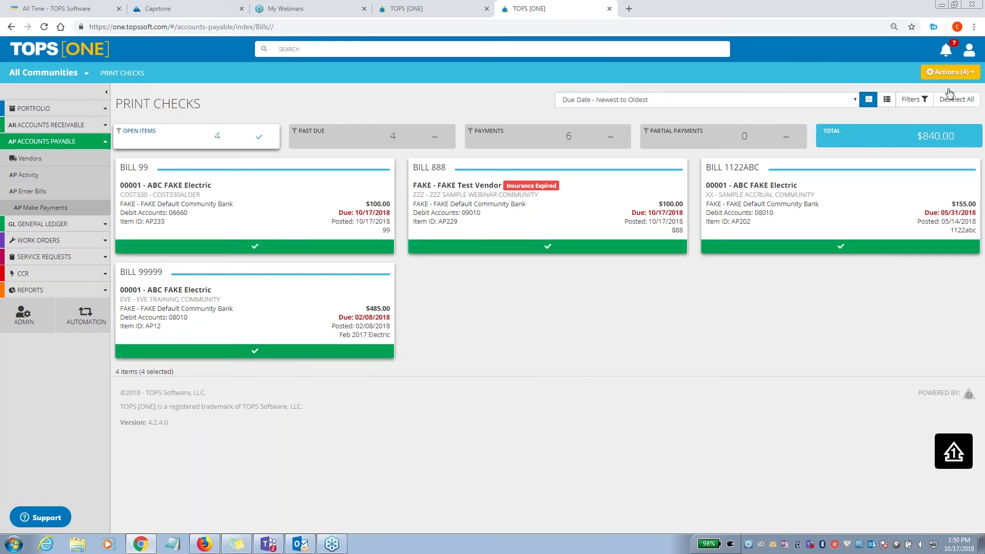
click(949, 72)
- Show the accounts payable activity for ZZZ - ZZZ Sample Webinar Community
click(71, 179)
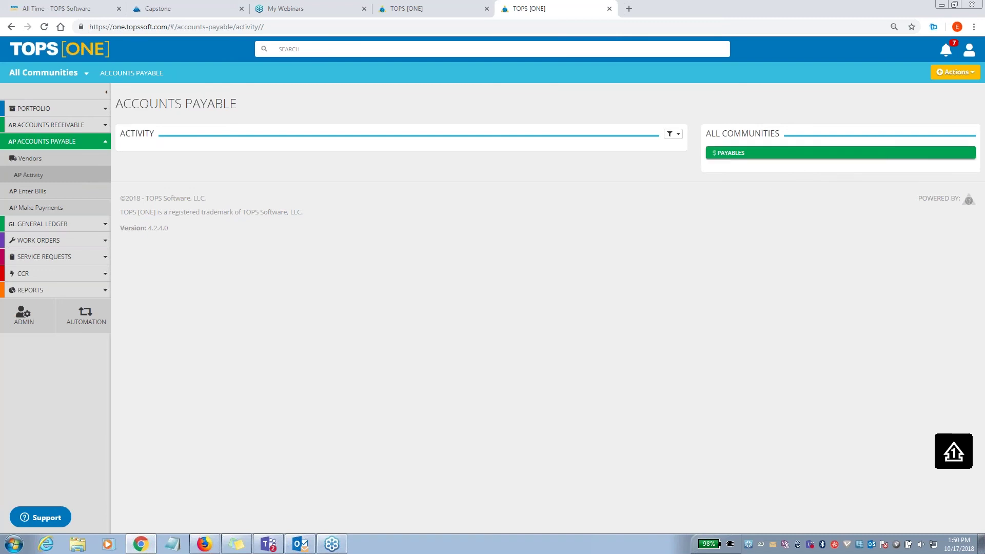
click(33, 74)
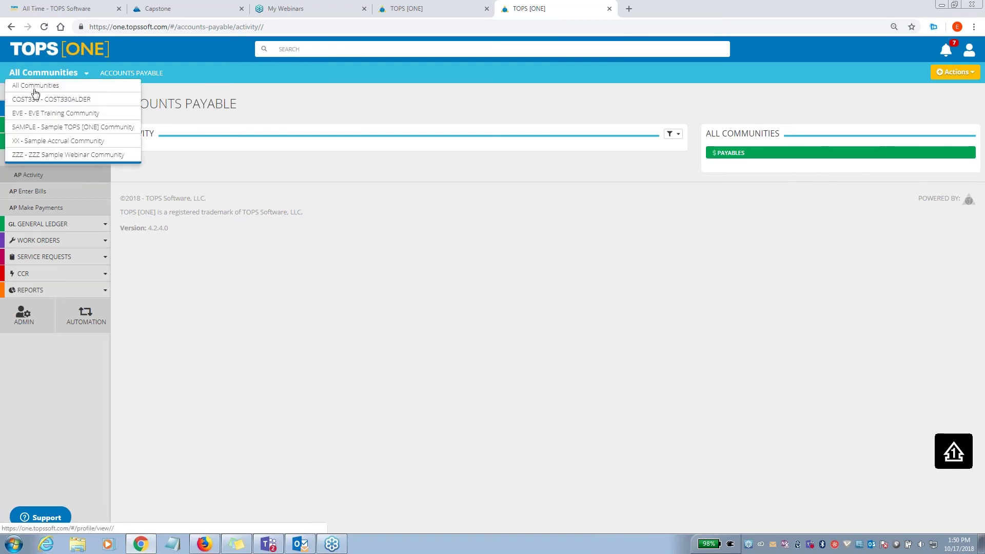
click(32, 156)
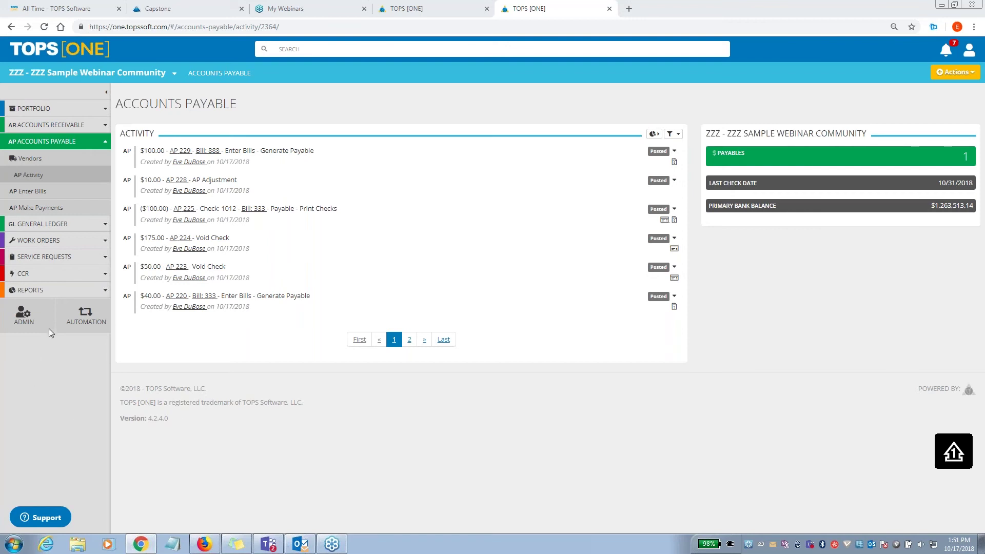
- Go to the template library in the admin area and search for templates of type Check
click(24, 315)
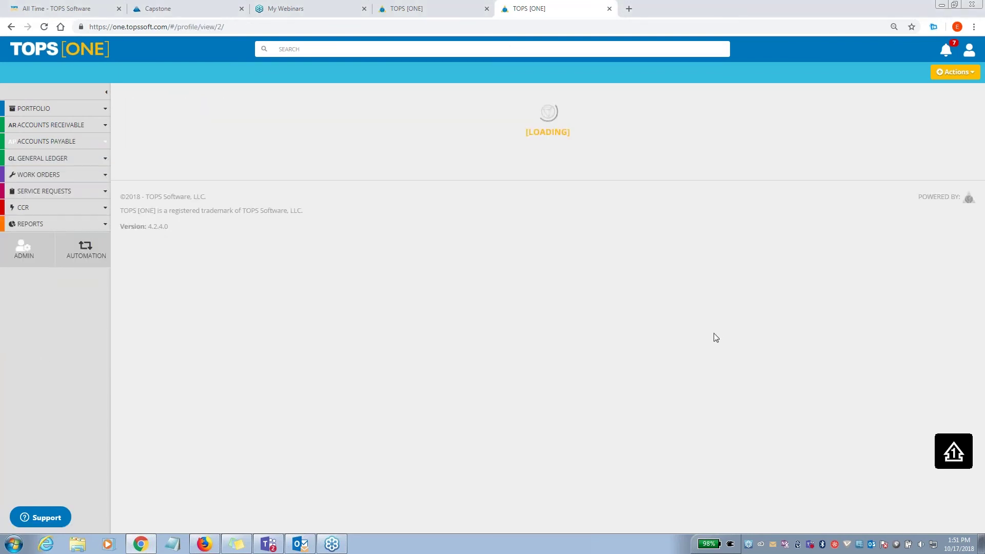
scroll(805, 433, down, 6)
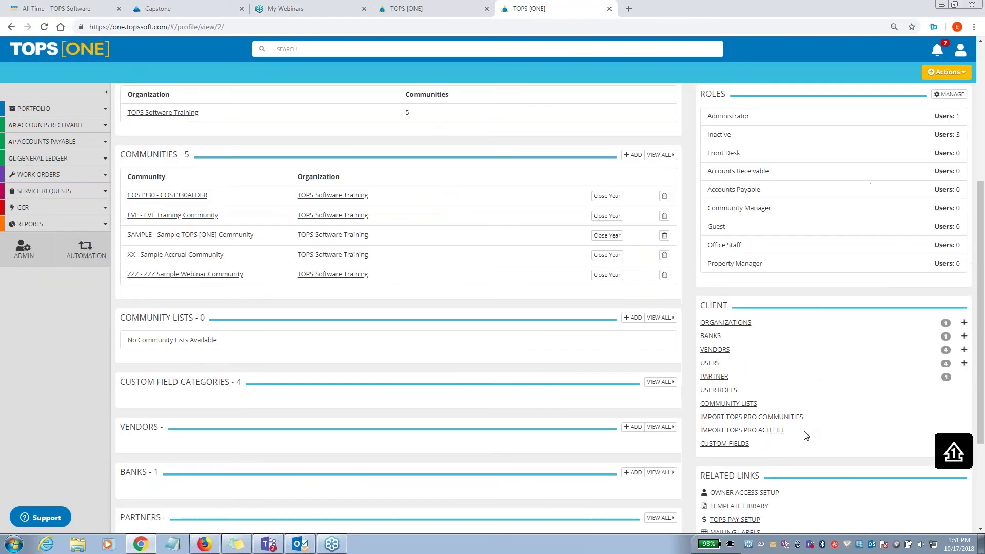
click(734, 199)
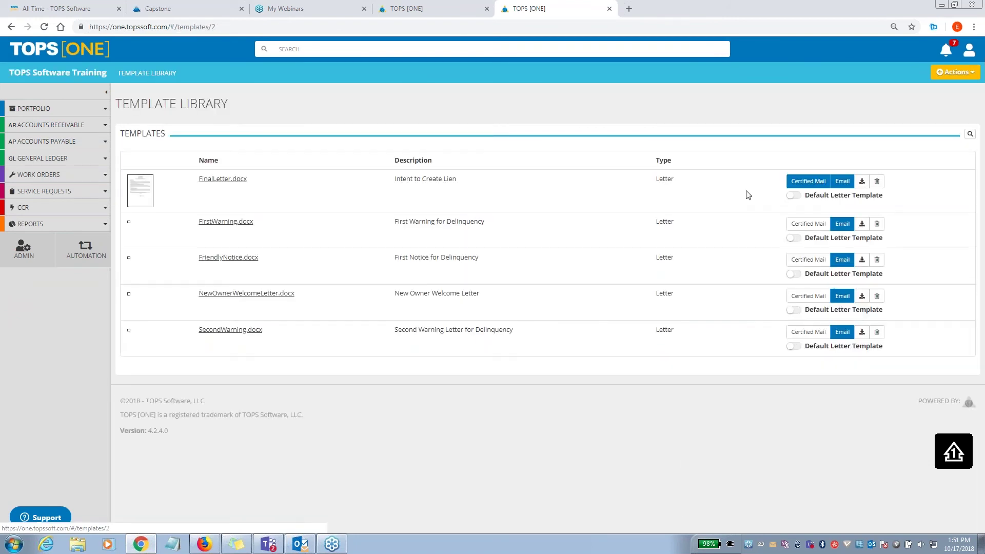
click(970, 134)
click(620, 179)
click(619, 203)
click(940, 201)
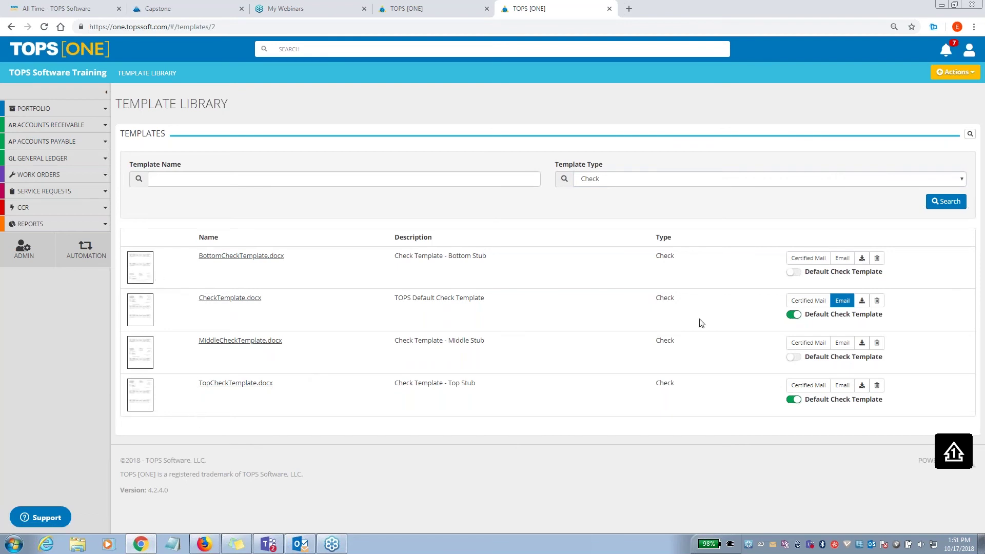
- Download TopCheckTemplate.docx, open it in Word and enable editing
click(862, 385)
click(245, 251)
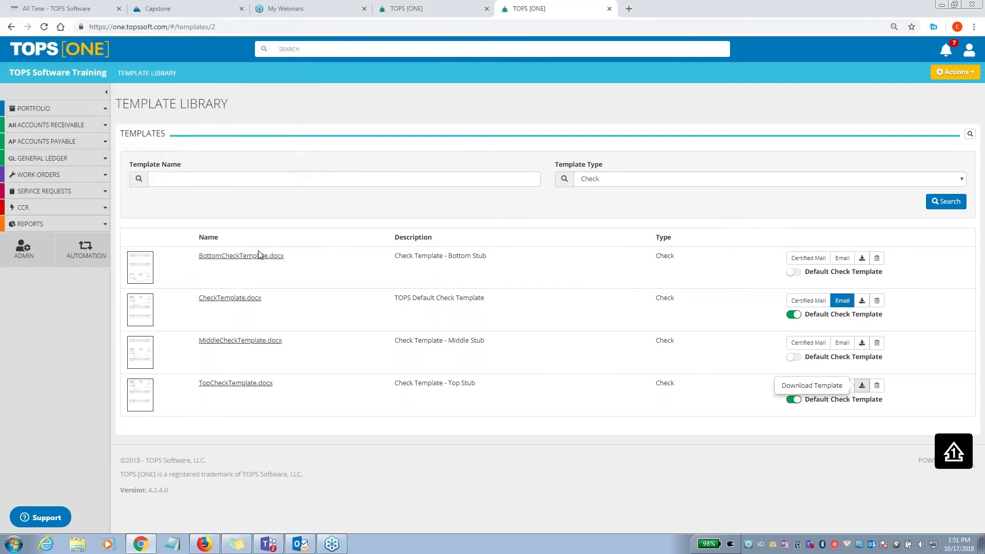
click(65, 523)
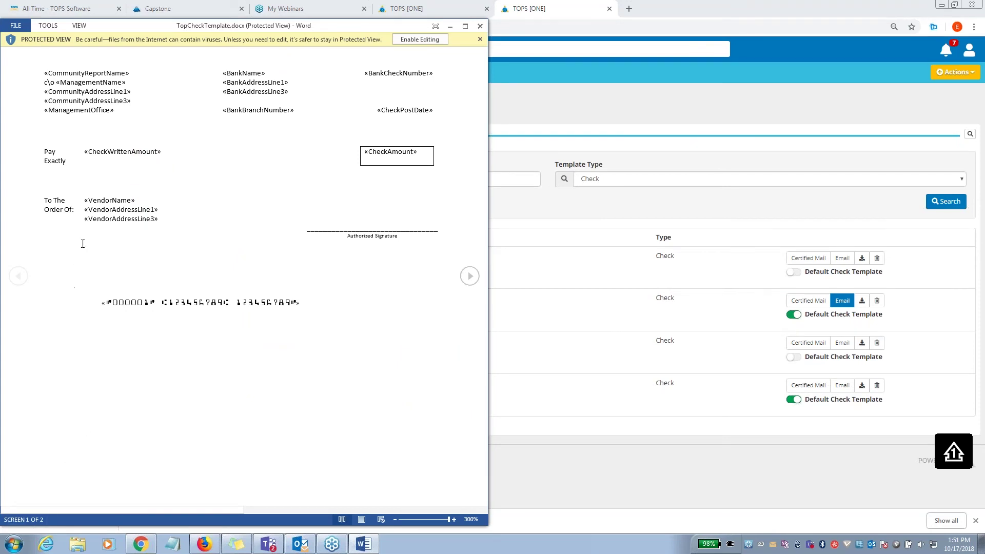
click(421, 39)
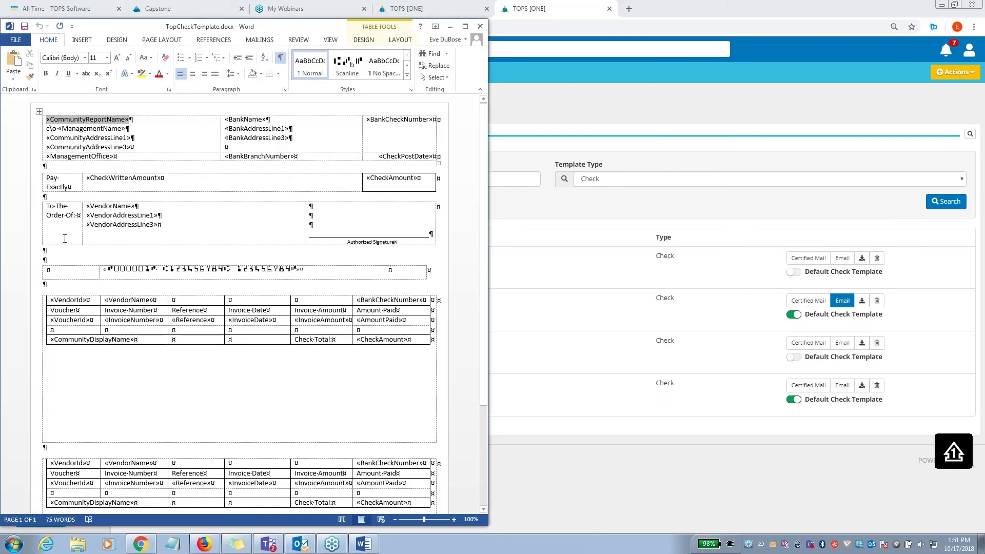
- Add the label "Reference" below "To The Order Of:" and a new line beneath the VendorAddressLine3 code
click(64, 241)
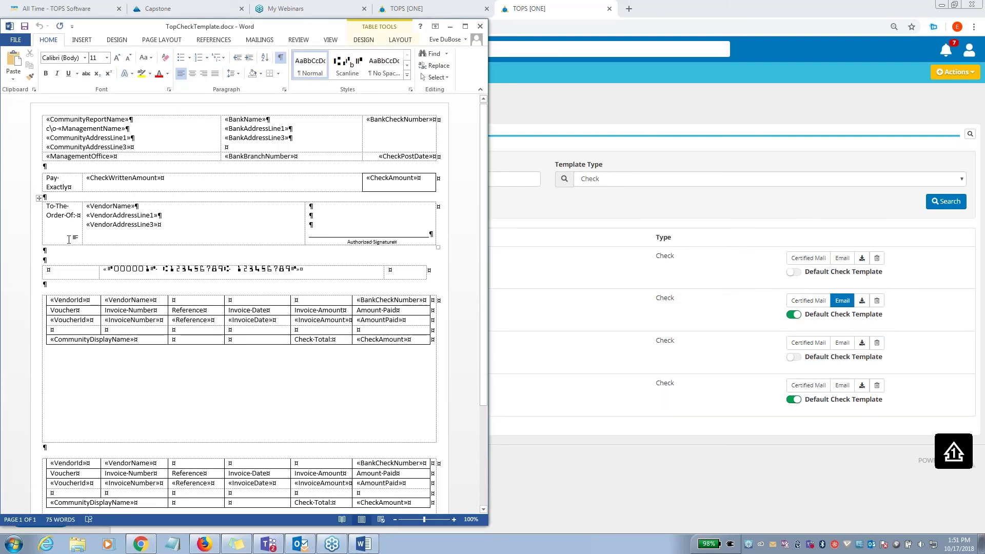
key(Return)
key(Return)
text(Reference)
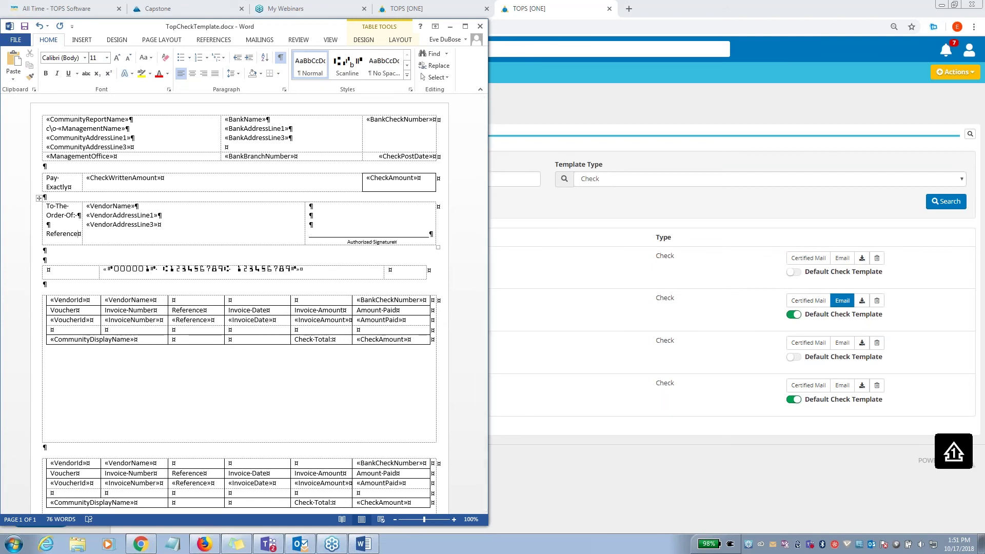
click(88, 235)
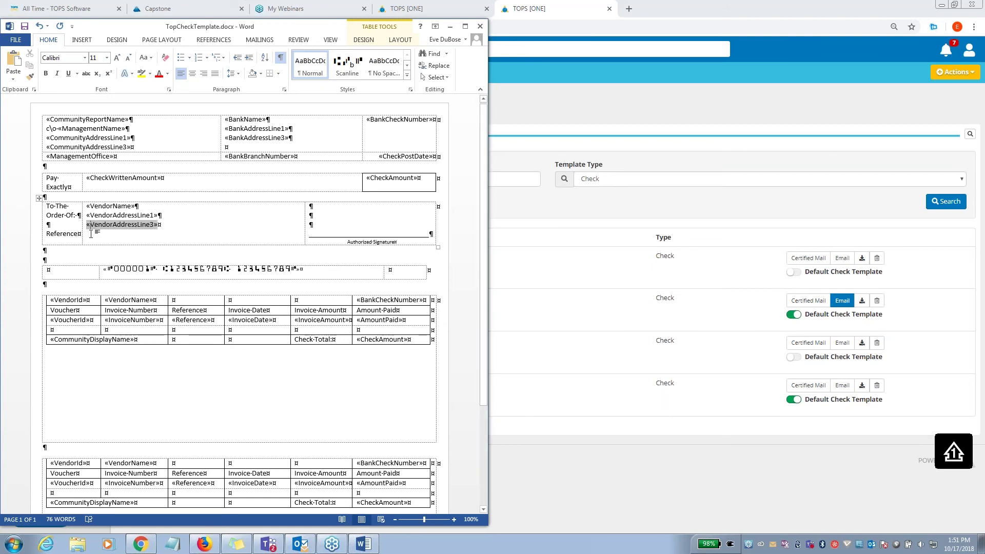
click(169, 222)
key(Return)
- Widen the Word window and load the TOPS [ONE] merge code app for the check template
drag(485, 146, 640, 146)
click(82, 40)
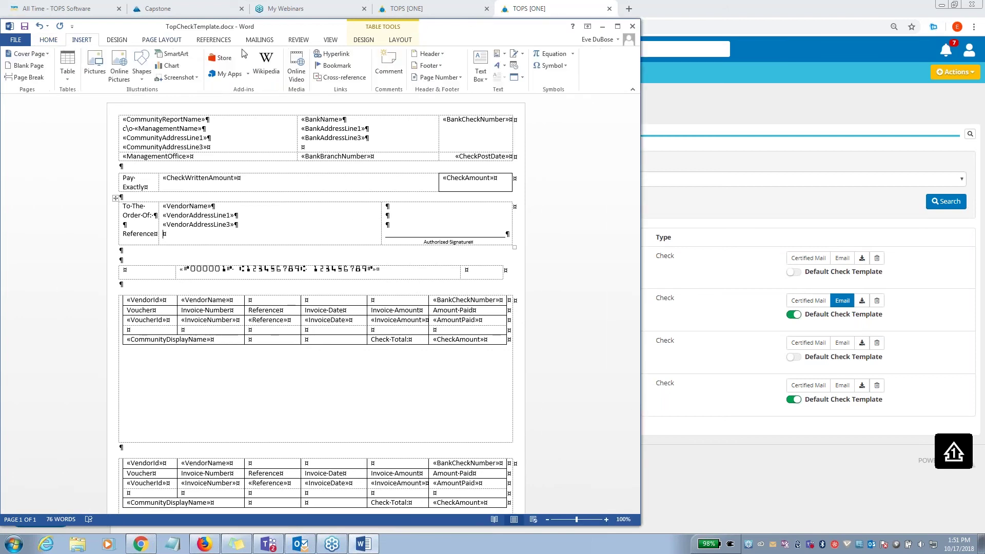
click(223, 75)
click(176, 116)
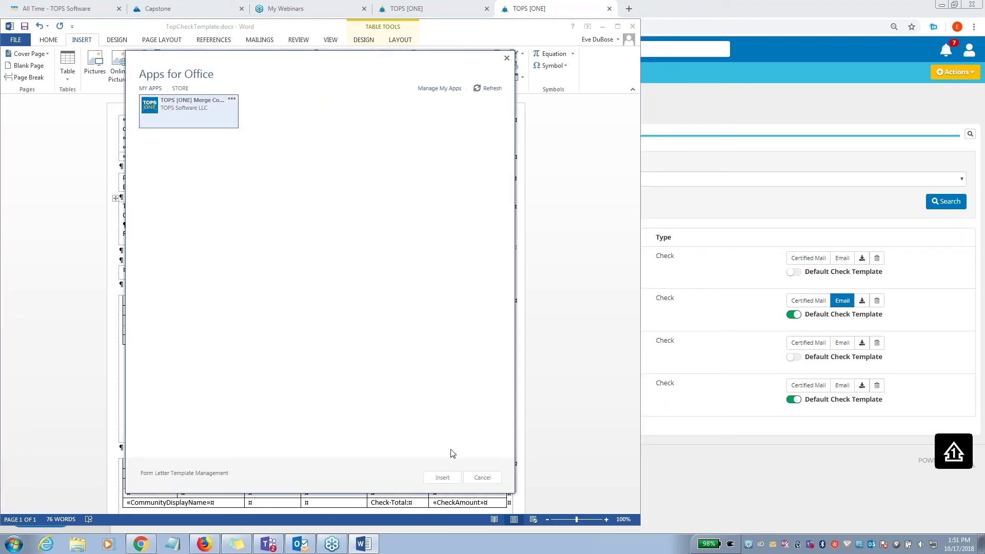
click(443, 477)
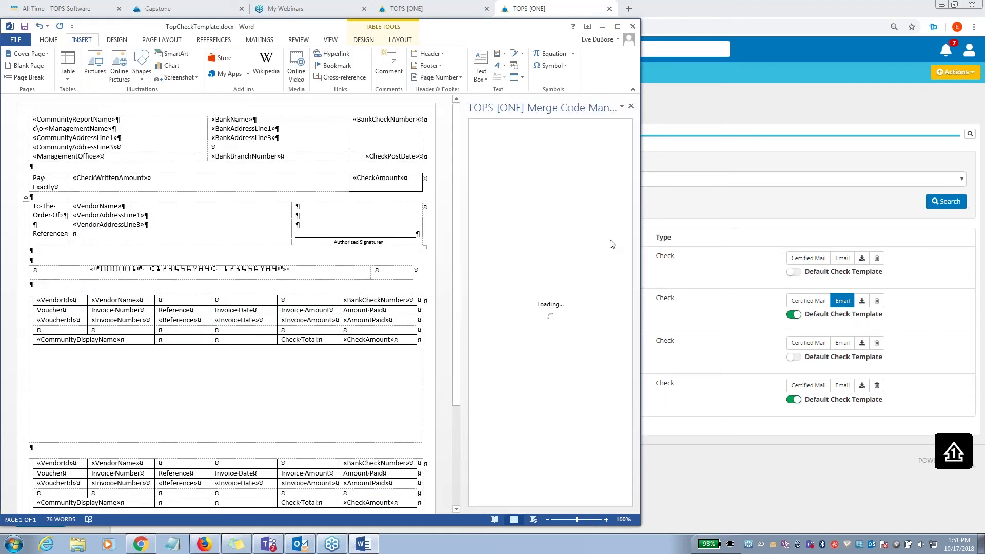
click(590, 230)
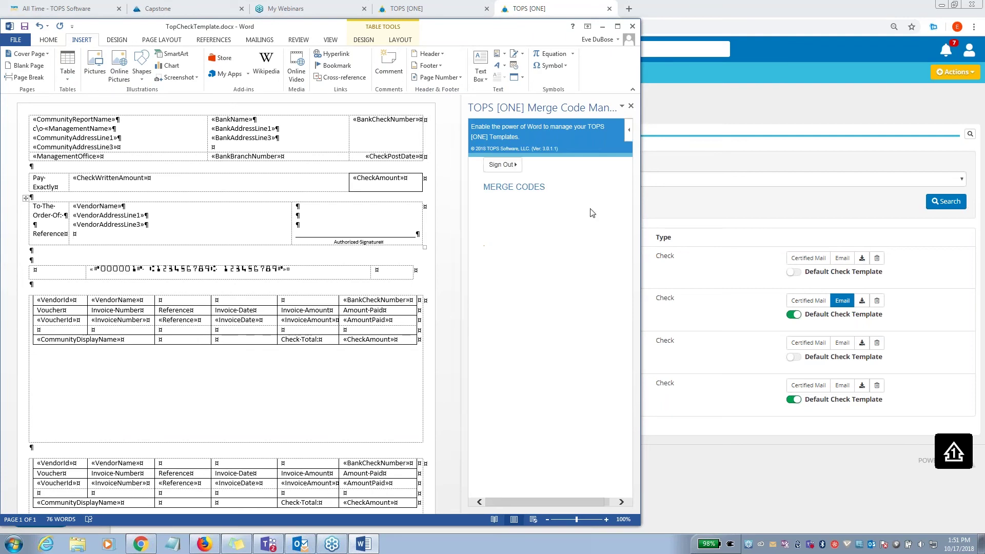
- Insert the merge code "Reference entered on a Bill or Invoice" beside the Reference label, using template type Check and category AP Codes
click(564, 210)
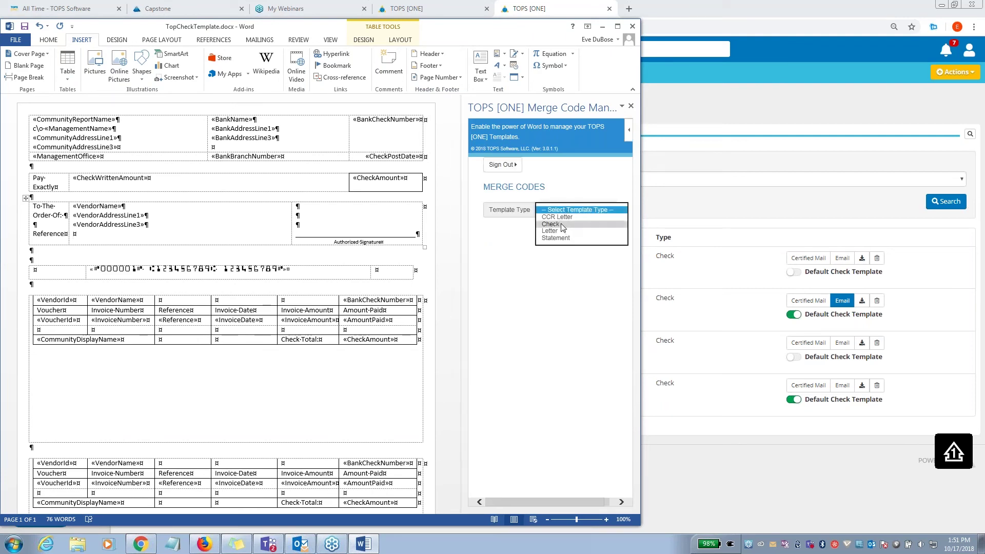
click(562, 226)
click(564, 231)
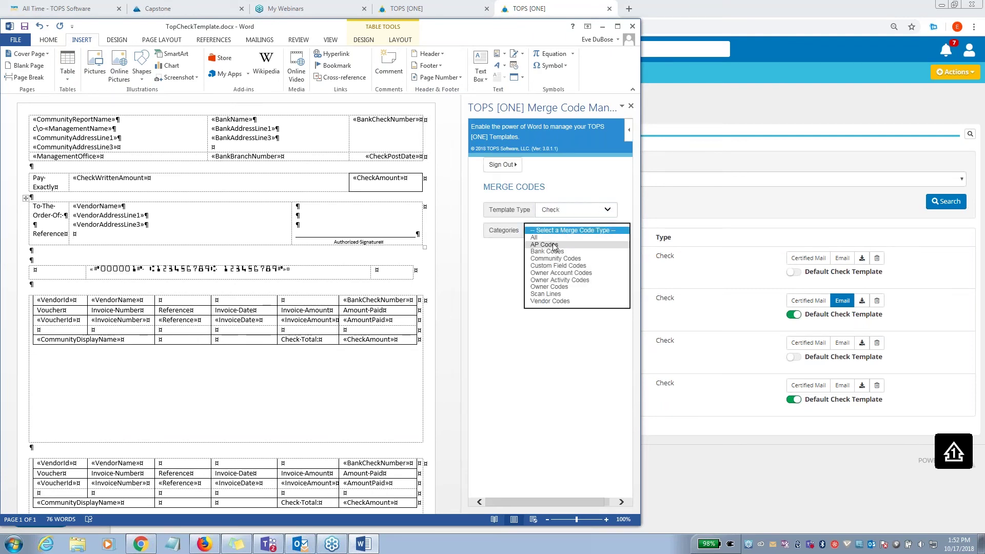
click(554, 245)
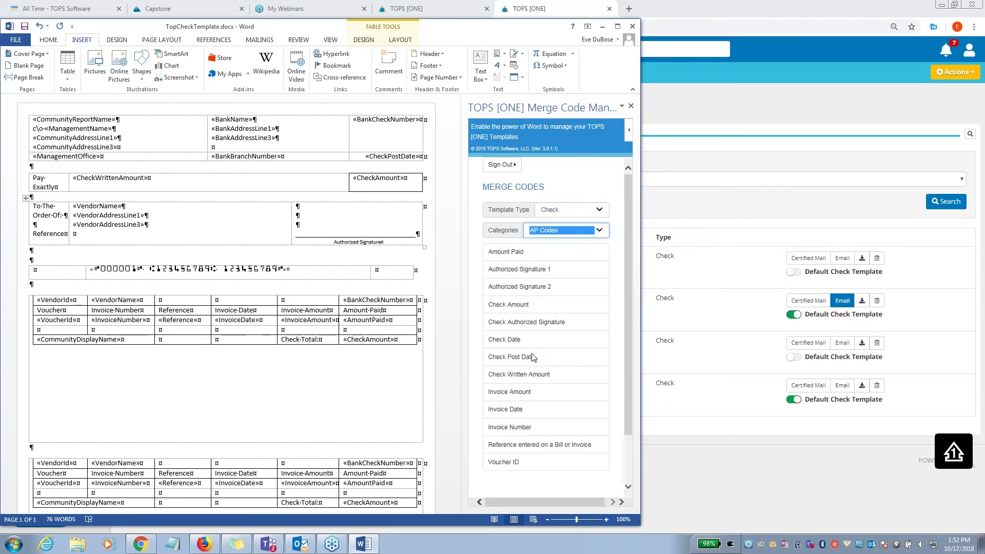
scroll(532, 358, down, 2)
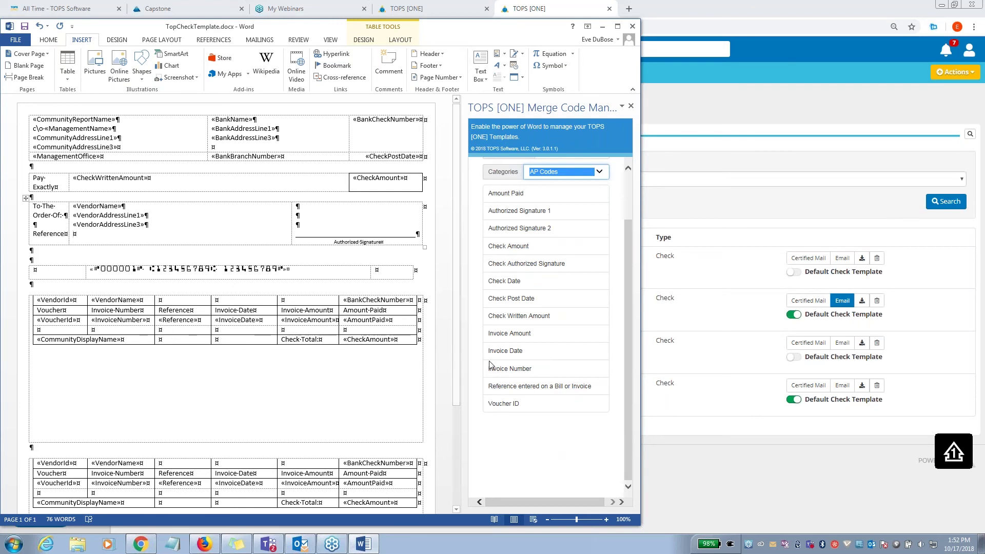
click(493, 386)
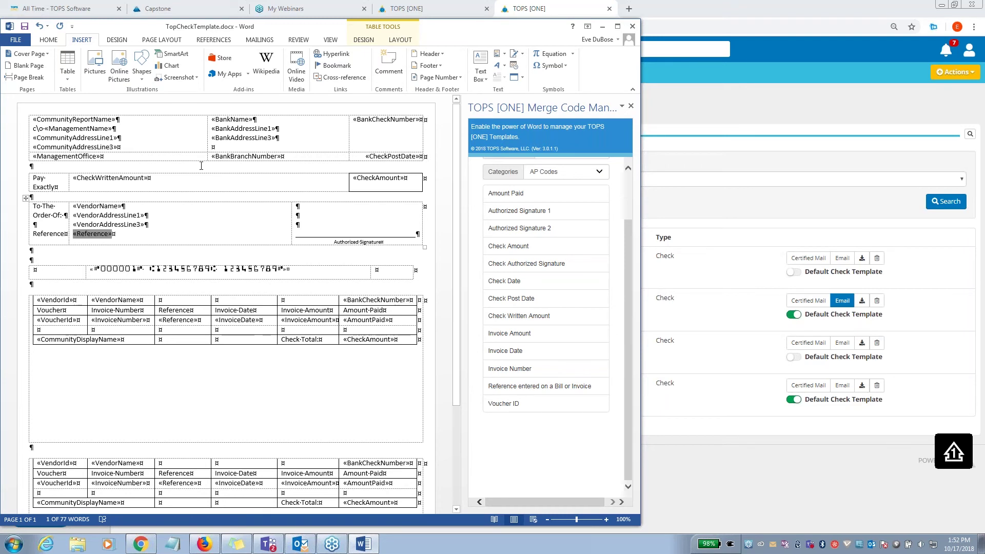
- Close TopCheckTemplate.docx without saving the changes
click(115, 243)
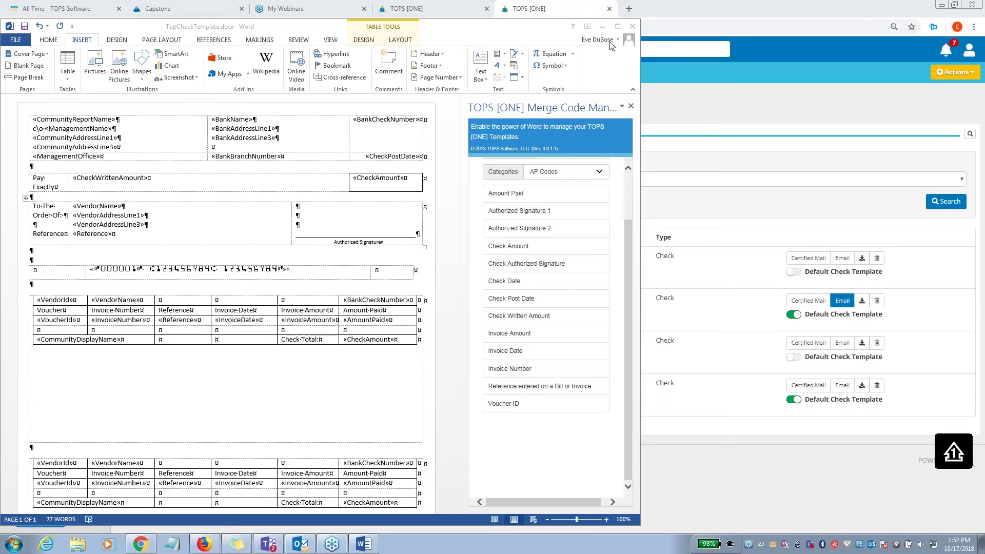
click(632, 28)
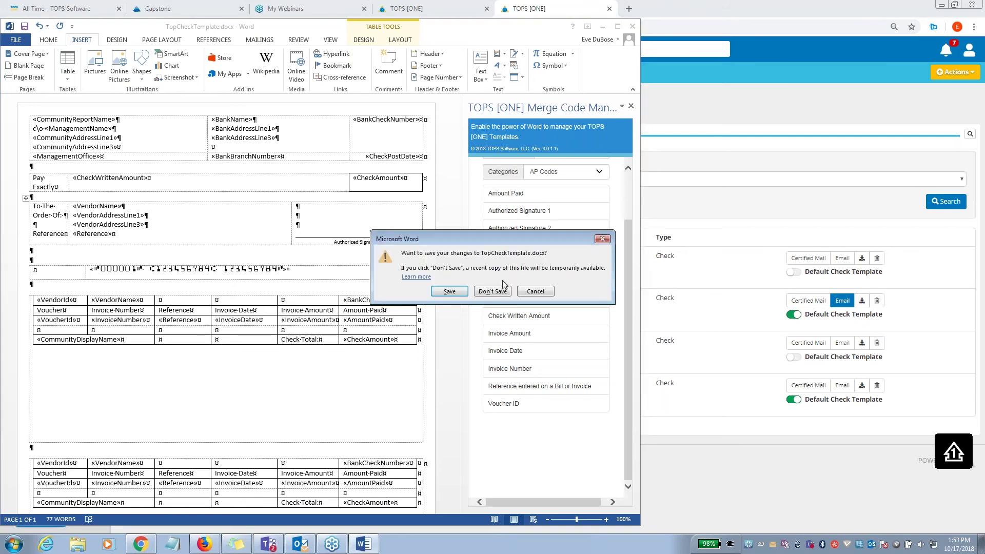
click(493, 290)
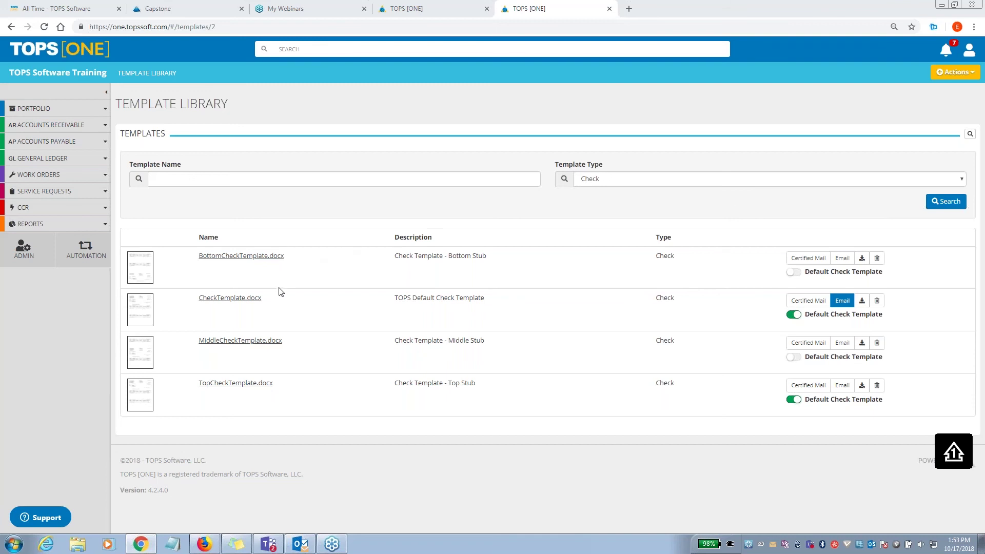
- Open the profile of the vendor FAKE Test Vendor from the accounts payable vendor list and examine its 1099 setting
click(65, 142)
click(67, 160)
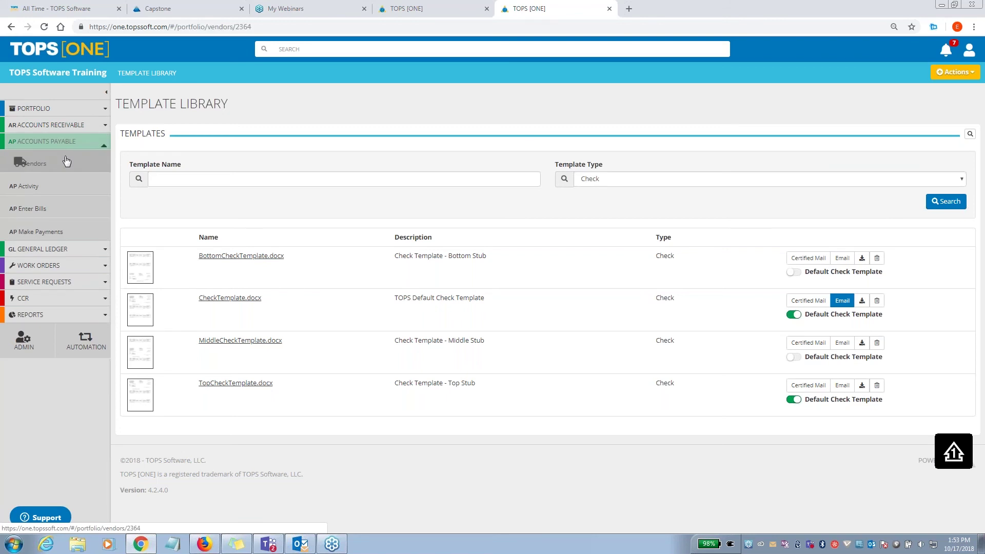
click(154, 137)
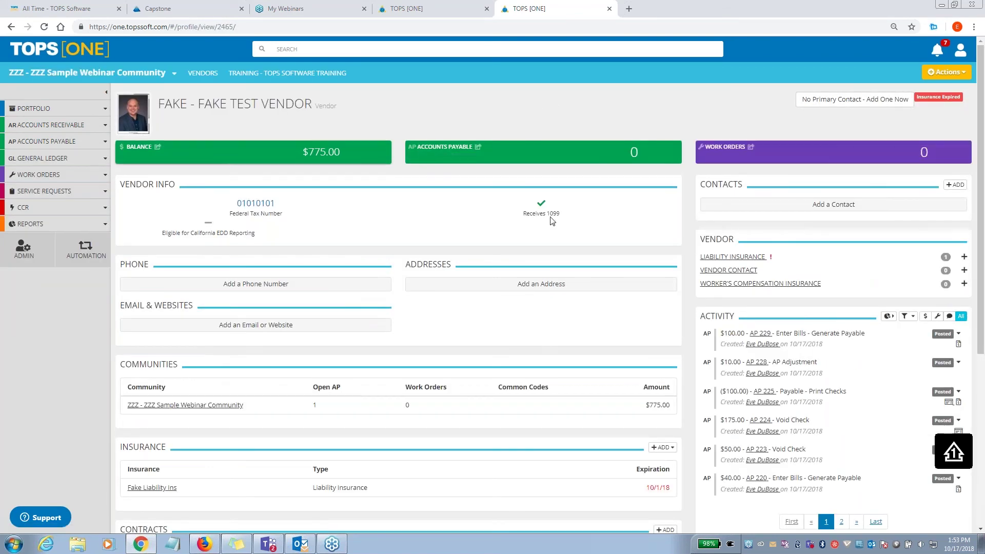
- Add a default distribution for FAKE Test Vendor in ZZZ Sample Webinar Community, assigning 100% to account 09010 - Tree Maintenance
scroll(720, 377, down, 4)
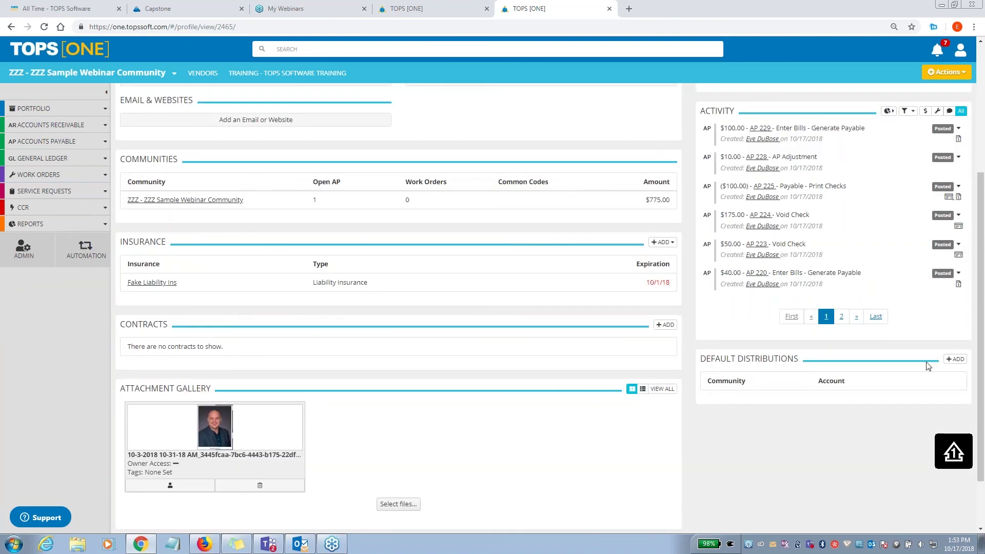
click(955, 359)
click(448, 157)
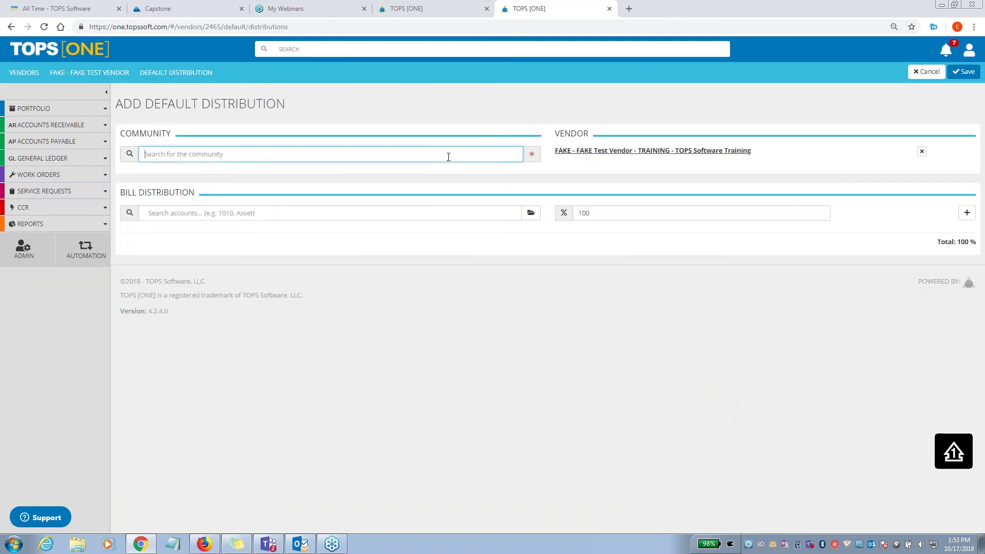
text(zzz)
click(160, 175)
click(178, 206)
text(0901)
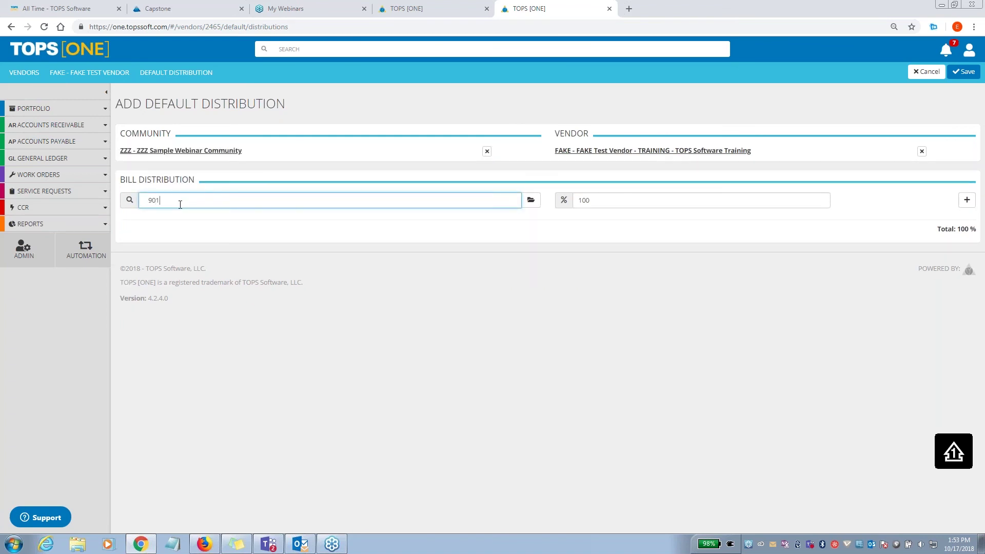
key(Tab)
click(963, 71)
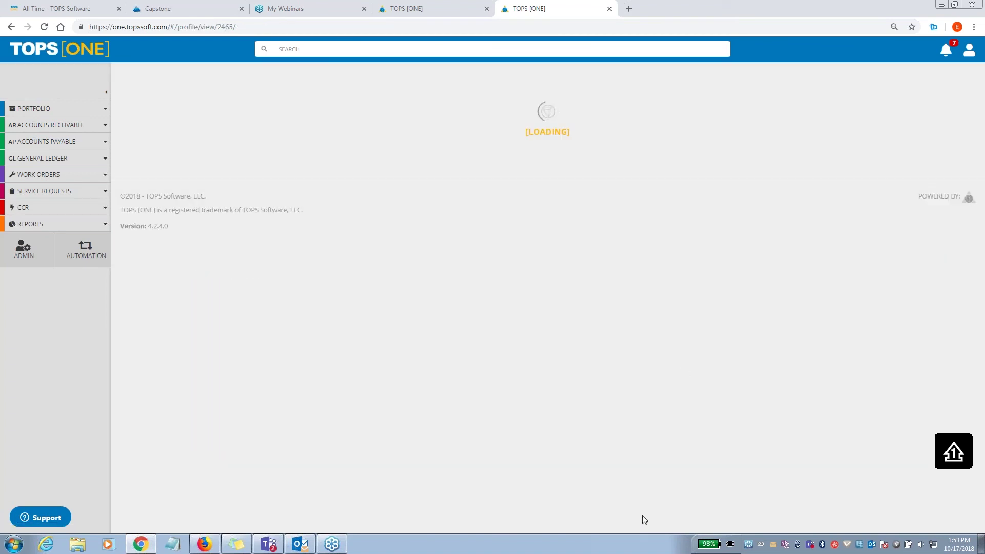
scroll(634, 377, down, 6)
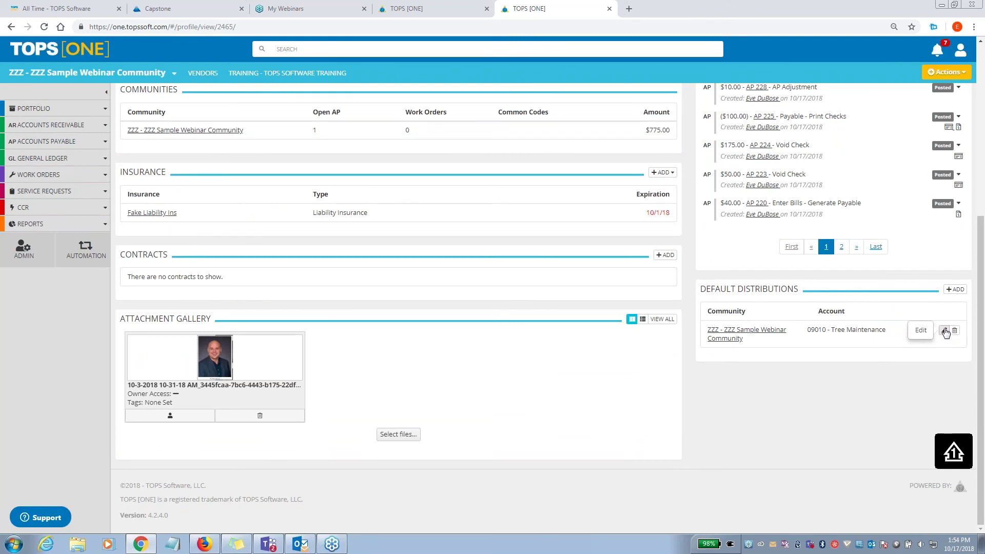
- Start a new bill for FAKE Test Vendor in ZZZ Sample Webinar Community and clear the prefilled Tree Maintenance distribution account
click(98, 144)
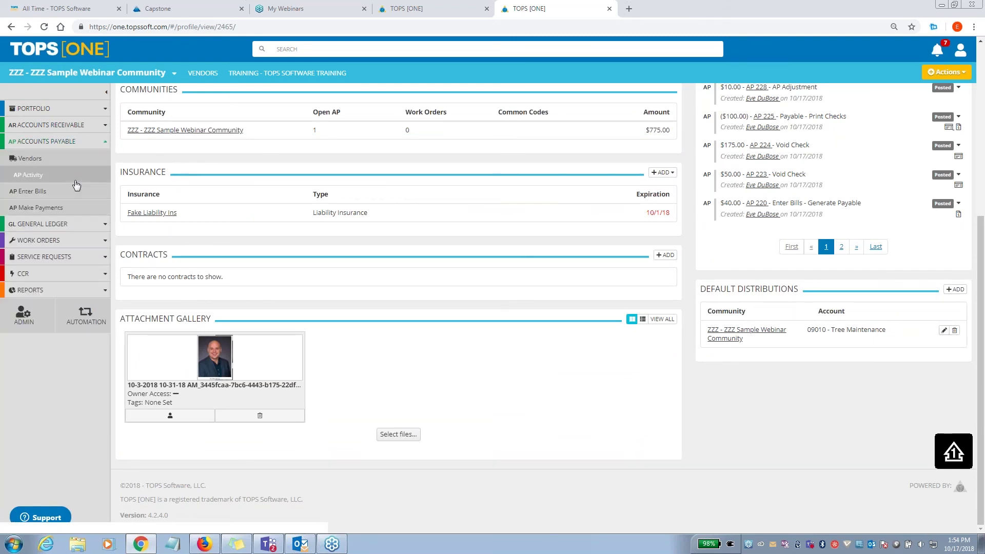
click(67, 194)
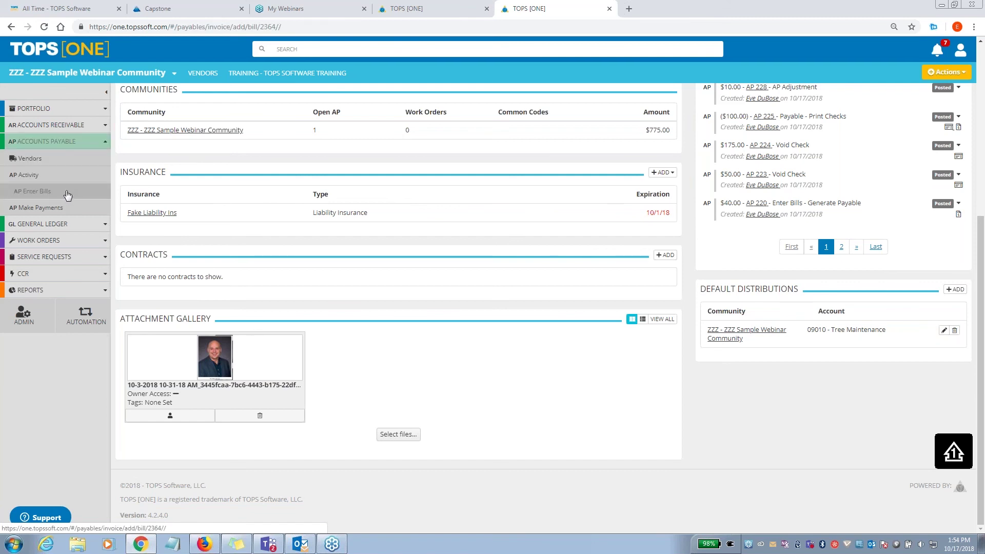
click(376, 157)
text(f)
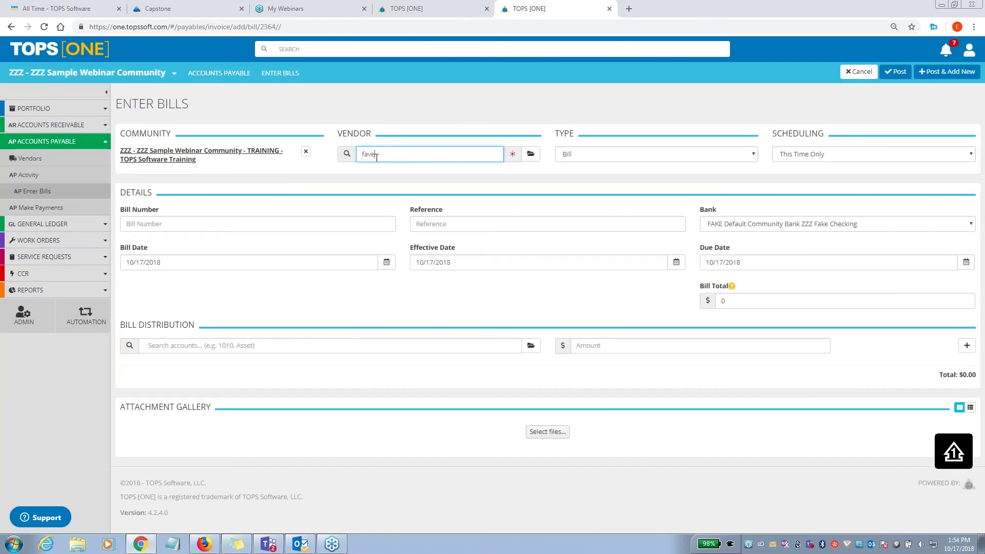
text(ave)
key(BackSpace)
key(BackSpace)
text(k)
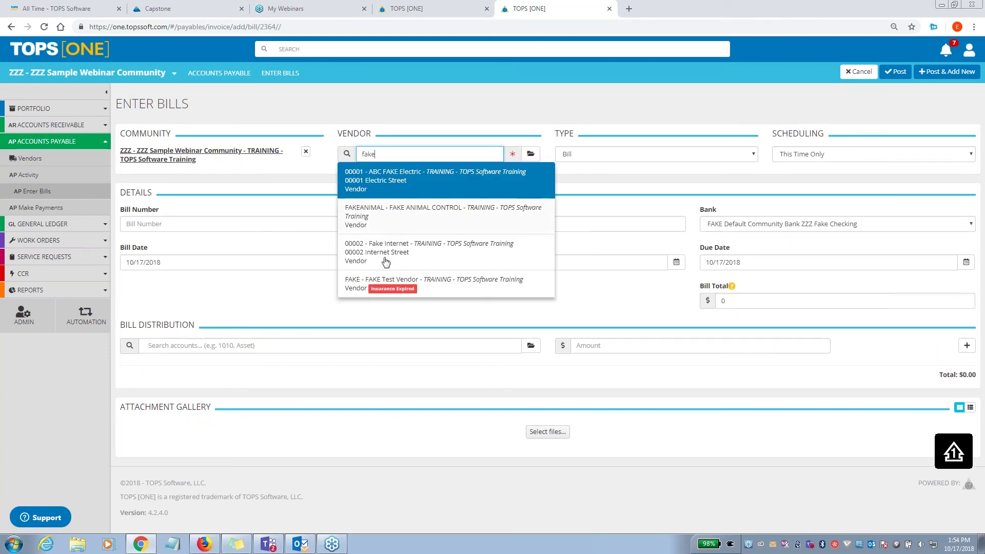
click(386, 282)
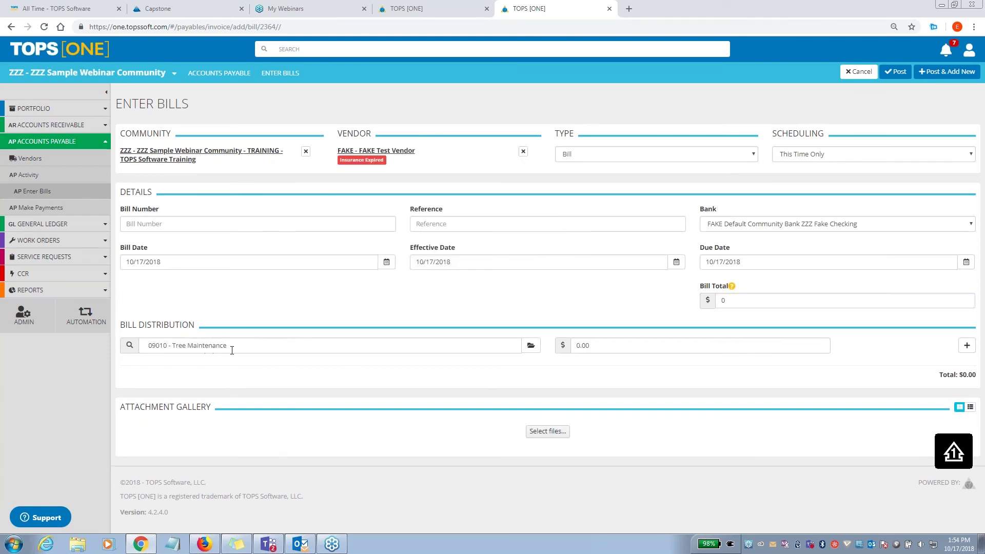
drag(268, 349, 152, 345)
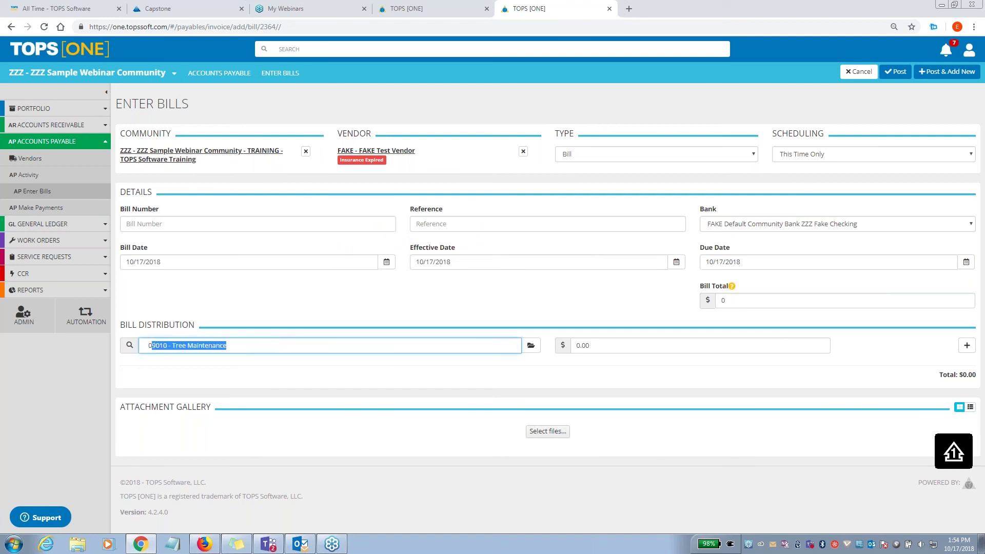
key(BackSpace)
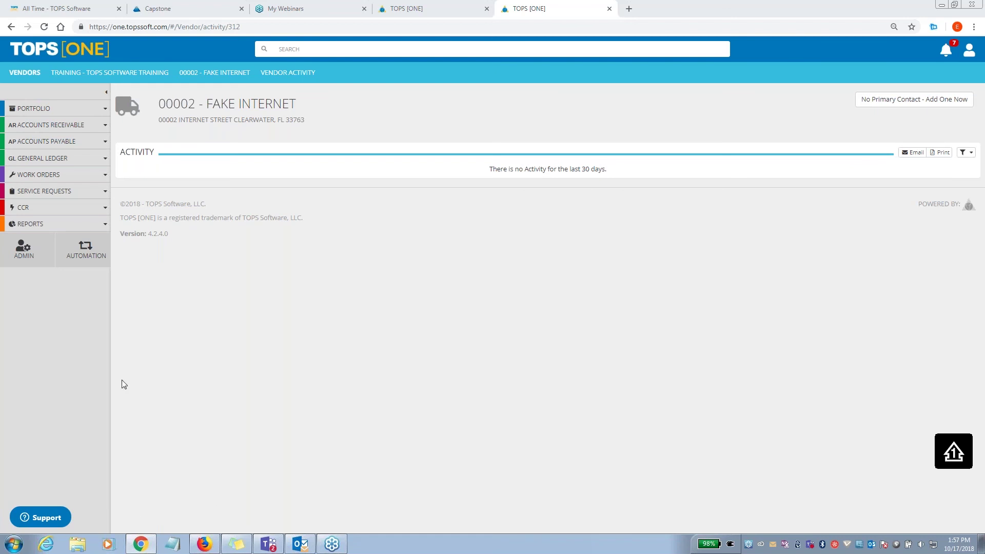
- Shrink the browser window to reach the desktop, open TopCheckTemplate.docx in Word and widen its window
click(950, 5)
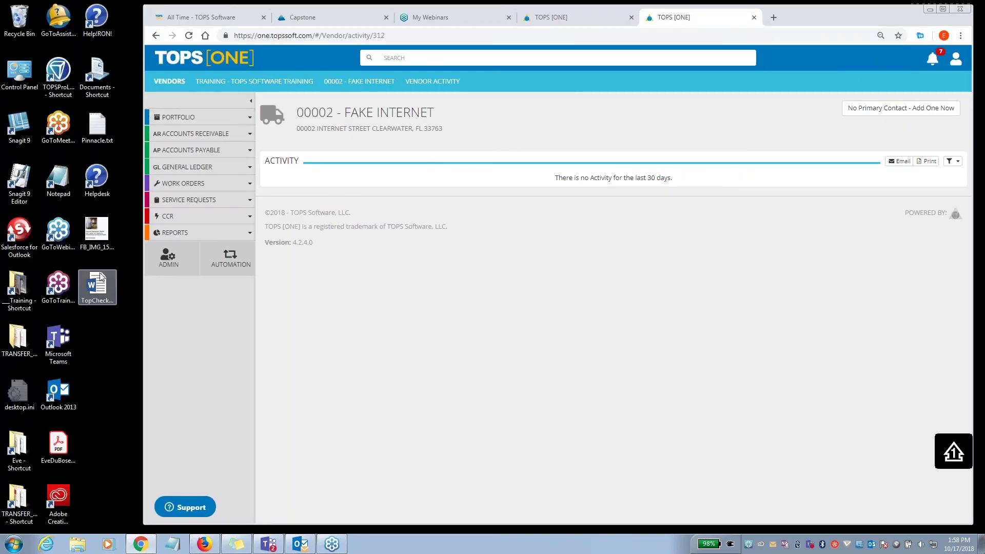
double_click(101, 277)
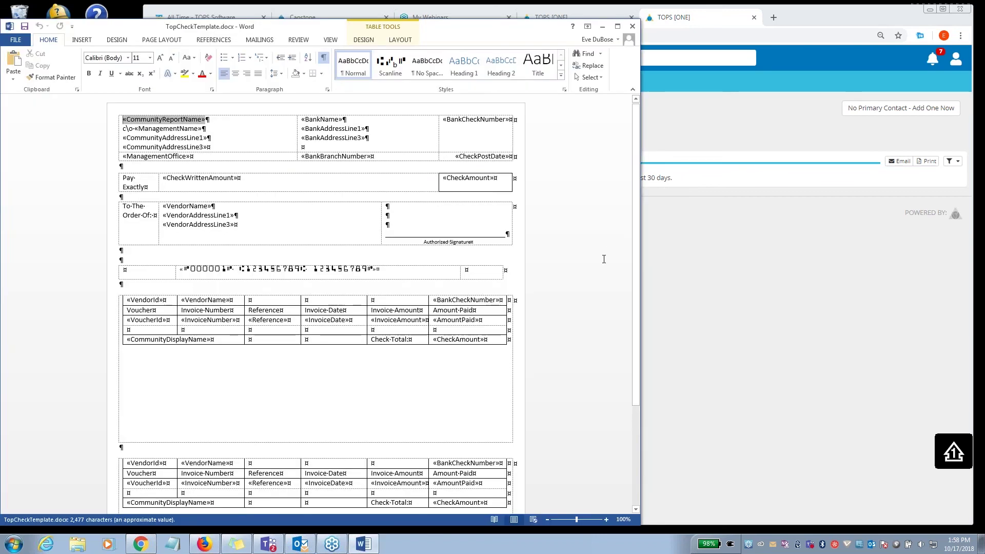
click(604, 259)
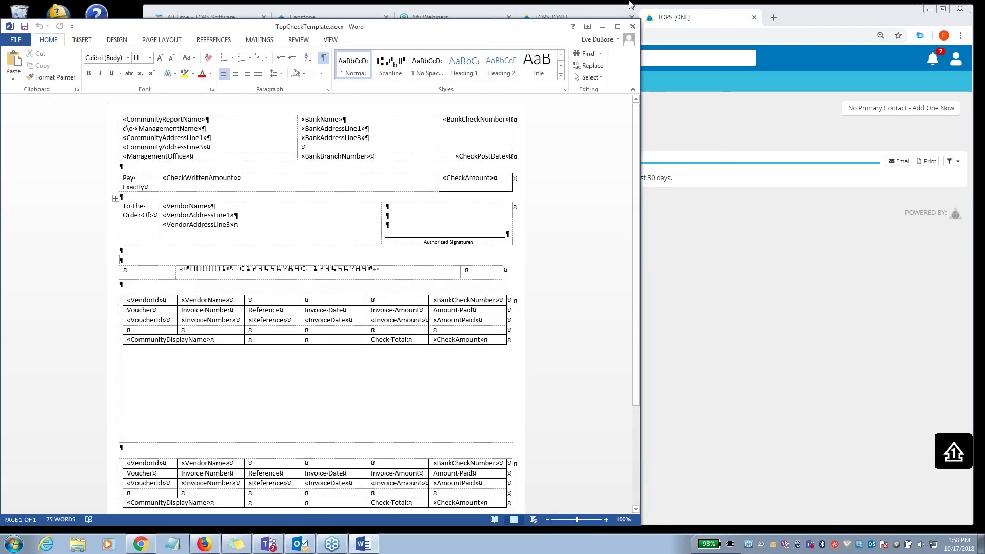
drag(649, 186, 892, 186)
- Load the TOPS [ONE] Merge Code Manager from the installed Office apps into the check template
click(82, 40)
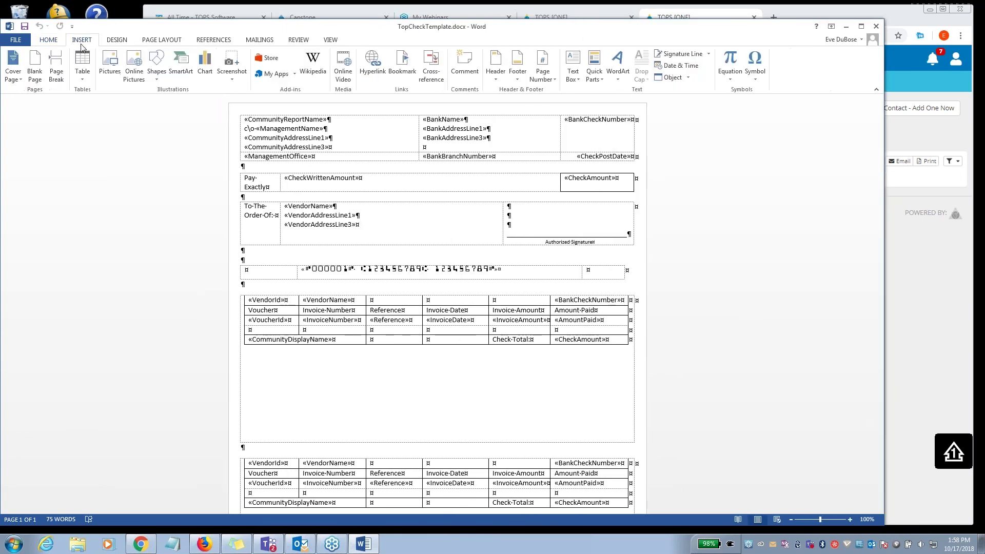
click(271, 74)
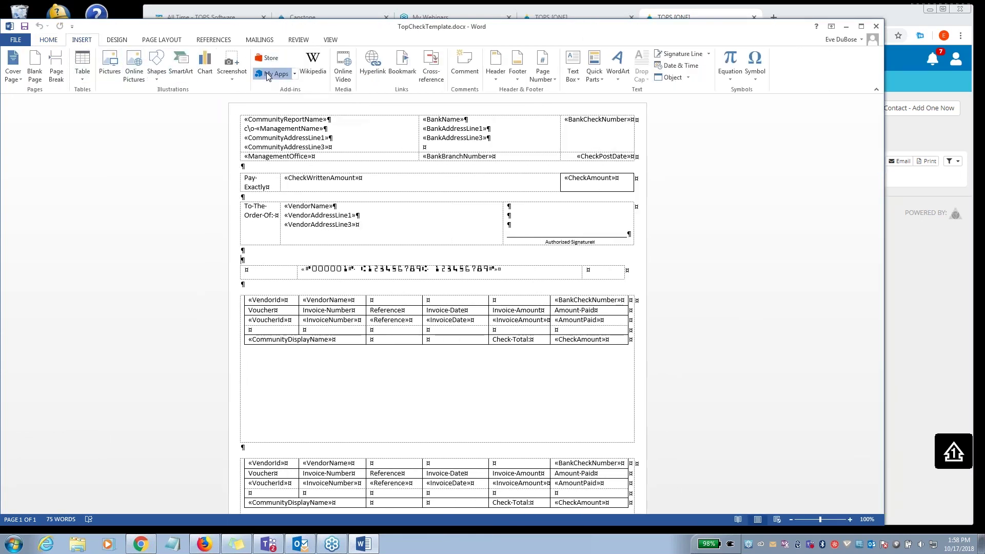
click(293, 108)
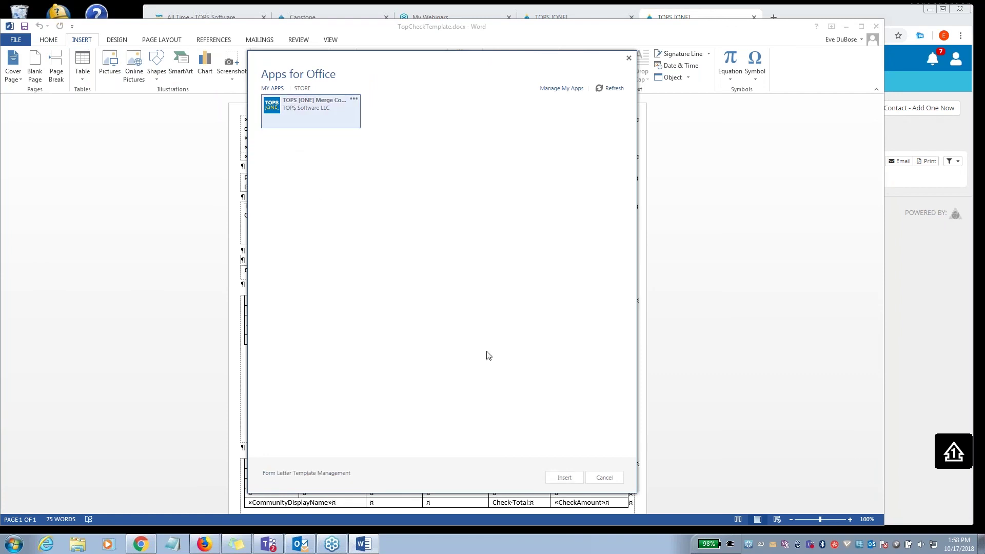
click(569, 478)
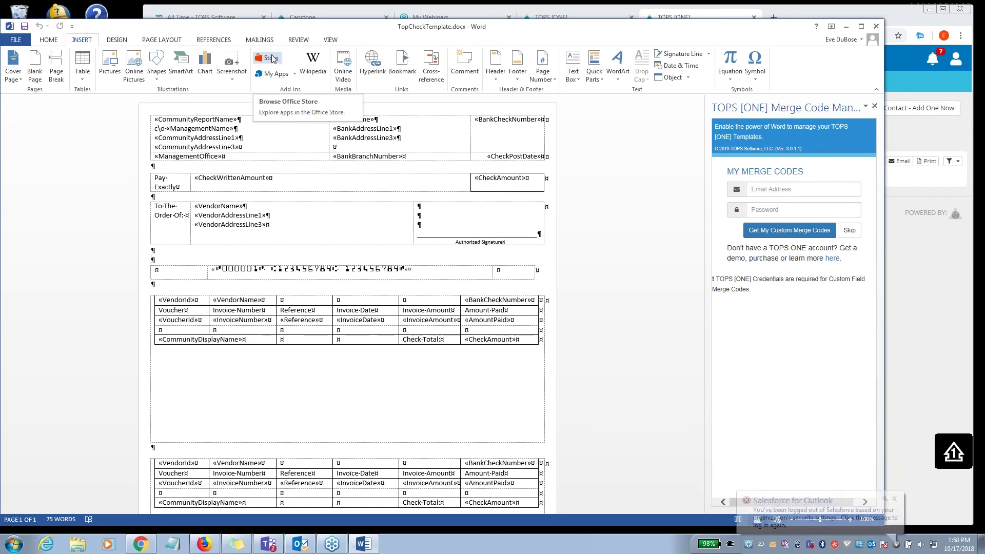
- Search the Office app store for "tops" to locate the TOPS [ONE] Merge Code Manager, and close the store
click(271, 60)
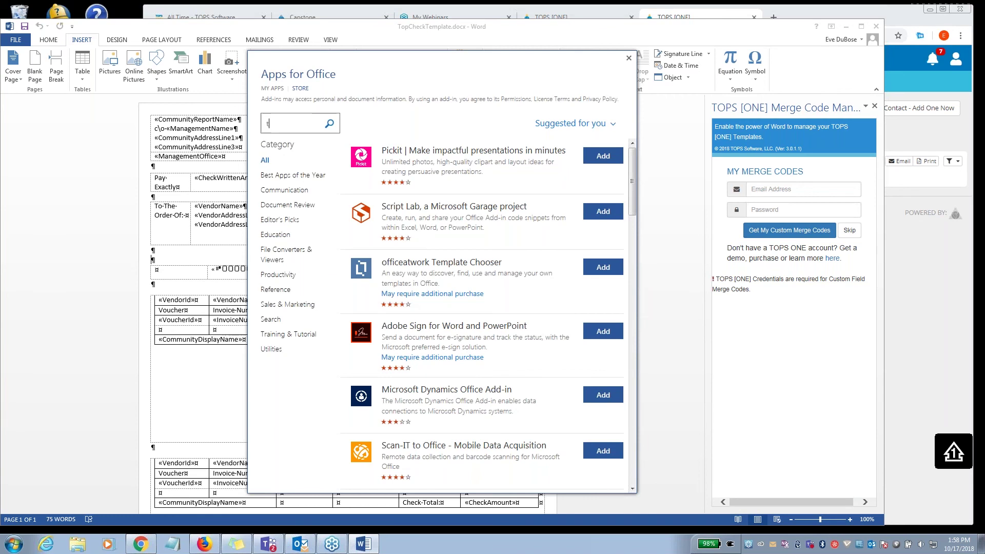
click(330, 125)
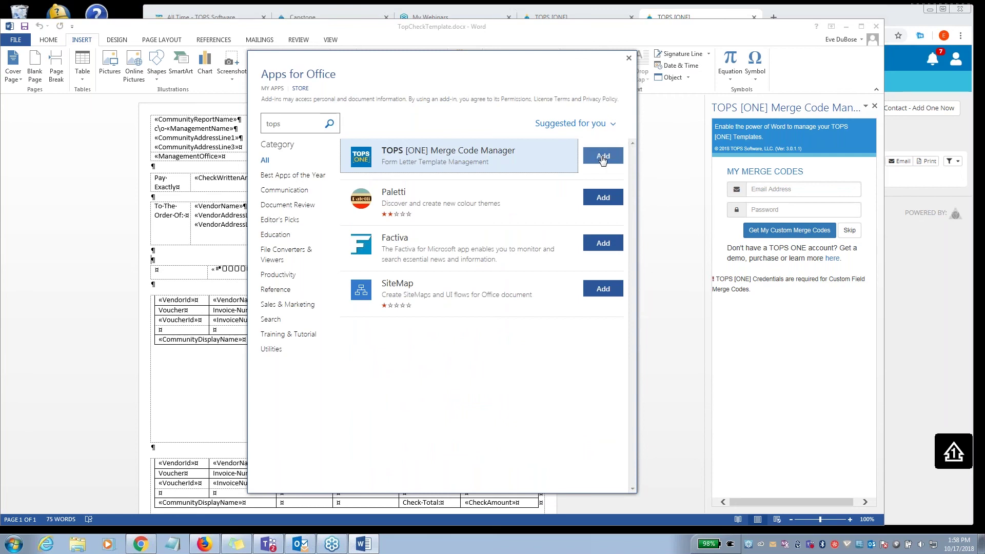
click(629, 59)
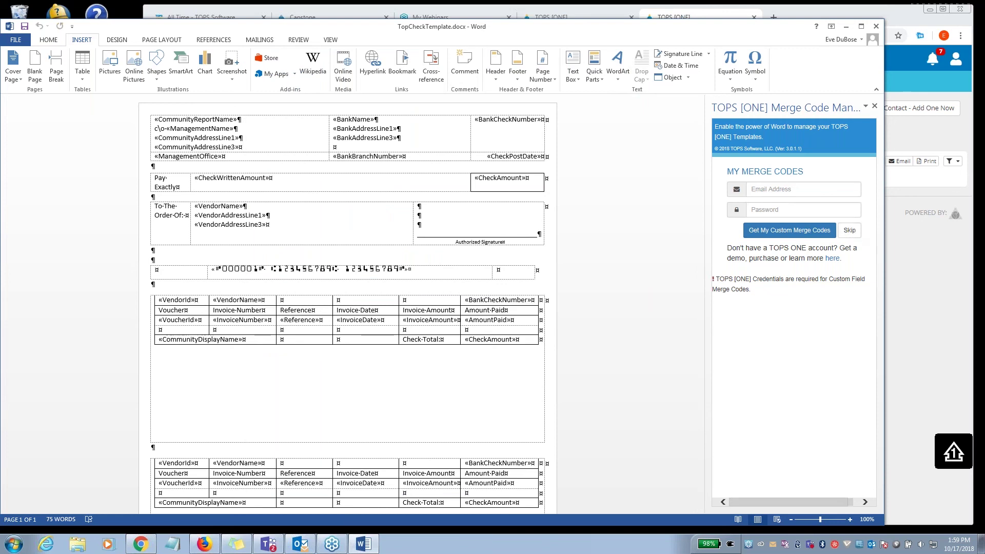
- Skip the merge code sign-in, examine the merge codes for template type Check and category All, and close the document
click(854, 234)
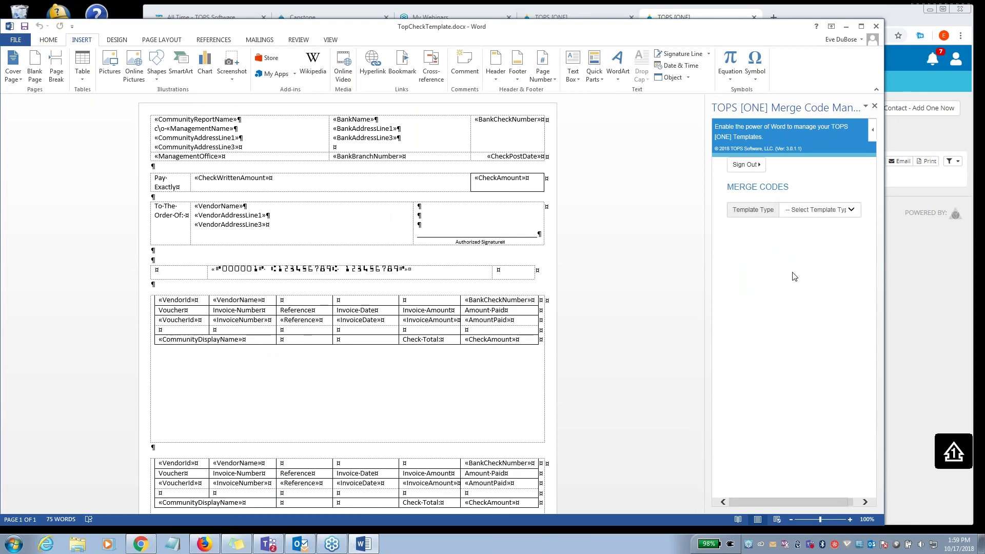
click(796, 211)
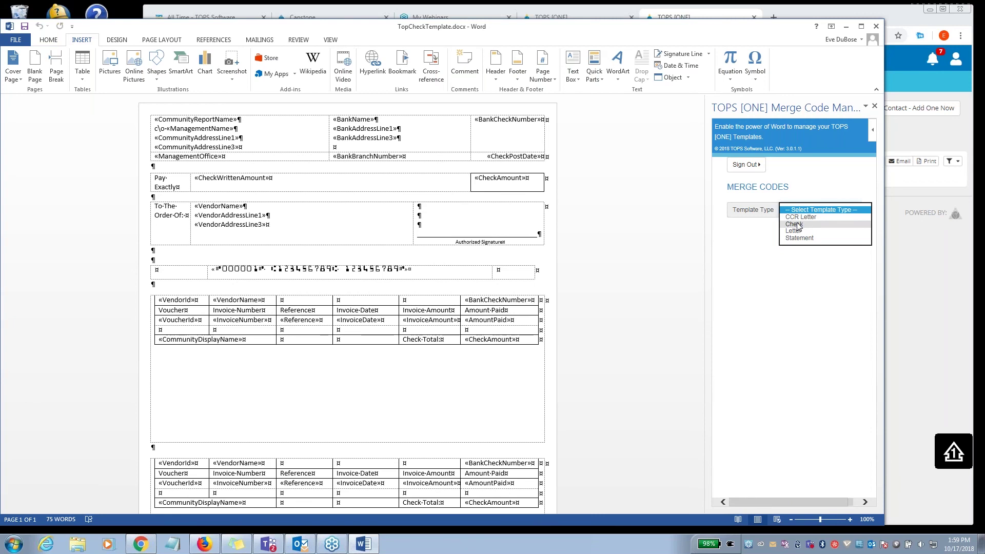
click(796, 225)
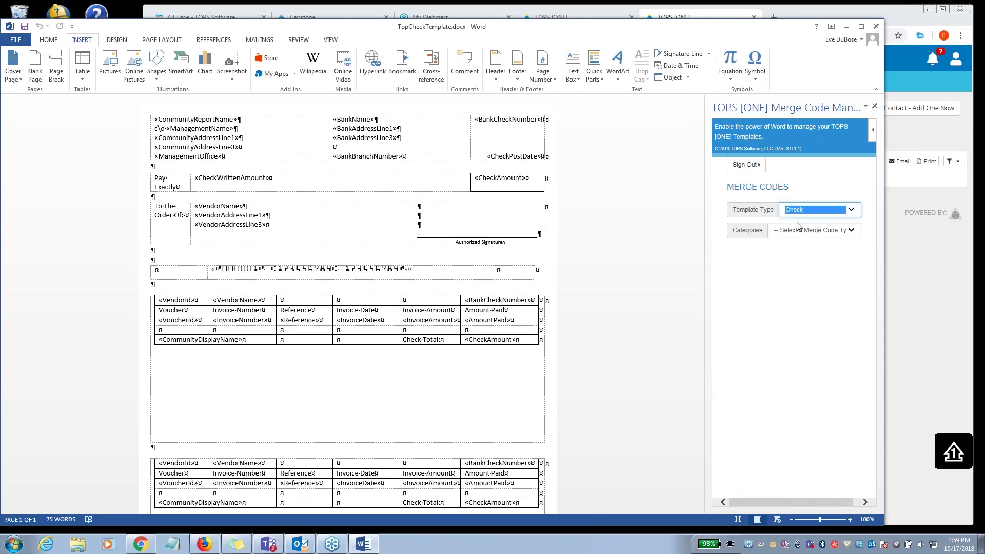
click(780, 232)
click(779, 238)
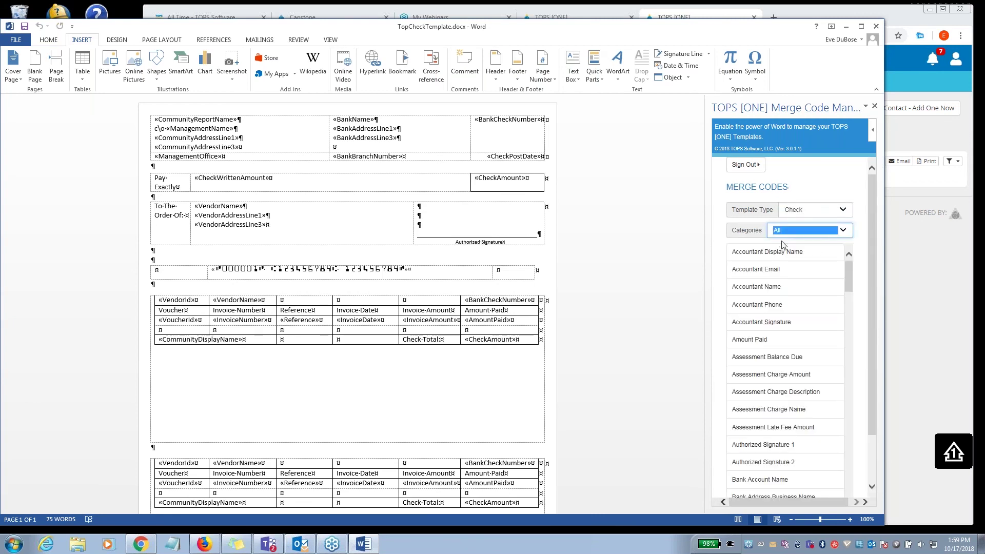
scroll(798, 400, down, 20)
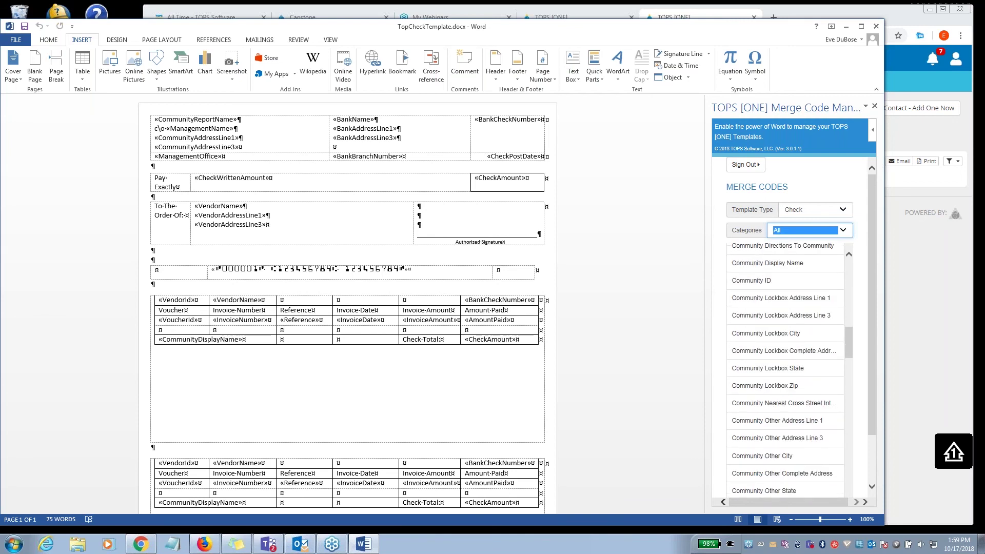
scroll(781, 414, down, 10)
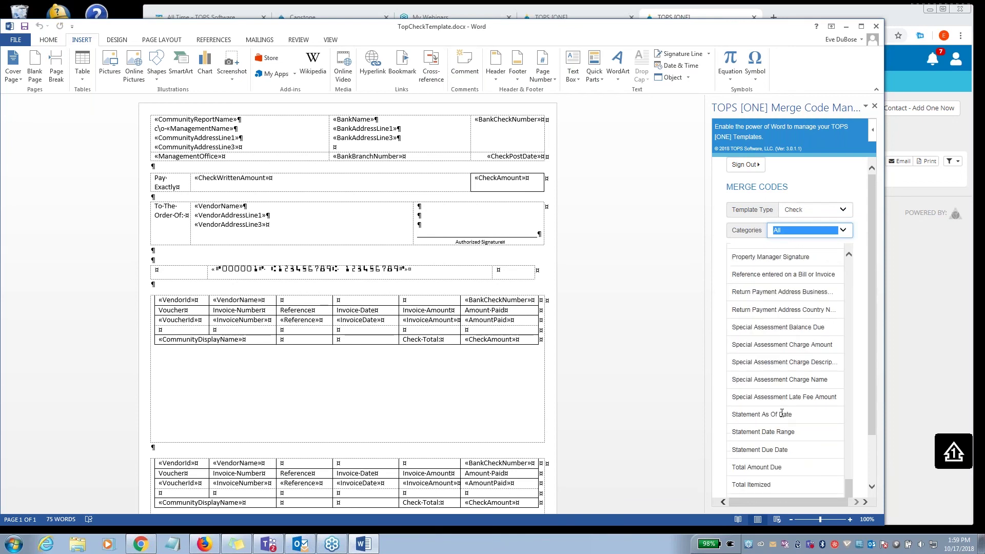
scroll(782, 405, up, 3)
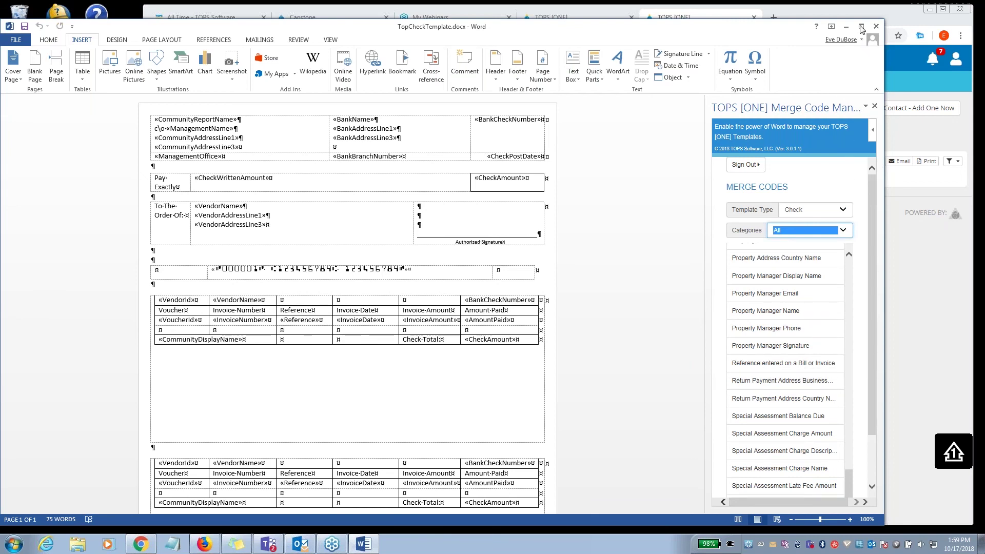
click(876, 26)
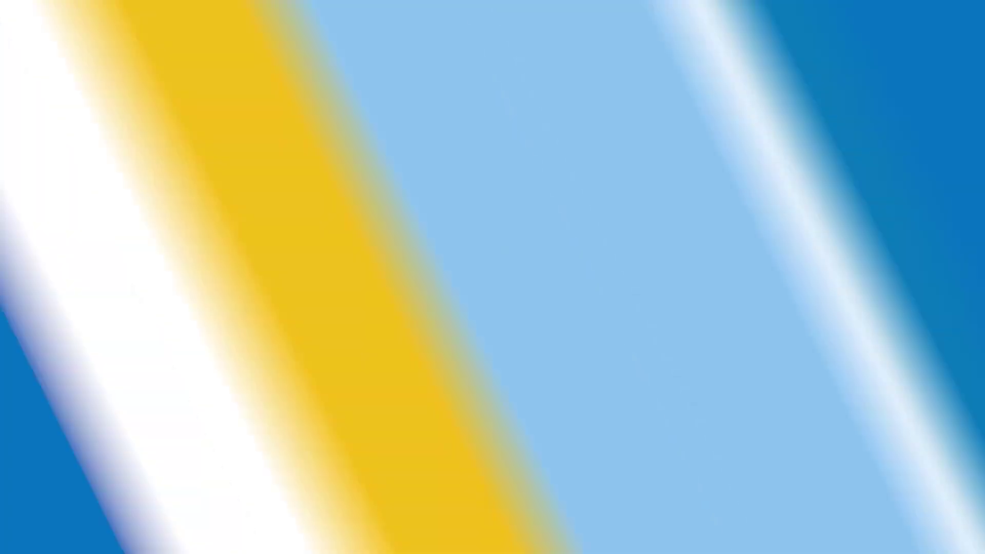